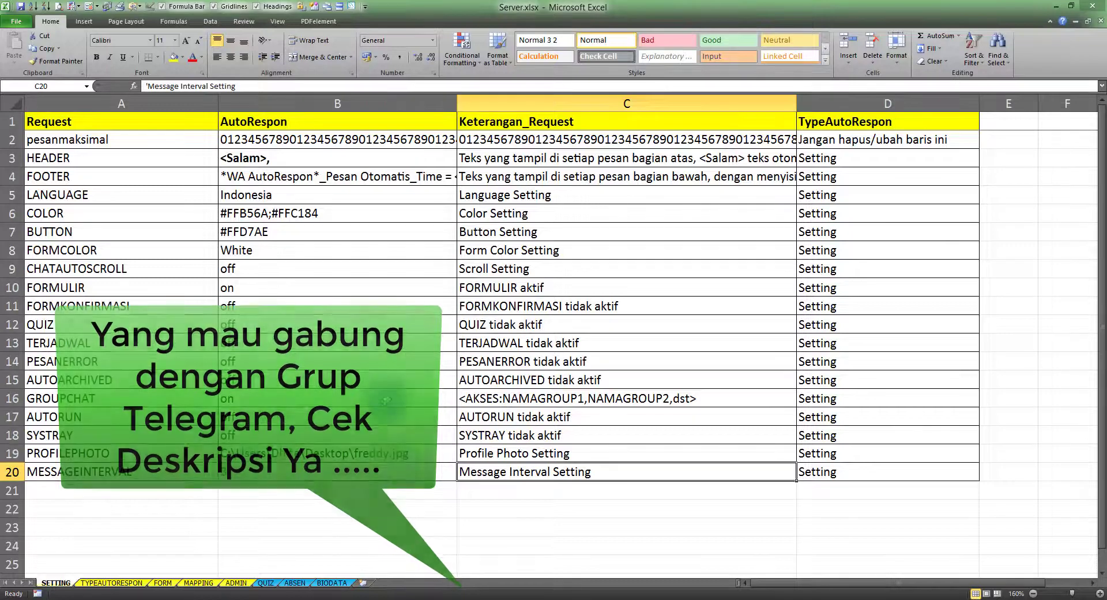
Look over the records in the QUIZ, ABSEN and BIODATA sheets of Server.xlsx as data sources
click(266, 583)
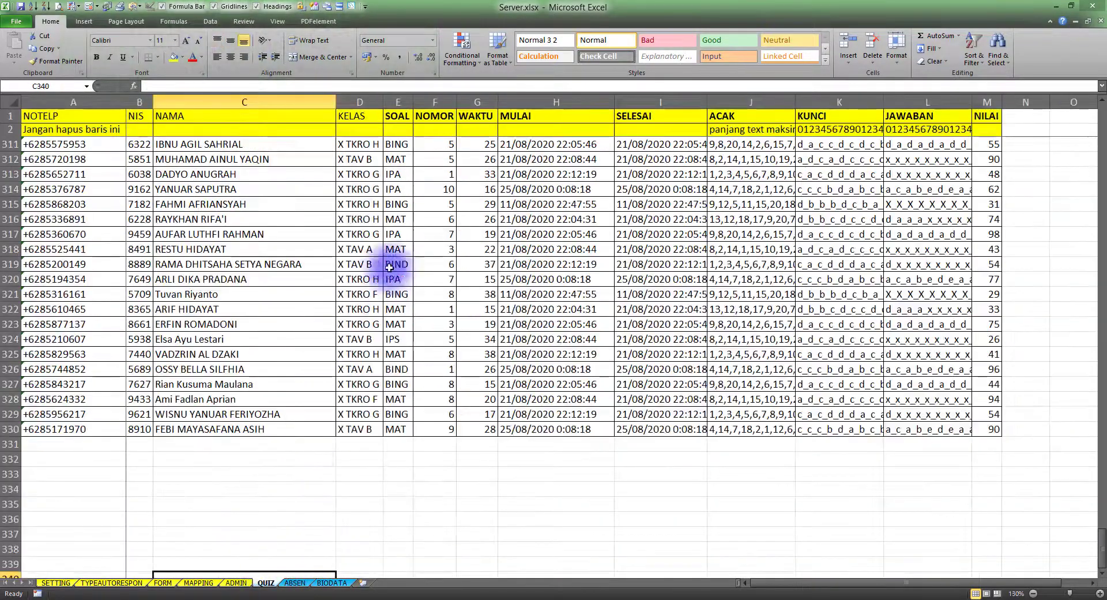
drag(200, 147, 741, 341)
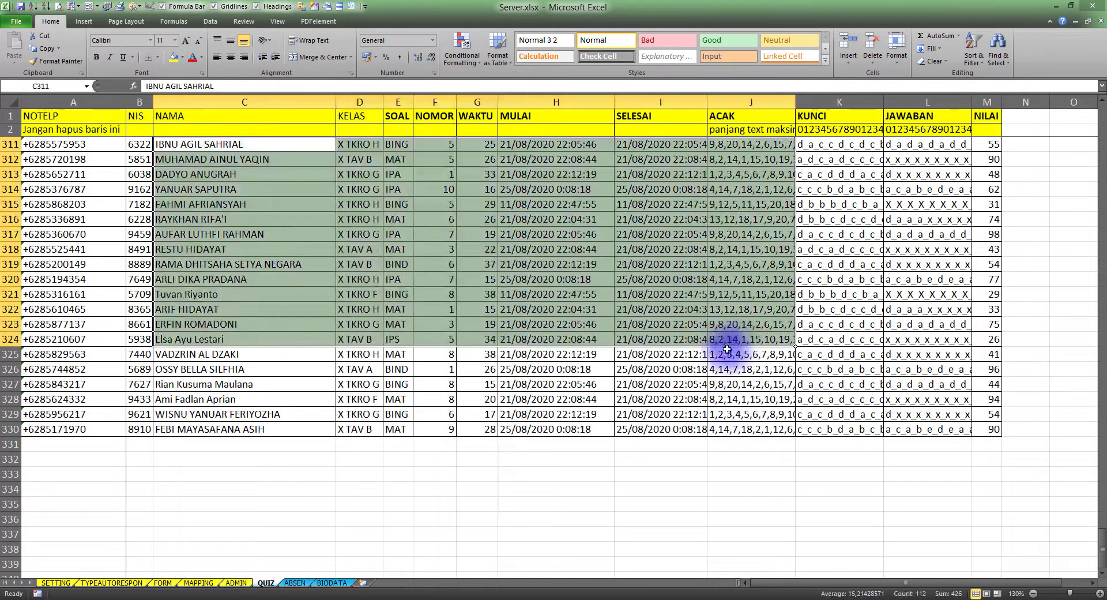
click(295, 583)
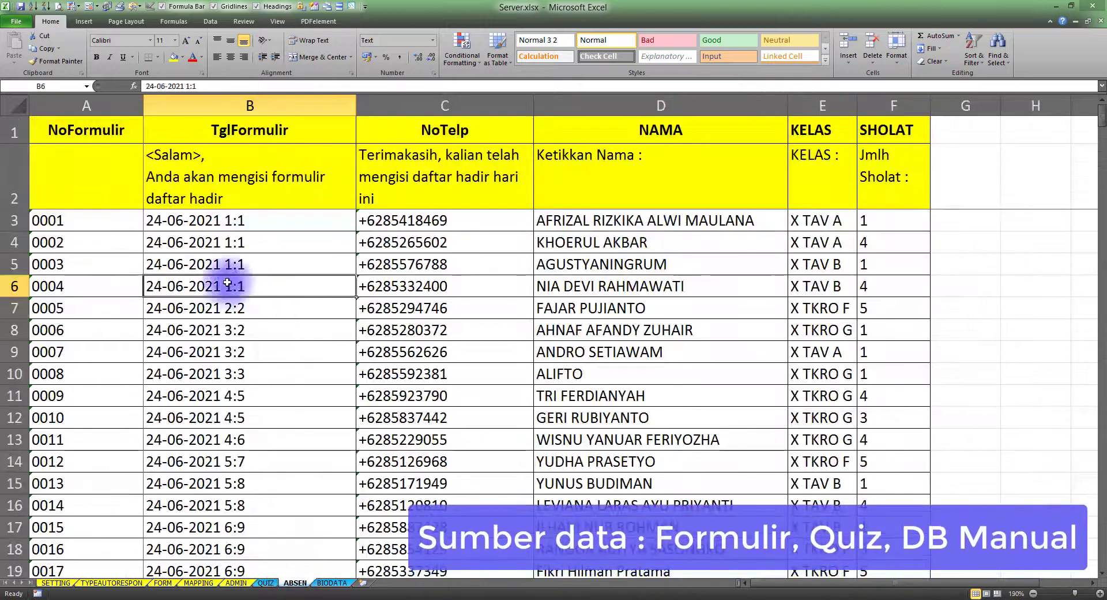
drag(86, 205, 742, 403)
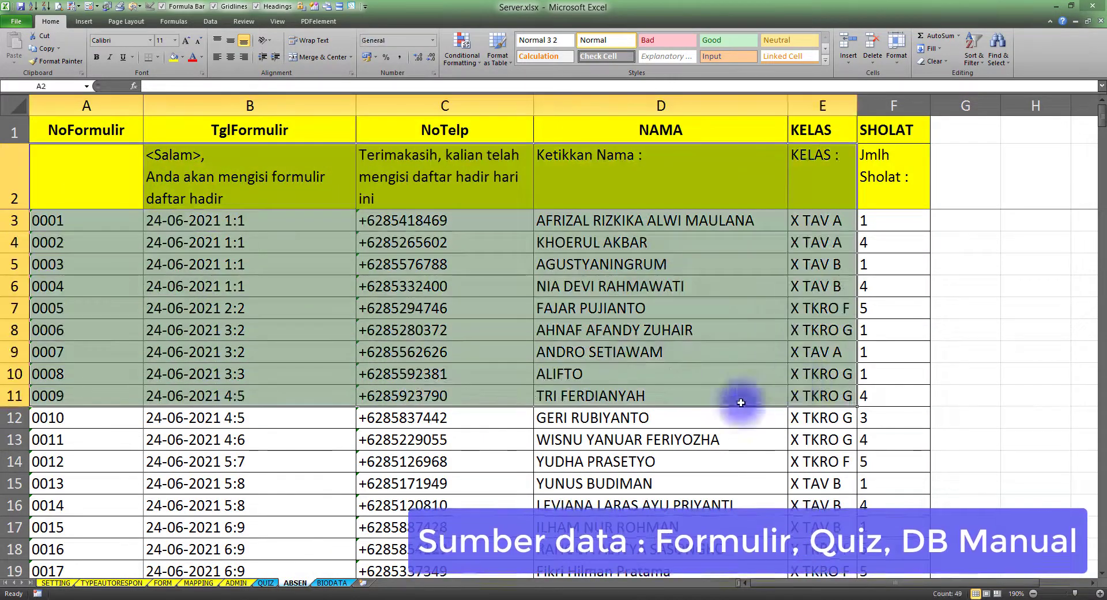
click(325, 584)
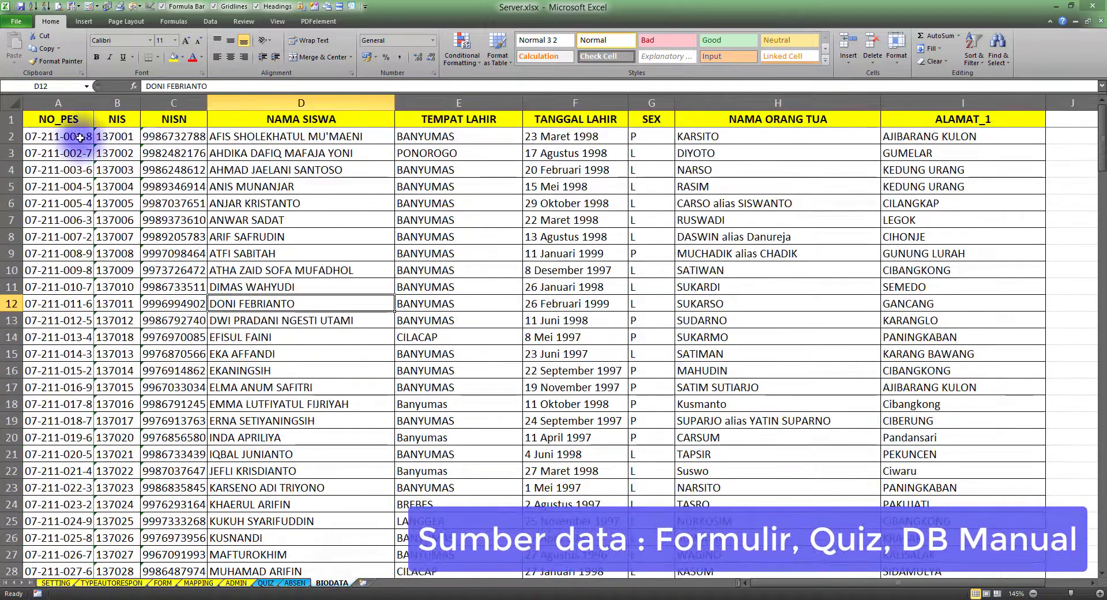
drag(59, 137, 897, 369)
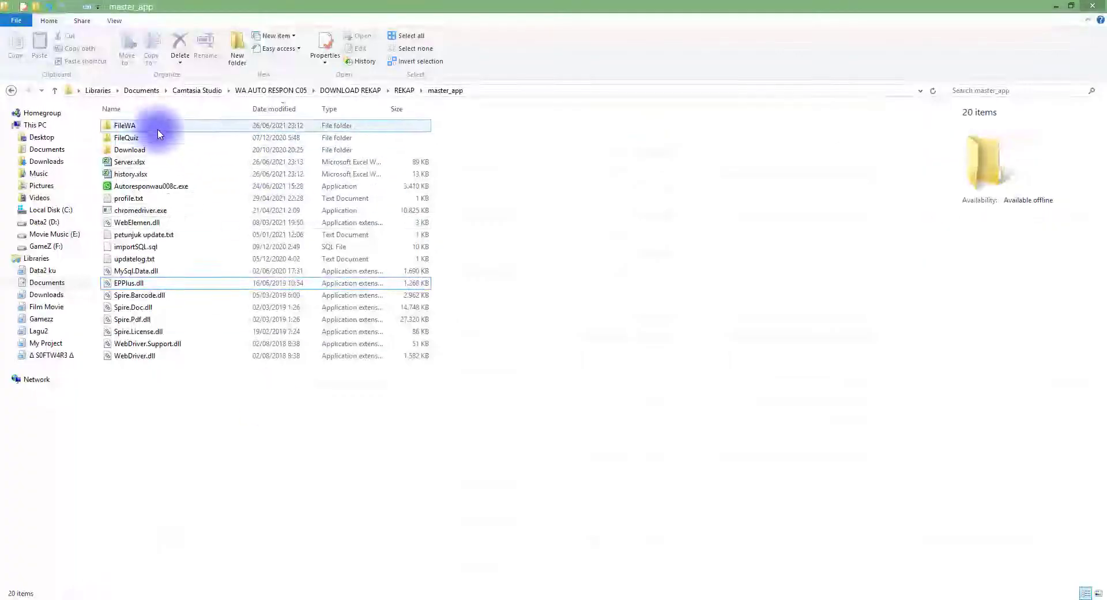
Switch to the master_app folder and open the recap 24_06X TKRO G.pdf from its FileWA subfolder
click(154, 128)
double_click(155, 124)
double_click(168, 126)
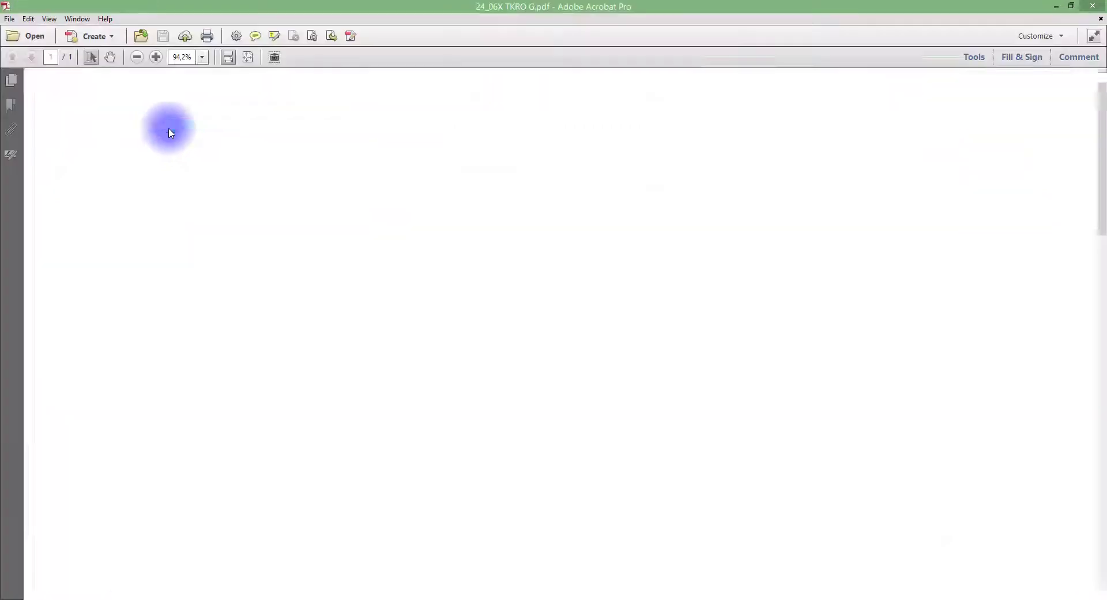
Examine the attendance recap's title, its class entry and the KELAS and WAKTU values in the first table row
drag(395, 188, 720, 186)
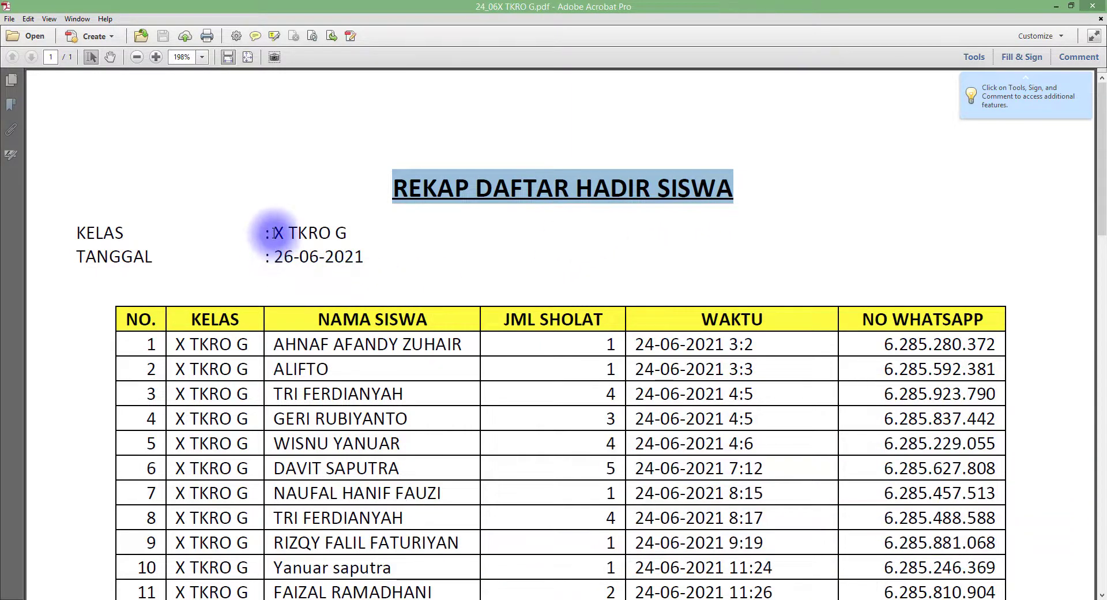
drag(274, 233, 328, 233)
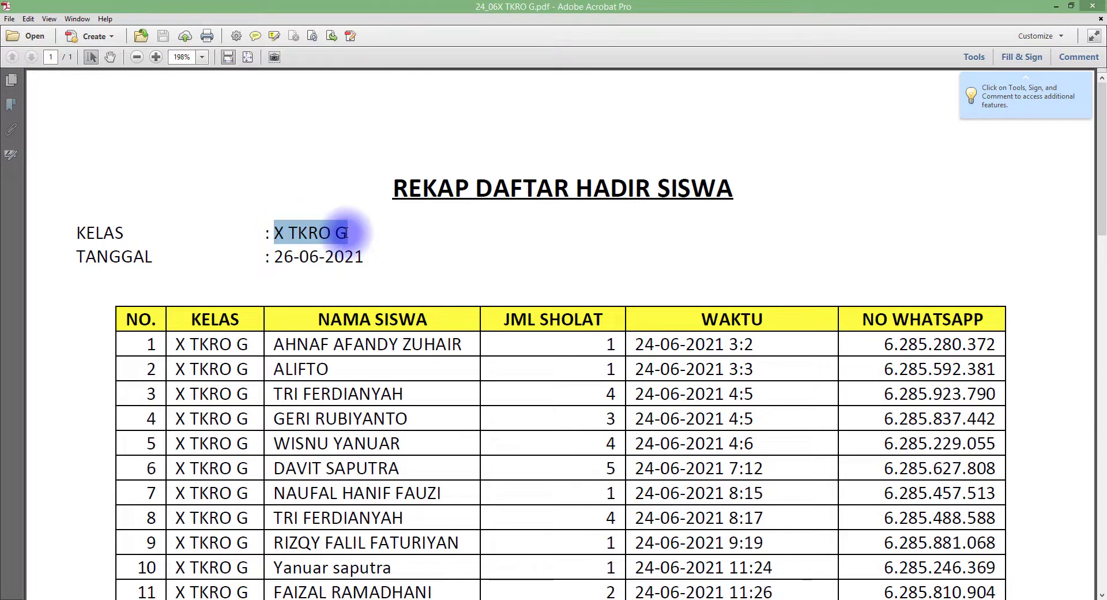
drag(180, 344, 249, 346)
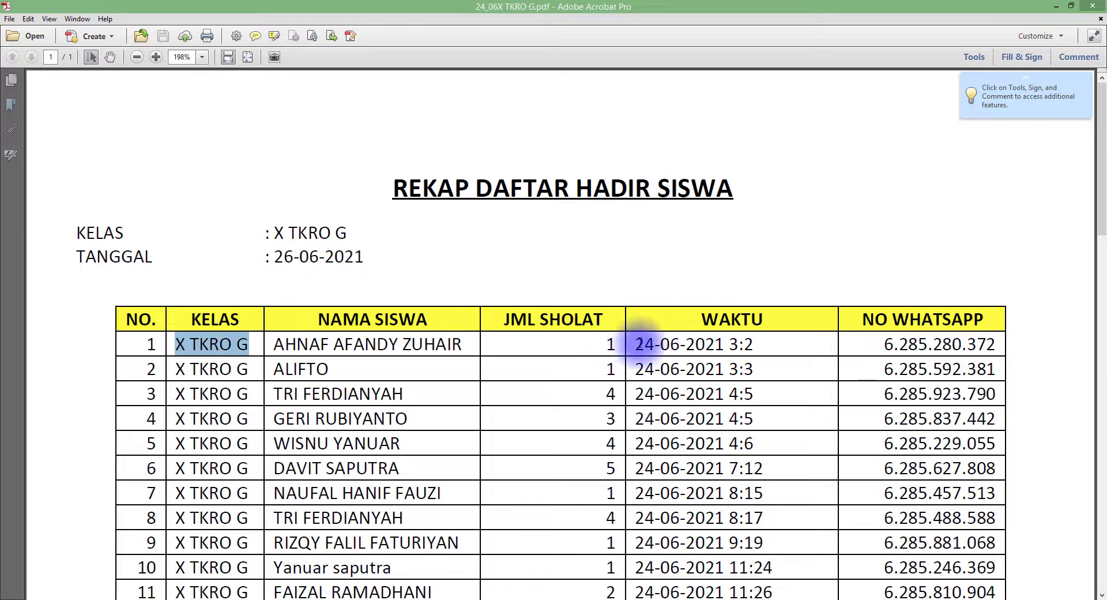
scroll(612, 340, down, 3)
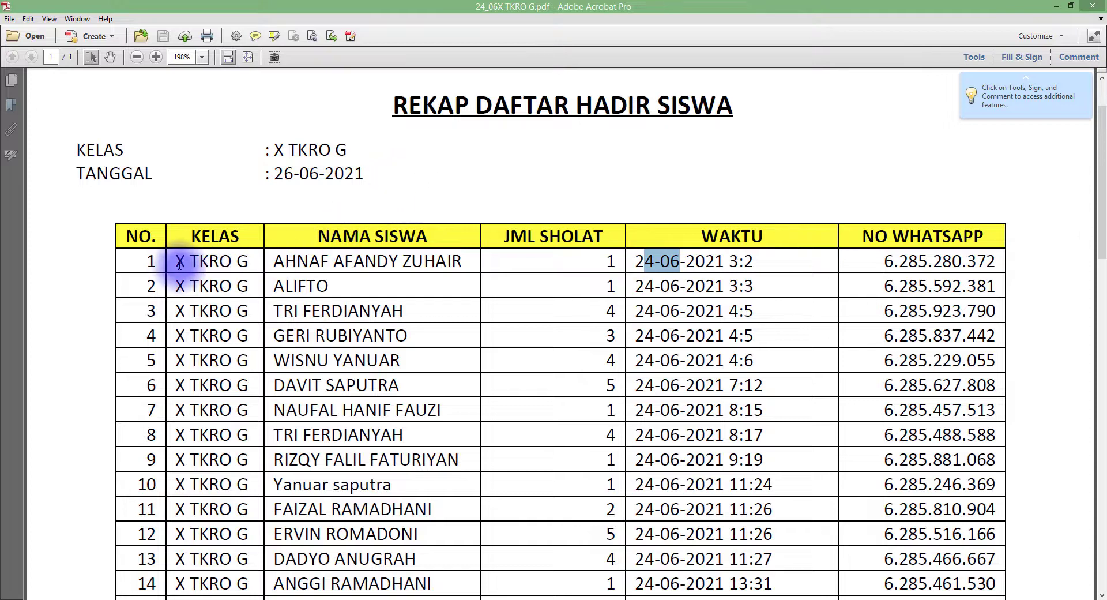
drag(175, 261, 253, 261)
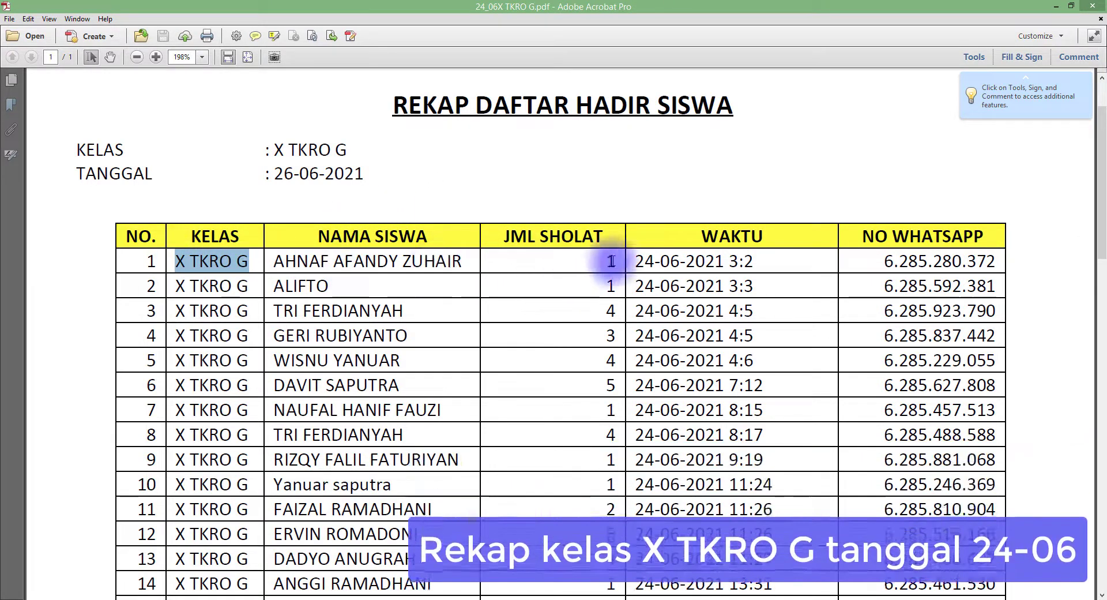
drag(643, 261, 681, 261)
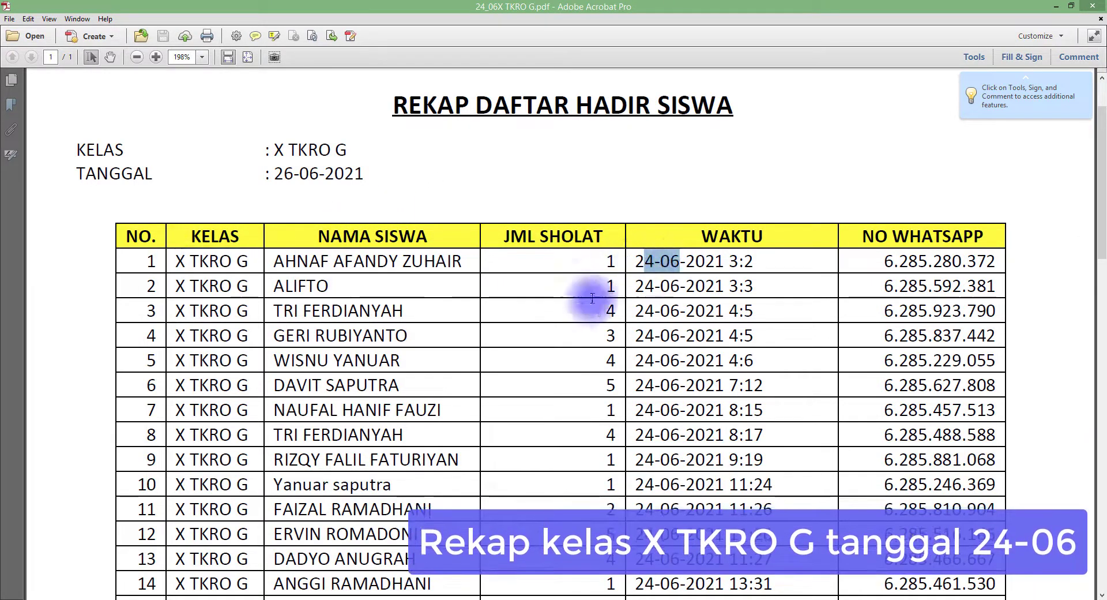
Read through the recap's attendance table down to its last row and the signature block
scroll(582, 302, down, 2)
scroll(582, 303, down, 10)
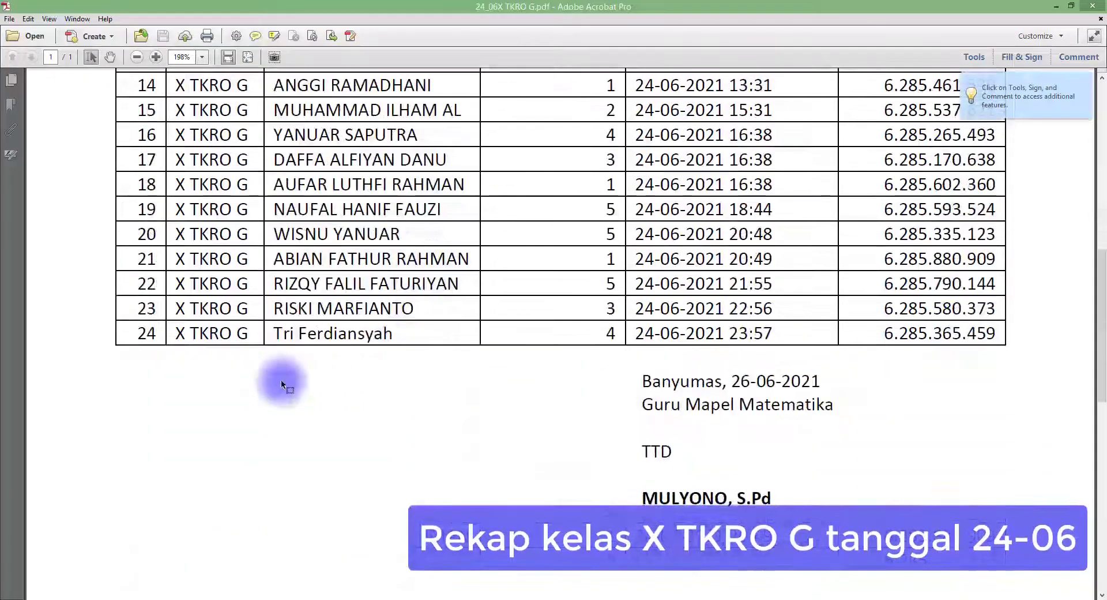
drag(146, 333, 264, 329)
scroll(317, 269, up, 11)
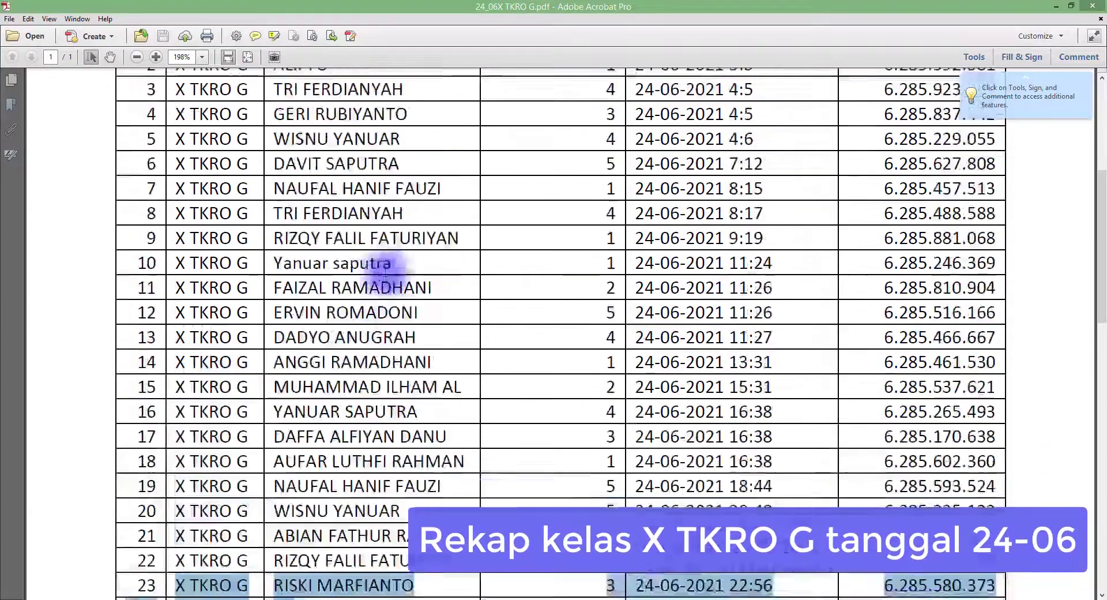
scroll(447, 220, down, 3)
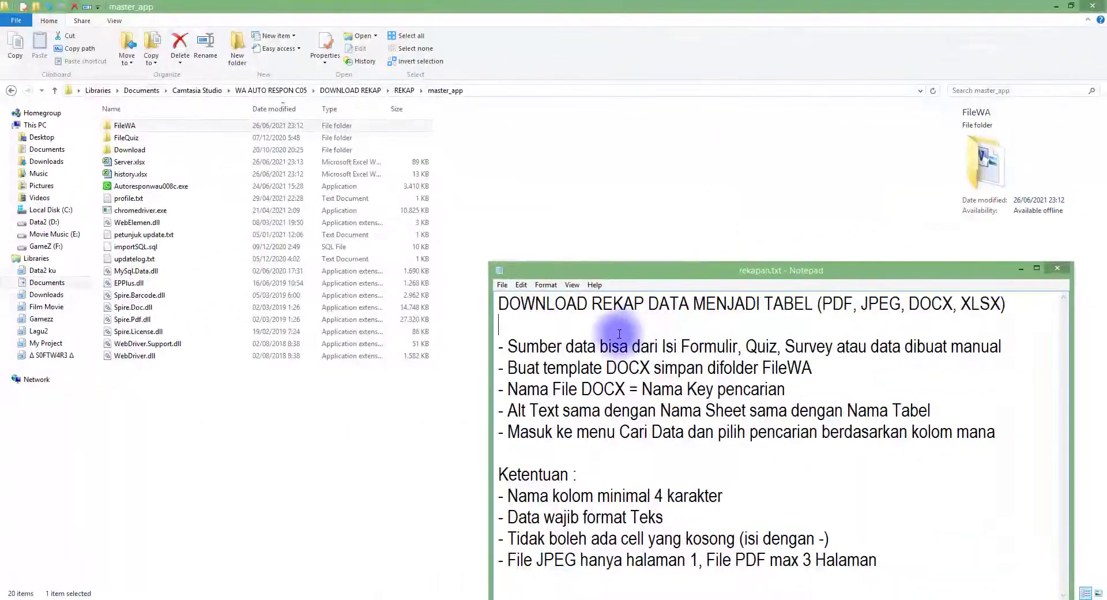
Read the line in the rekapan.txt notes about data sources: forms, quiz, survey or manually made data
drag(510, 345, 611, 345)
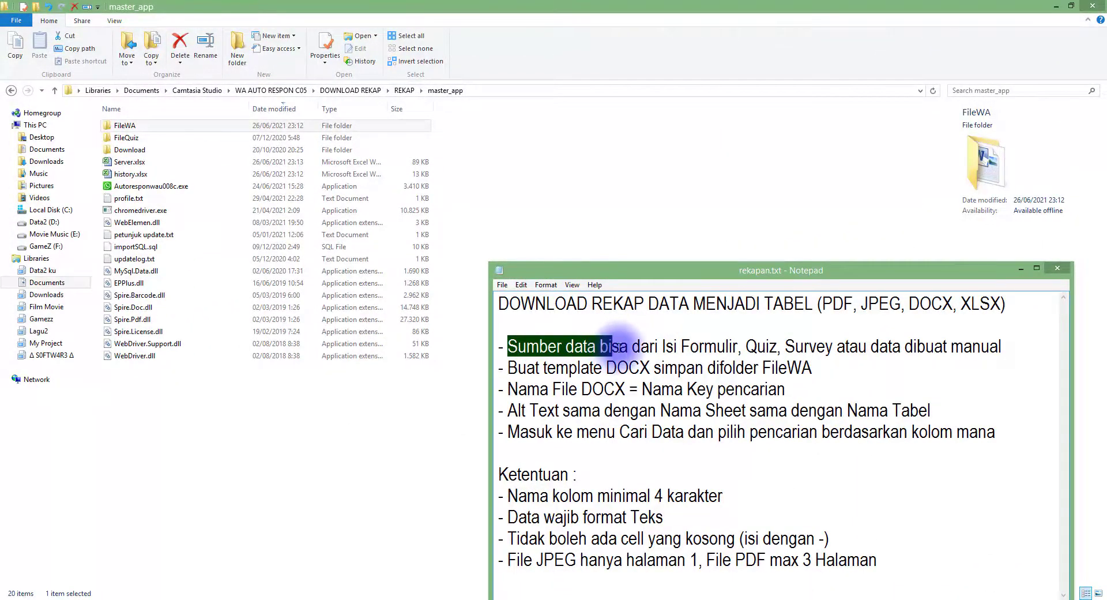
click(528, 349)
drag(512, 346, 834, 347)
click(747, 347)
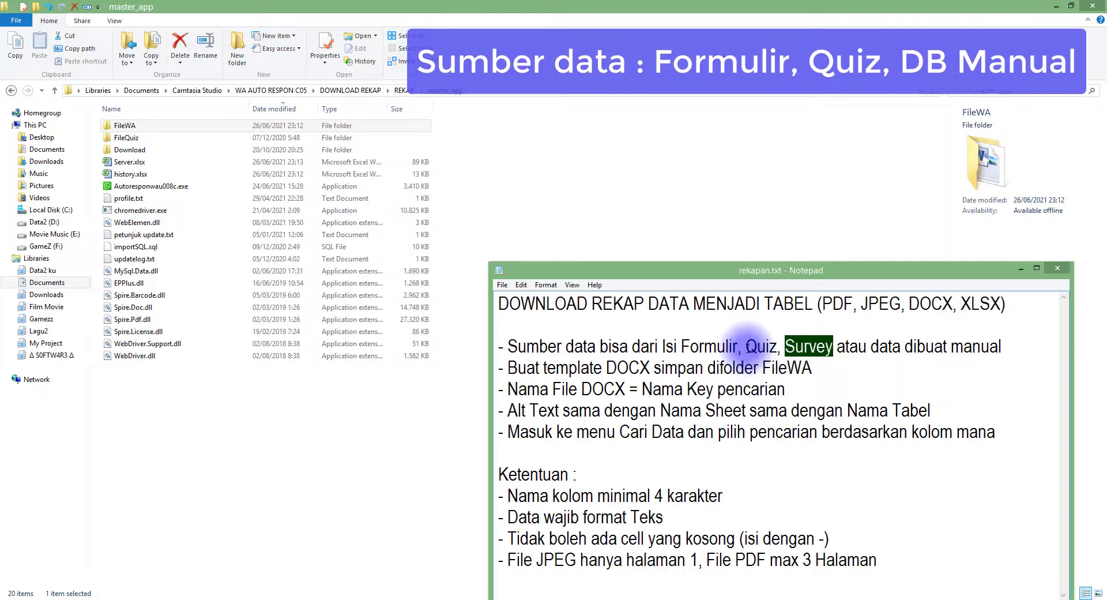
double_click(764, 348)
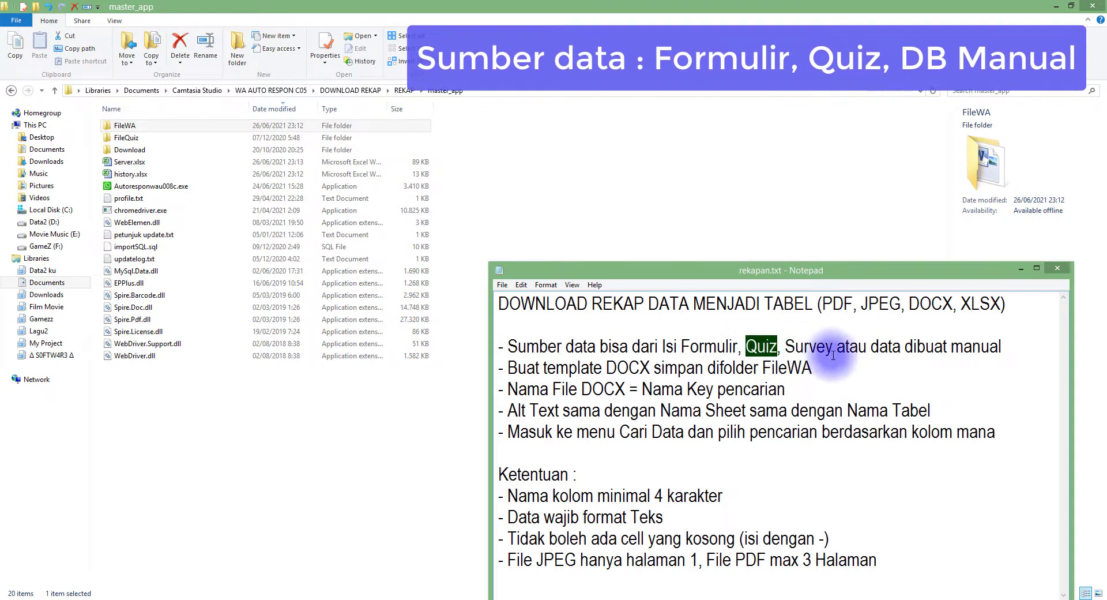
drag(871, 348, 920, 348)
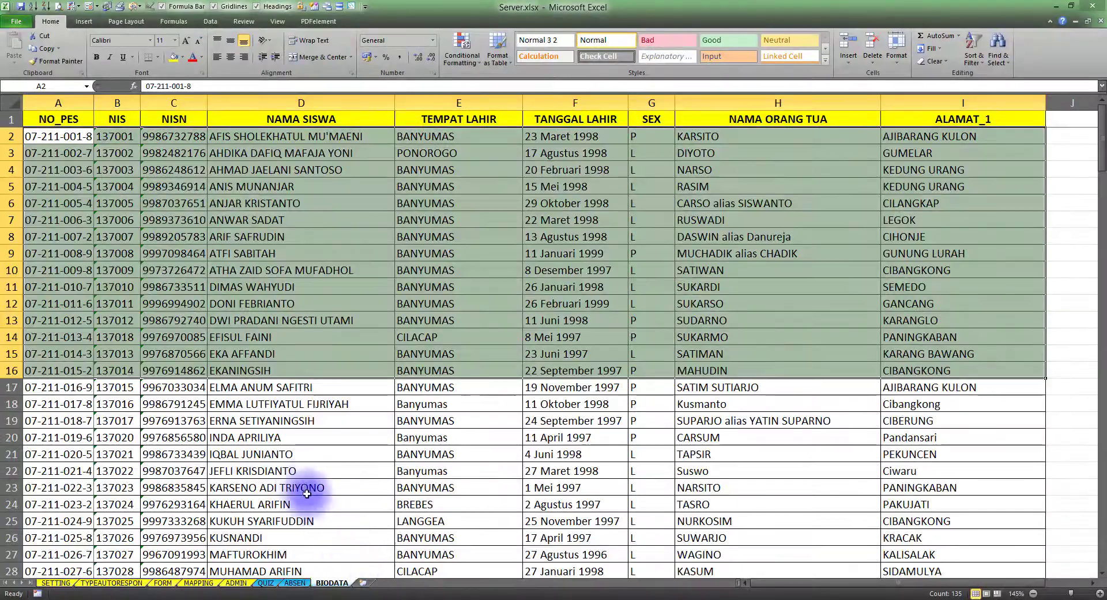
Switch back to Server.xlsx and review the NOTELP, NIS, NAMA and KELAS columns of the QUIZ sheet
click(358, 486)
click(266, 583)
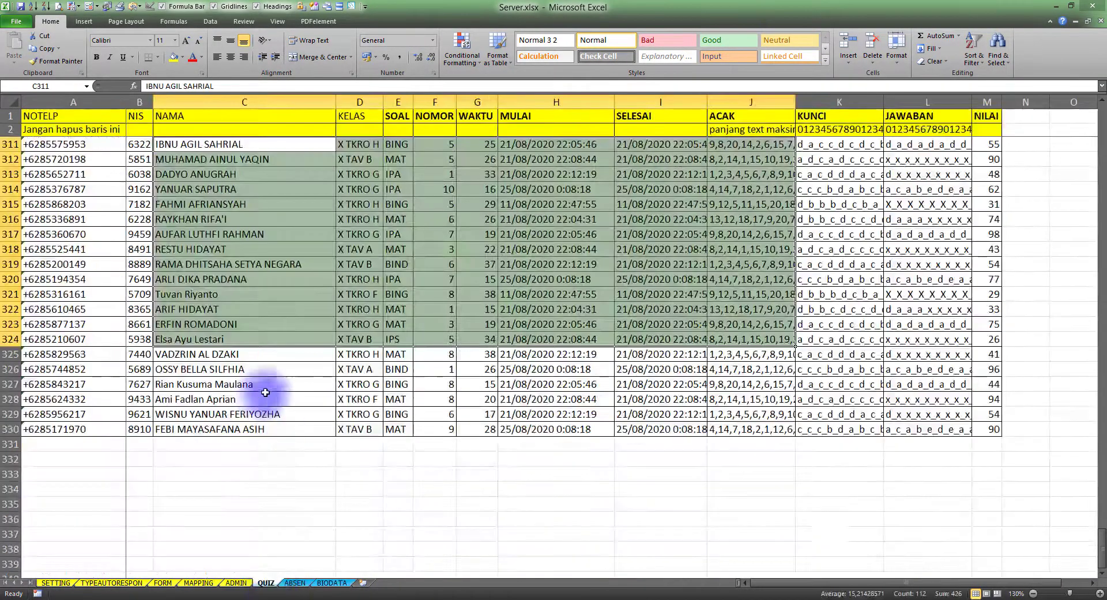
scroll(259, 450, up, 15)
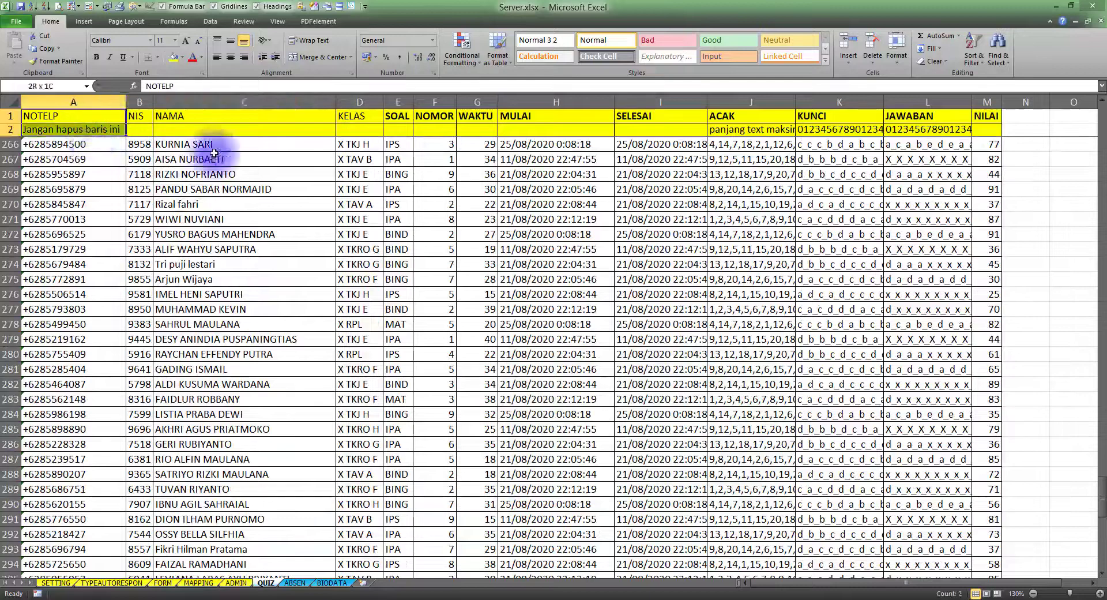
drag(210, 144, 322, 247)
click(321, 247)
drag(69, 166, 124, 196)
click(196, 174)
drag(205, 196, 366, 217)
Review the QUIZ sheet's SOAL, NOMOR, WAKTU, MULAI, SELESAI and NILAI columns
drag(397, 144, 397, 269)
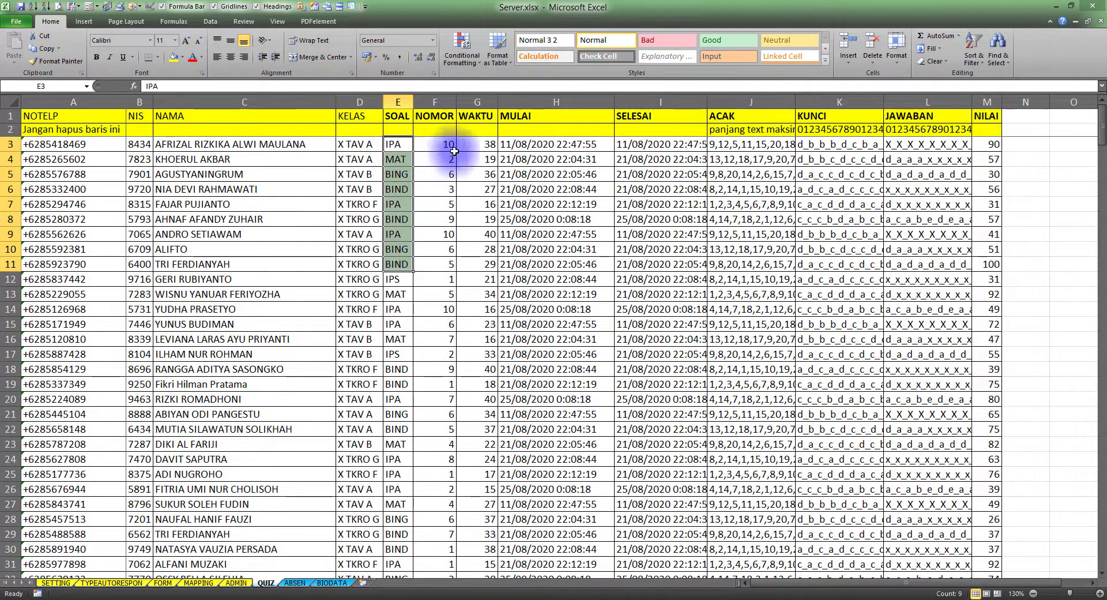
drag(455, 151, 542, 186)
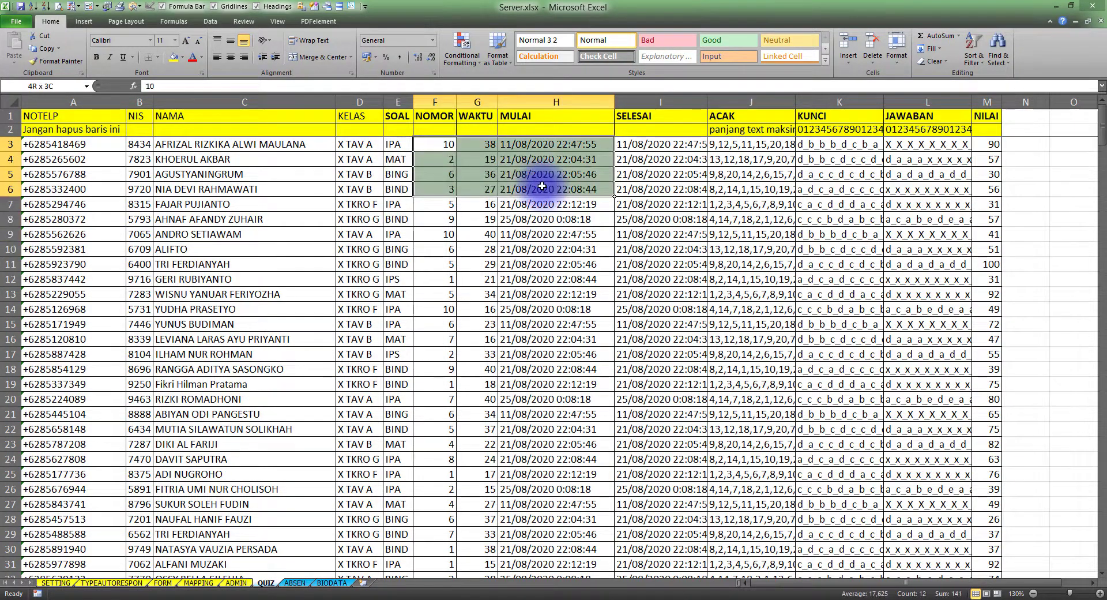
click(646, 160)
drag(992, 150, 989, 234)
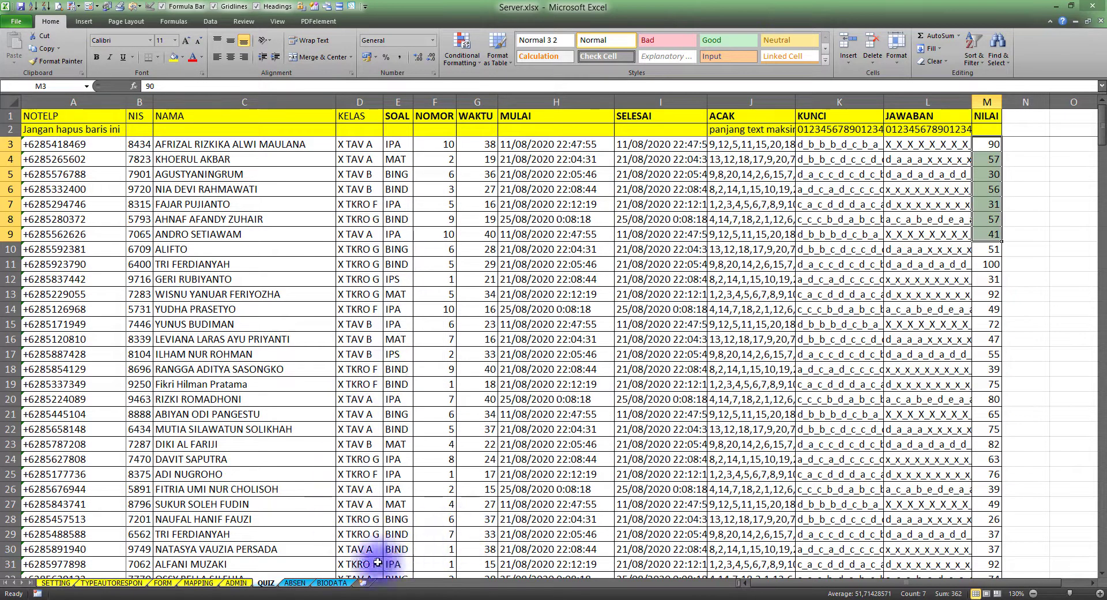
Review the ABSEN sheet's form number, NAMA, KELAS and SHOLAT columns and the form question under SHOLAT
click(304, 584)
click(279, 264)
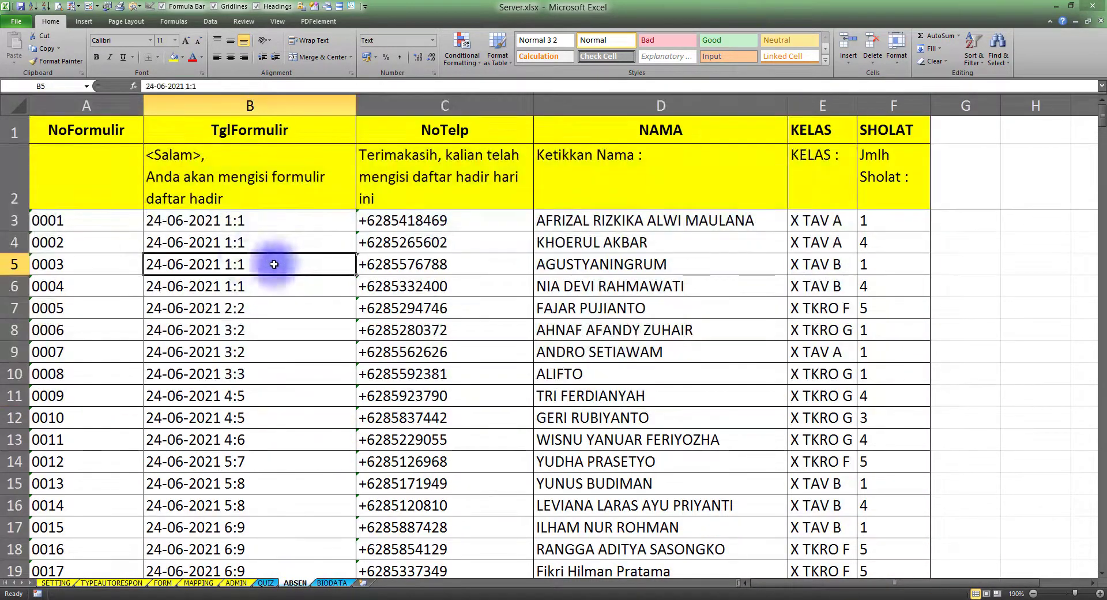
drag(84, 241, 90, 306)
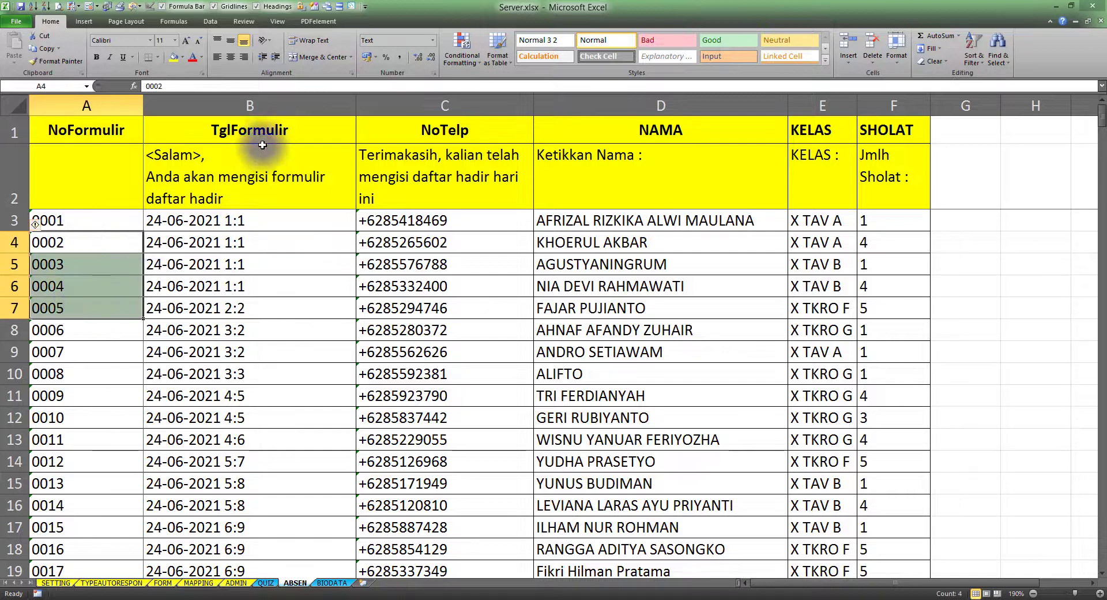
click(576, 130)
click(810, 132)
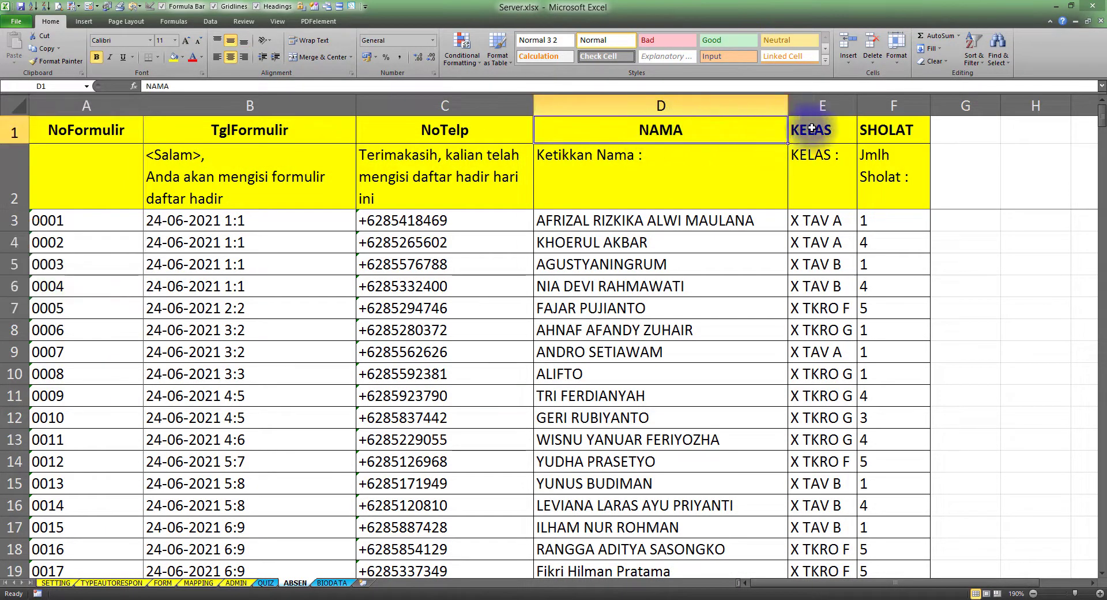
click(882, 130)
key(Down)
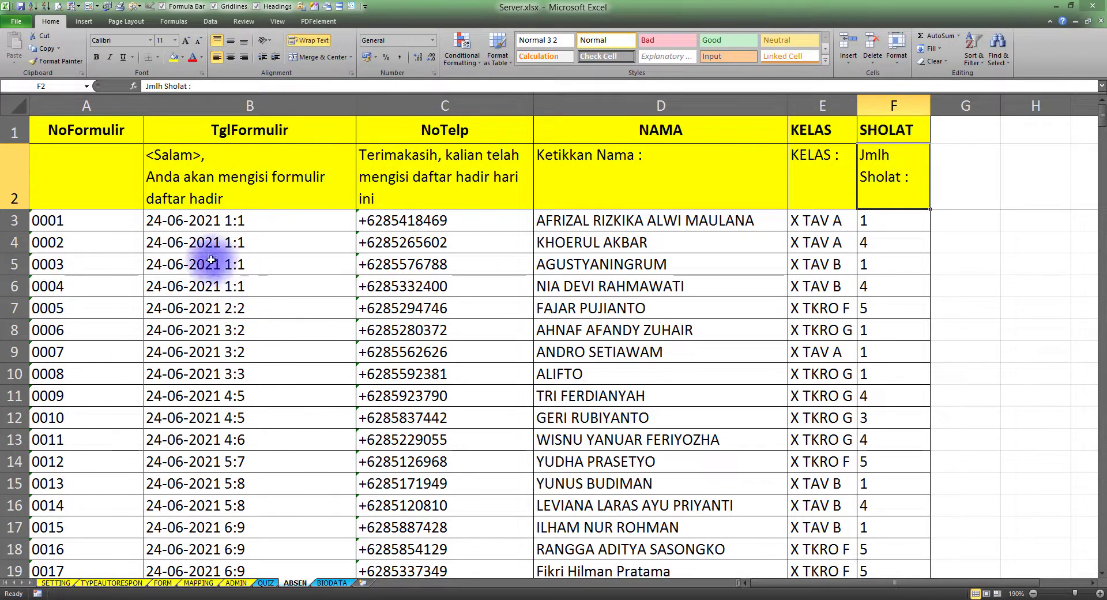
Look through the attendance records listed below the headings of the ABSEN sheet
scroll(375, 271, down, 4)
key(Left)
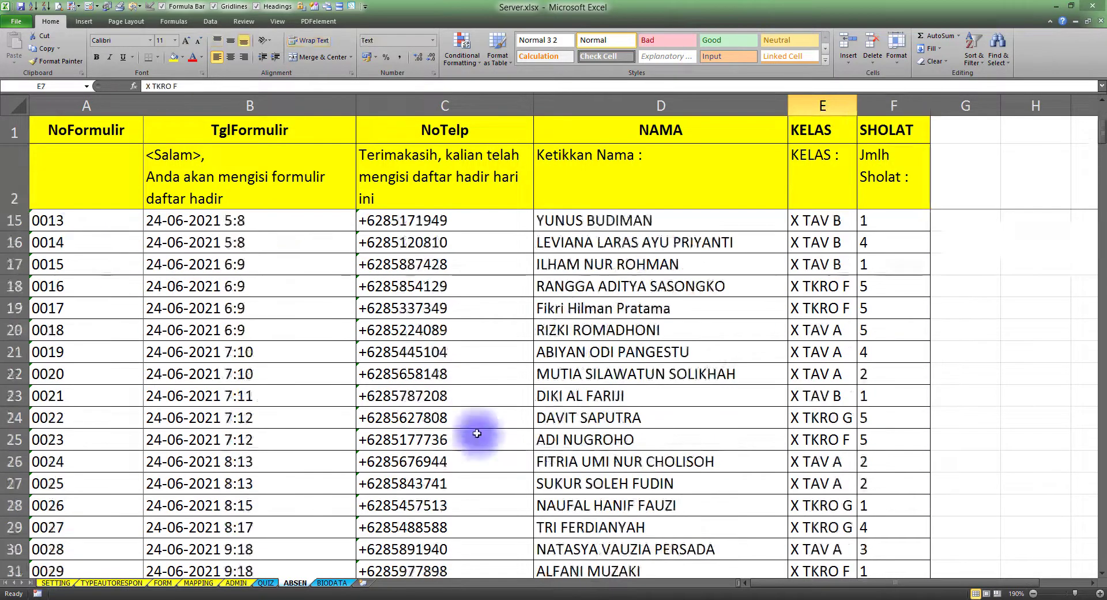
scroll(461, 398, up, 4)
key(Down)
key(Down)
key(Down)
key(Down)
key(Down)
Open the BIODATA sheet and review its NO_PES, NIS, NISN and NAMA SISWA columns
click(331, 583)
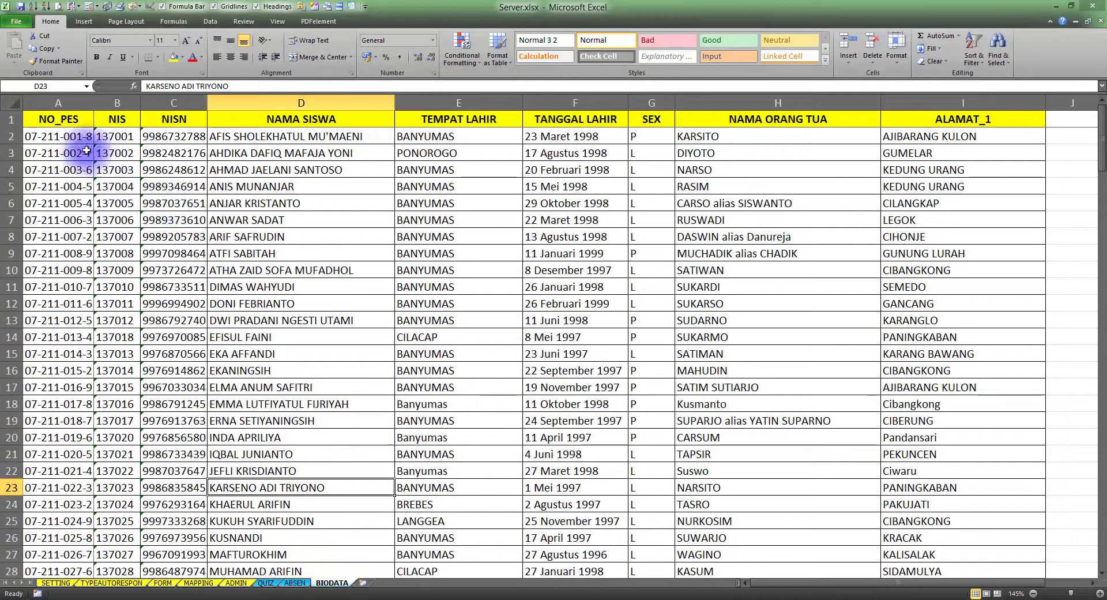
click(57, 125)
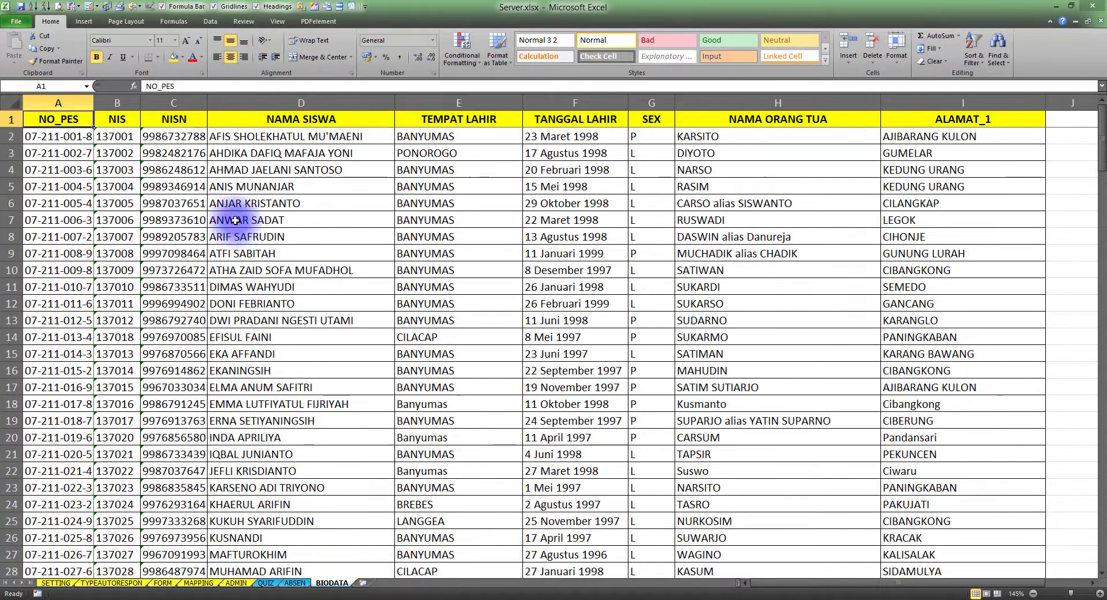
click(65, 136)
click(118, 137)
click(184, 136)
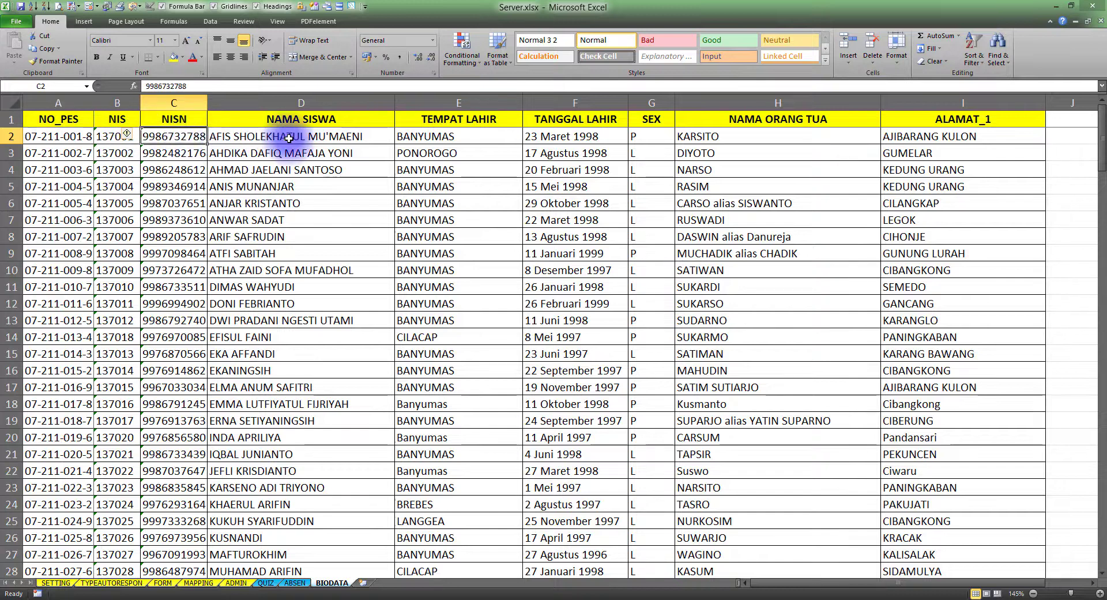
click(289, 138)
Review the BIODATA columns from TEMPAT LAHIR to ALAMAT_1, and highlight the whole heading row
click(460, 136)
click(564, 136)
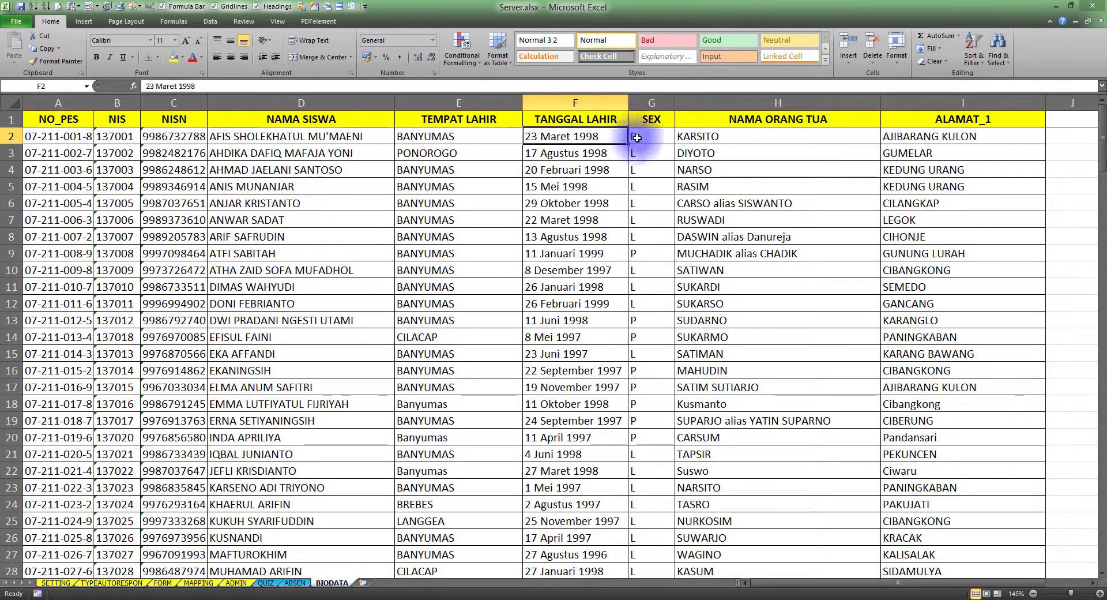
click(663, 139)
click(721, 136)
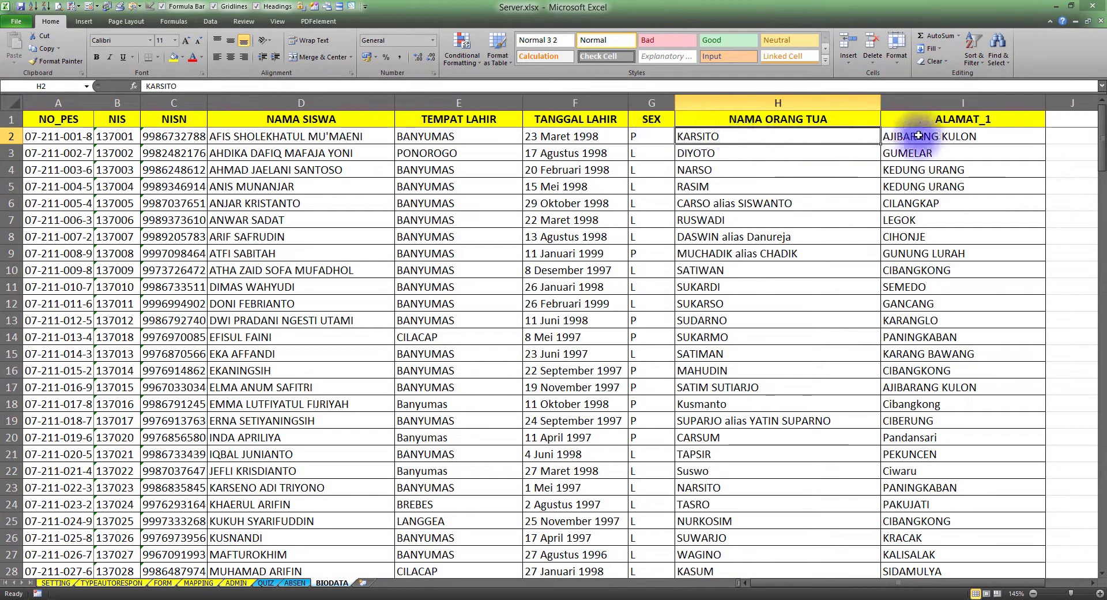
click(945, 136)
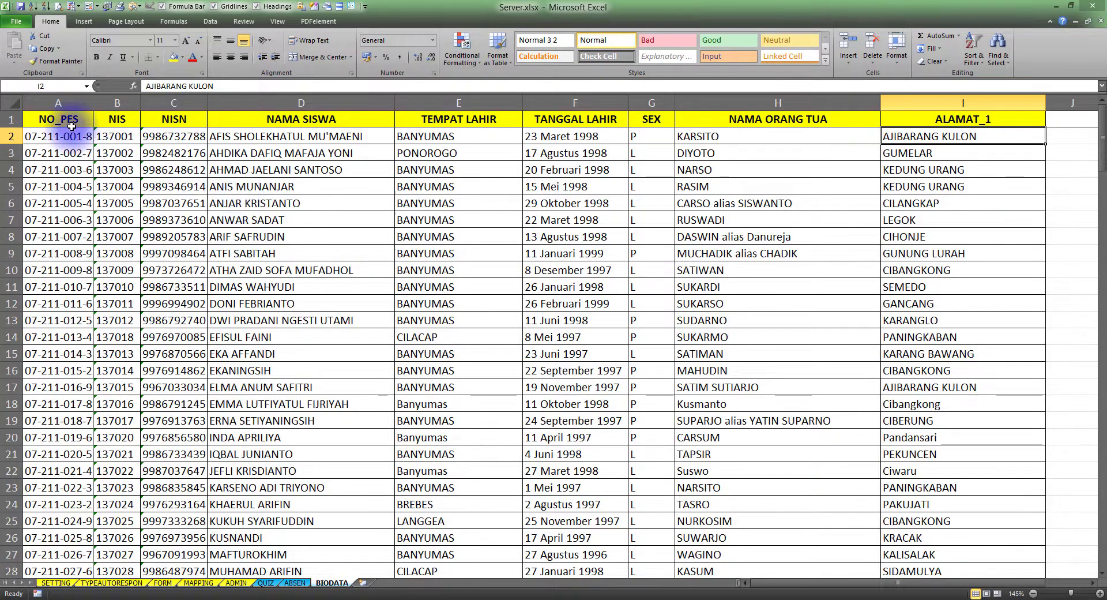
drag(93, 125, 920, 118)
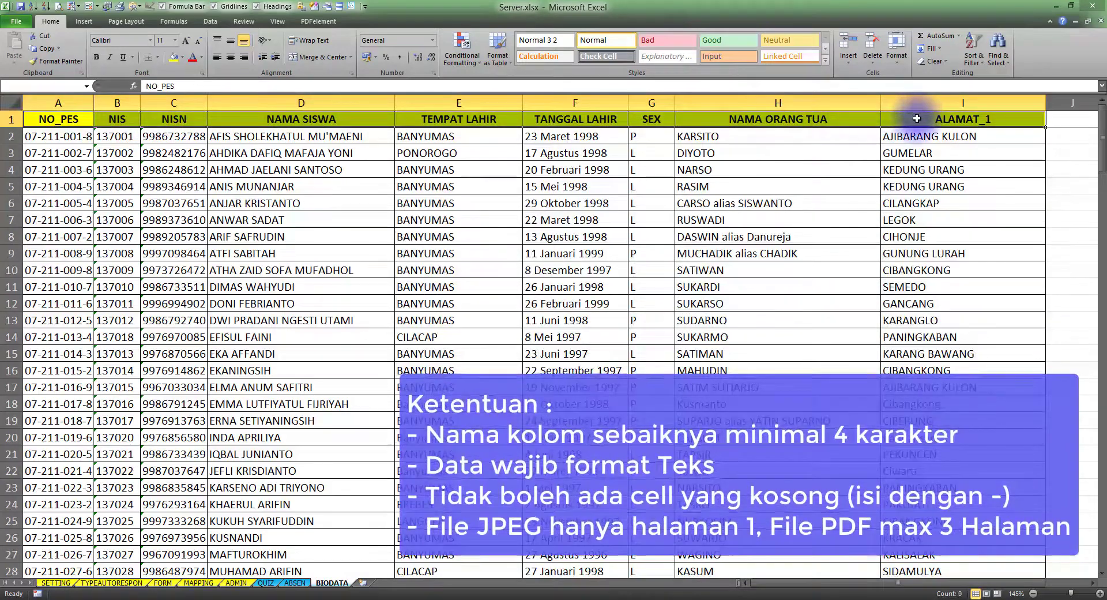
Remove the spaces from three BIODATA headings so they read NAMASISWA, TEMPATLAHIR and TANGGALLAHIR
double_click(301, 119)
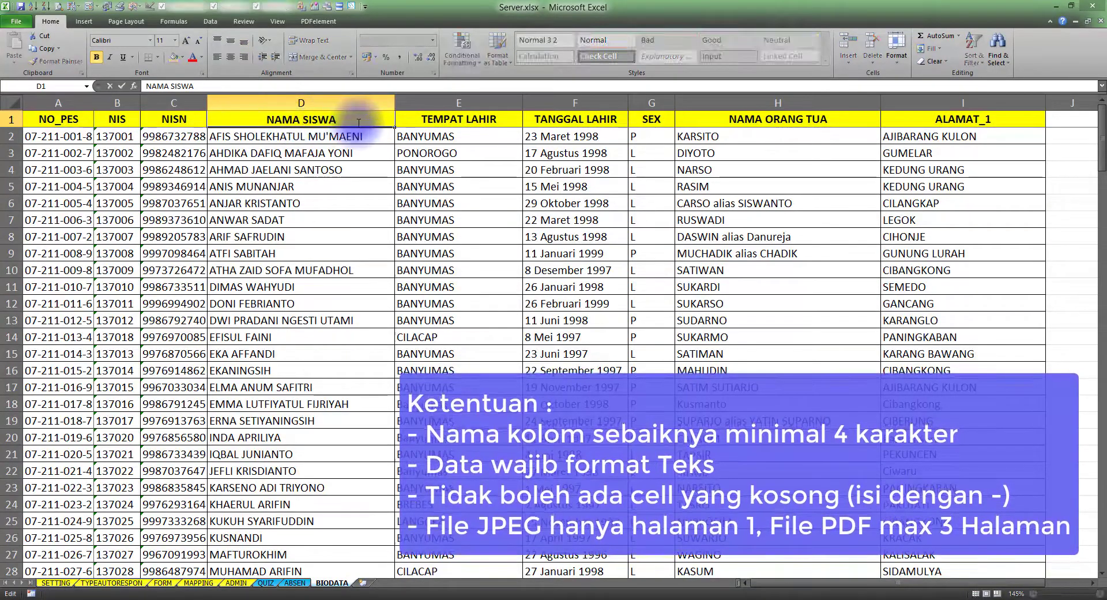
key(Return)
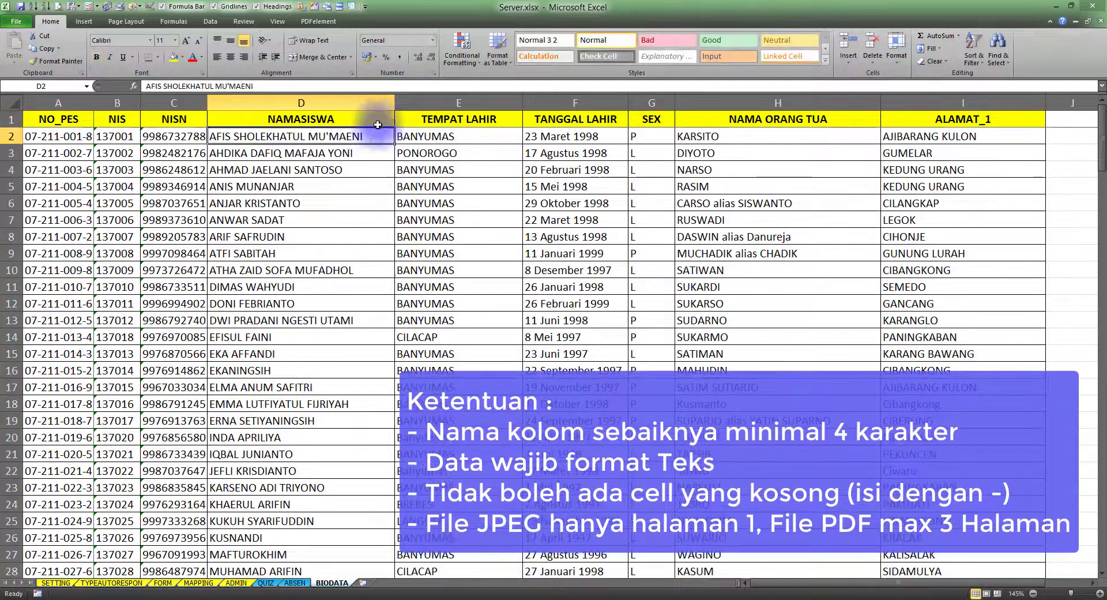
double_click(467, 119)
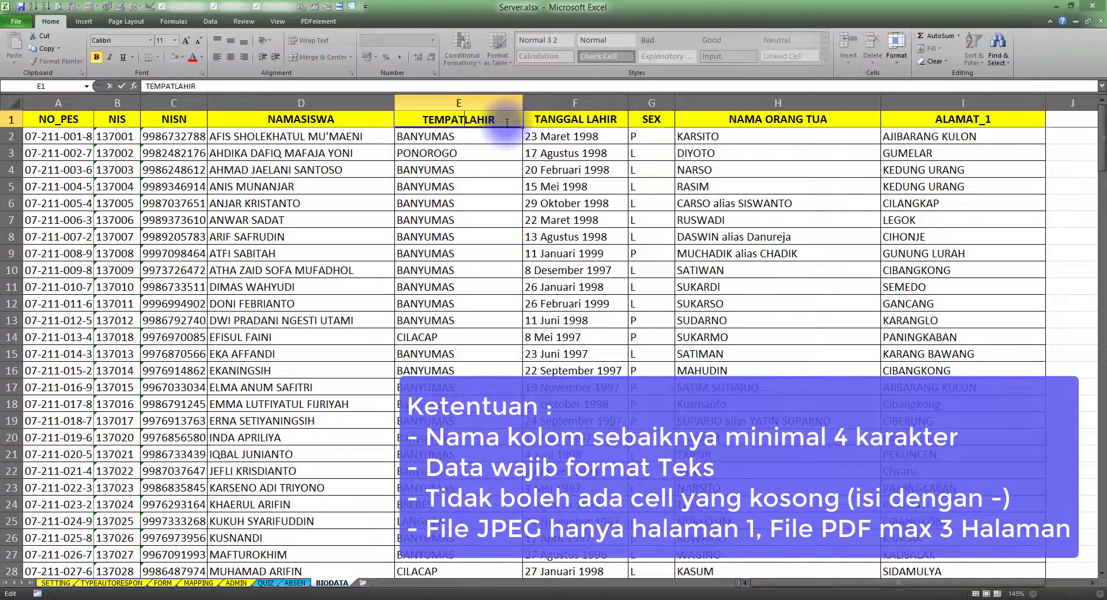
key(Return)
double_click(585, 119)
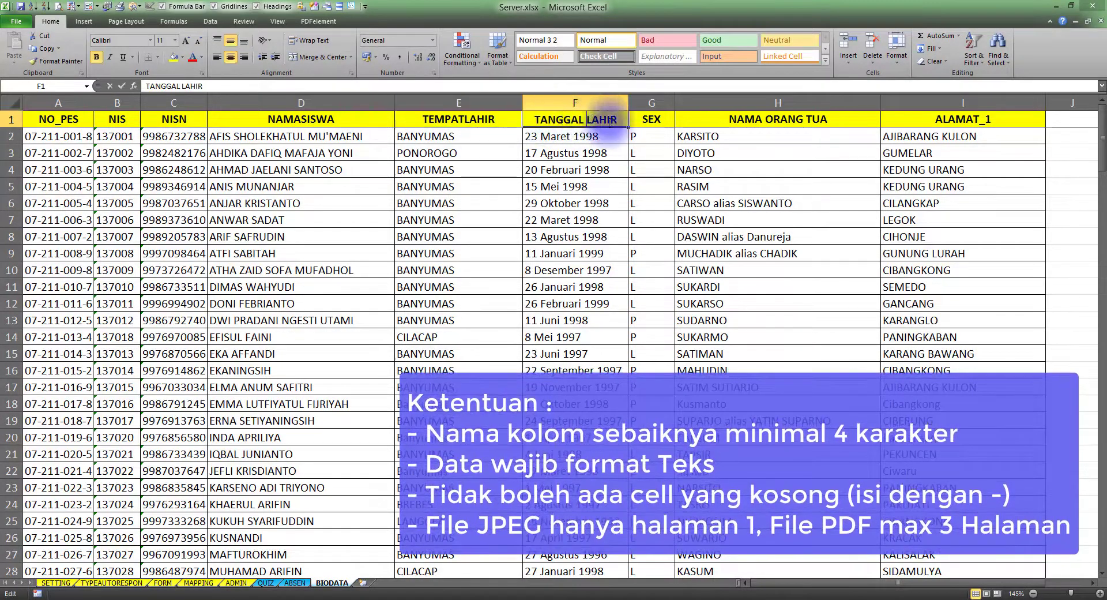
key(BackSpace)
key(Return)
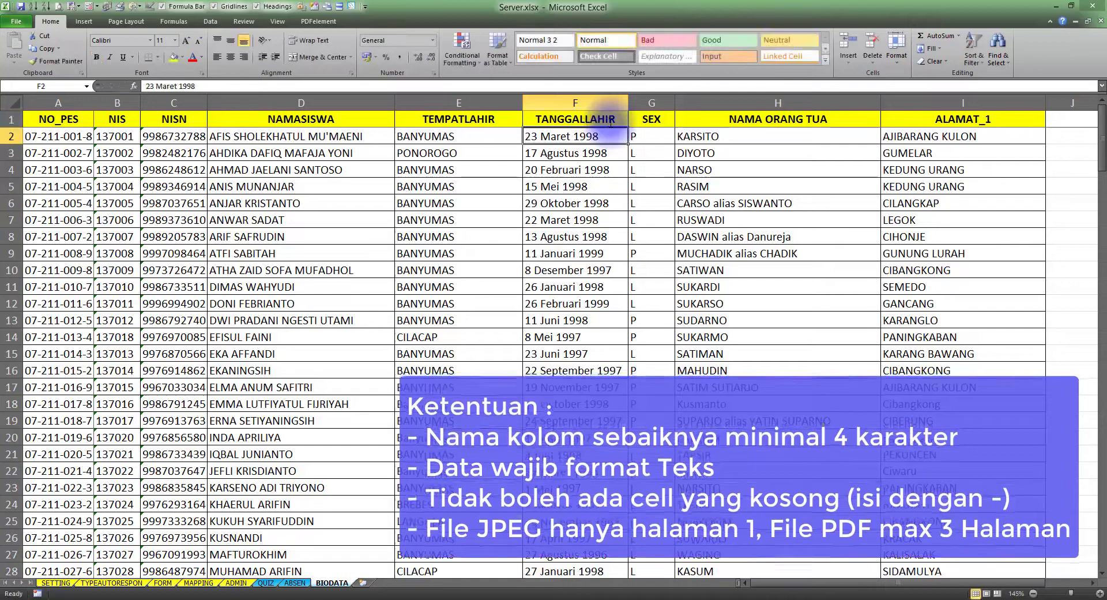
Rename the SEX heading to JKLMN and the parent-name heading to NAMAORANGTUA
double_click(660, 119)
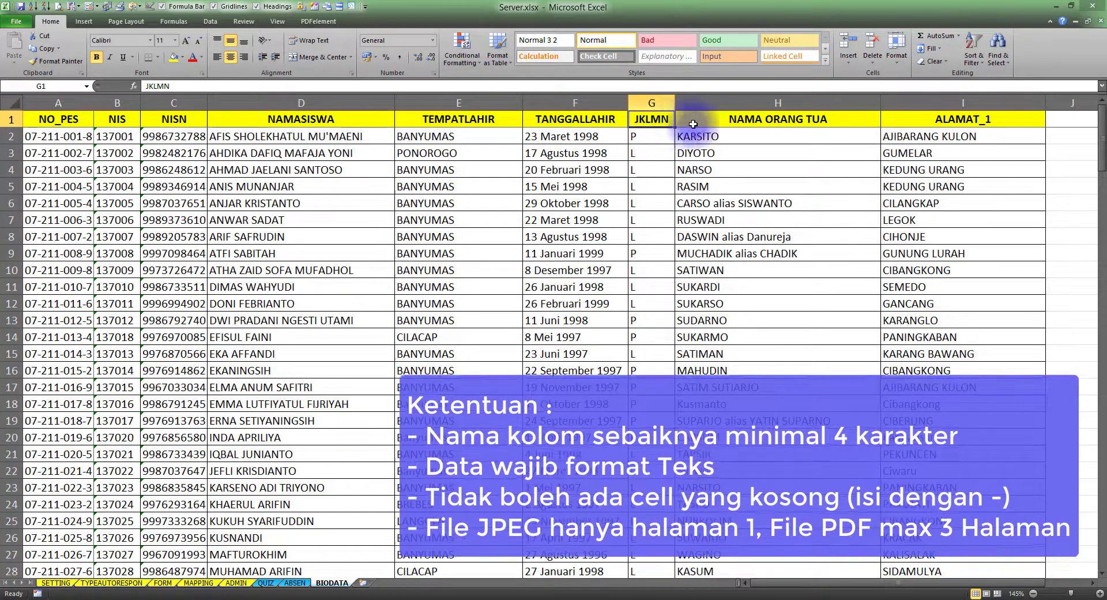
click(763, 121)
double_click(794, 121)
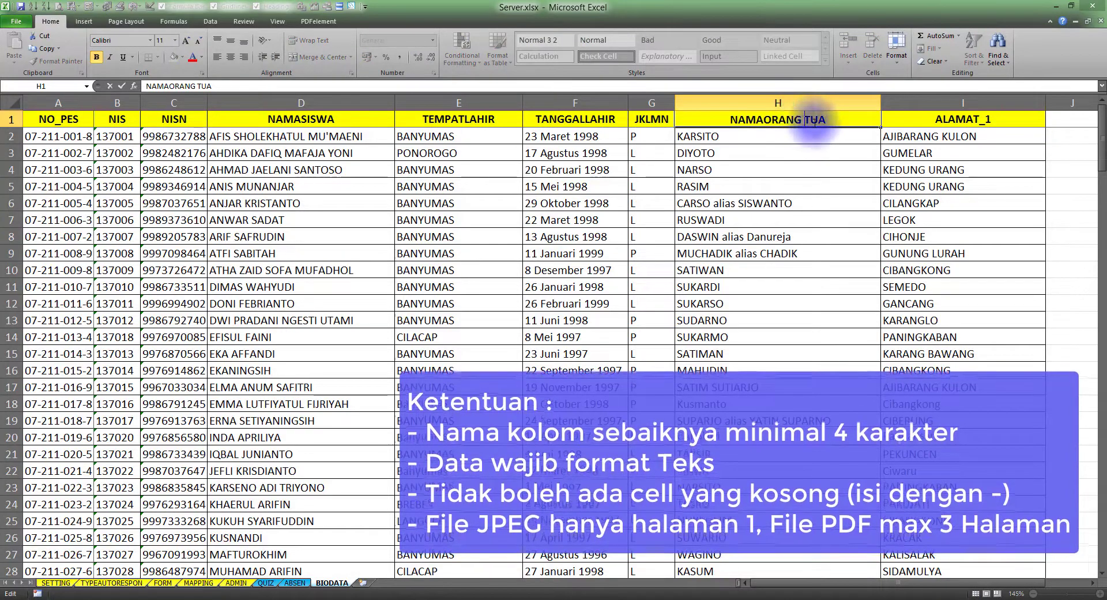
click(976, 149)
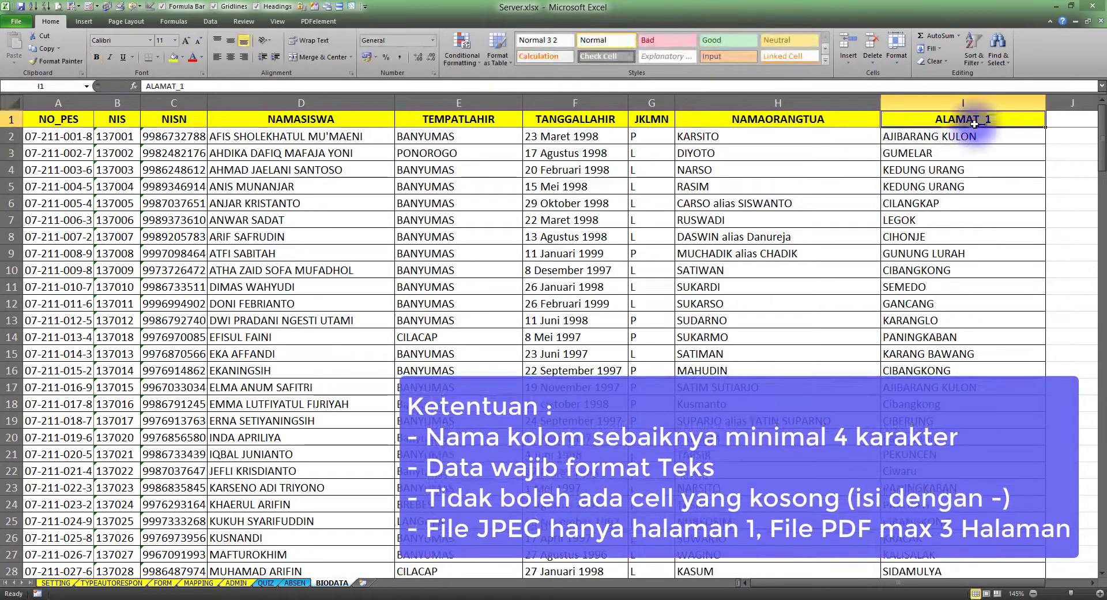
Look through the BIODATA records and highlight the "Data wajib format Teks" rule in the rekapan.txt notes
click(129, 156)
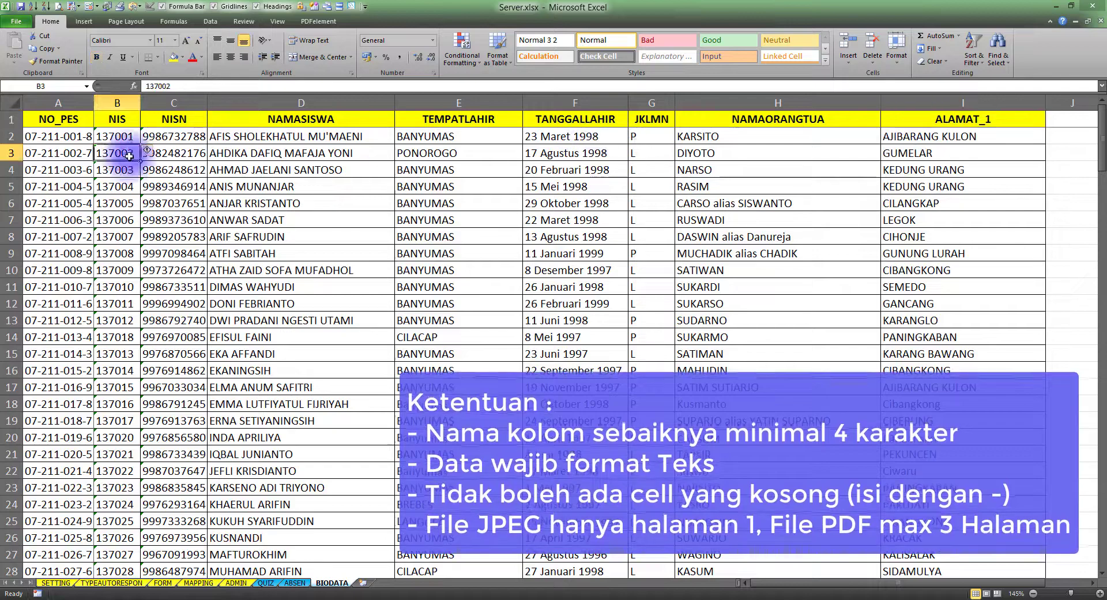
scroll(349, 236, down, 3)
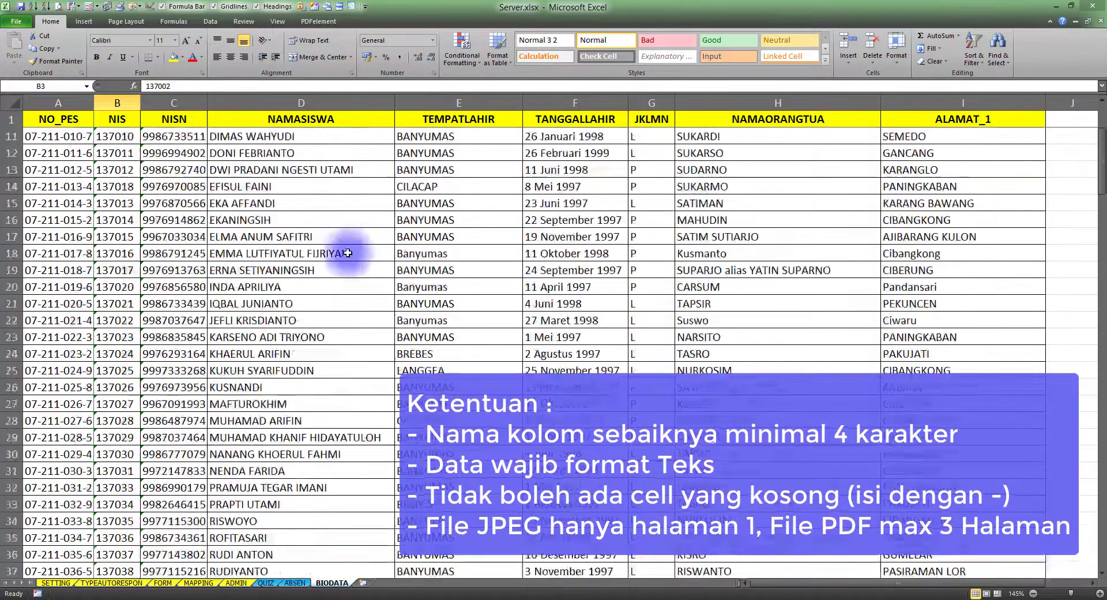
scroll(259, 231, up, 3)
drag(58, 137, 786, 252)
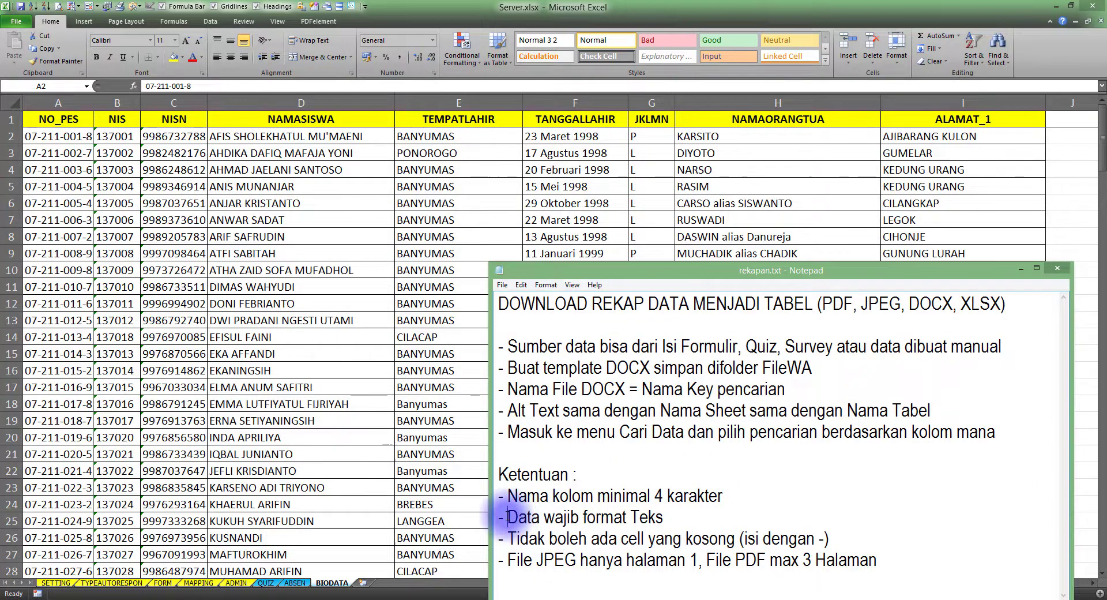
drag(506, 517, 643, 517)
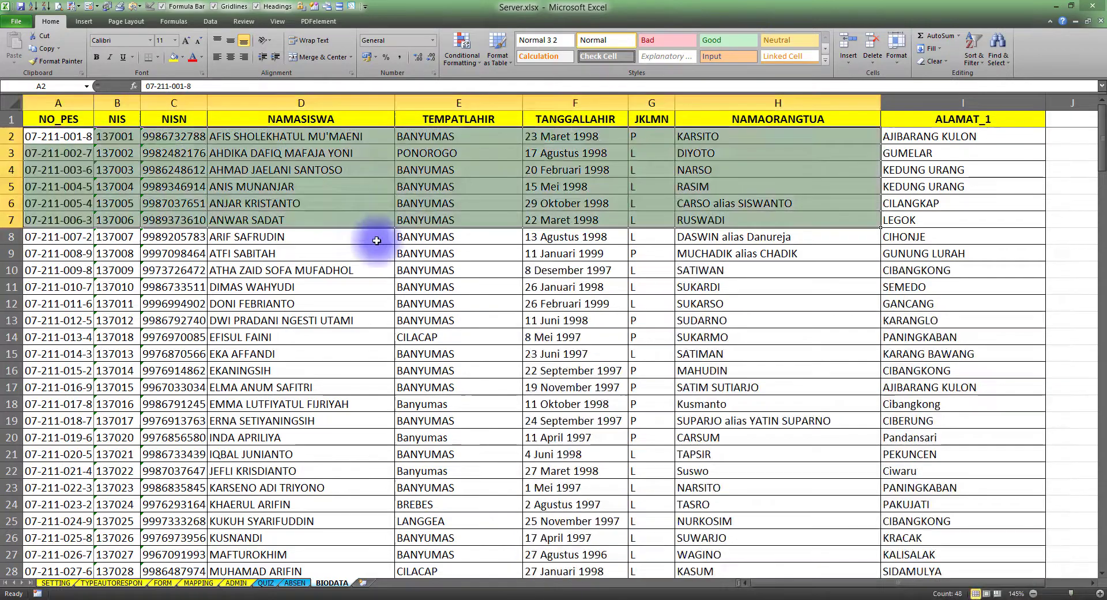
click(507, 236)
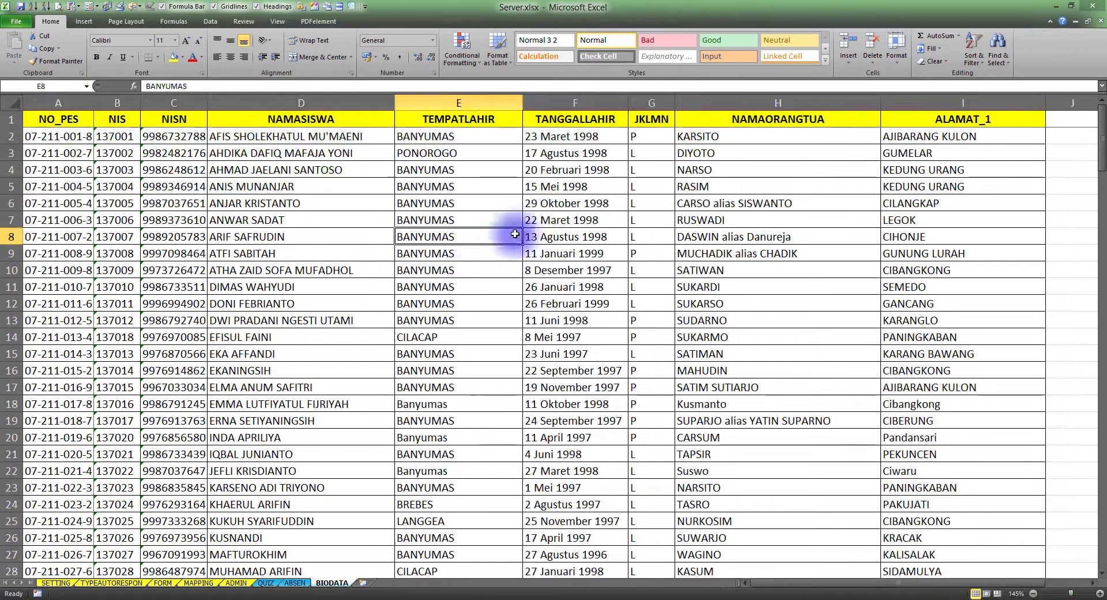
Show the QUIZ and ABSEN sheets again as data sources, and return to the BIODATA sheet
click(274, 584)
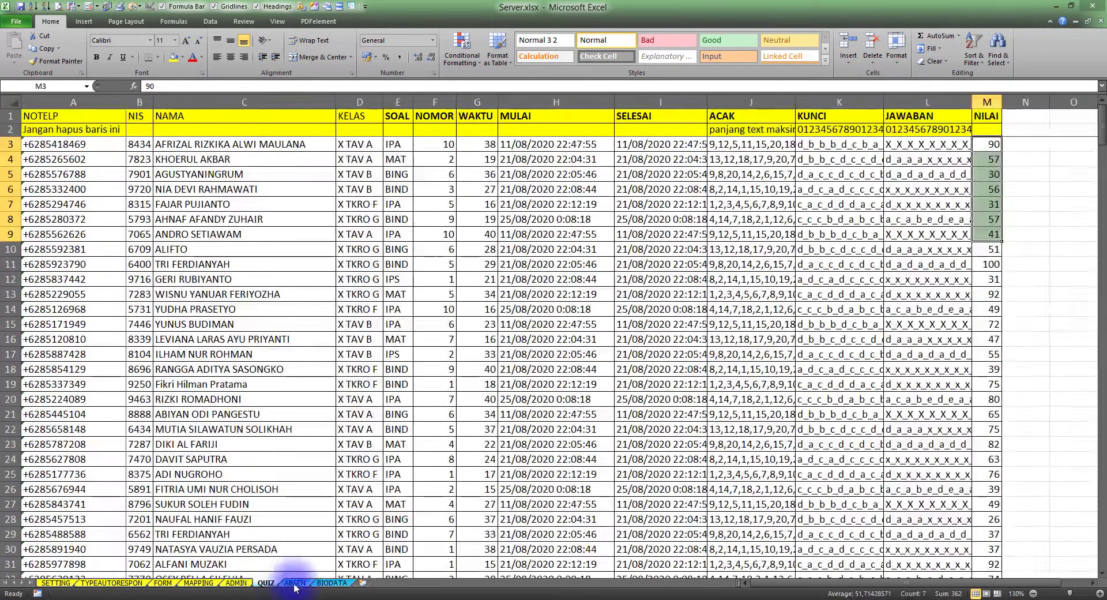
click(295, 584)
click(330, 583)
click(381, 454)
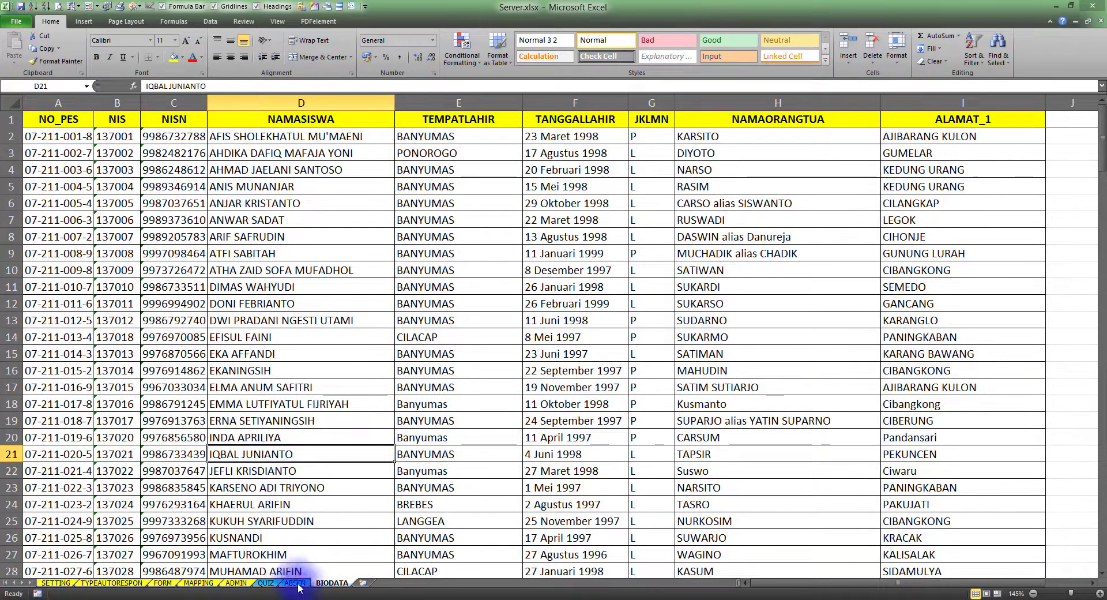
Switch to the rekapan.txt notes in Notepad and highlight the instruction on making a DOCX template for the FileWA folder
key(alt+Tab)
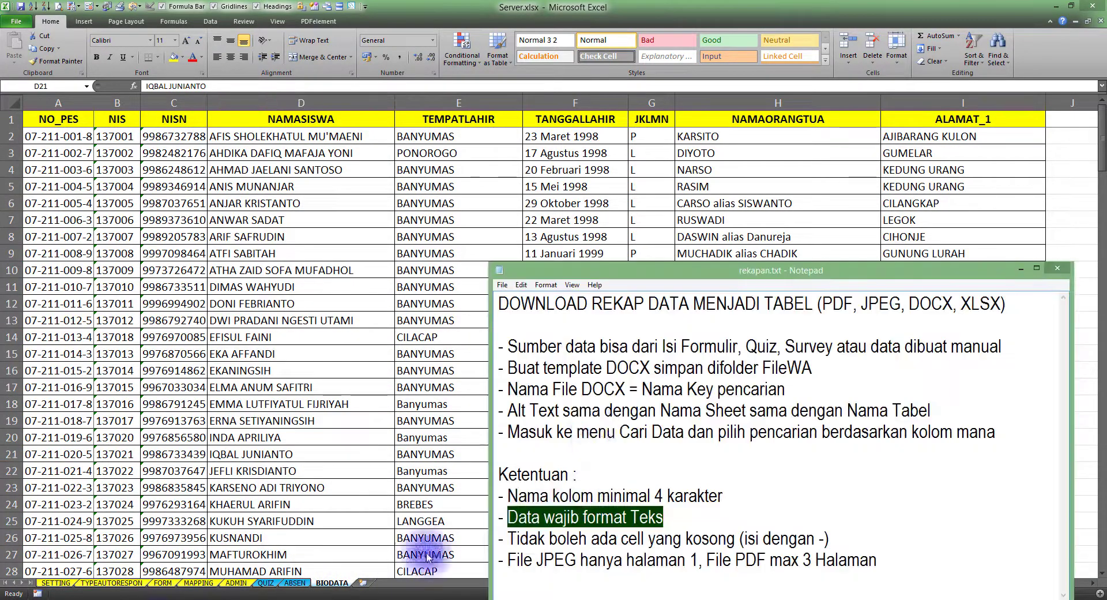
drag(507, 369, 626, 367)
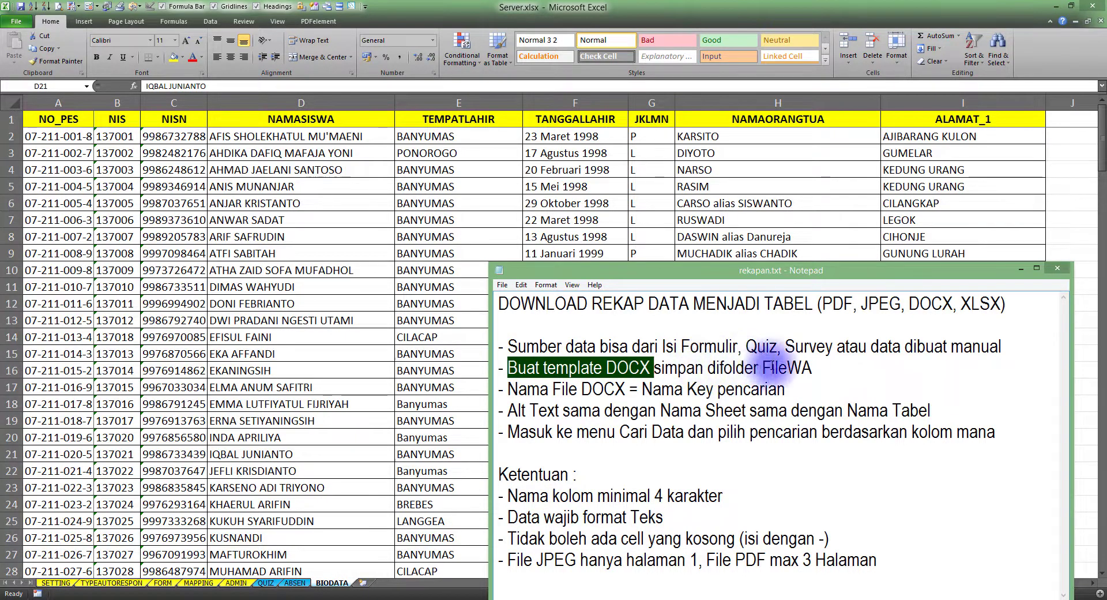
click(811, 368)
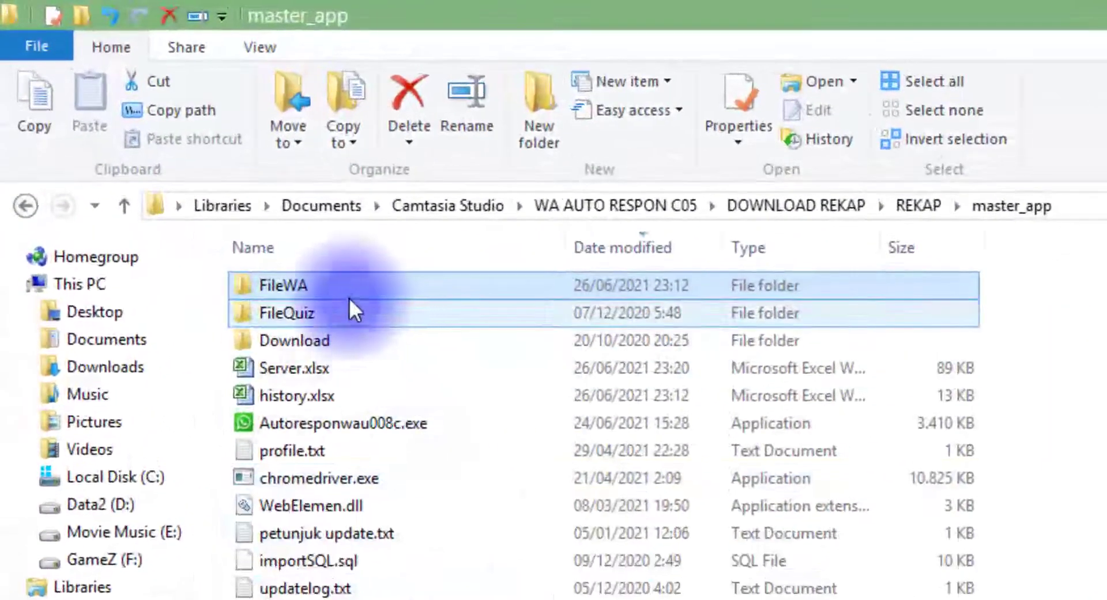
Open the FileWA folder inside master_app and point out the file name of the cekhadir.docx template
double_click(305, 286)
click(310, 313)
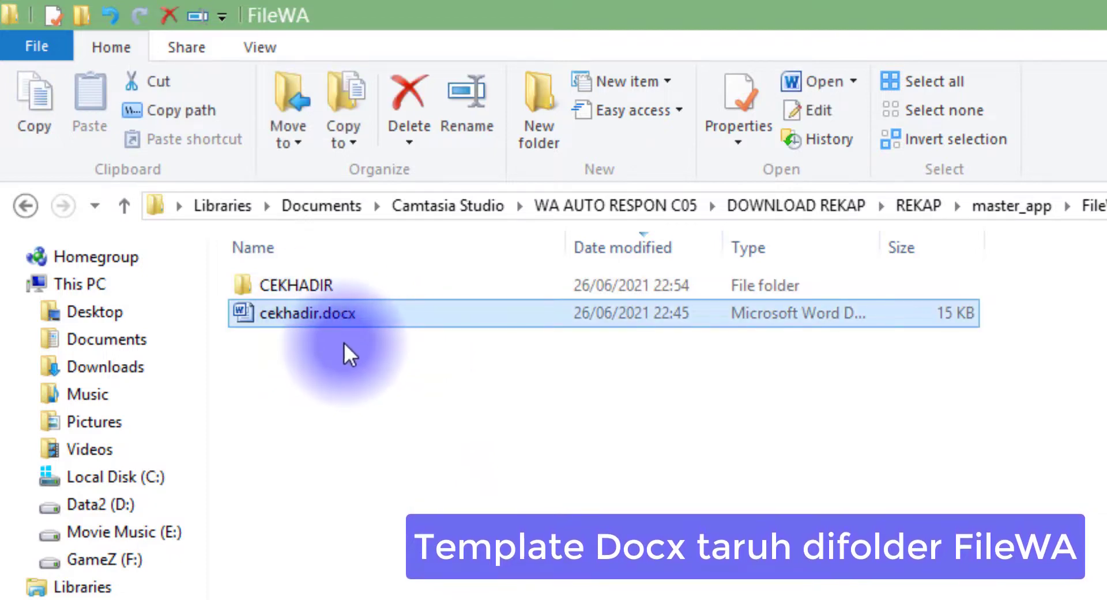
mouse_move(301, 319)
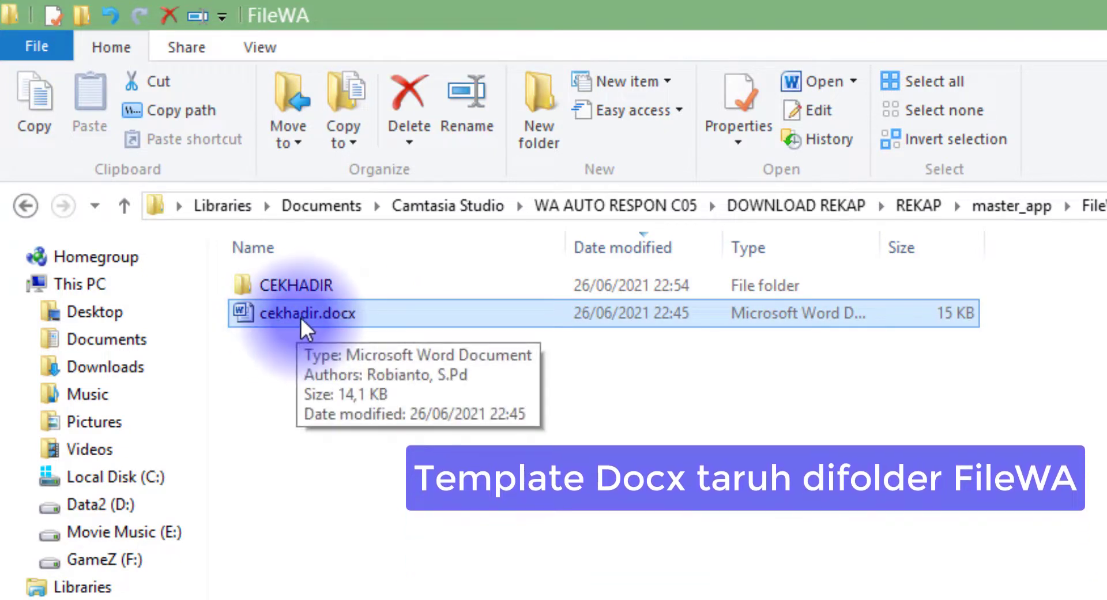
key(F2)
key(Return)
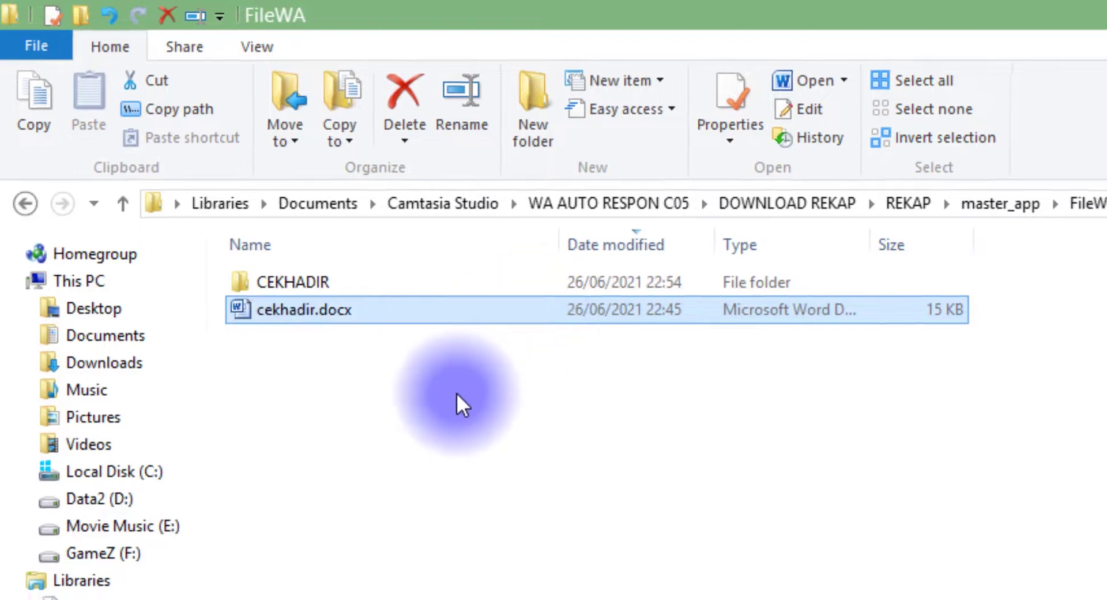
Open the cekhadir.docx template in Word and enlarge the page to 150% for reading
double_click(142, 142)
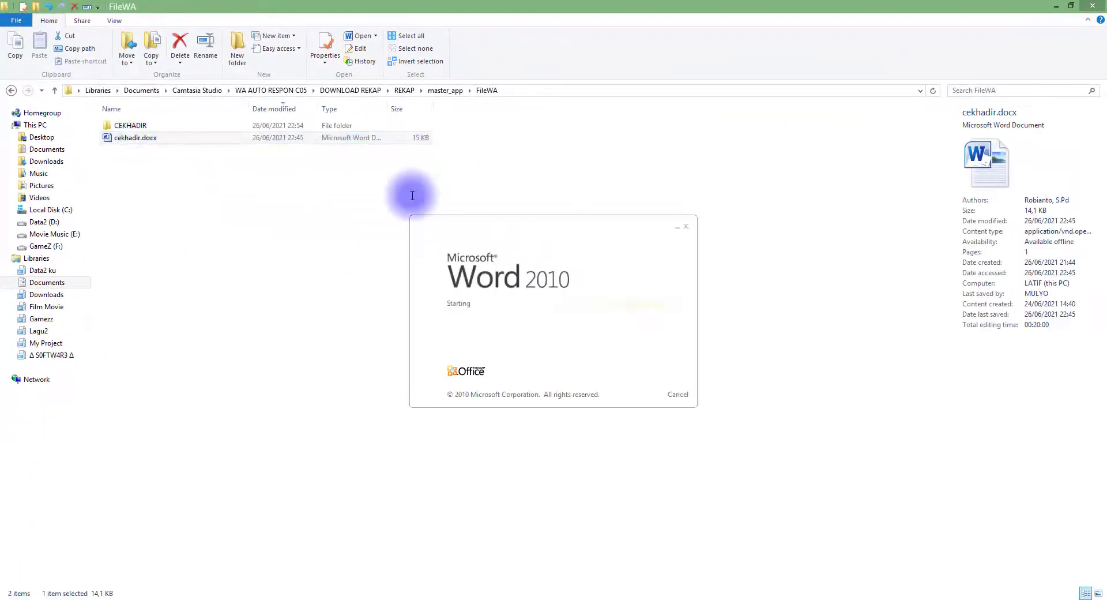
double_click(624, 163)
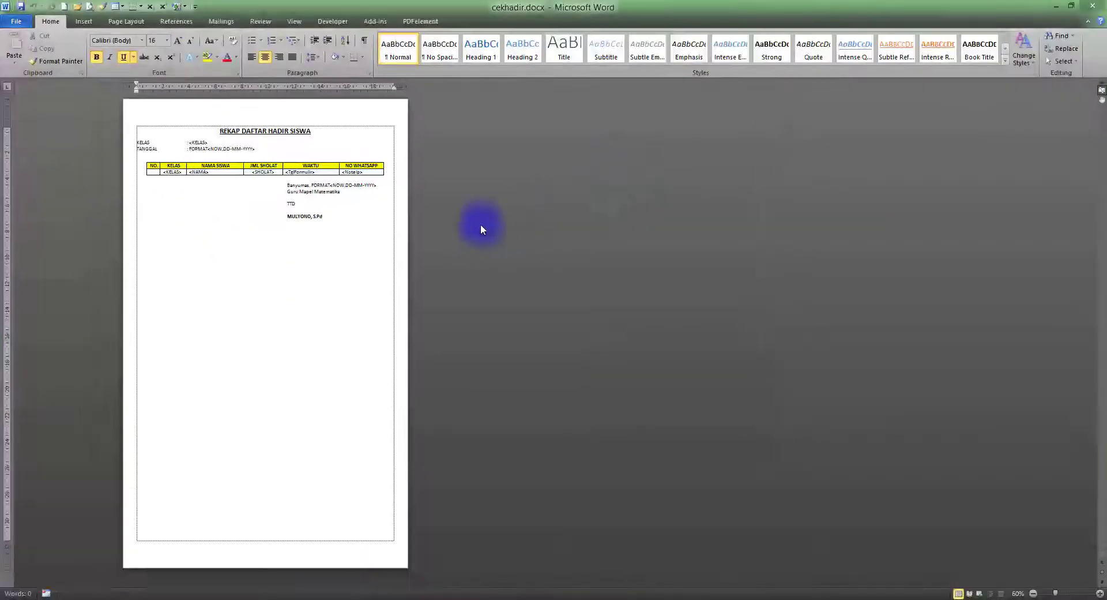
scroll(480, 224, up, 9)
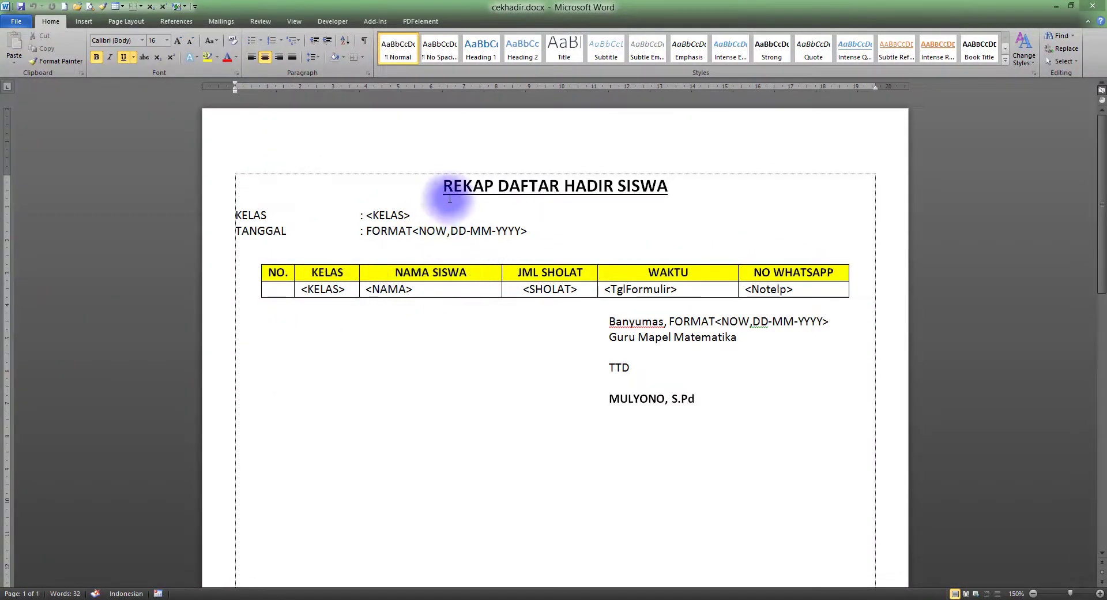
Review the template's REKAP DAFTAR HADIR SISWA title, the KELAS line with its <KELAS> placeholder and the TANGGAL format code
drag(445, 185, 676, 185)
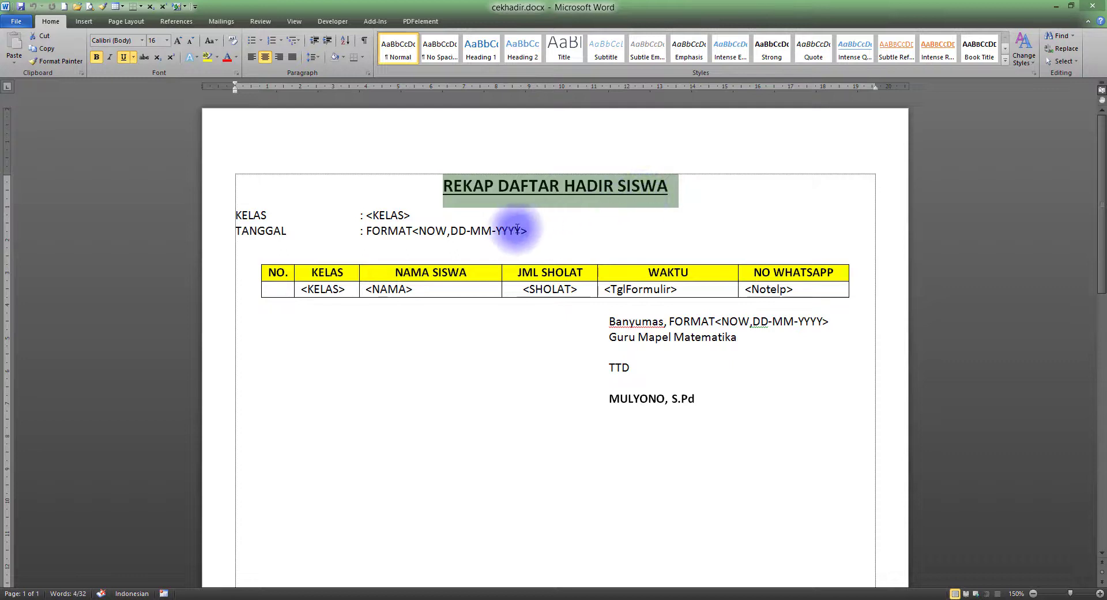
drag(236, 215, 261, 216)
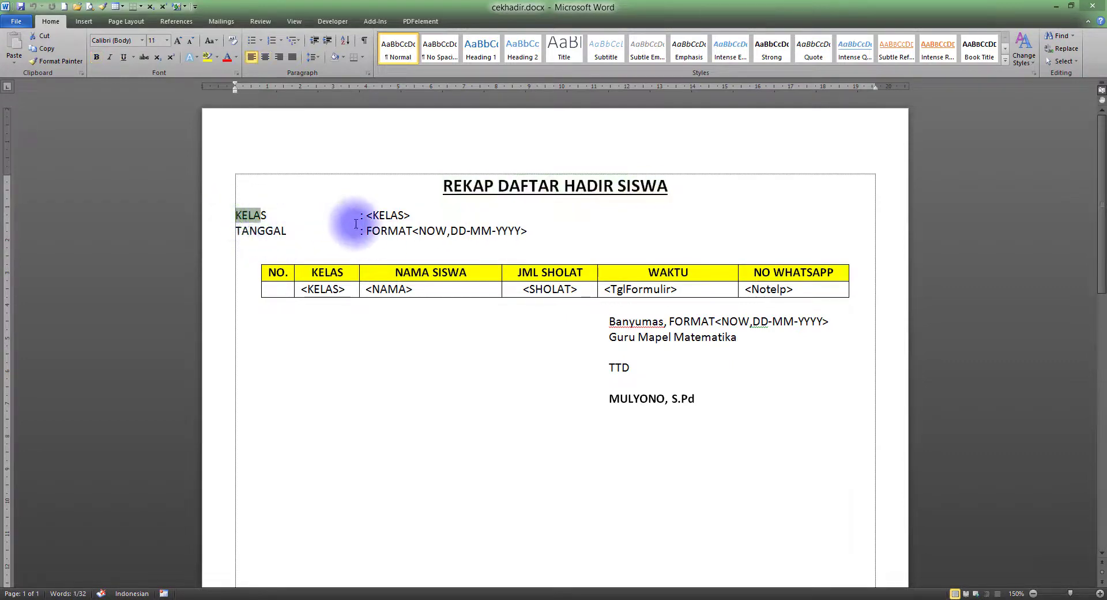
drag(367, 215, 394, 214)
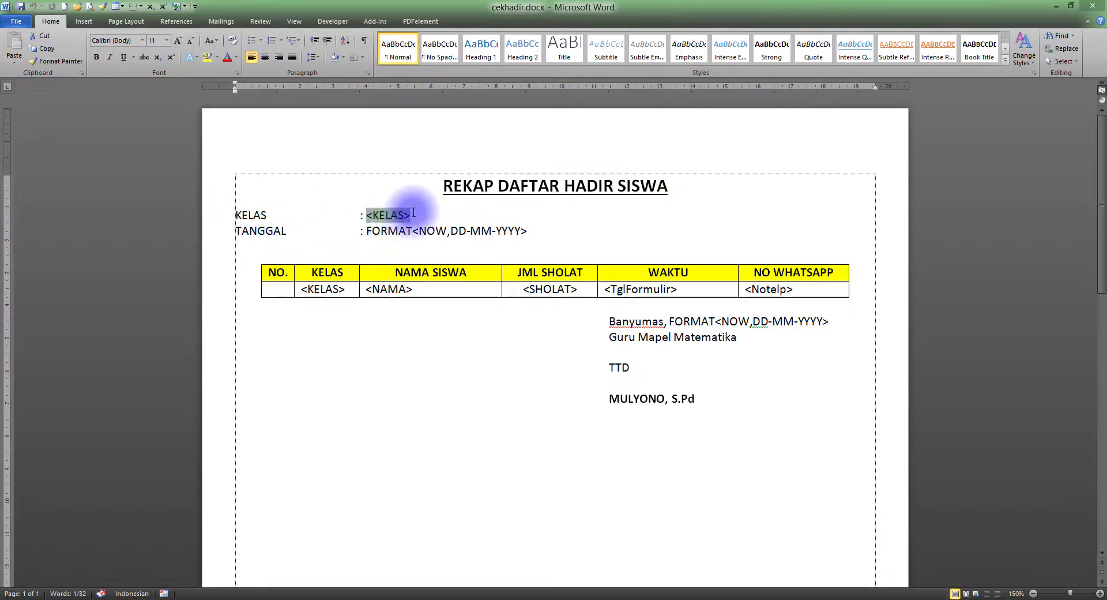
double_click(380, 214)
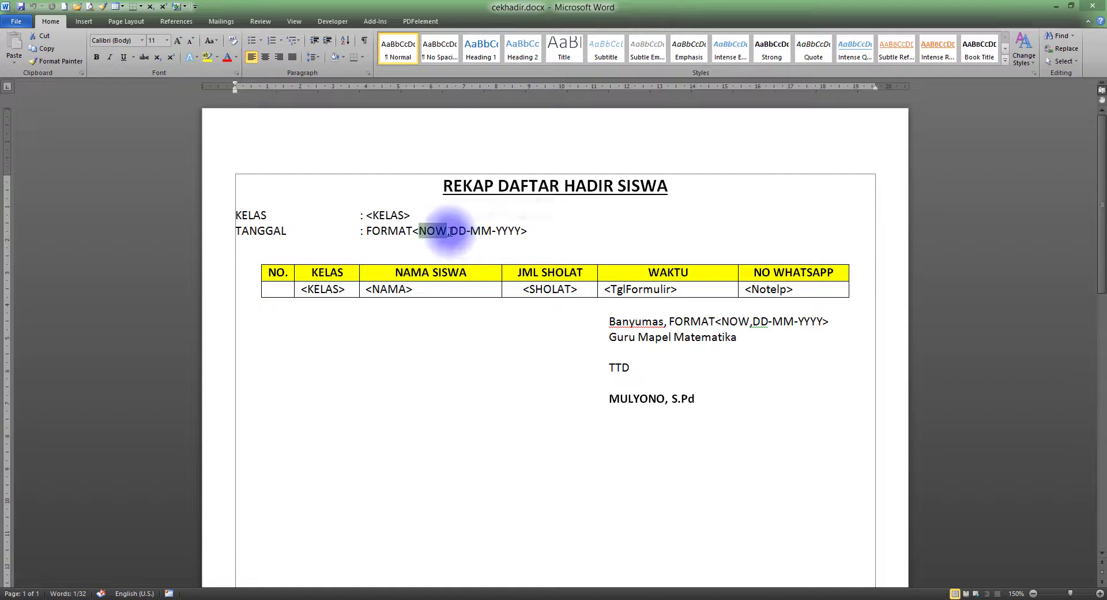
Review the TANGGAL date format code, the table's heading row from NO. to NO WHATSAPP, and the placeholder row from <KELAS> to <Notelp>
drag(450, 232, 474, 232)
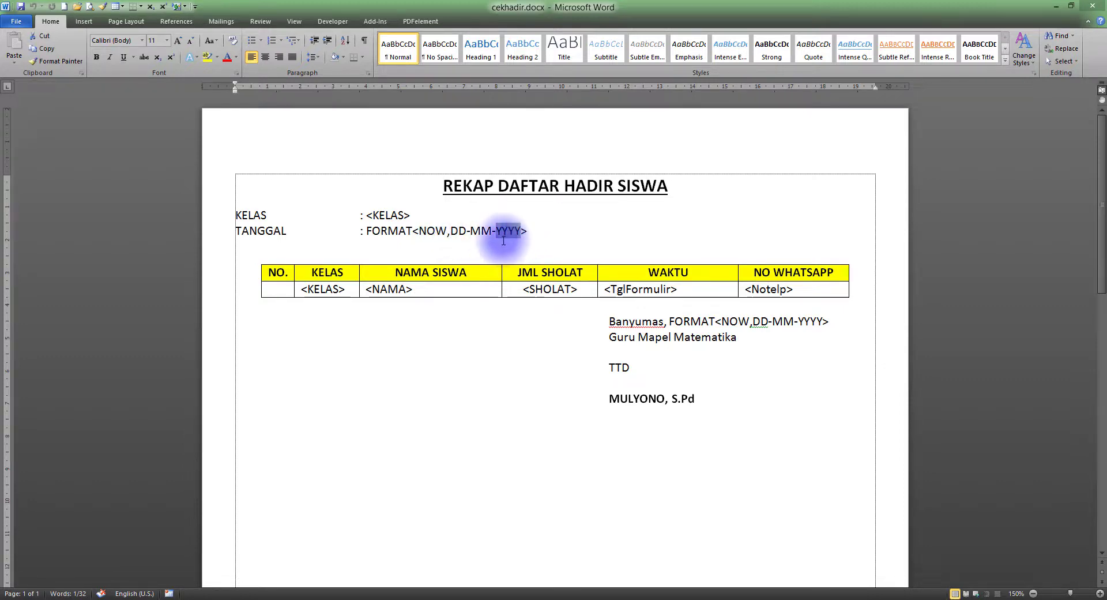
click(281, 273)
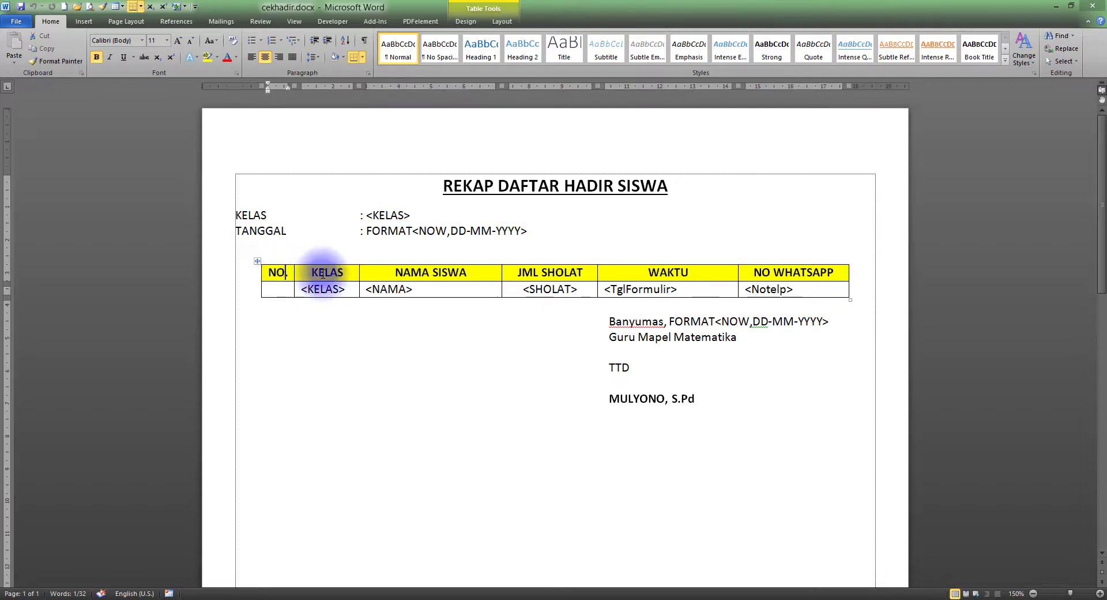
click(410, 272)
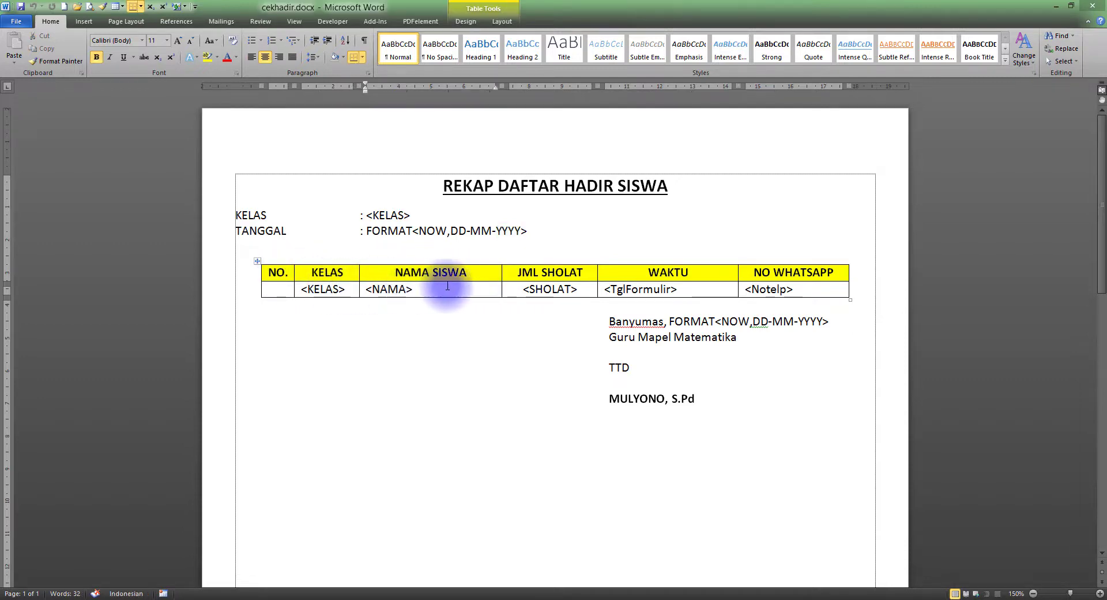
drag(349, 273, 276, 273)
drag(411, 276, 773, 275)
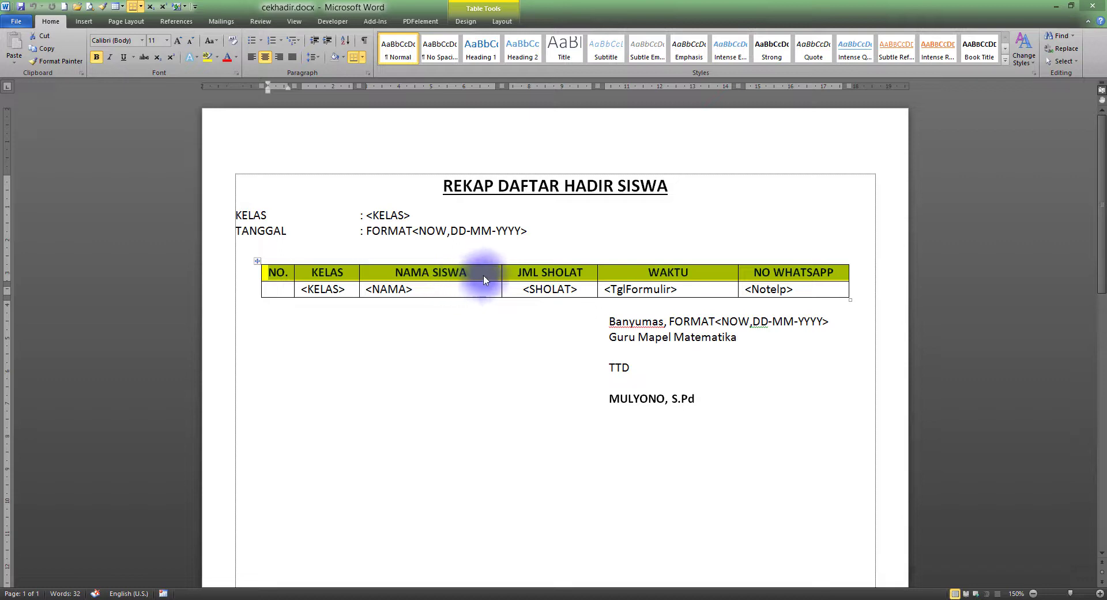
click(321, 289)
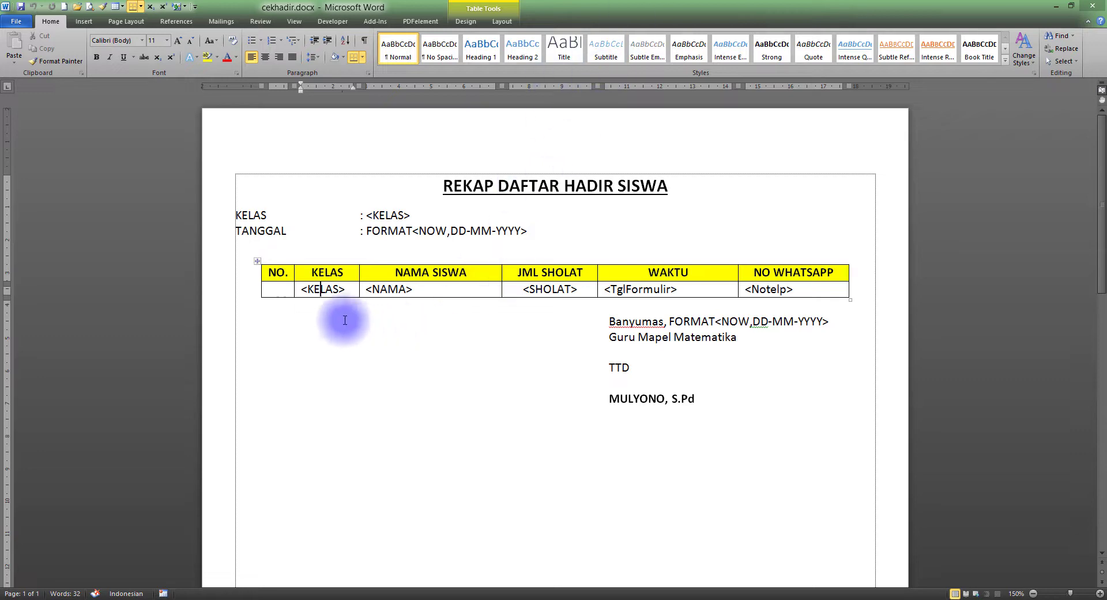
drag(302, 288, 774, 285)
Display the ABSEN sheet of Server.xlsx and place the cekhadir.docx window below its column headings with the template table in view
drag(615, 18, 733, 247)
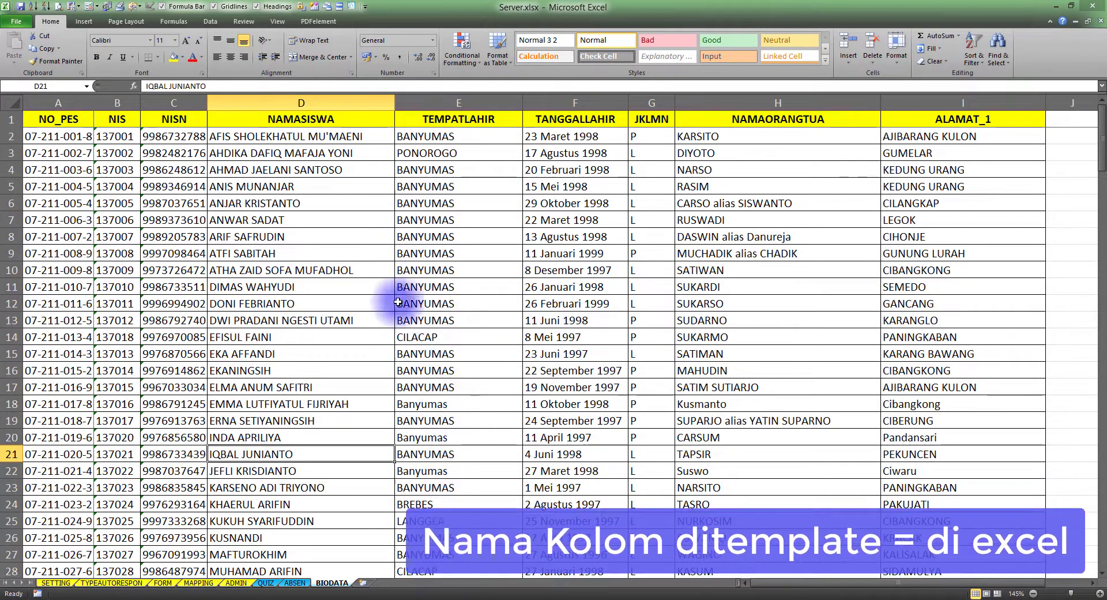
click(295, 583)
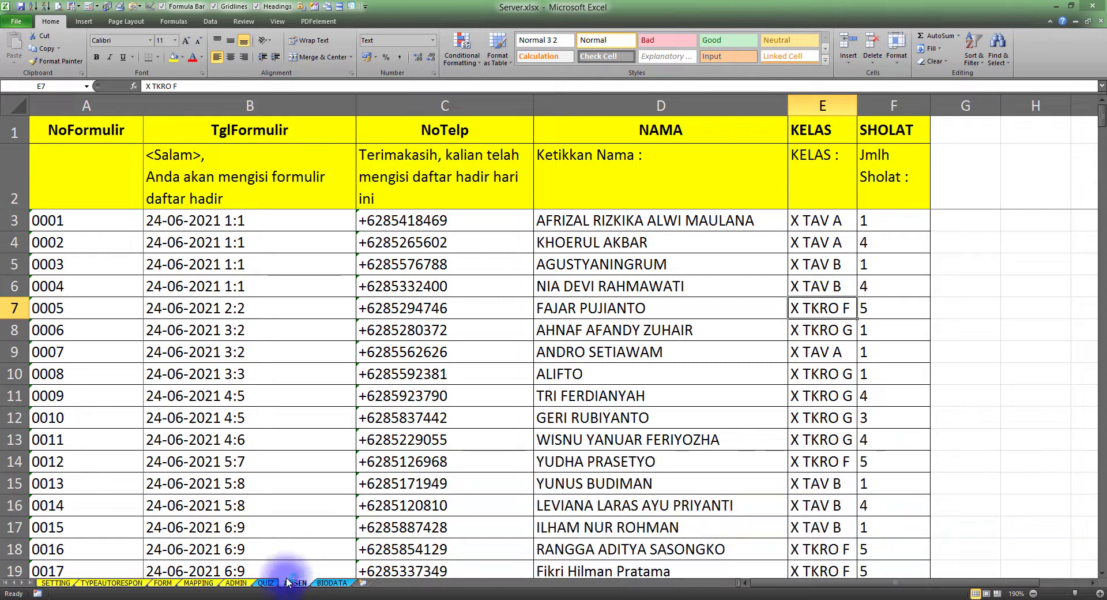
key(alt+Tab)
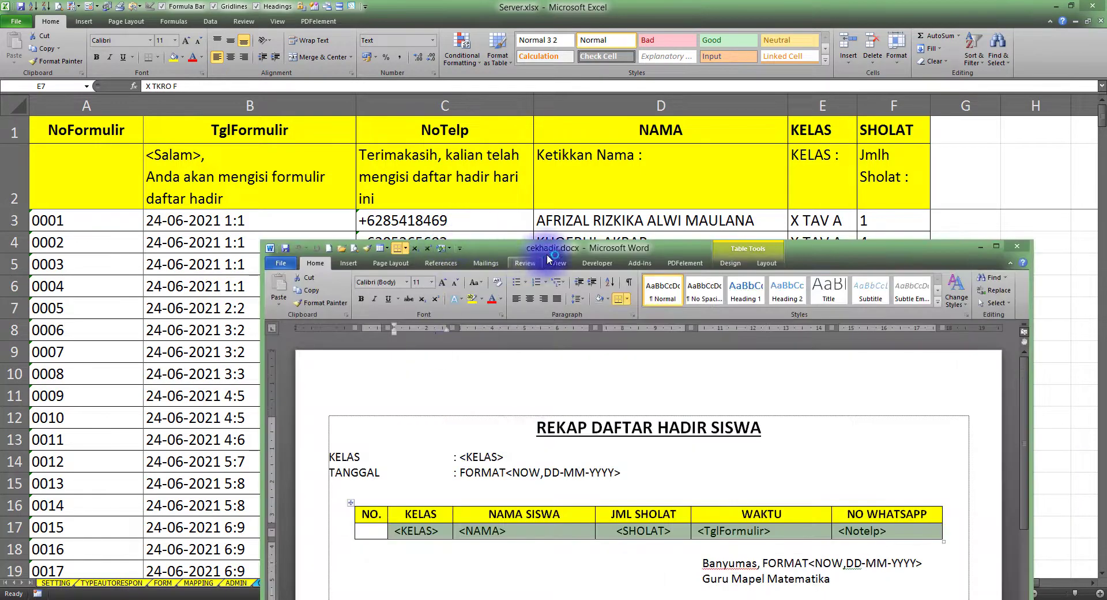
drag(546, 253, 448, 230)
scroll(460, 401, down, 5)
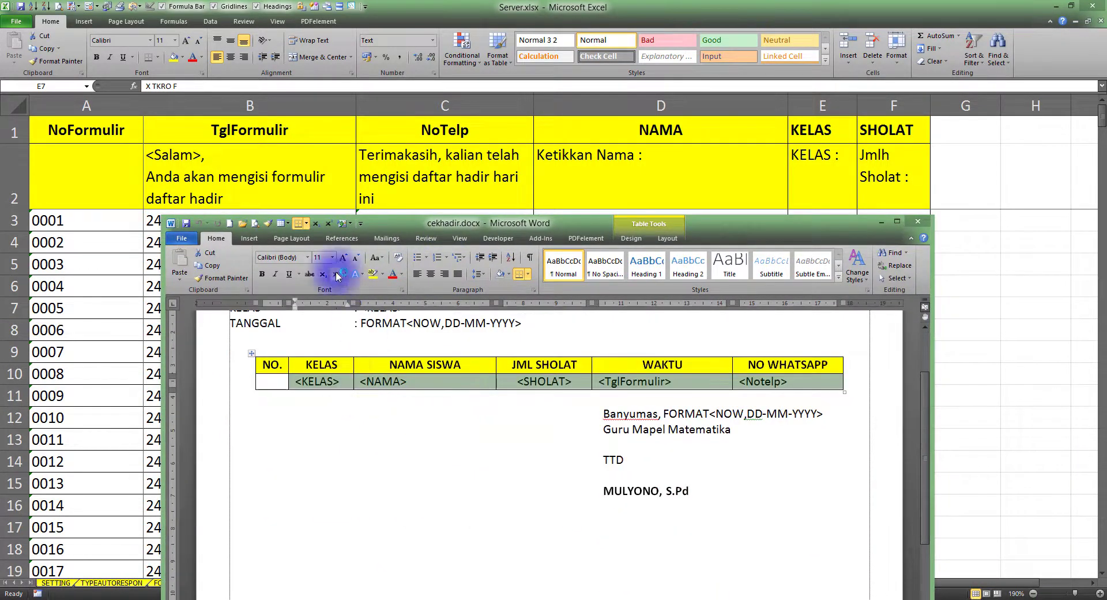
Compare the template placeholders <KELAS>, <NAMA>, <SHOLAT>, <TglFormulir> and <Notelp> with the column headings of the ABSEN sheet
double_click(318, 381)
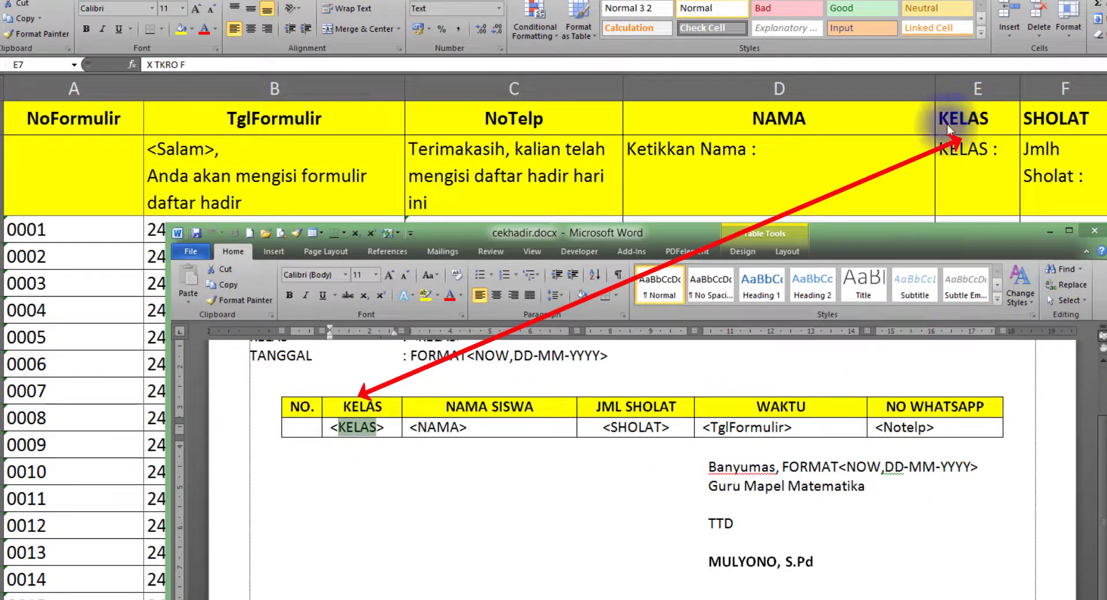
double_click(432, 428)
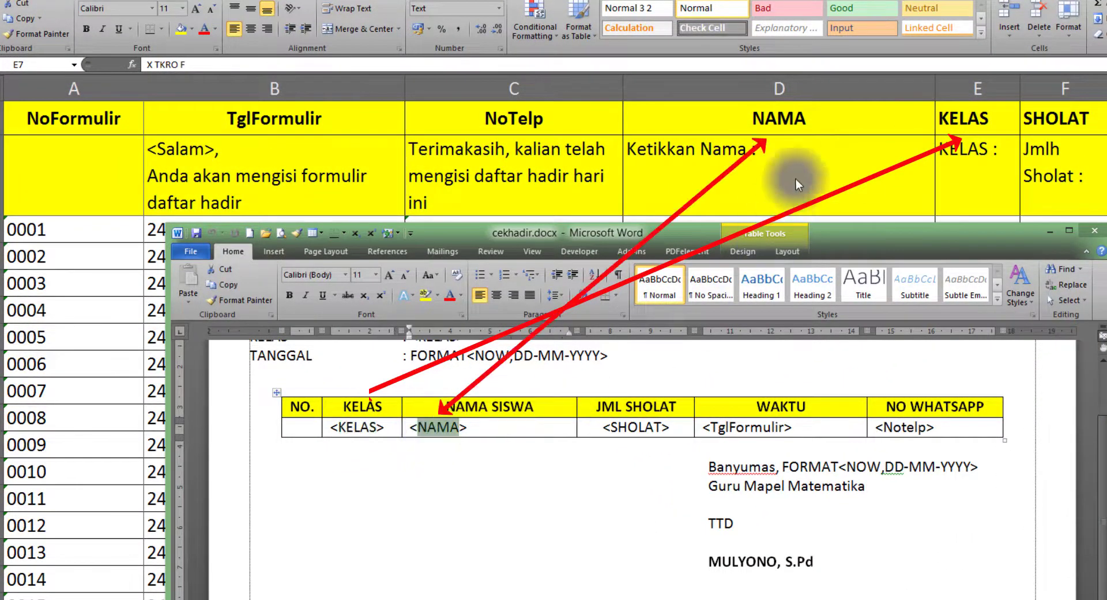
double_click(637, 427)
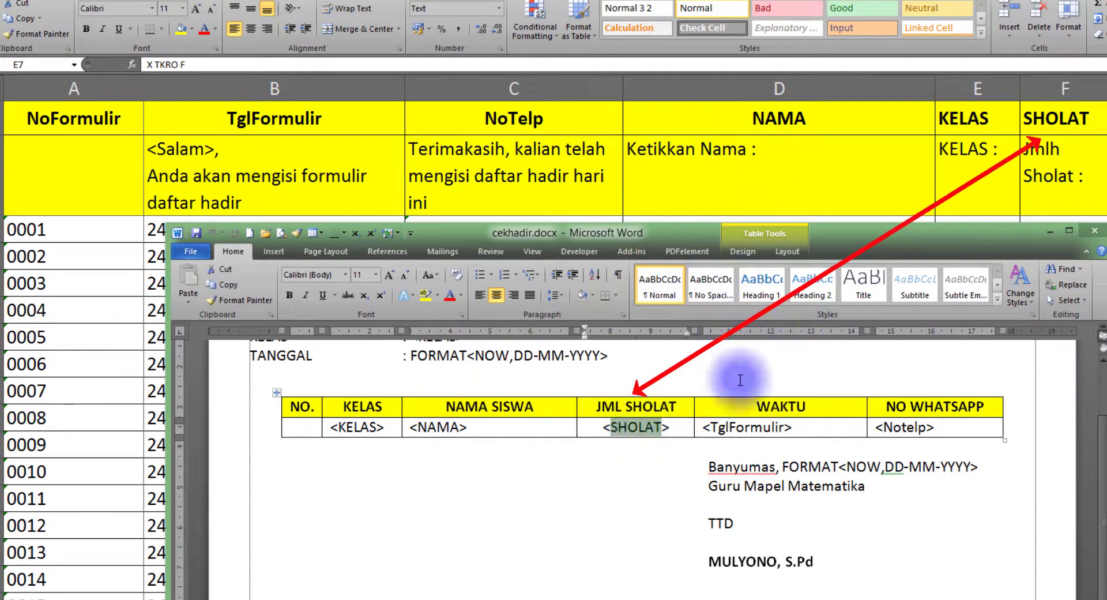
click(658, 427)
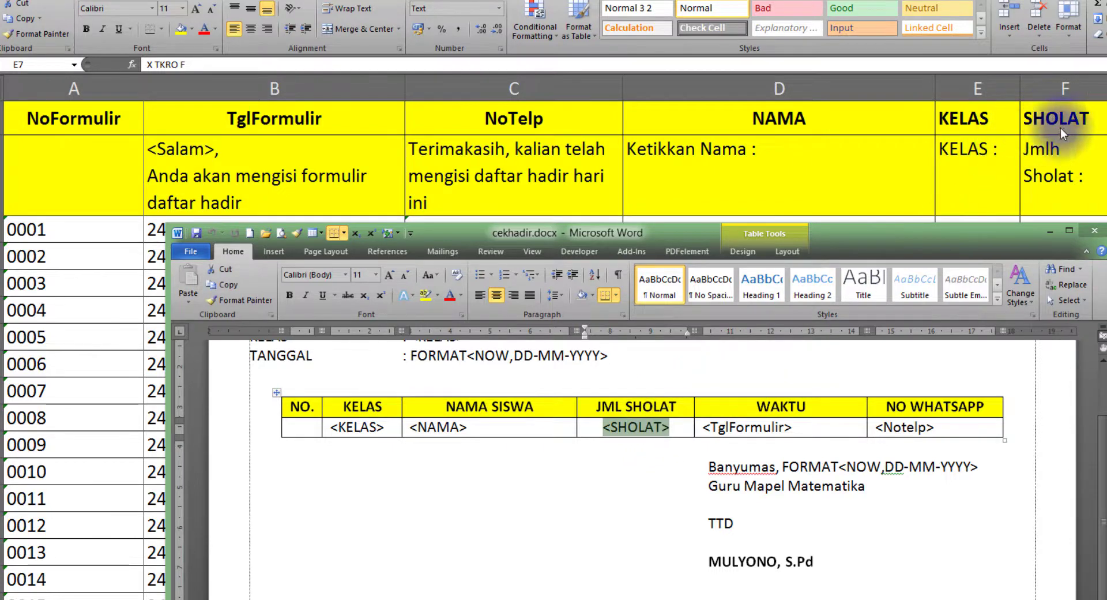
click(744, 426)
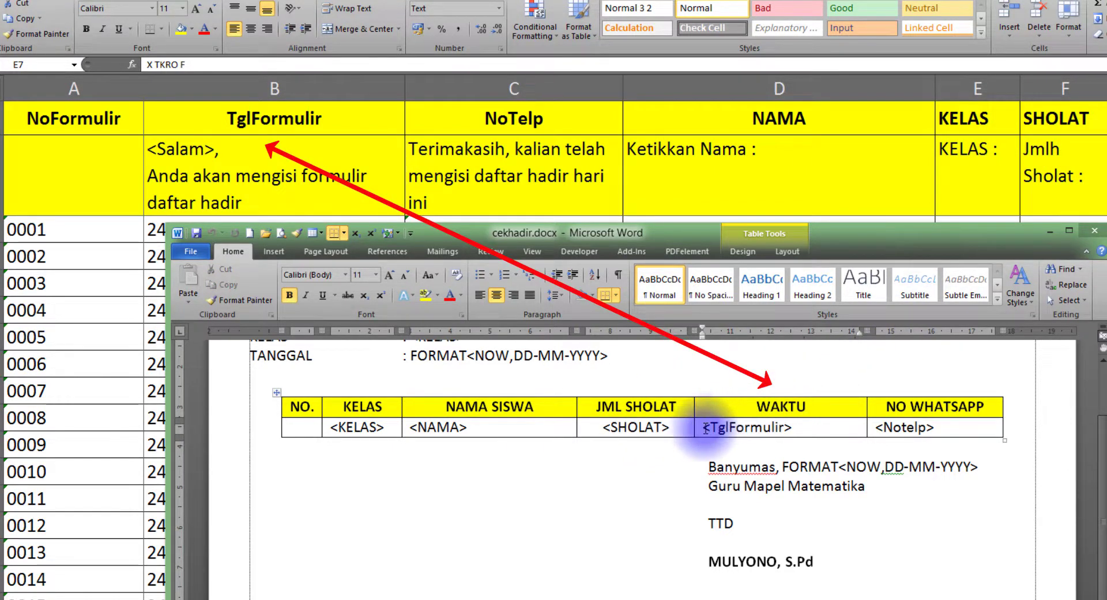
drag(705, 427, 804, 431)
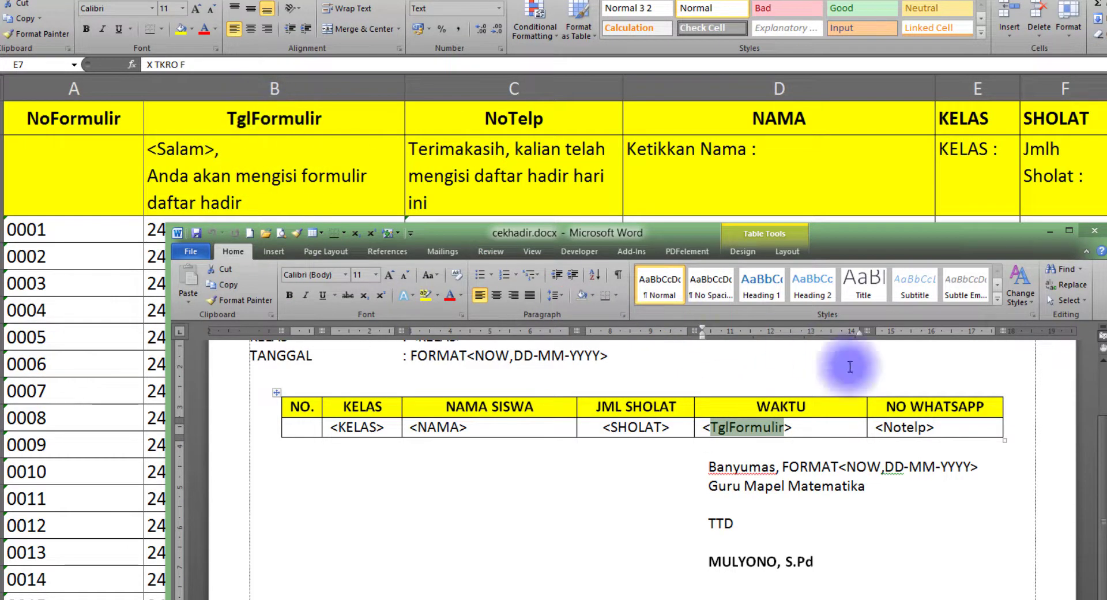
click(995, 427)
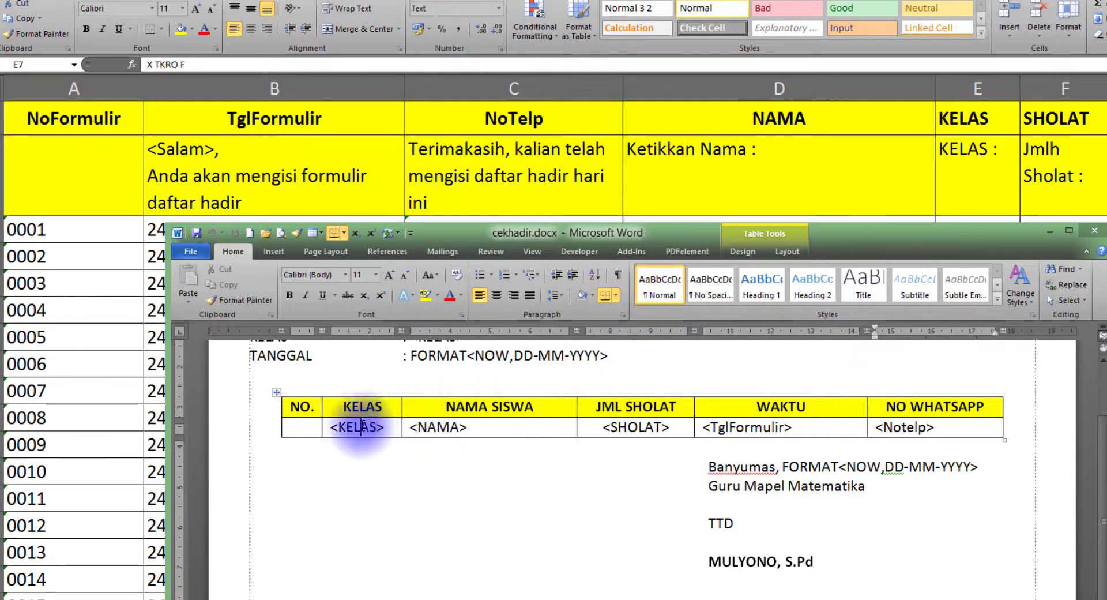
click(644, 427)
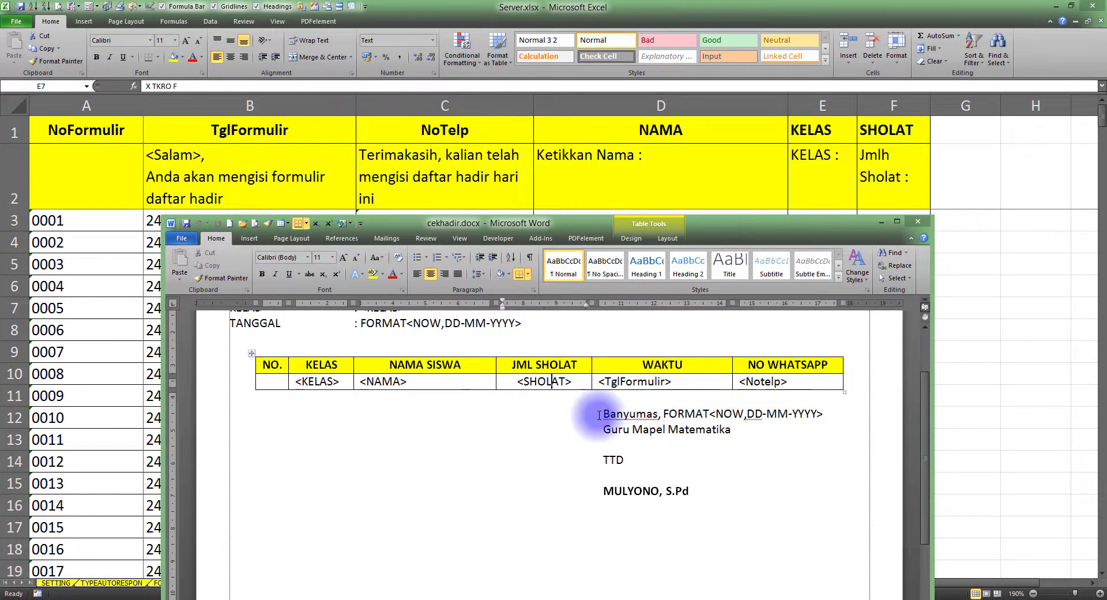
double_click(316, 381)
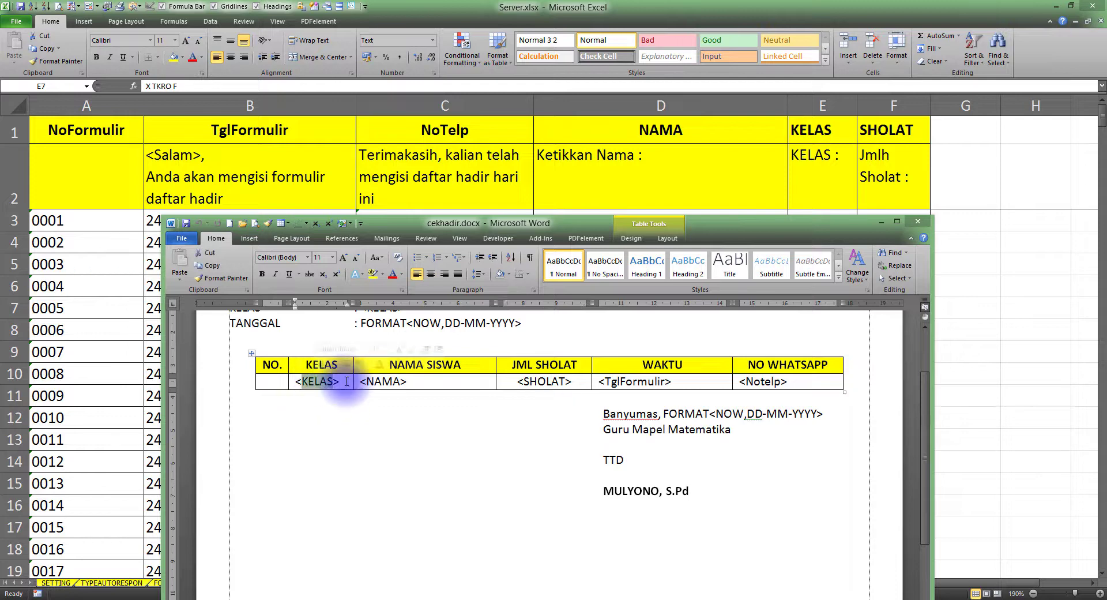
Switch to the rekapan.txt notes in Notepad and highlight Alt Text and Nama Sheet in the rule about matching names
click(178, 597)
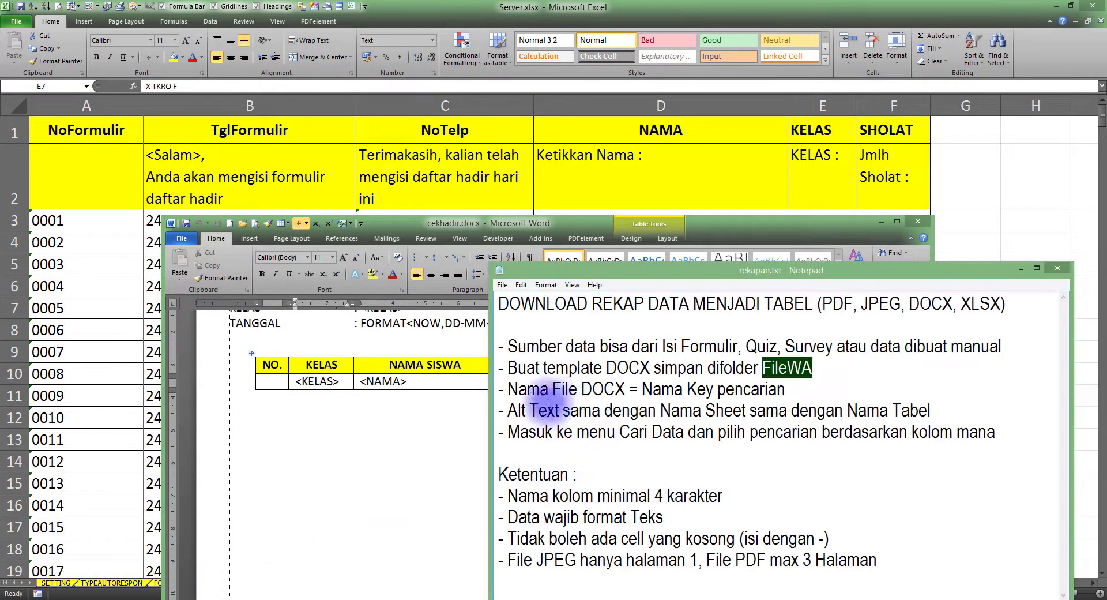
drag(508, 410, 571, 410)
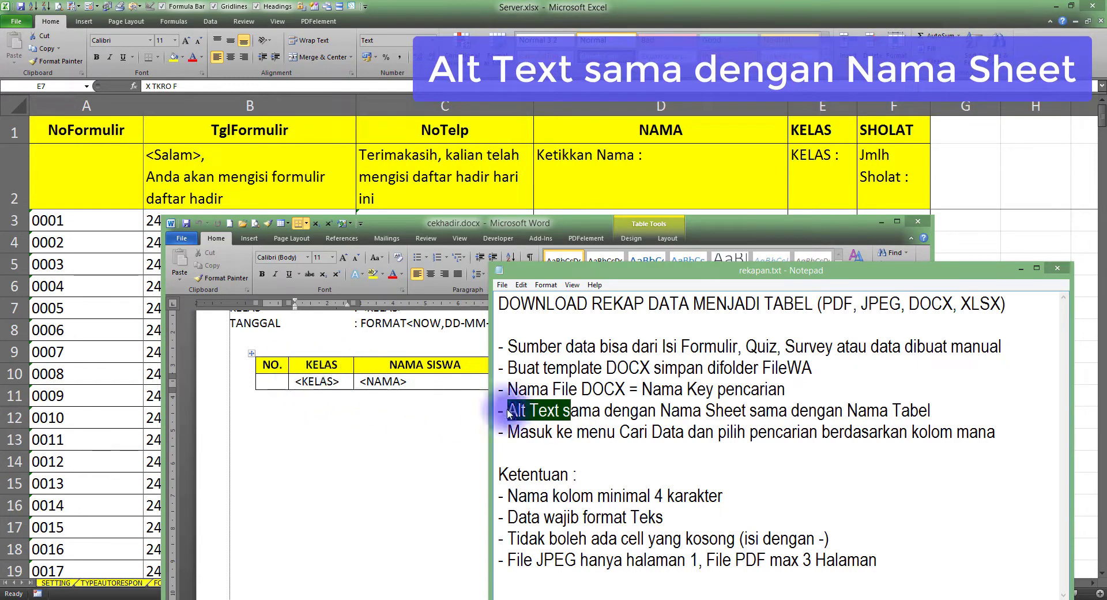
drag(604, 410, 749, 410)
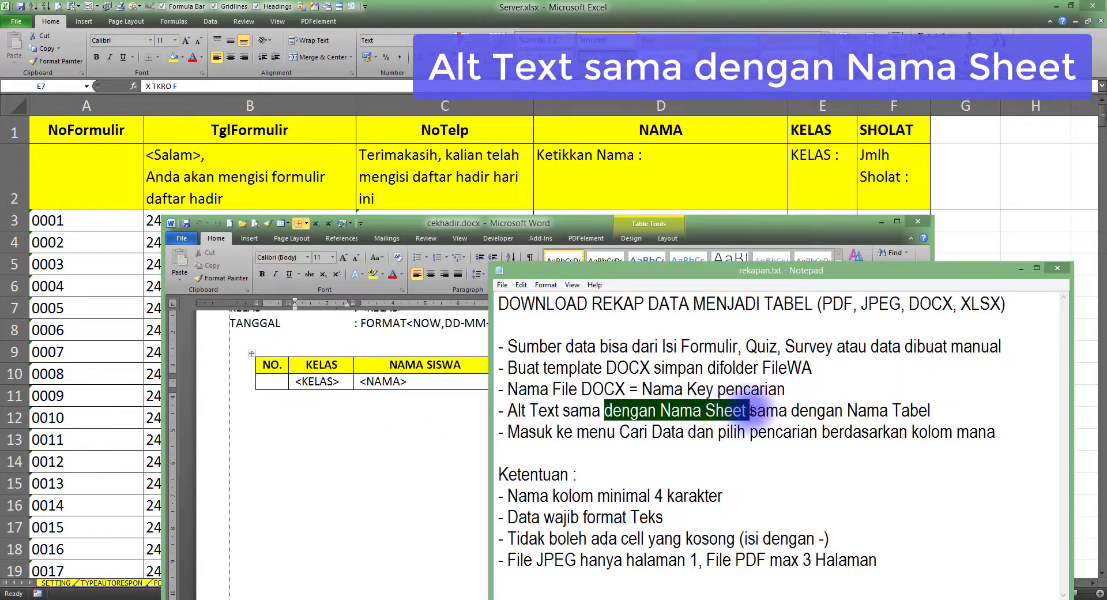
Return to cekhadir.docx in Word, select the whole attendance table and open the Alt Text settings in its Table Properties
click(411, 410)
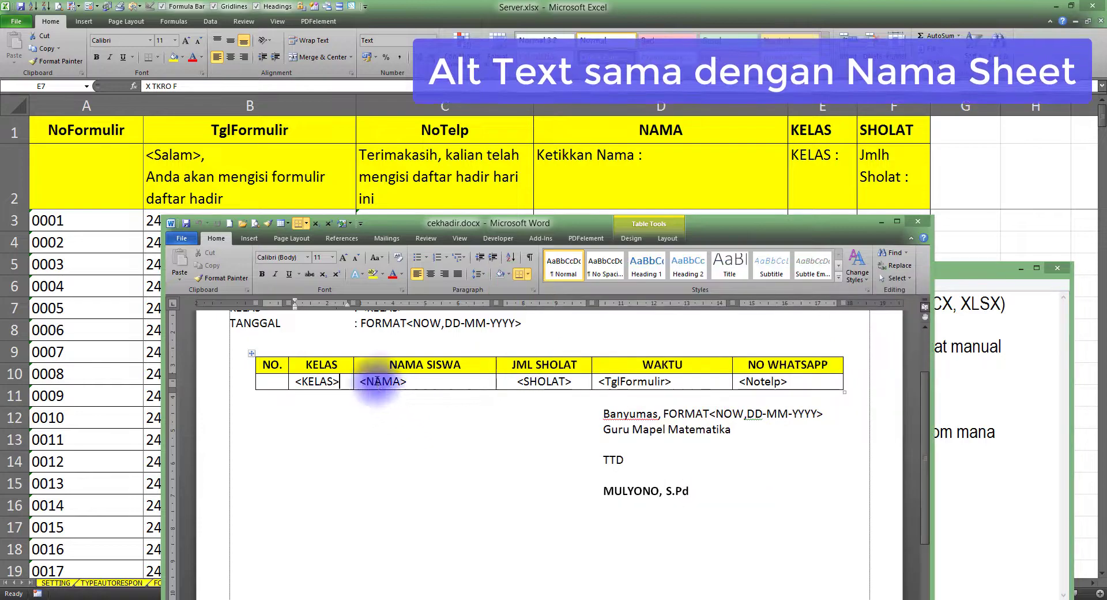
click(365, 173)
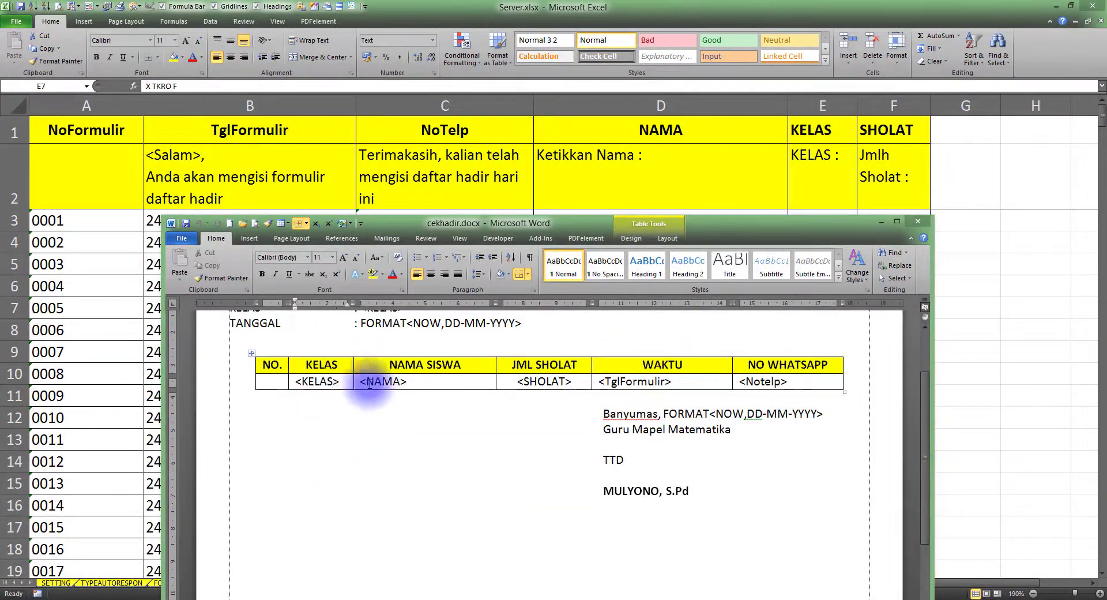
click(388, 430)
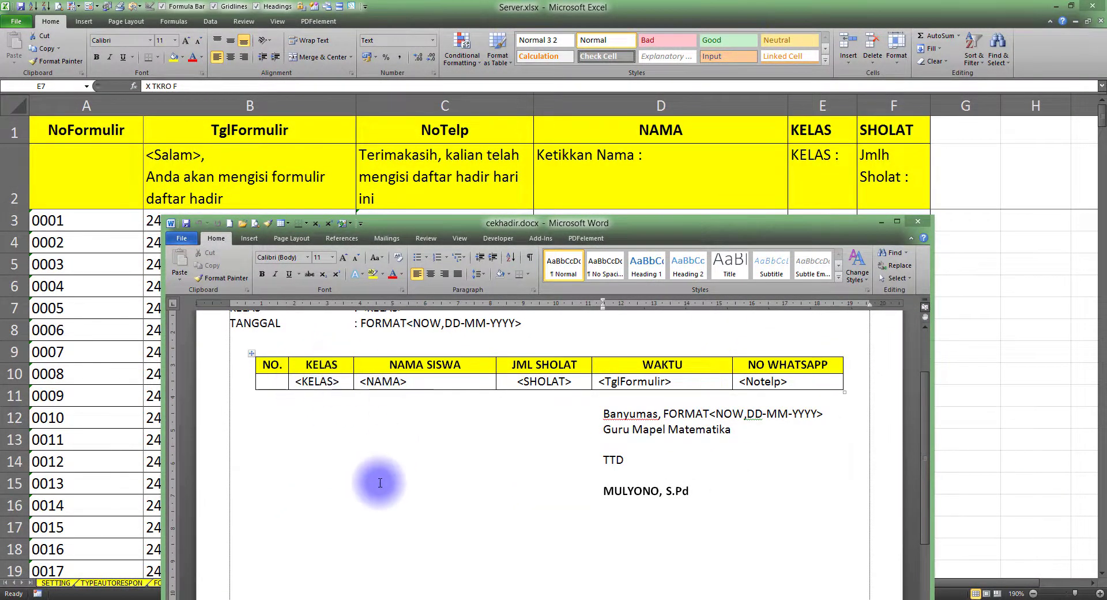
click(388, 382)
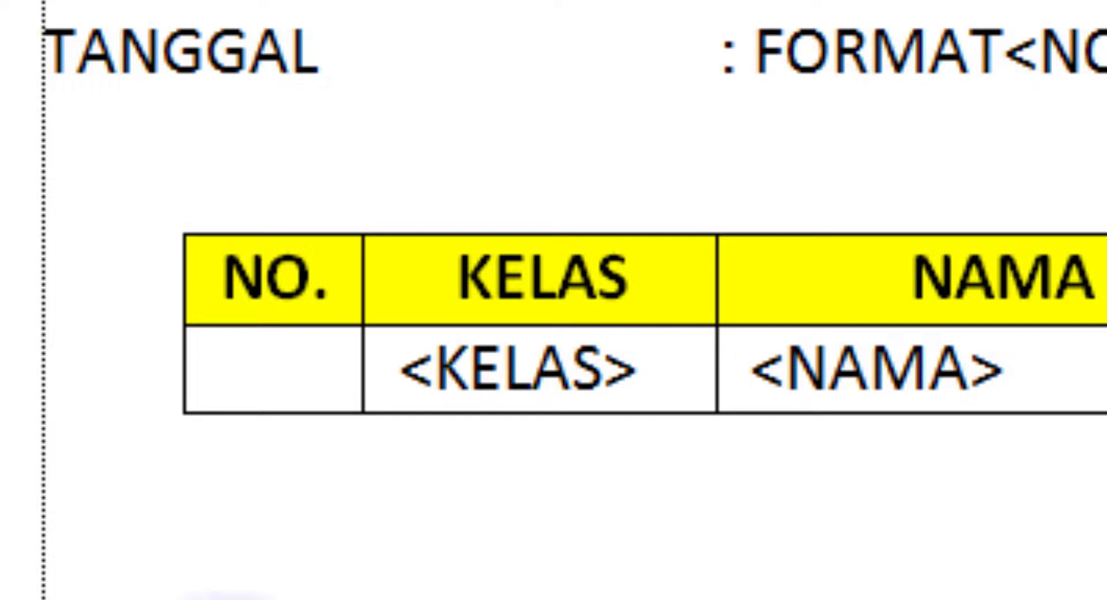
click(469, 375)
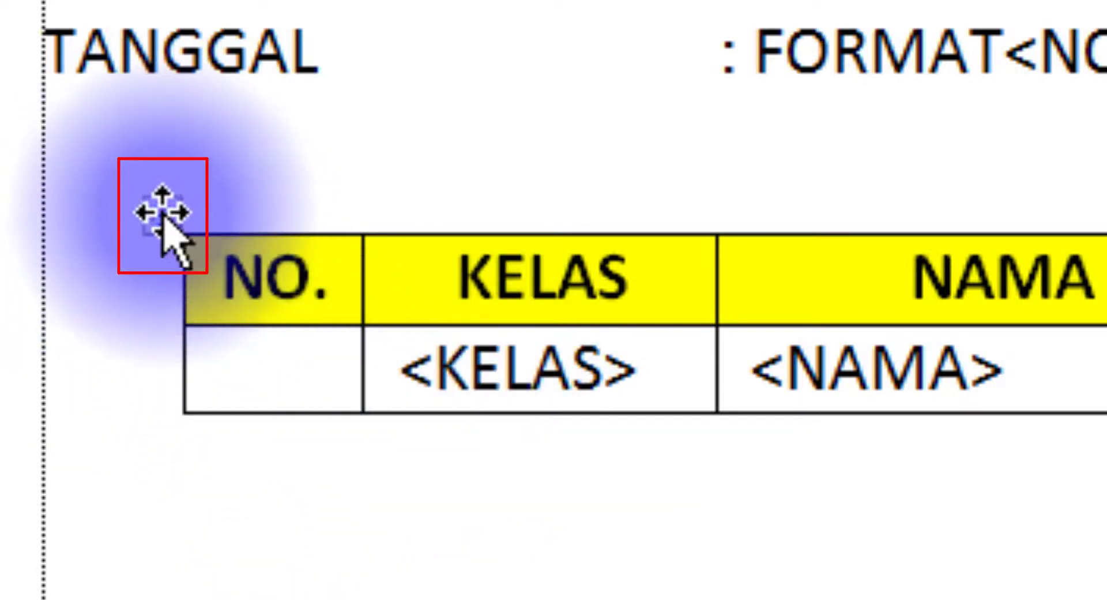
right_click(163, 218)
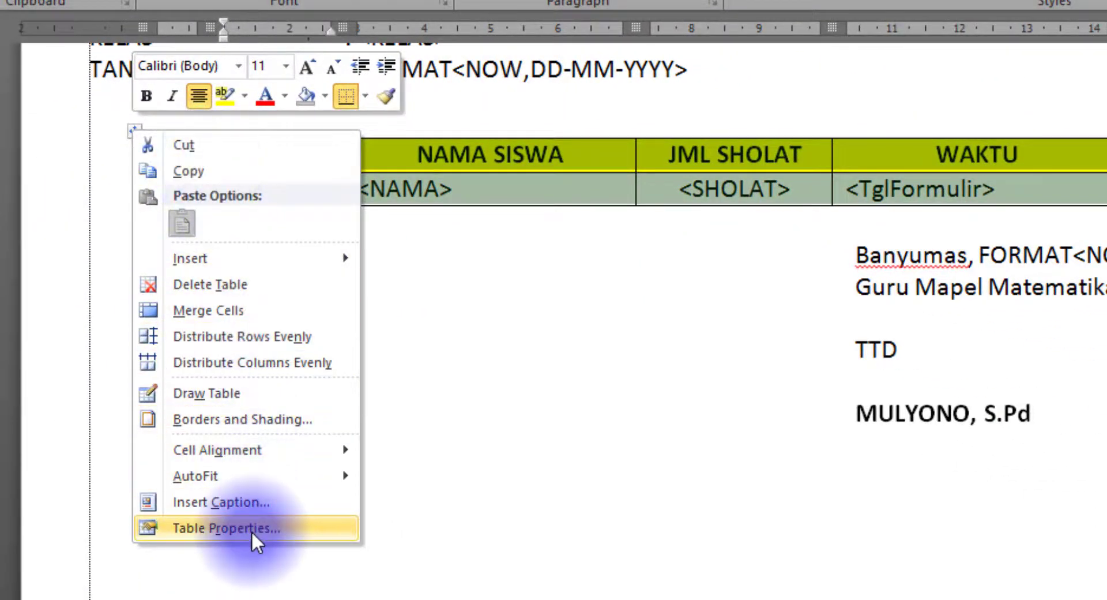
click(252, 528)
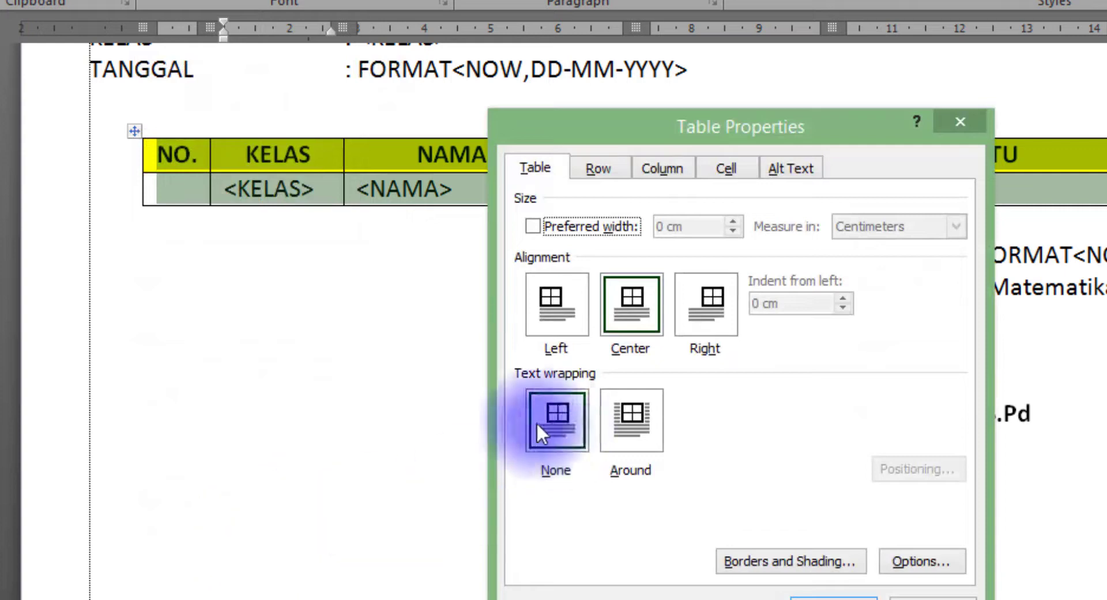
click(781, 173)
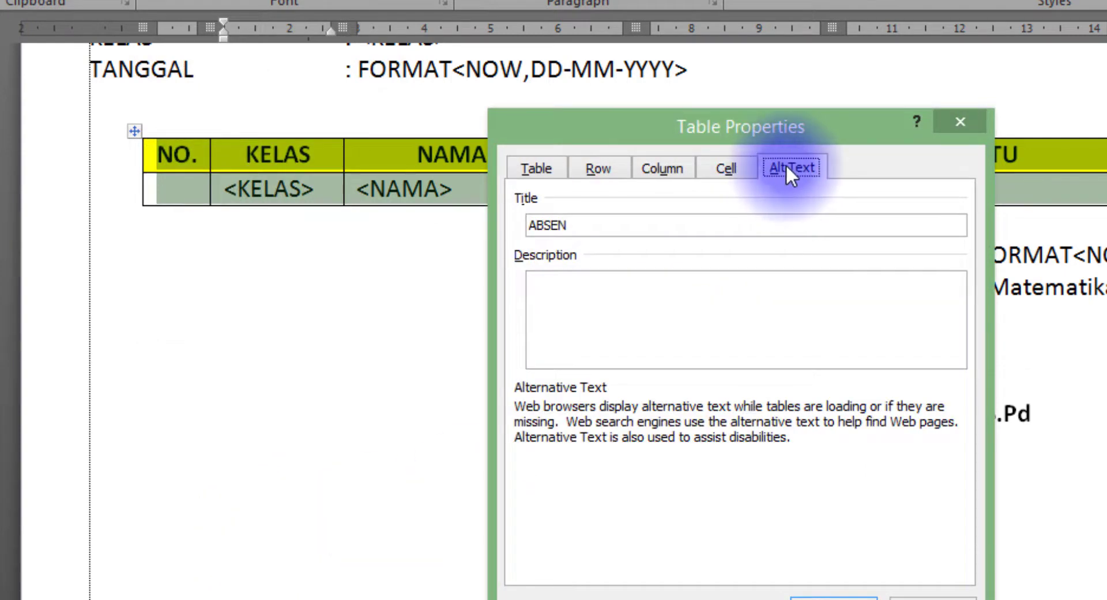
Go back to the rekapan.txt notes and highlight the words Nama Sheet in the Alt Text rule
key(alt+Tab)
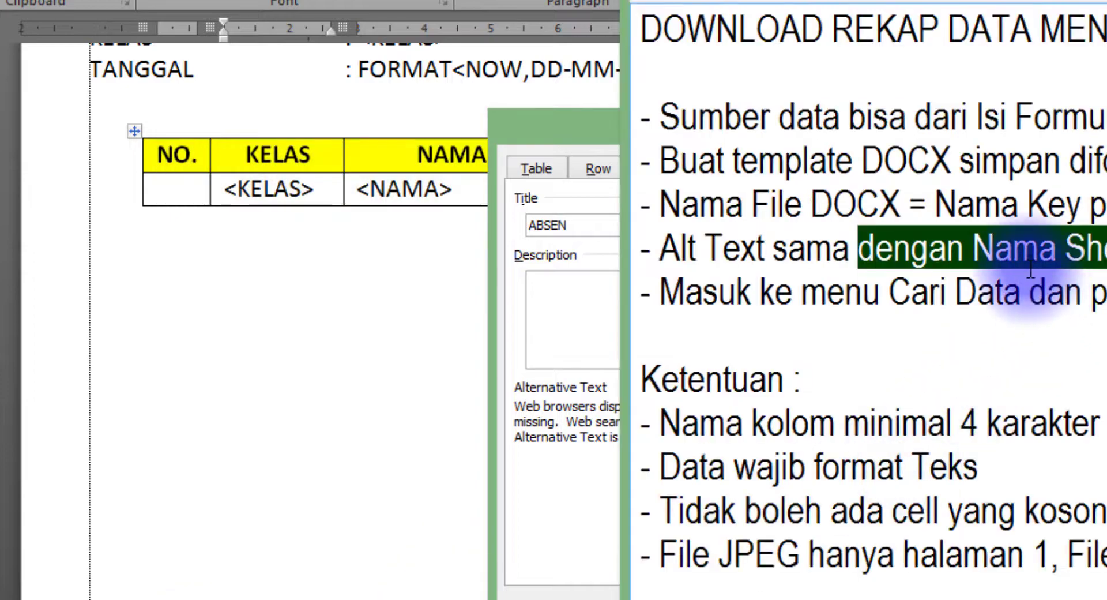
click(854, 154)
drag(641, 319, 893, 320)
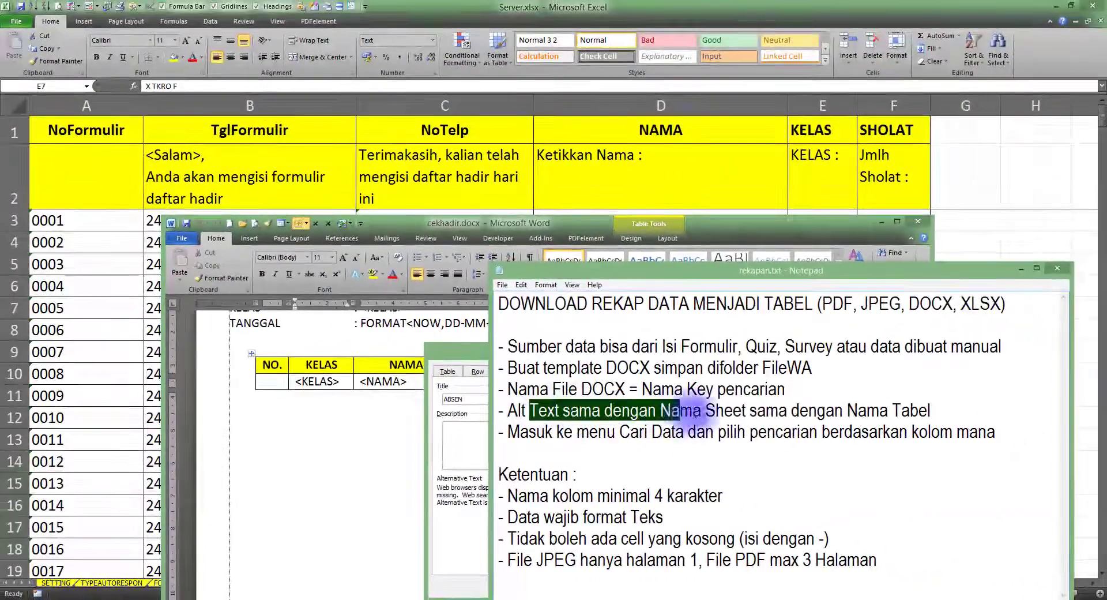
click(747, 413)
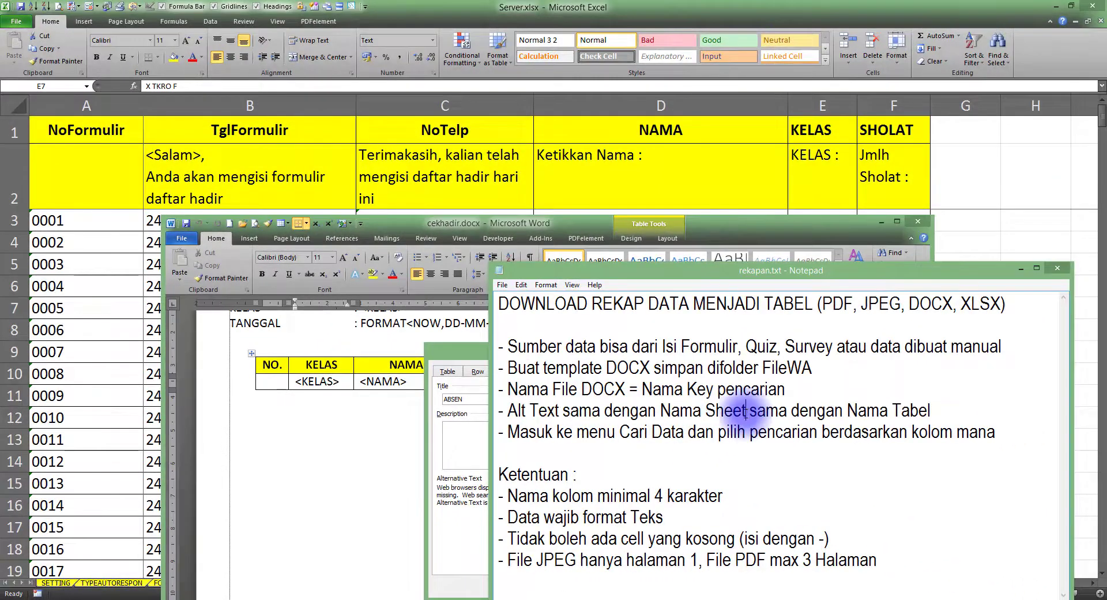
drag(661, 410, 747, 410)
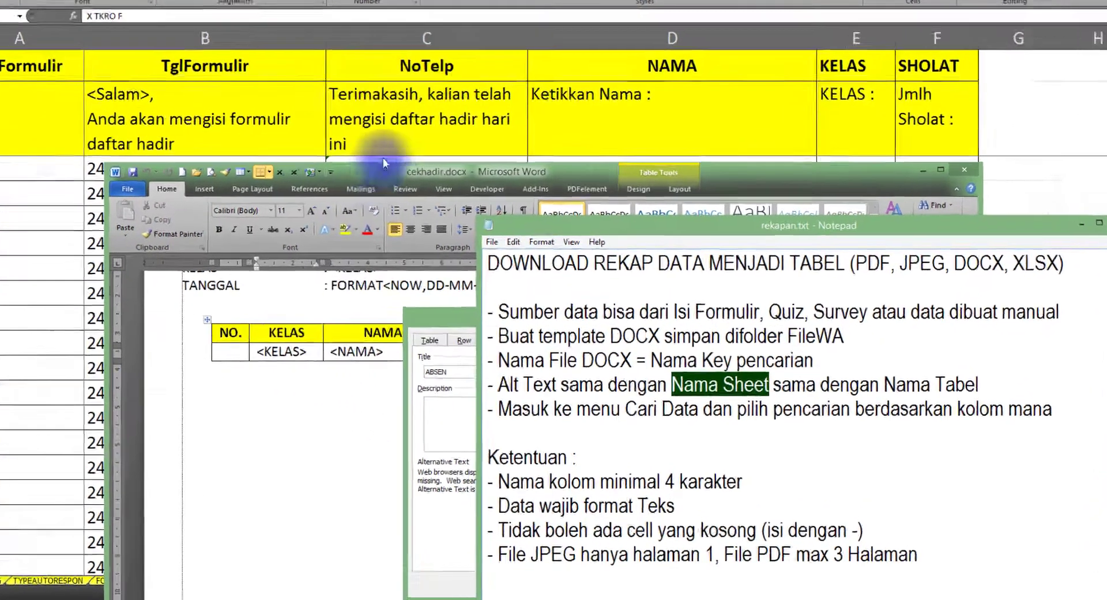
Return to the Table Properties dialog in Word and point out the ABSEN title in the table's alt text
key(alt+Tab)
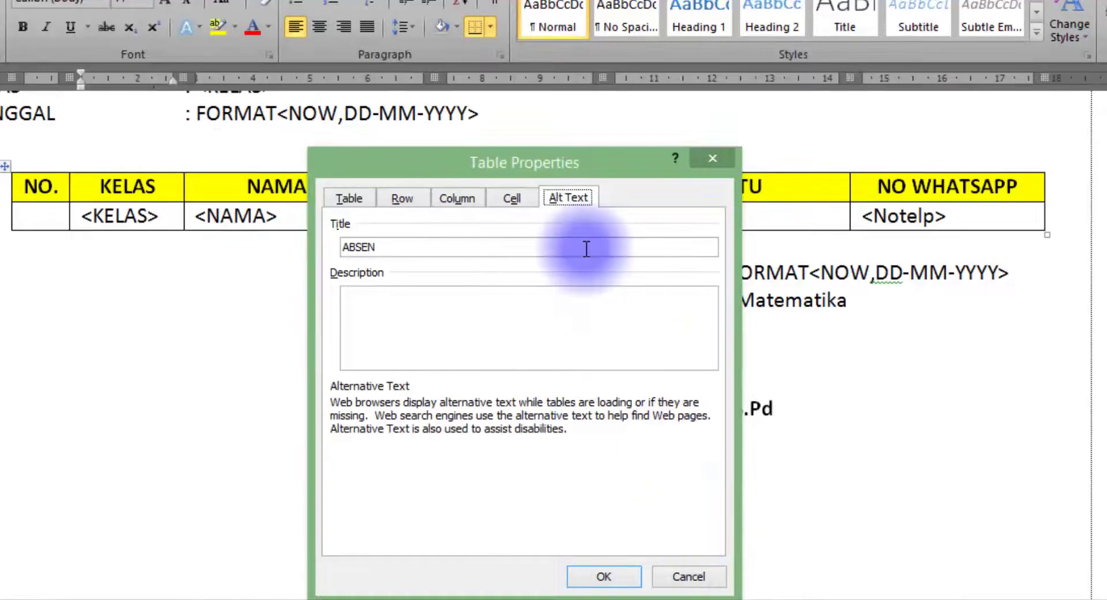
drag(583, 247, 386, 246)
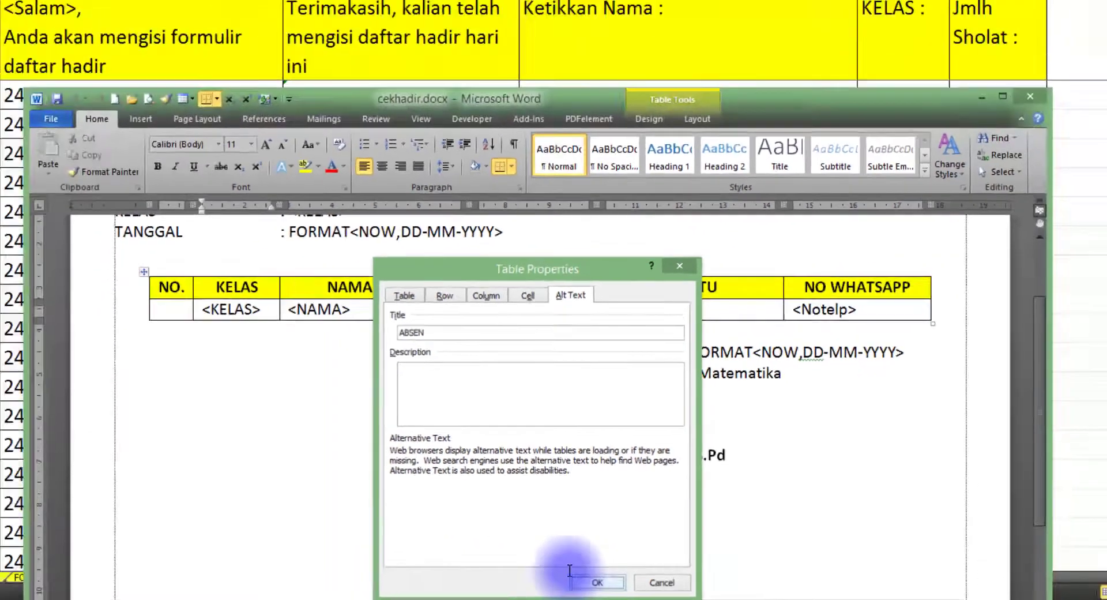
Accept the table's alt text settings, return to the rekapan.txt notes and highlight Nama Tabel and Nama Sheet in the Alt Text rule
click(579, 573)
click(369, 597)
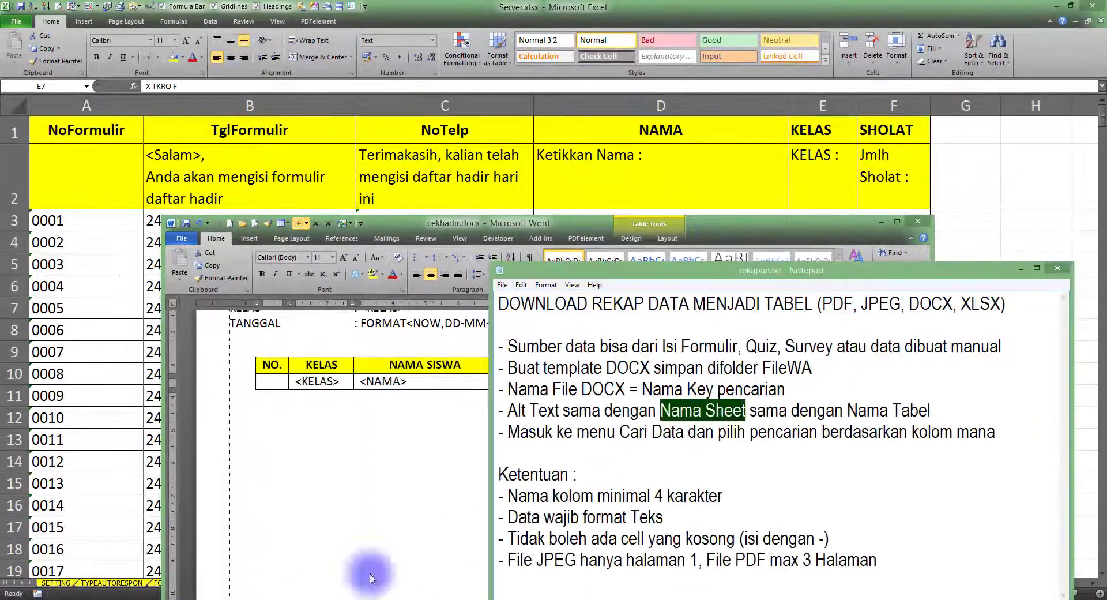
click(767, 411)
drag(780, 413, 842, 410)
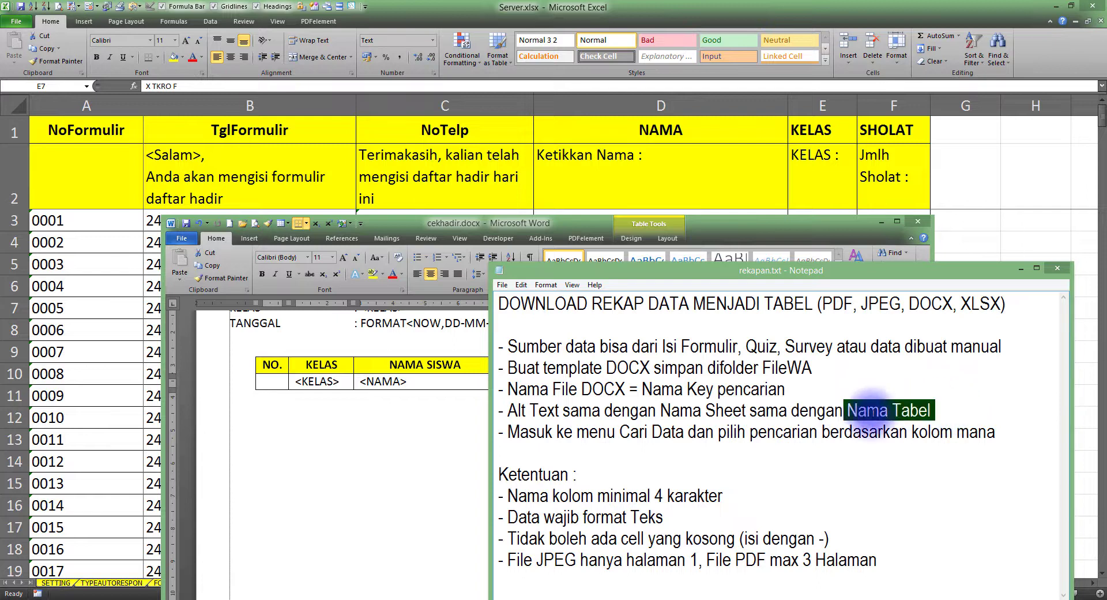
drag(671, 411, 726, 411)
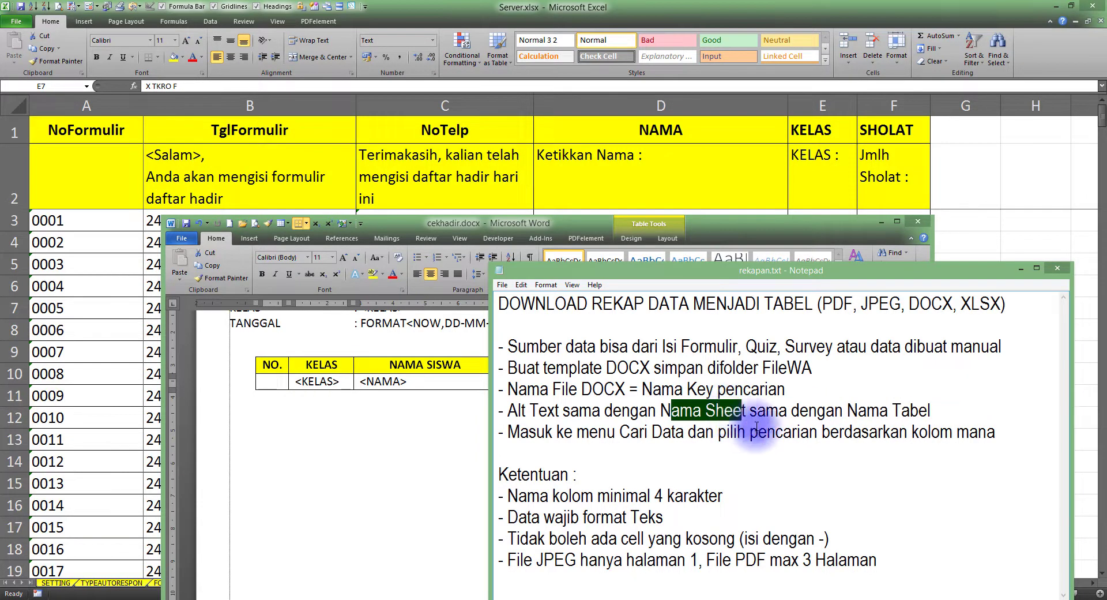
Highlight the Cari Data instruction in the notes, plus the requirements for four-character column names and text-formatted data
drag(508, 433, 691, 435)
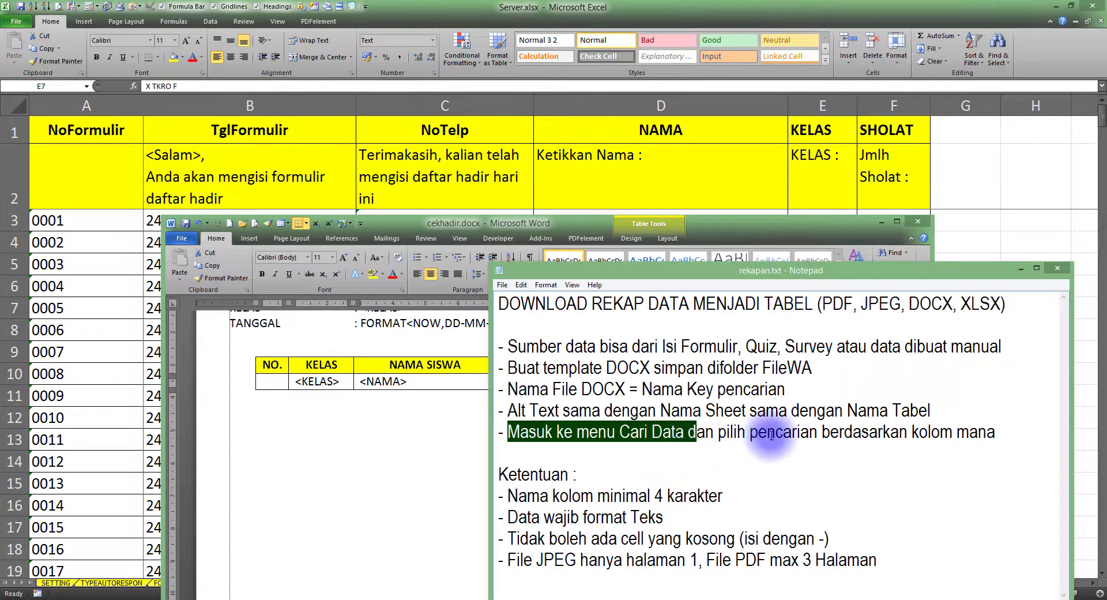
drag(776, 432, 980, 433)
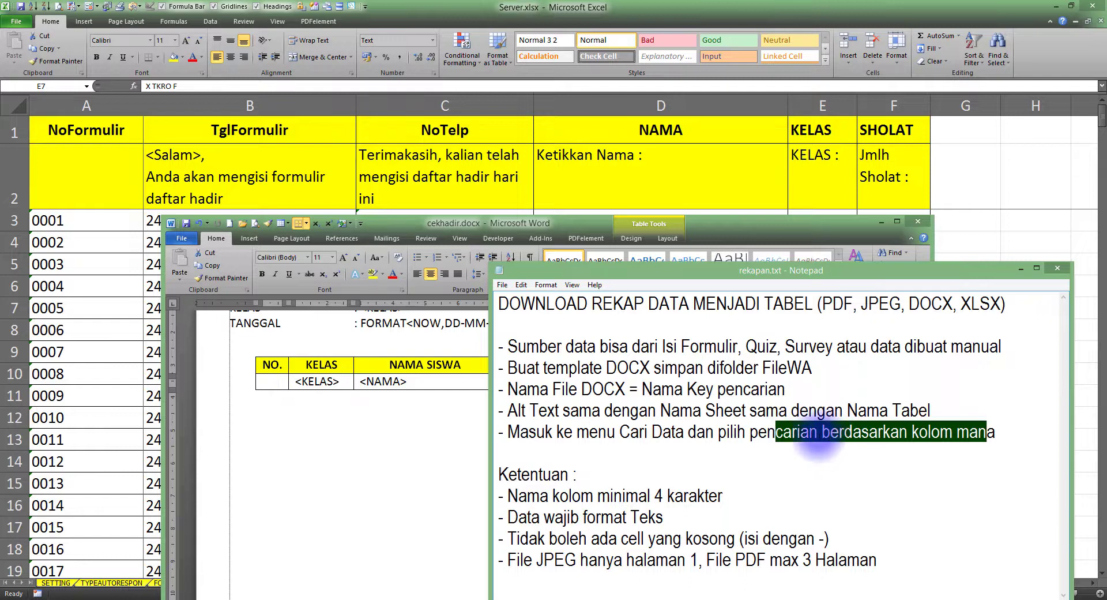
click(647, 496)
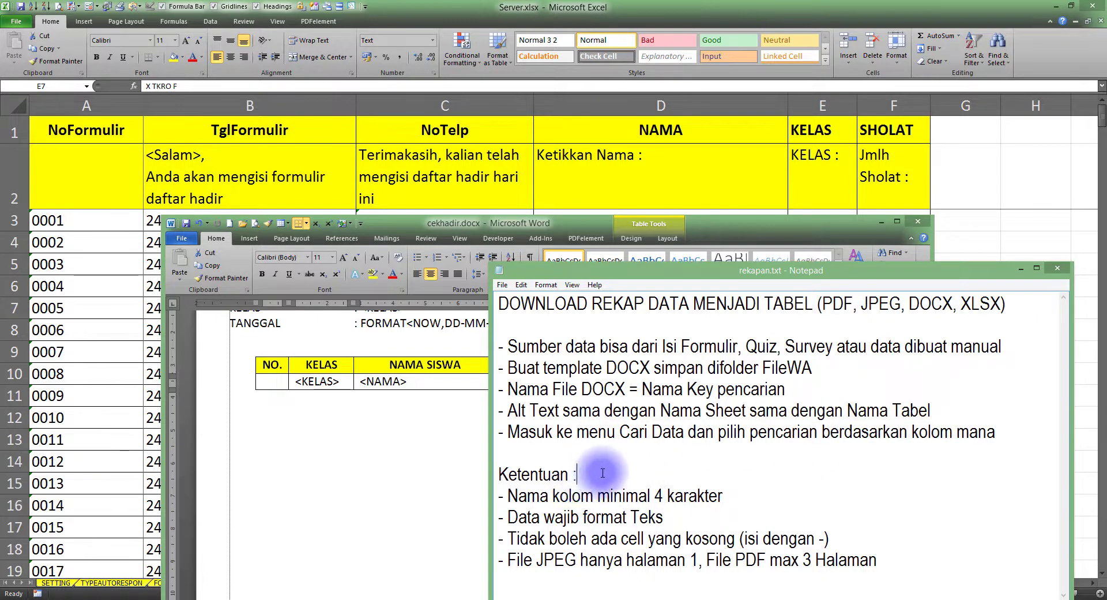
drag(603, 473, 730, 497)
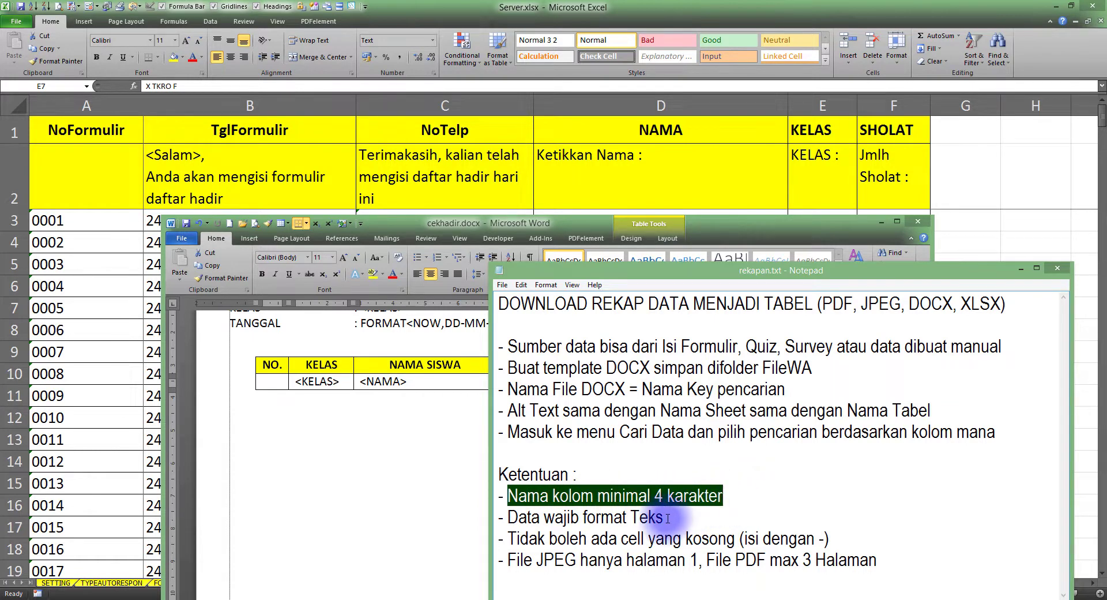
drag(669, 518, 523, 521)
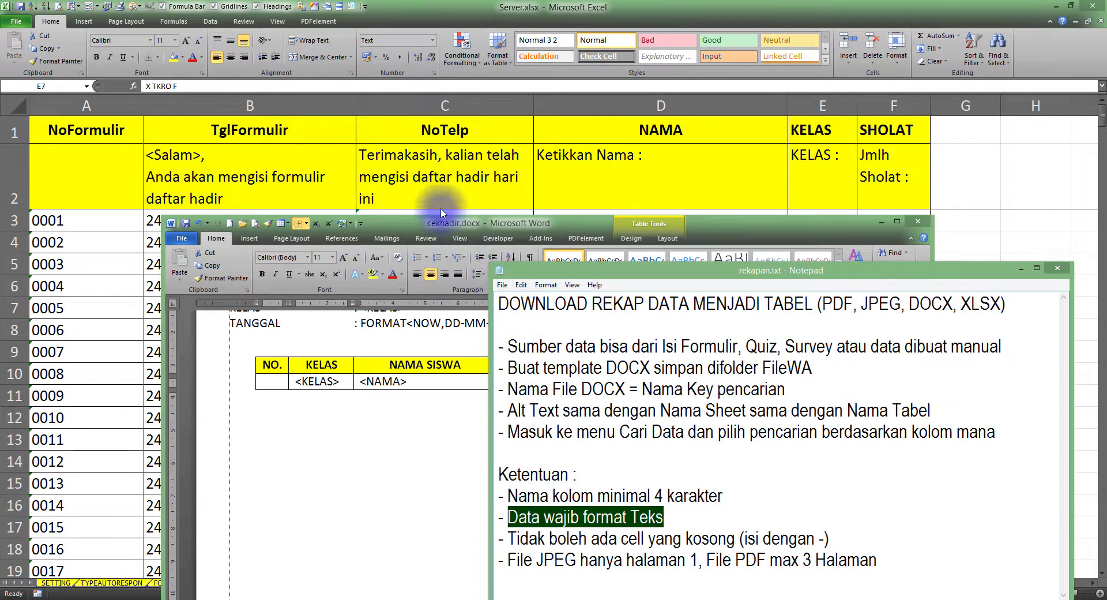
Switch to Server.xlsx in Excel and show the BIODATA sheet
click(398, 211)
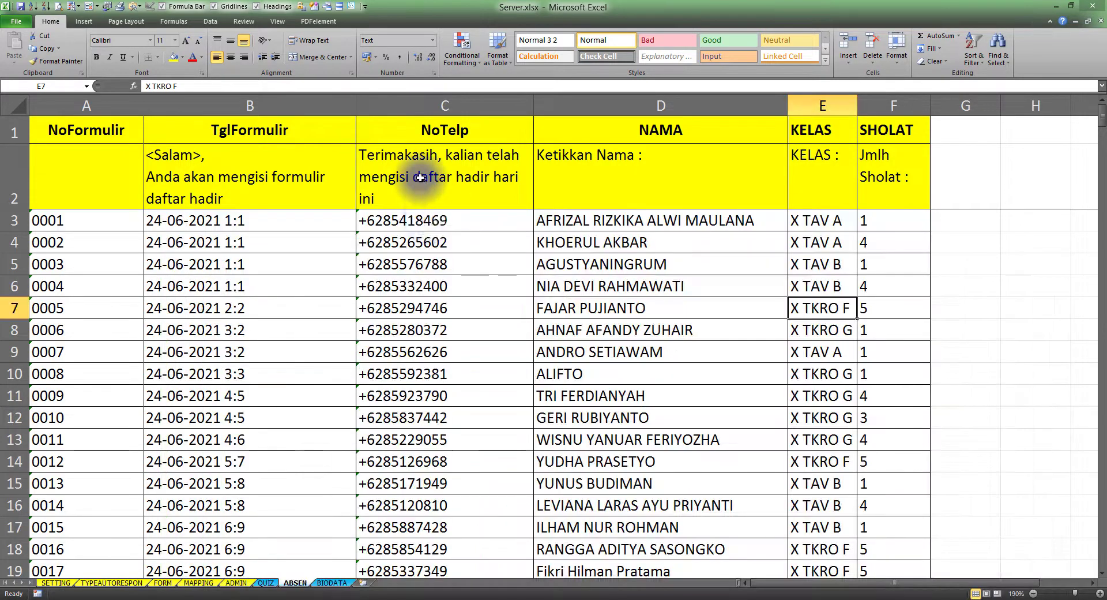
click(332, 583)
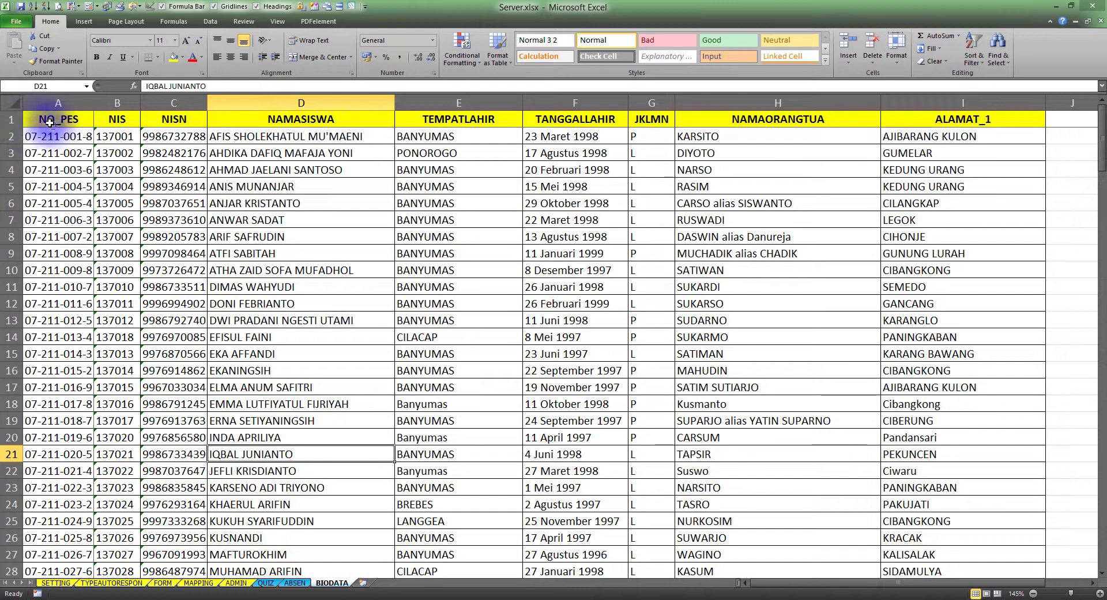
drag(42, 120, 907, 483)
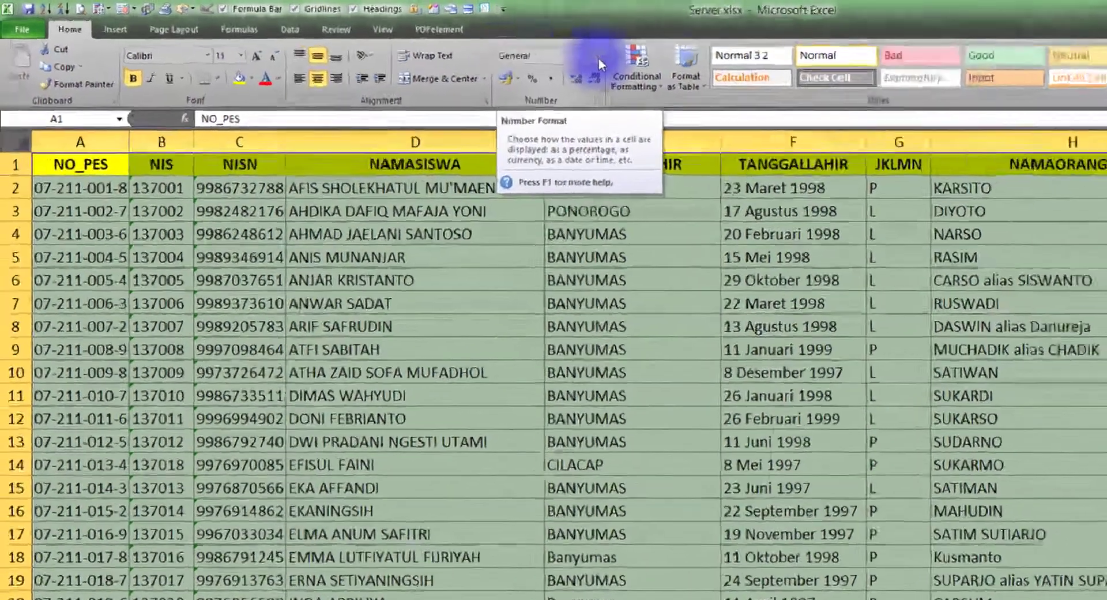
click(434, 42)
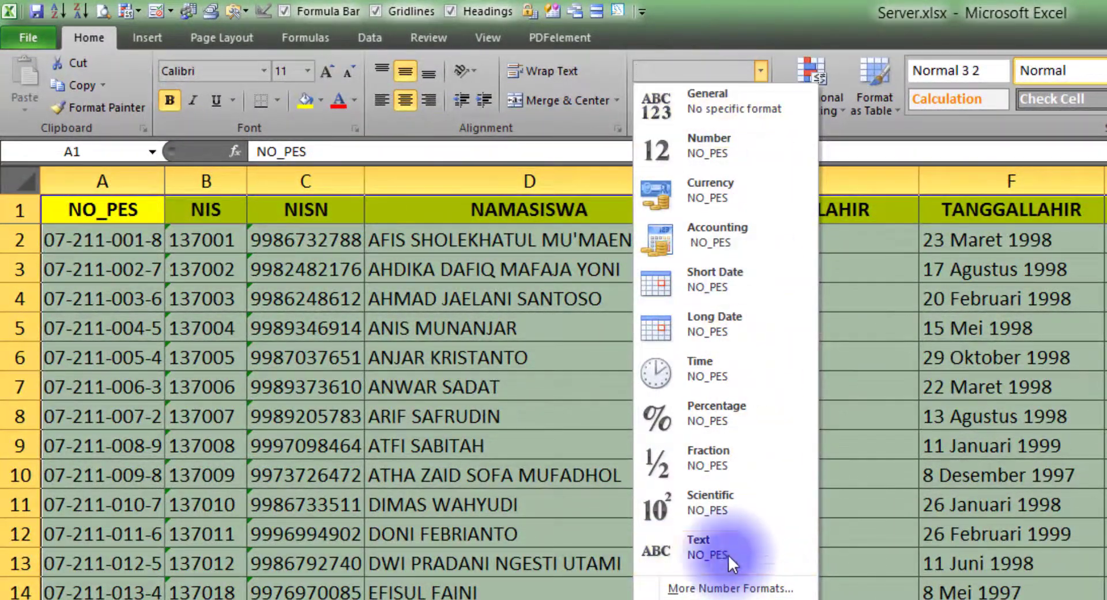
click(173, 294)
Select the whole BIODATA table from cell A1 through its last row and set its number format to Text
click(123, 218)
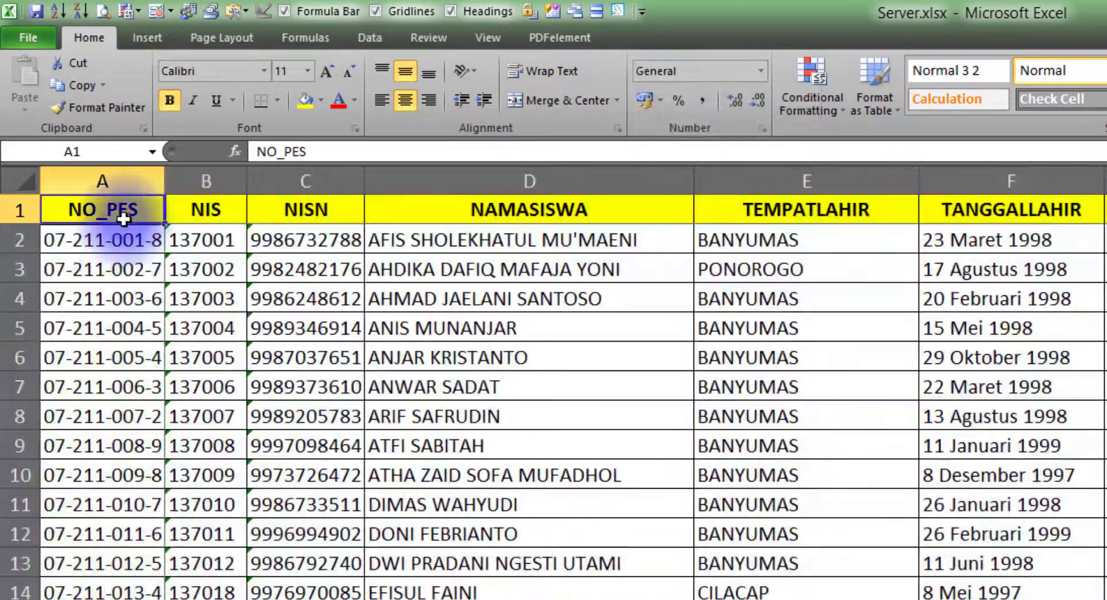
key(ctrl+shift+Right)
key(ctrl+shift+Down)
scroll(227, 279, down, 4)
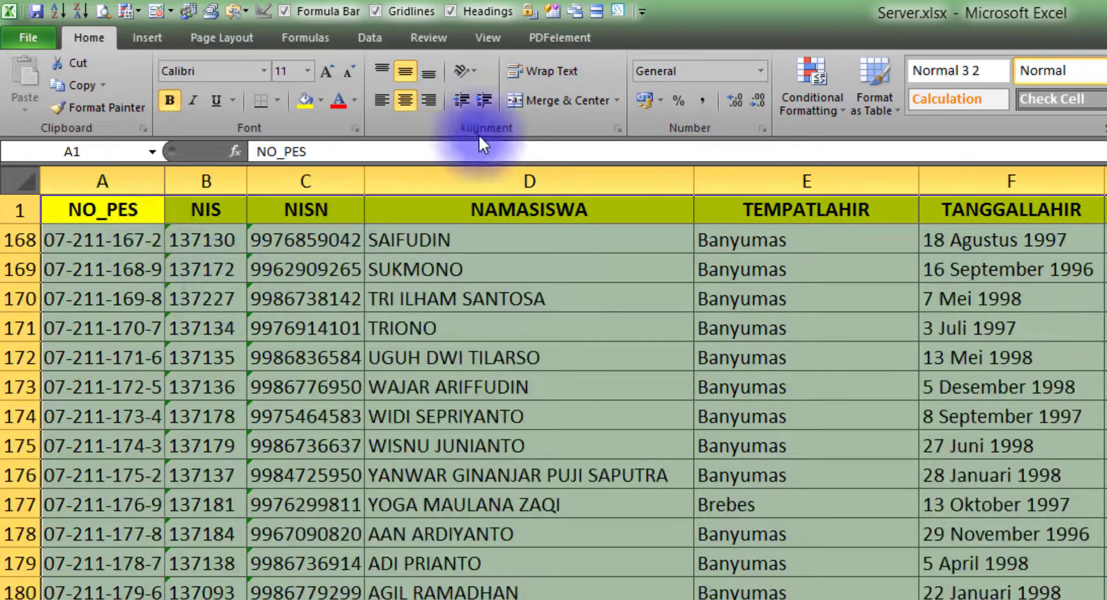
click(763, 74)
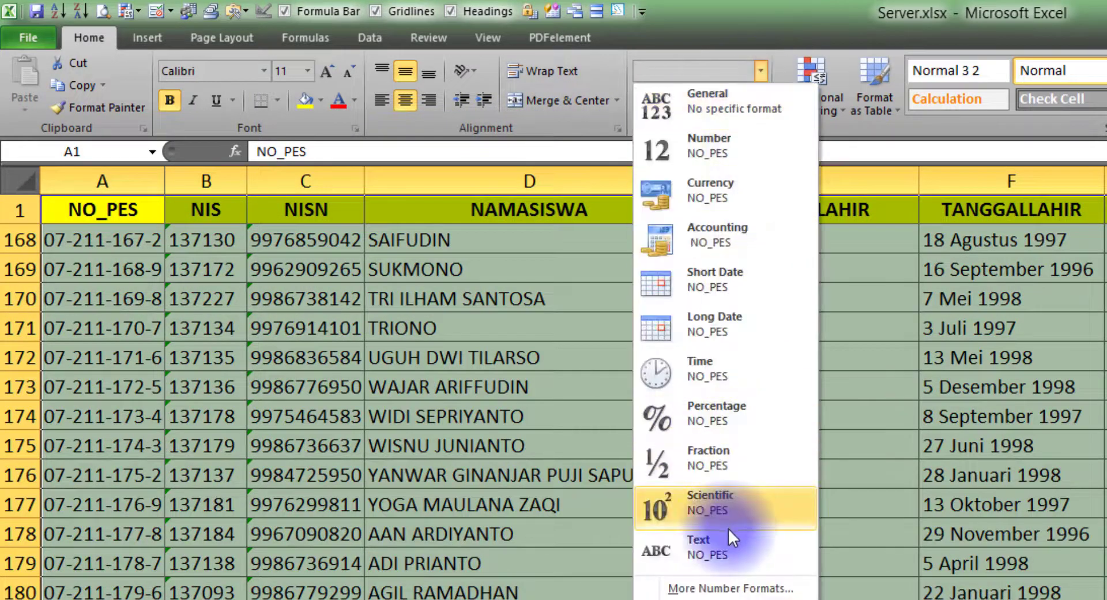
click(721, 551)
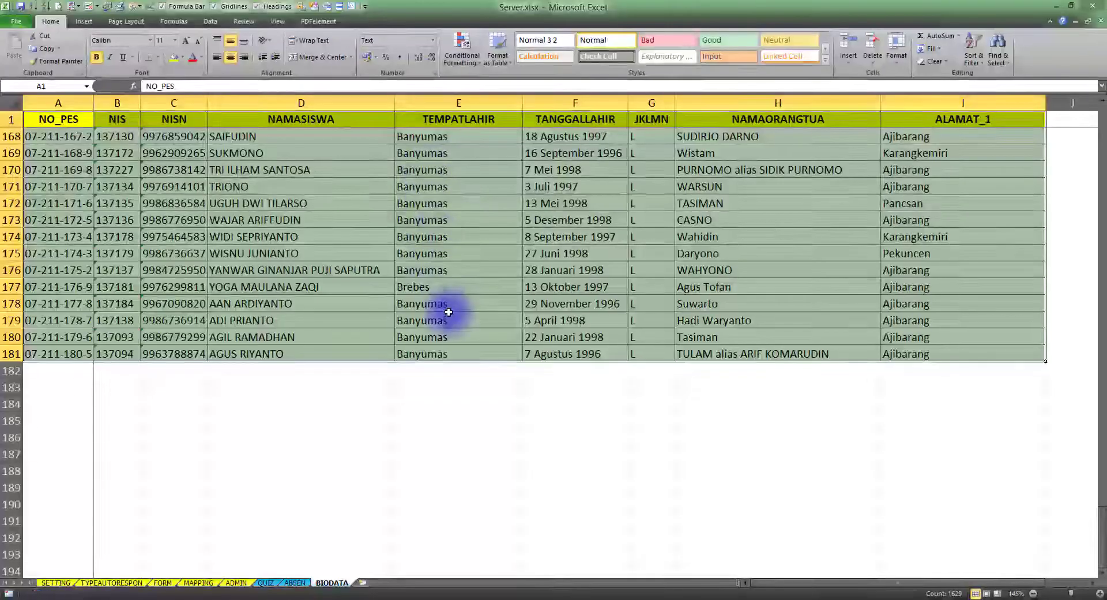
click(788, 561)
Switch to the rekapan.txt notes and highlight the rule Tidak boleh ada cell yang kosong
click(185, 597)
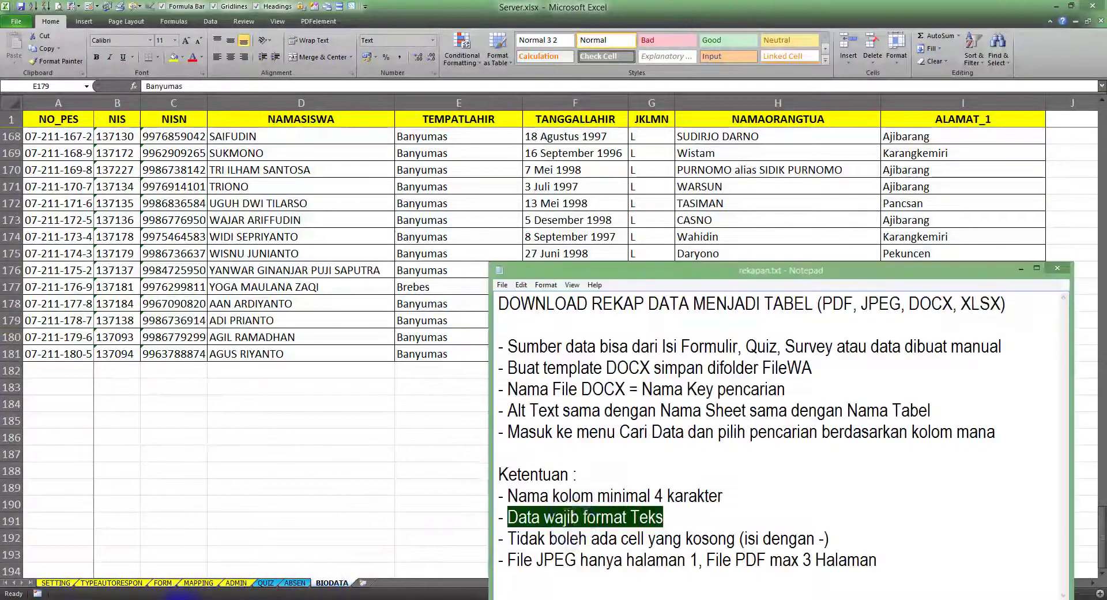
drag(510, 540, 691, 545)
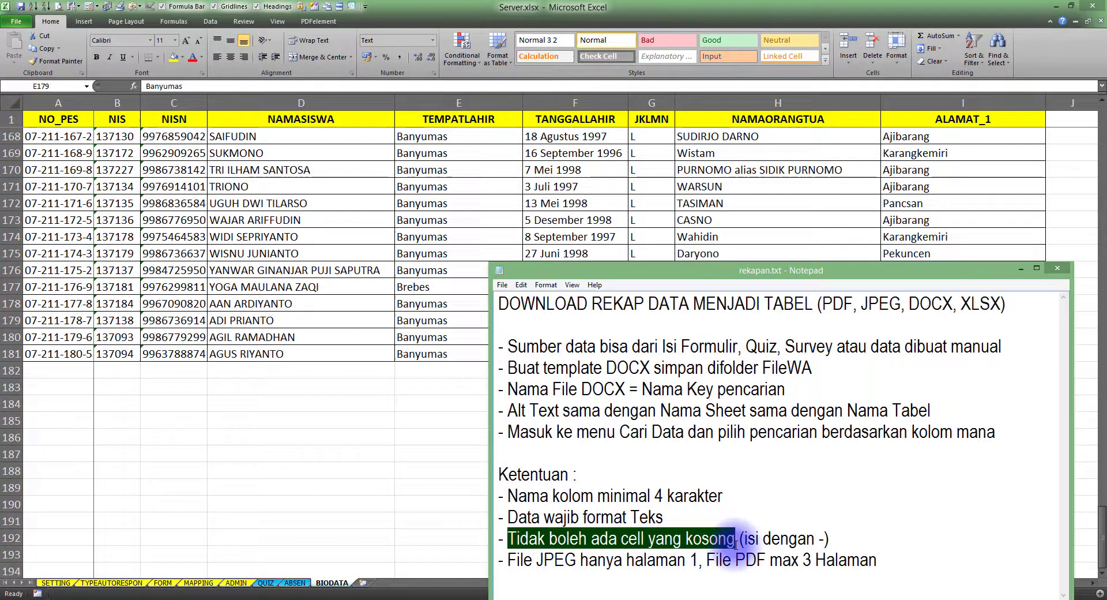
Return to the BIODATA sheet in Excel, copy the TEMPATLAHIR and TANGGALLAHIR cells of row 14 and clear both
click(433, 282)
click(517, 209)
scroll(504, 239, up, 11)
mouse_move(548, 170)
mouse_down()
mouse_move(563, 110)
mouse_move(566, 168)
mouse_up()
click(649, 219)
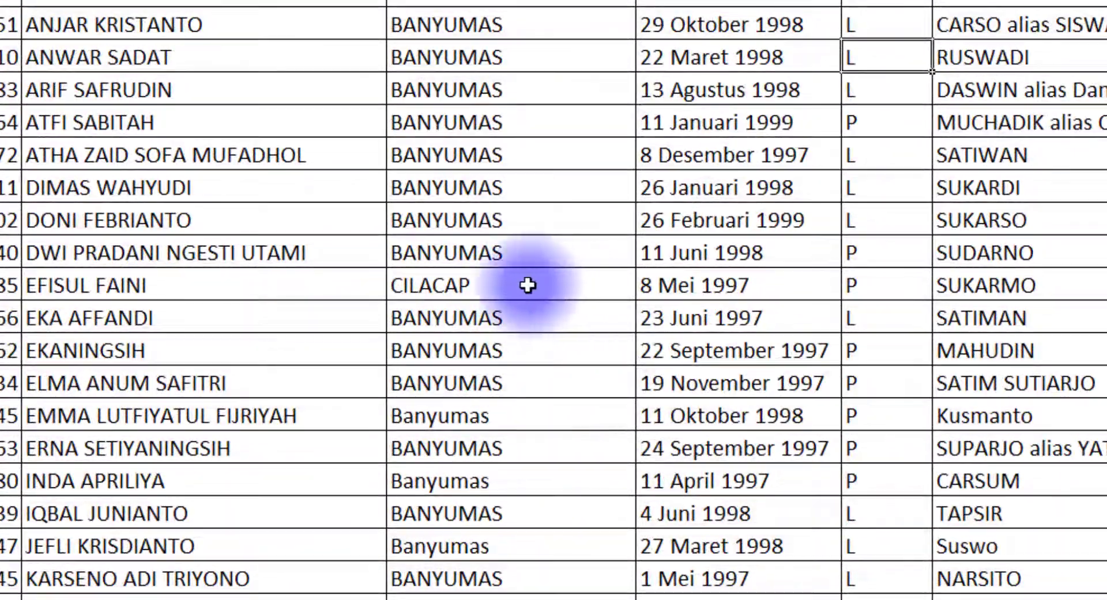
drag(473, 330, 583, 335)
key(ctrl+c)
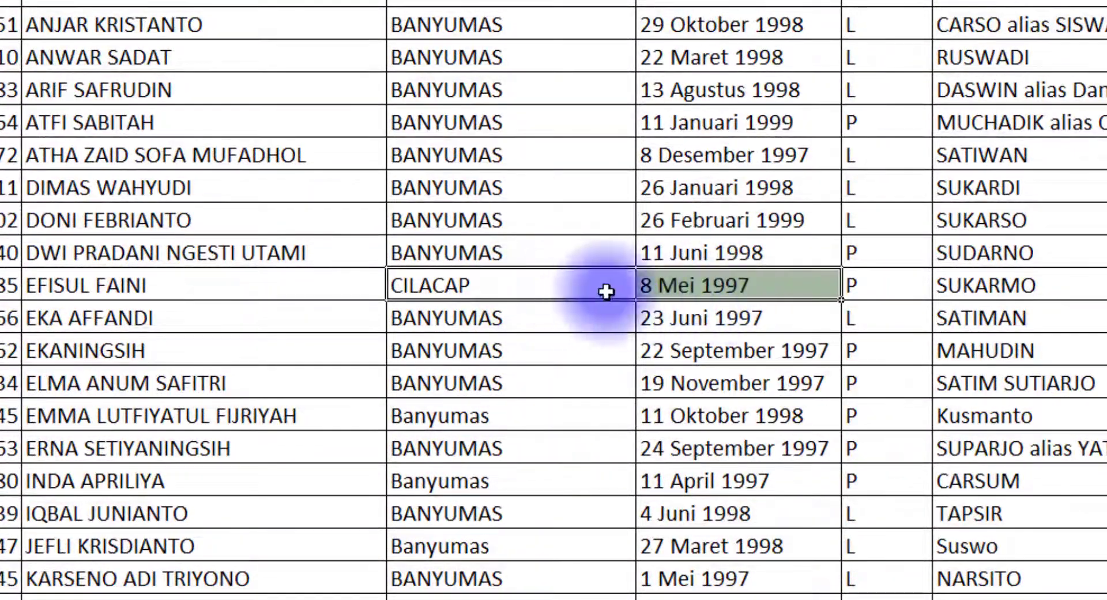
click(710, 292)
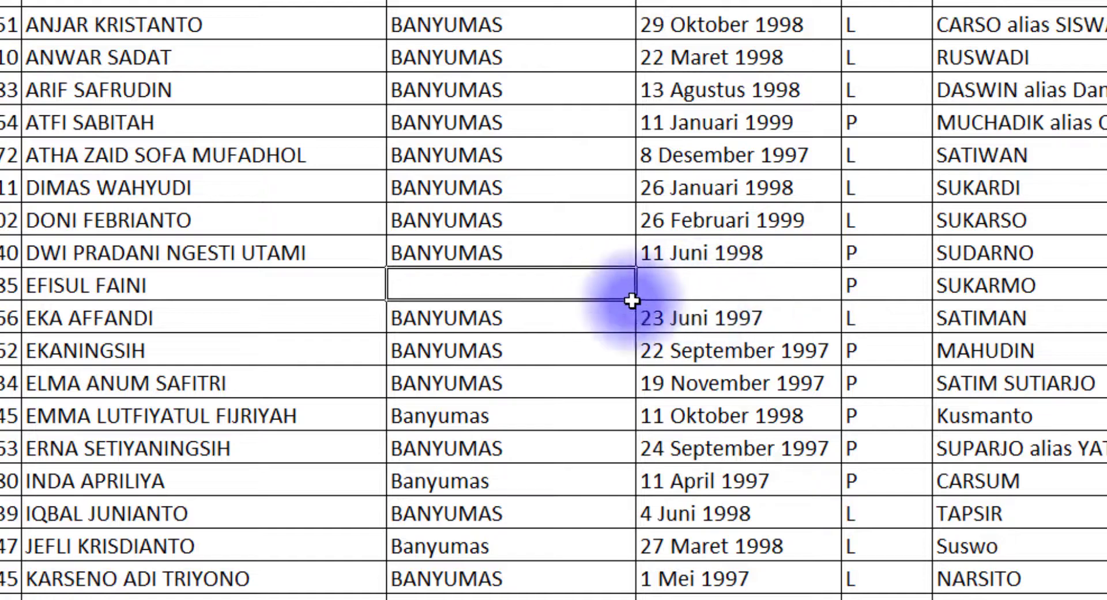
Fill the empty TEMPATLAHIR and TANGGALLAHIR cells of row 14 with a hyphen (-)
click(469, 287)
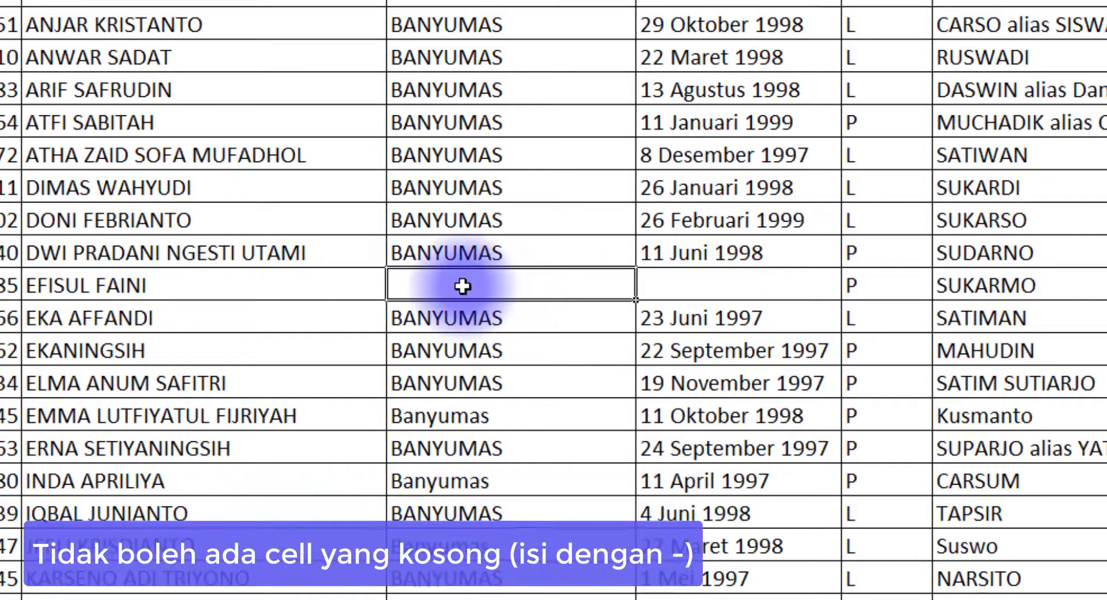
text(-)
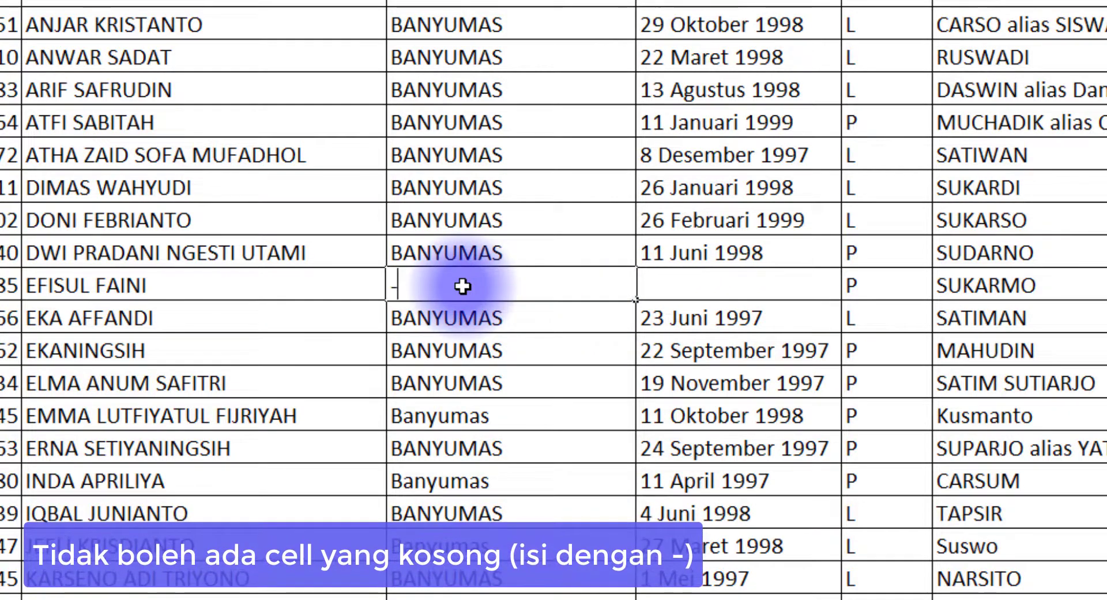
click(667, 282)
text(-)
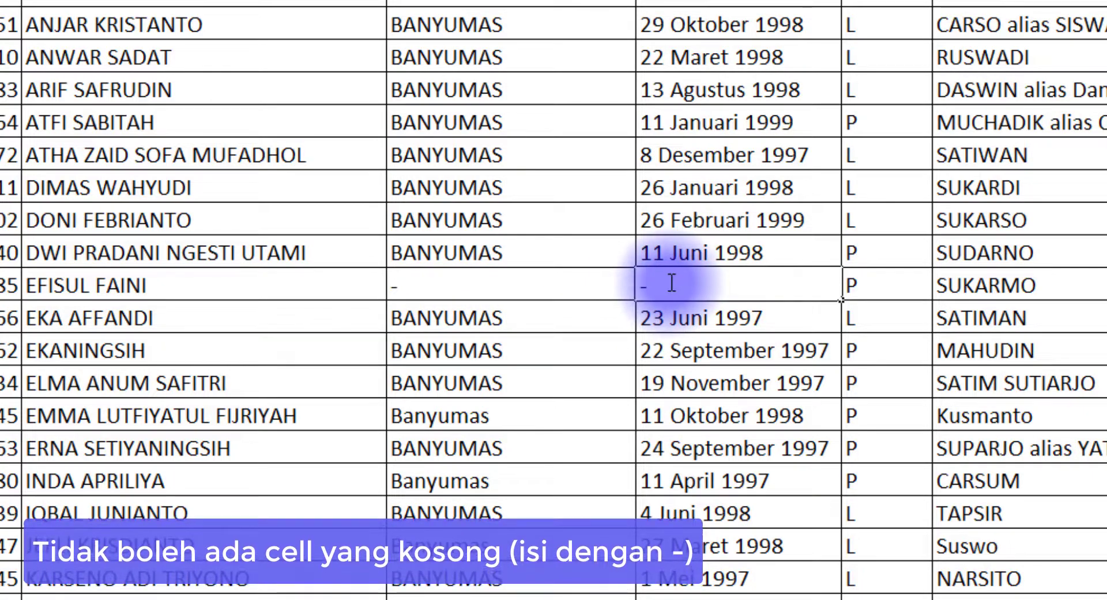
click(665, 312)
key(Escape)
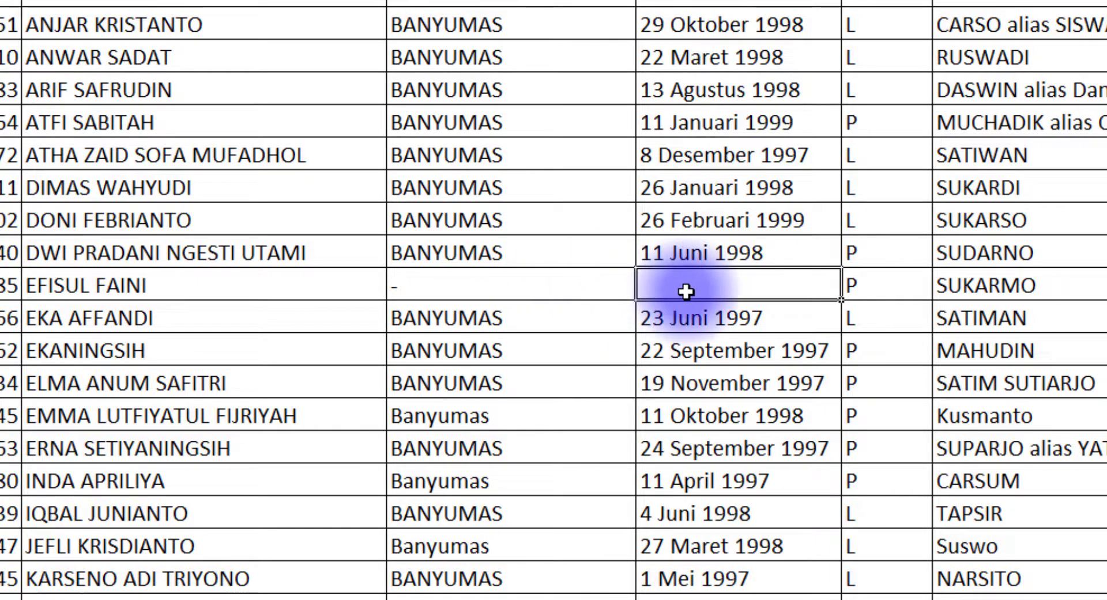
text(-)
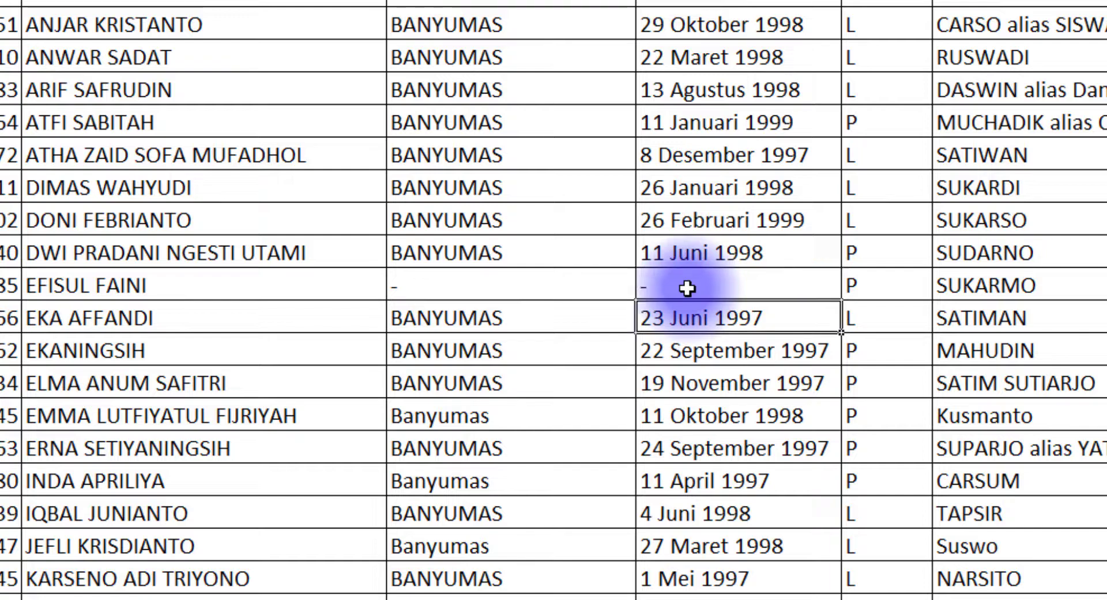
Restore the copied birthplace and birth date over the two hyphen cells in row 14
drag(494, 281, 704, 281)
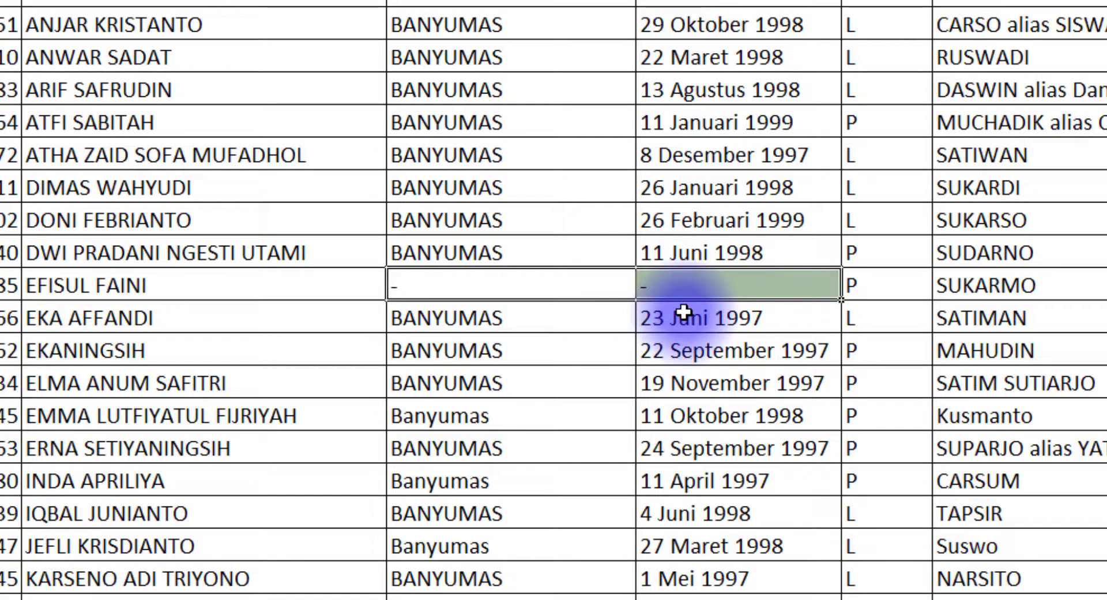
key(ctrl+v)
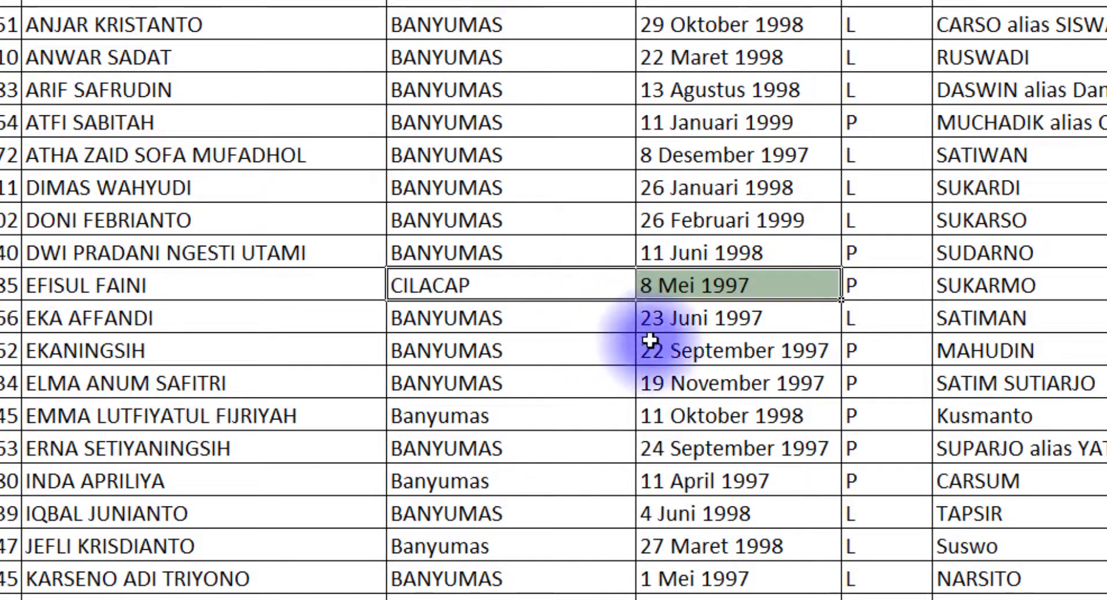
click(566, 350)
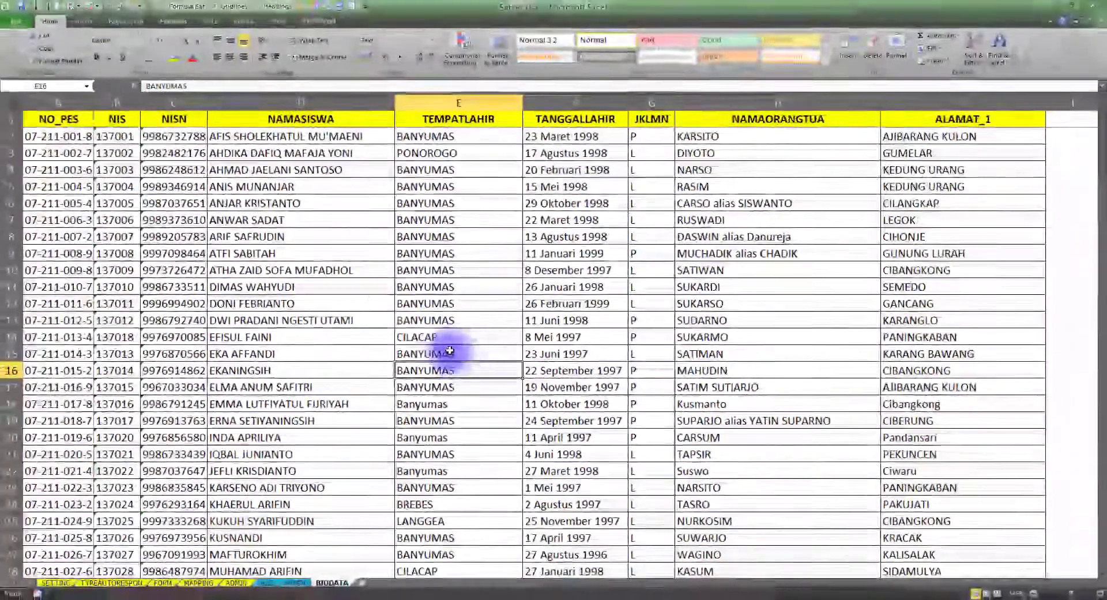
Return to the rekapan.txt notes and highlight the page limits: File JPEG hanya halaman 1 and File PDF max 3 Halaman
key(alt+Tab)
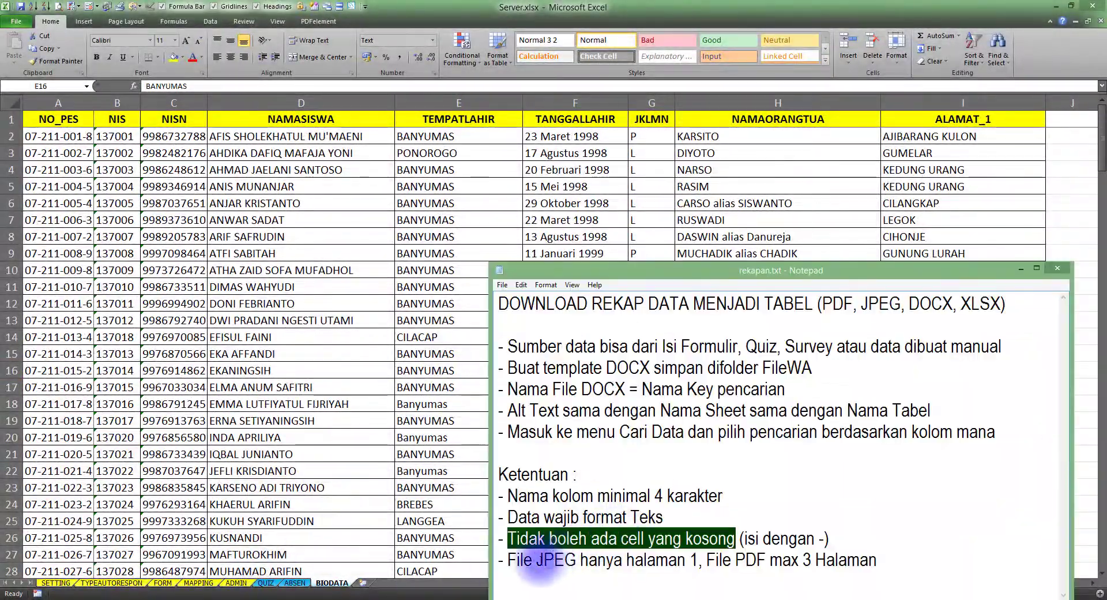
drag(509, 558, 549, 558)
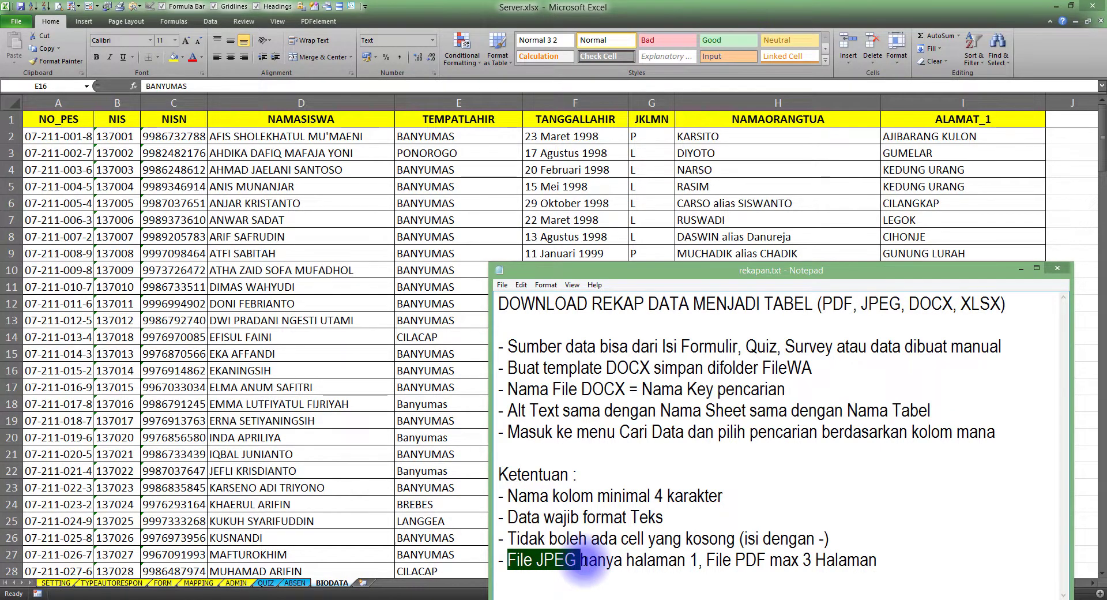
click(590, 559)
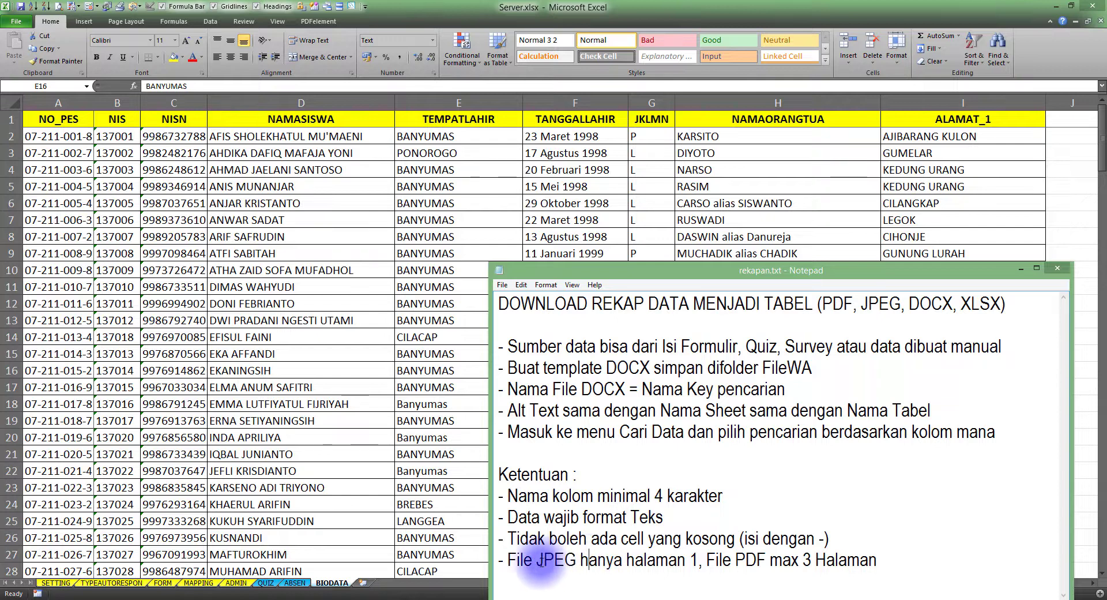
drag(508, 561, 698, 562)
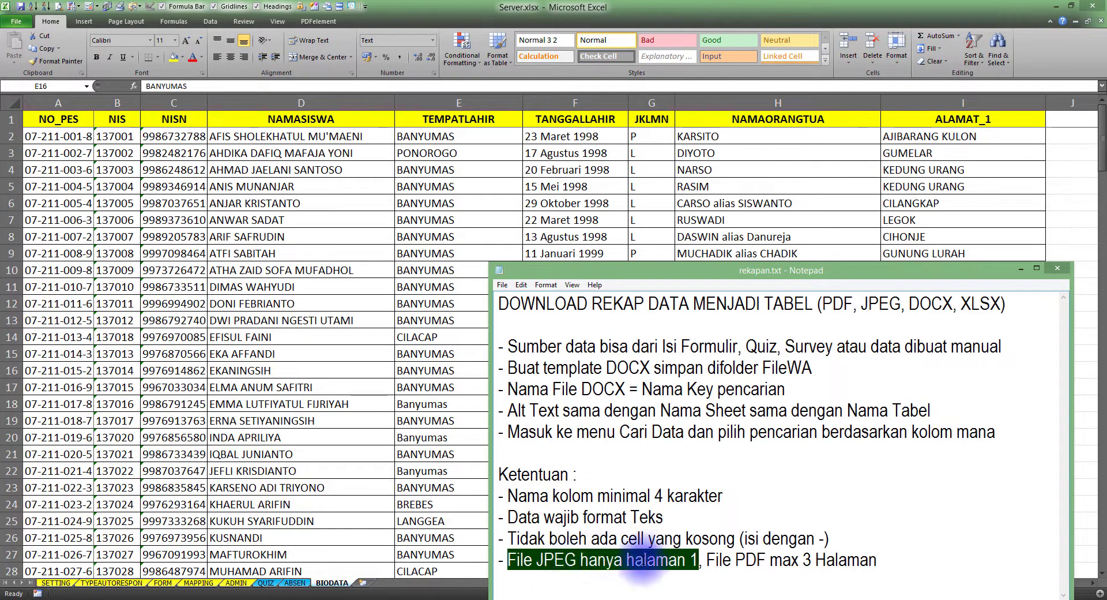
click(698, 555)
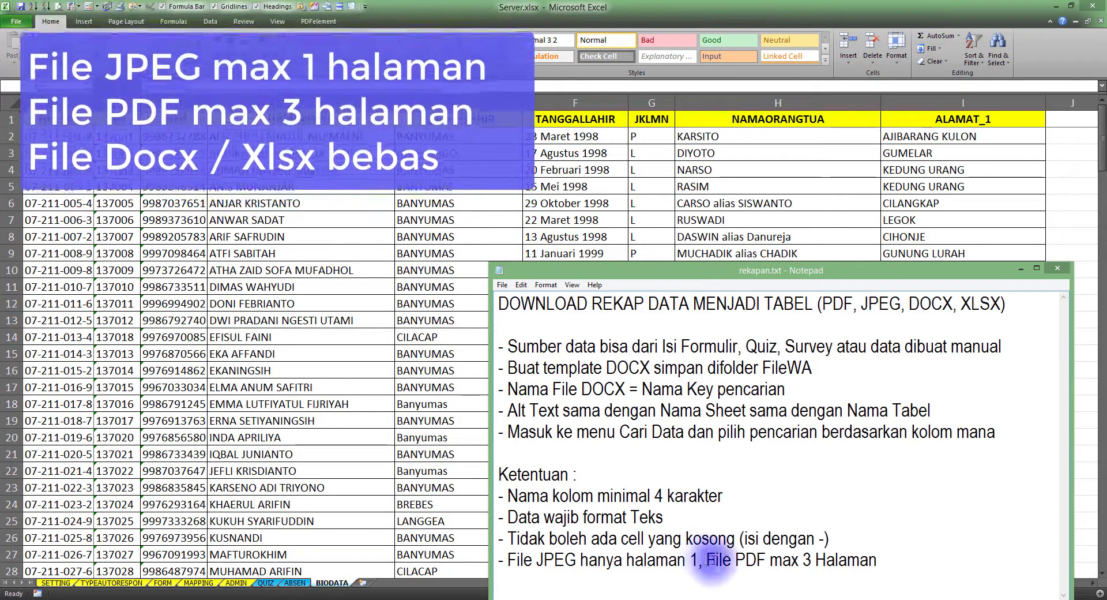
drag(707, 558, 886, 558)
click(803, 559)
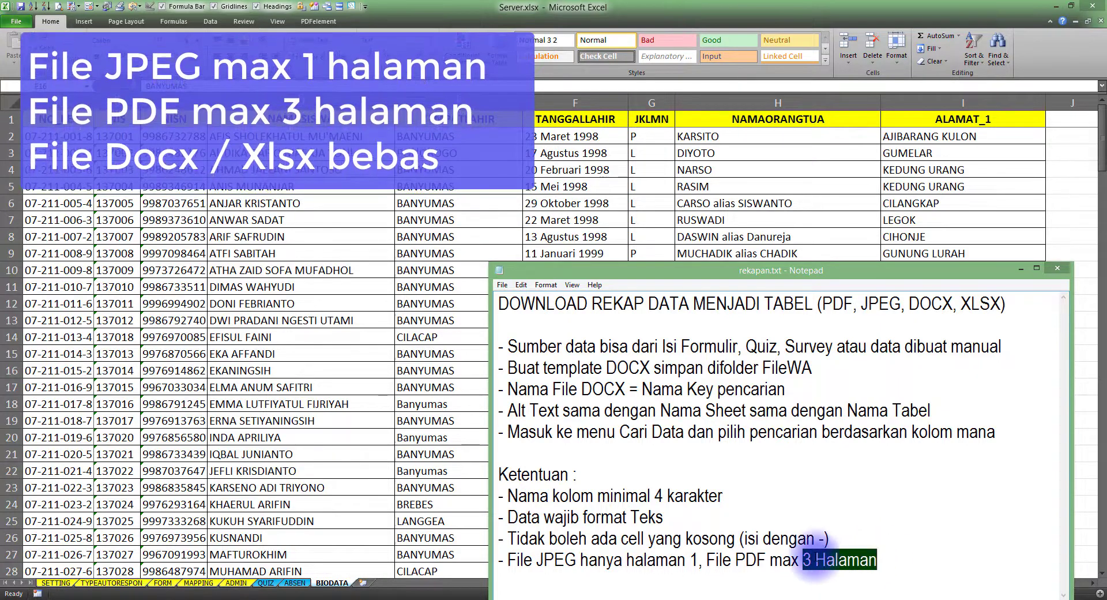
Highlight the max 3 Halaman limit in the notes, and close Server.xlsx and cekhadir.docx with their changes saved
drag(880, 559, 788, 560)
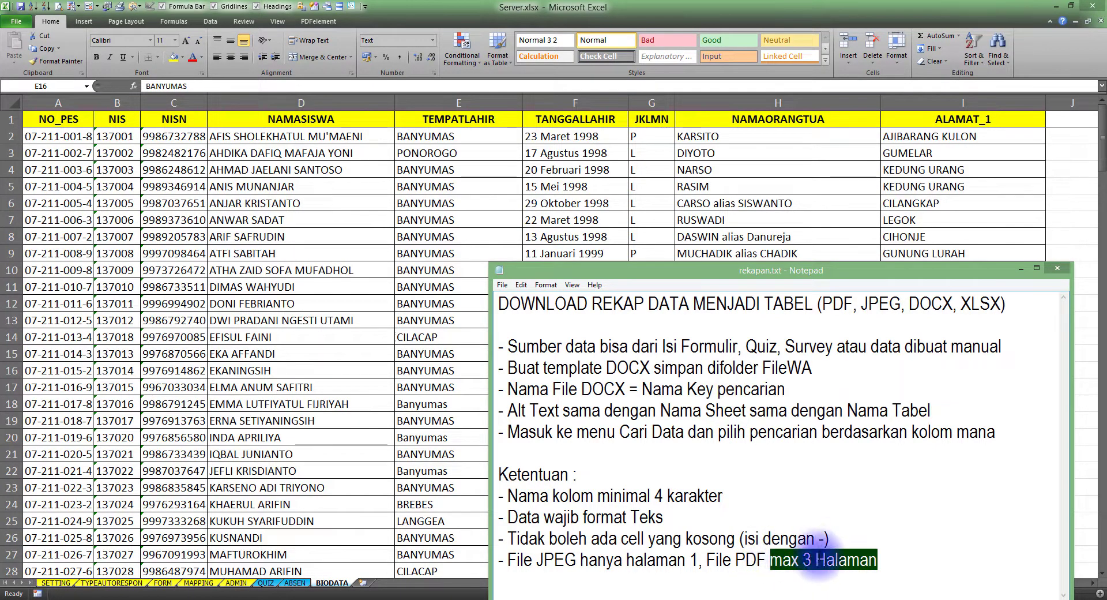
key(alt+Tab)
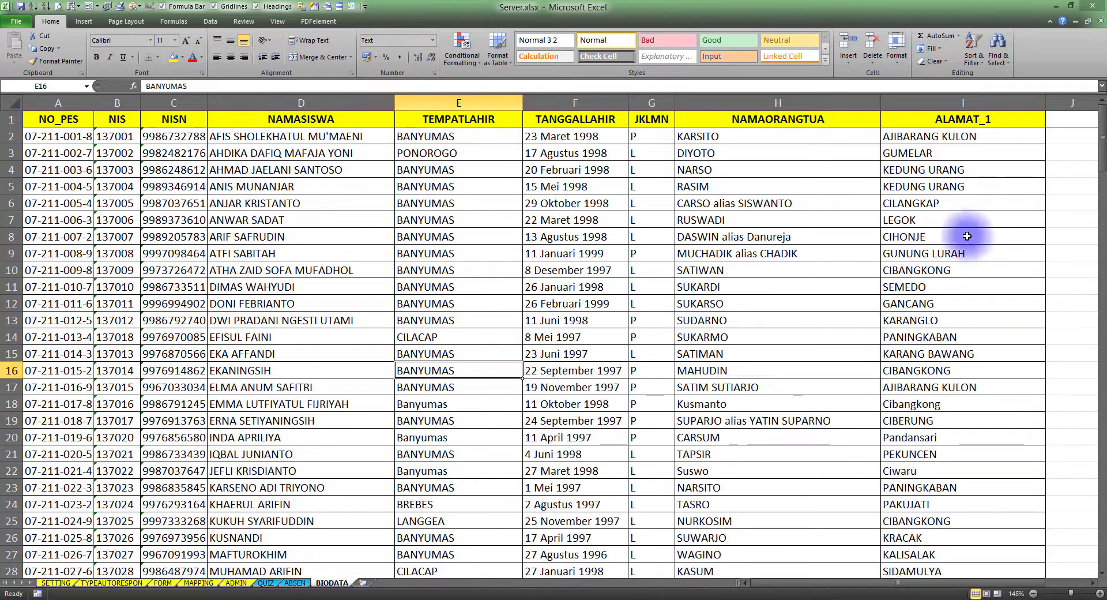
click(1090, 4)
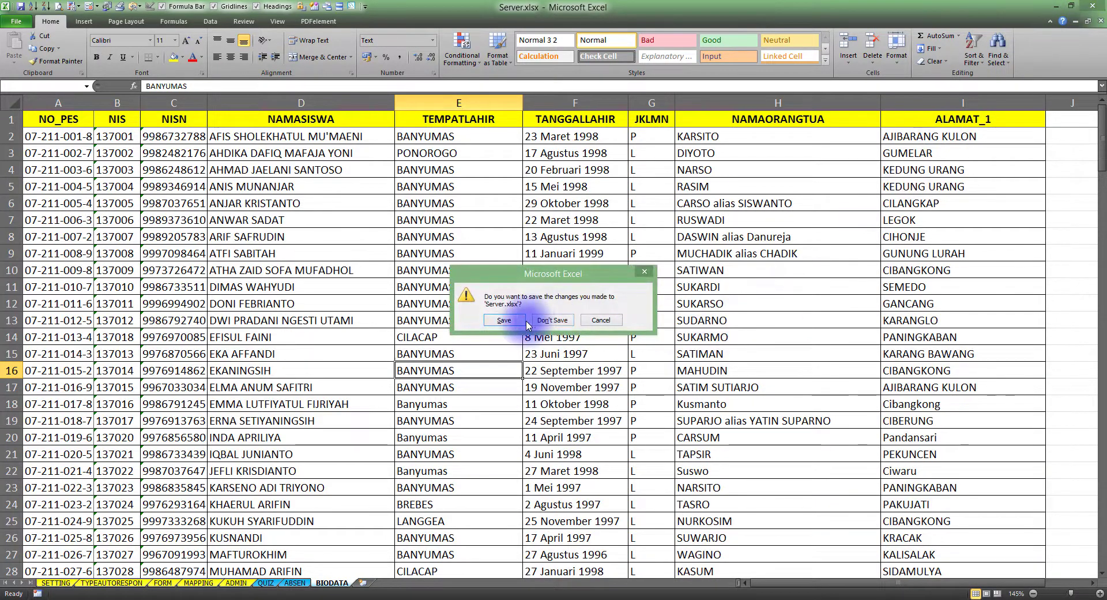
click(519, 383)
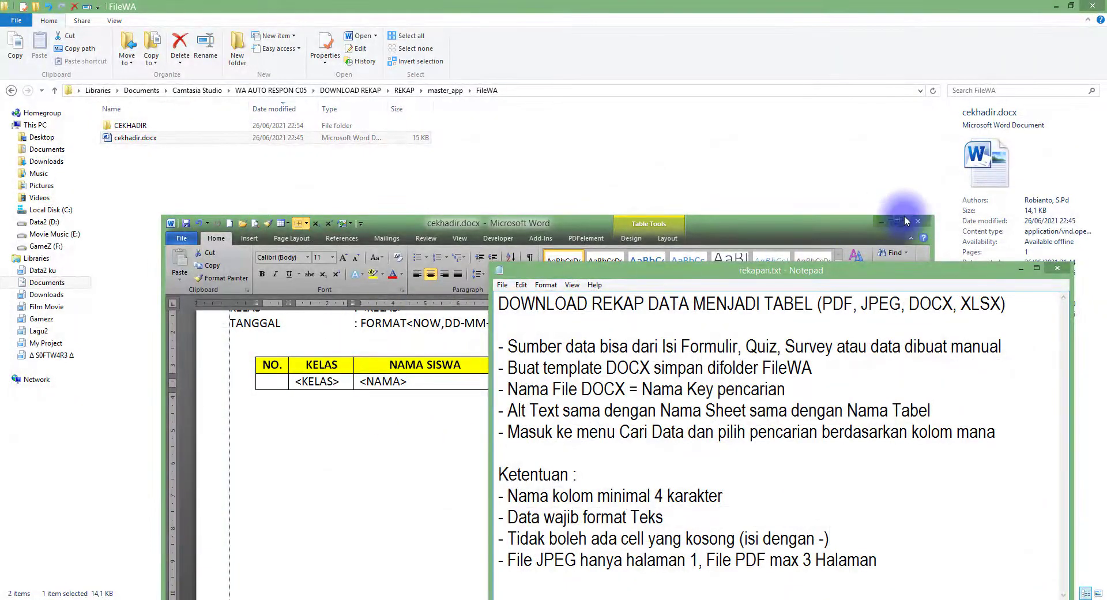
click(916, 218)
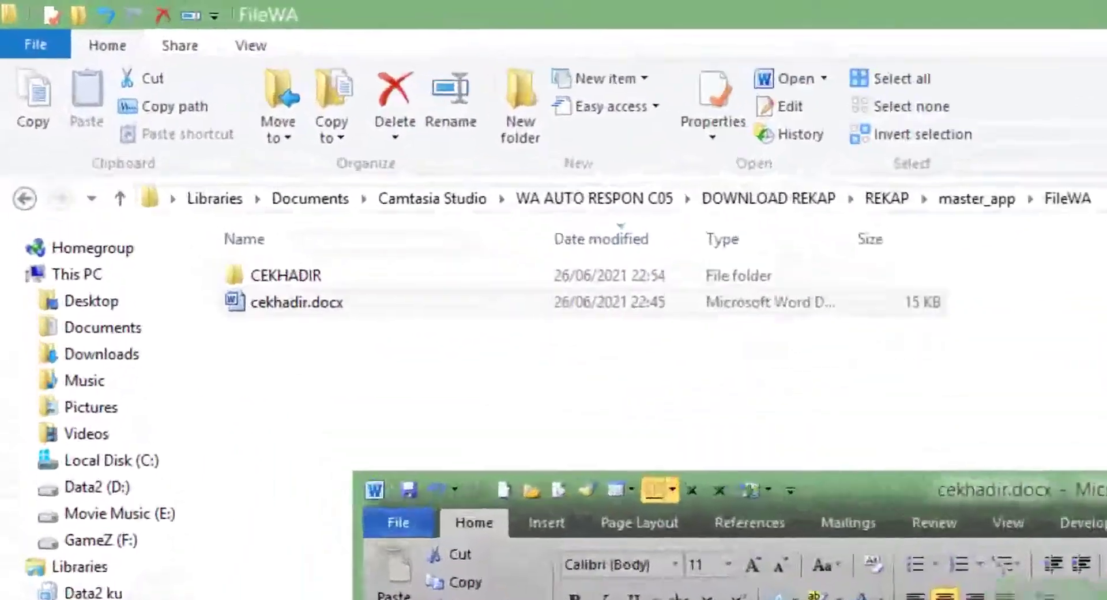
Go up to the master_app folder in File Explorer and launch Autoresponwau008c.exe
click(977, 198)
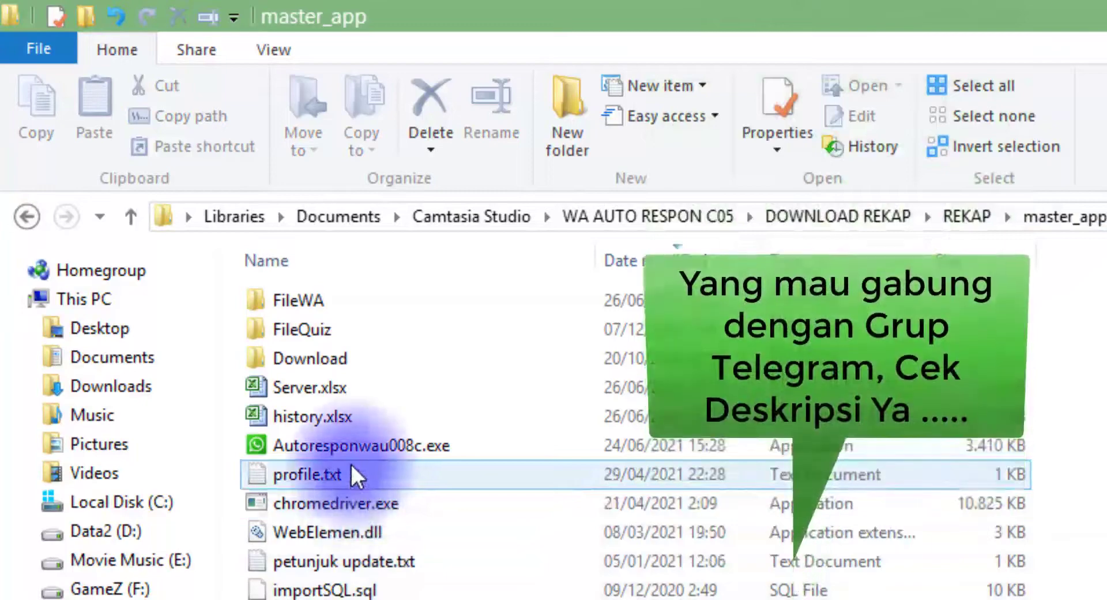
mouse_move(354, 449)
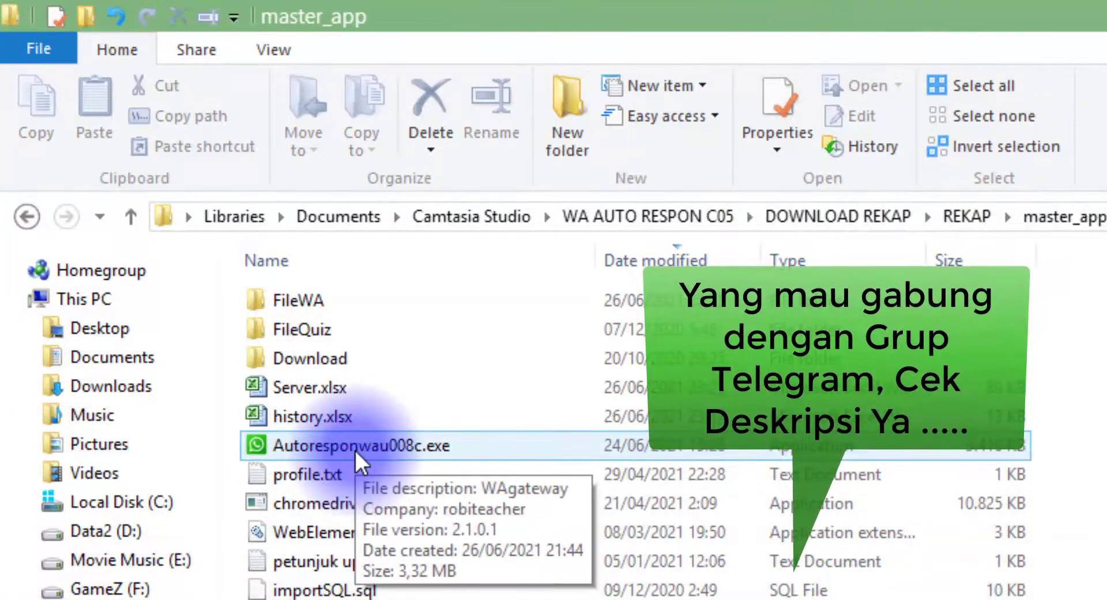
click(354, 448)
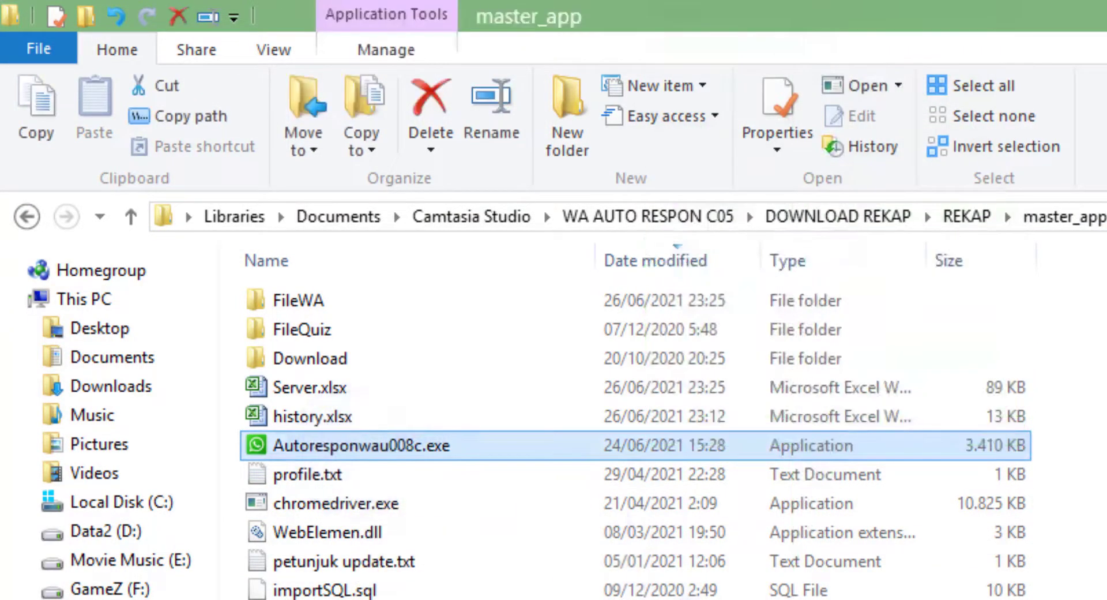
double_click(355, 448)
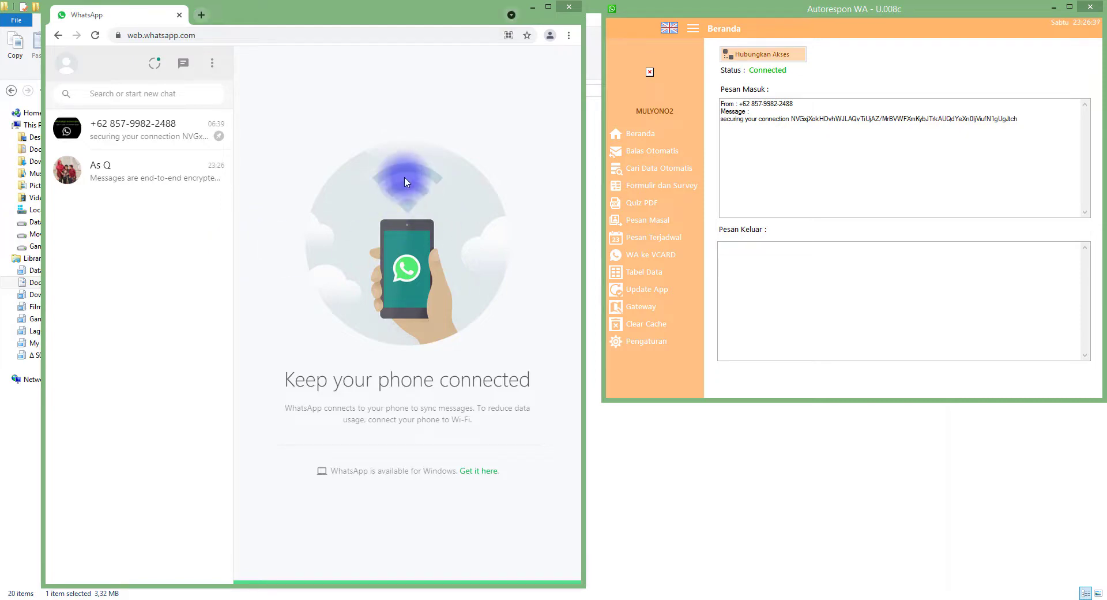
Highlight the menu Cari Data instruction in the rekapan.txt notes and open Cari Data Otomatis in Autorespon WA
click(170, 597)
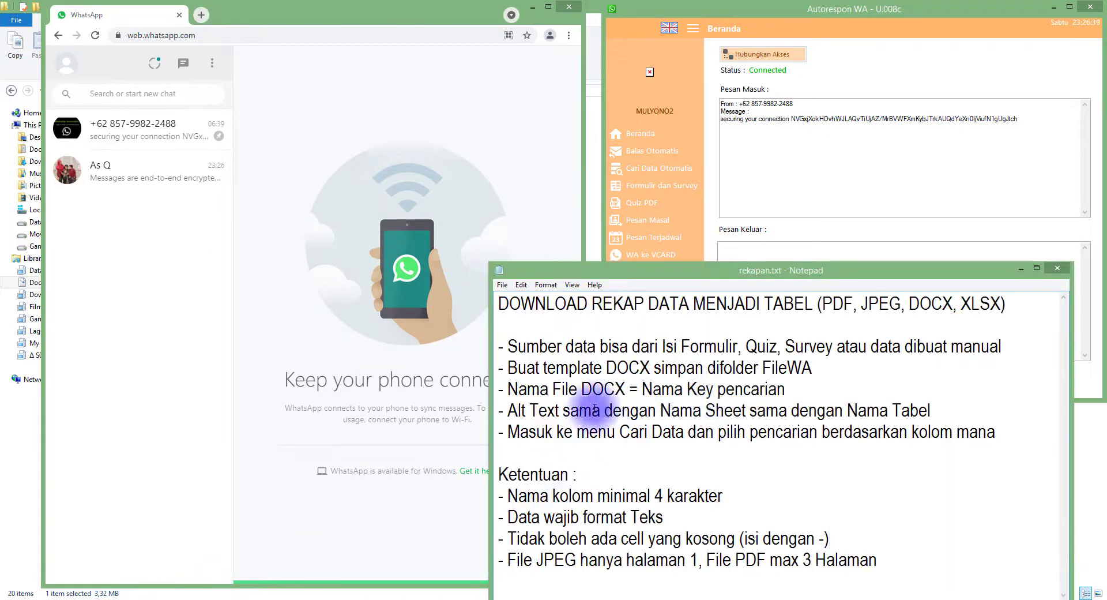
drag(590, 432, 697, 436)
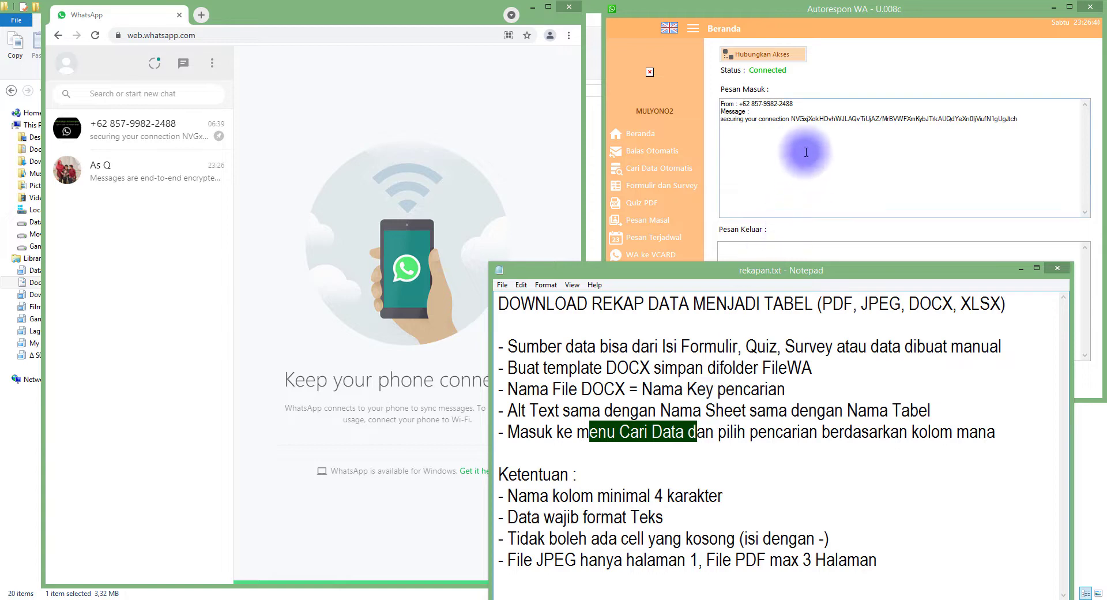
click(776, 148)
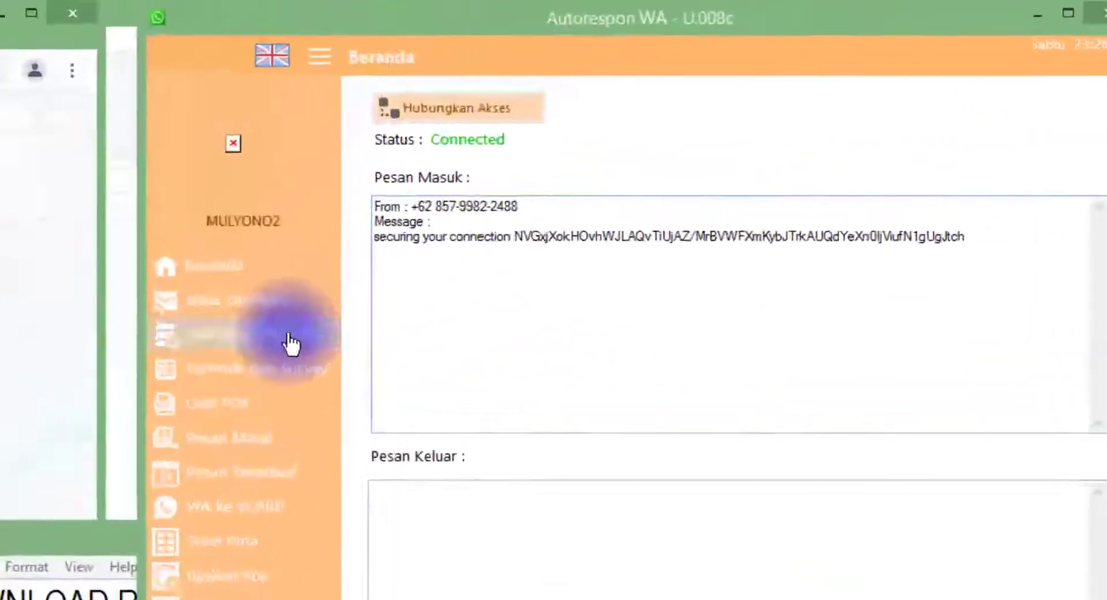
click(692, 168)
click(564, 166)
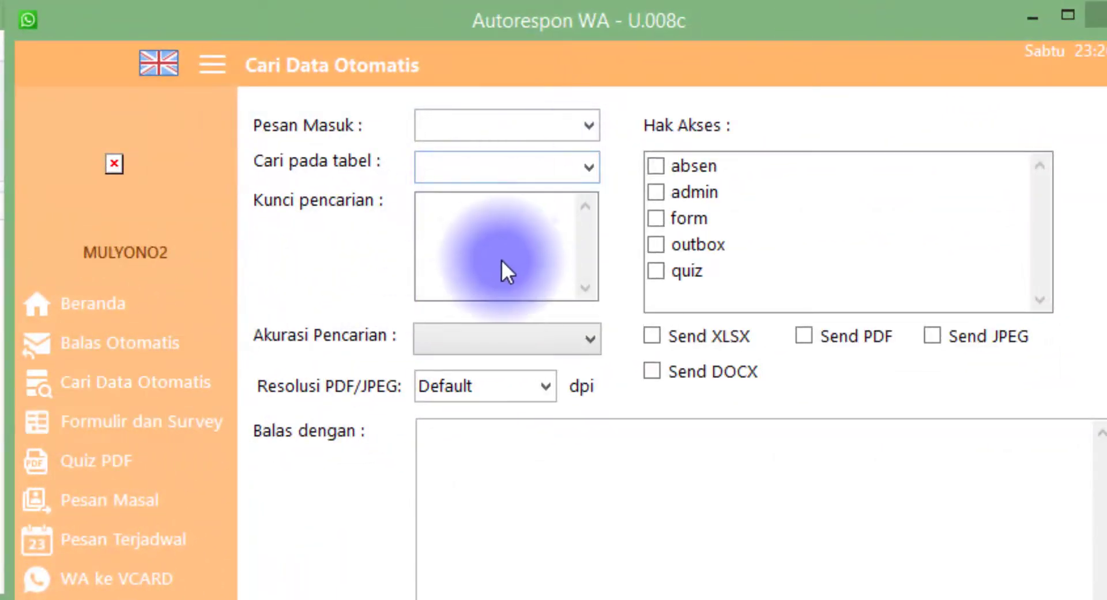
Review the Nama File DOCX = Nama Key pencarian rule in the notes and locate cekhadir.docx in the FileWA folder
click(593, 132)
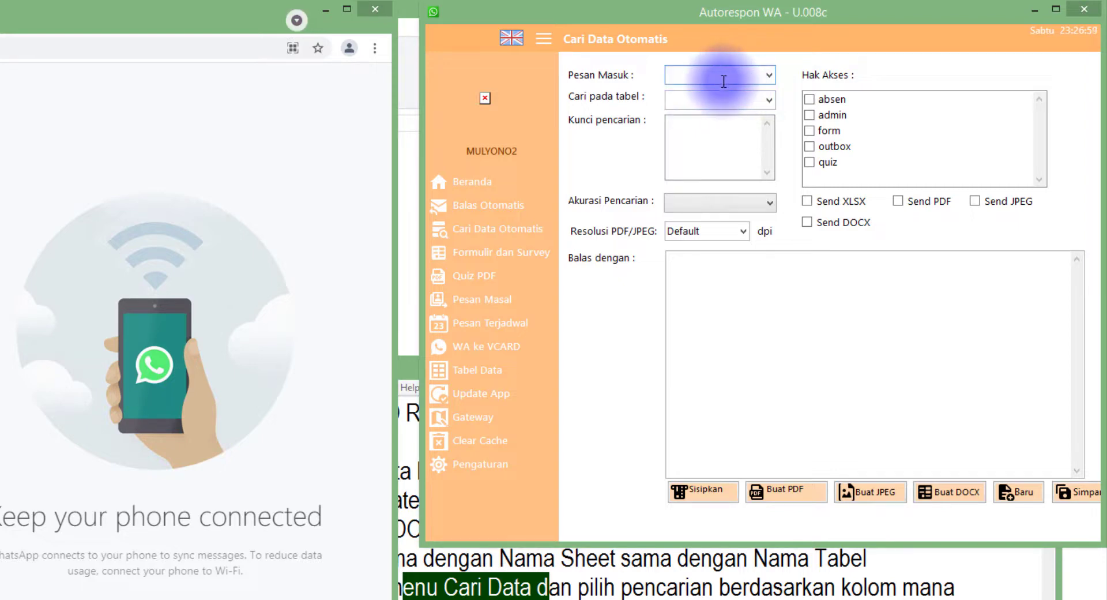
click(668, 587)
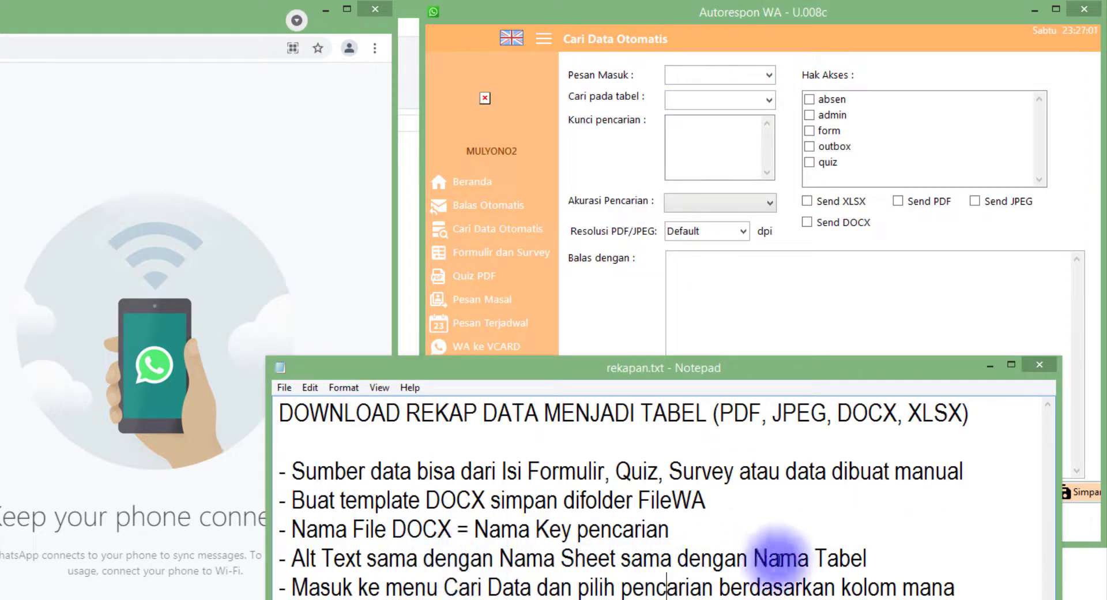
mouse_move(692, 528)
mouse_down()
mouse_move(291, 529)
mouse_move(702, 528)
mouse_up()
click(666, 81)
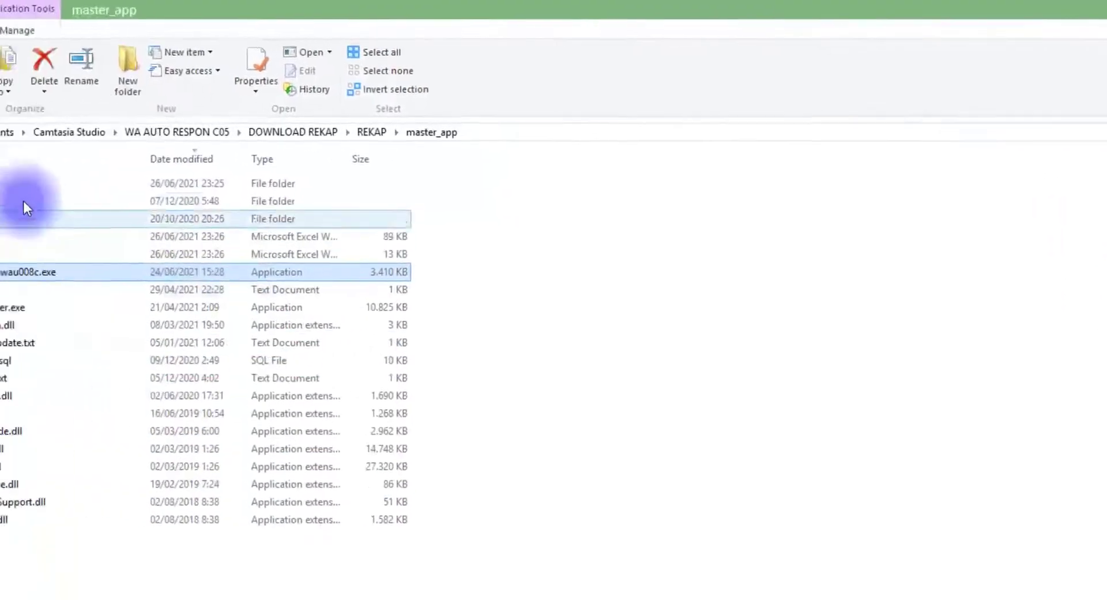
double_click(92, 184)
click(42, 210)
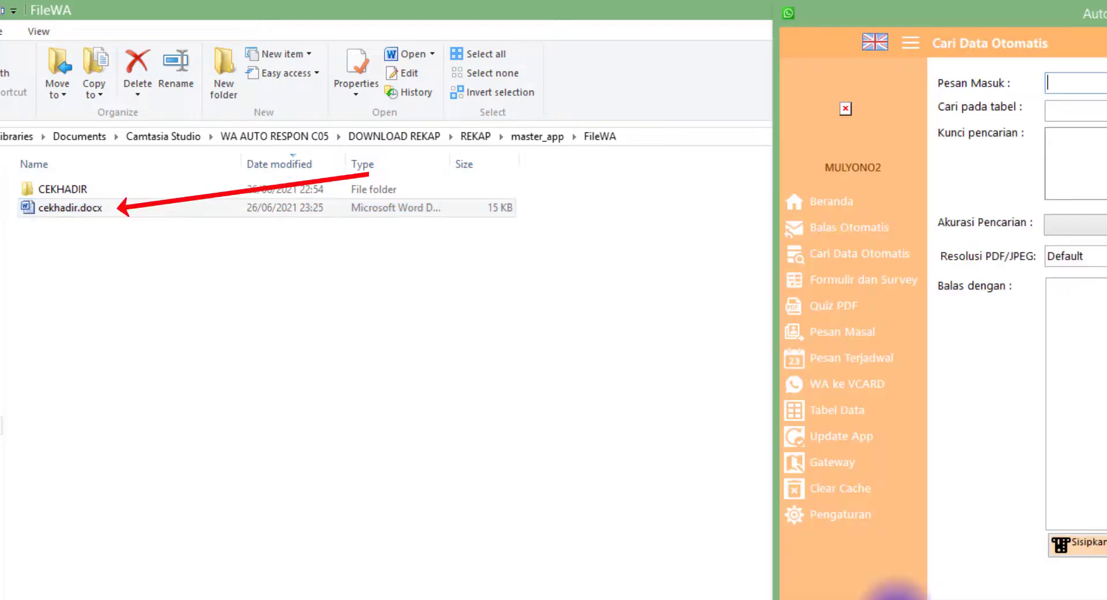
Enter cekhadir as the Pesan Masuk keyword and compare it with the template file name cekhadir.docx
click(1067, 83)
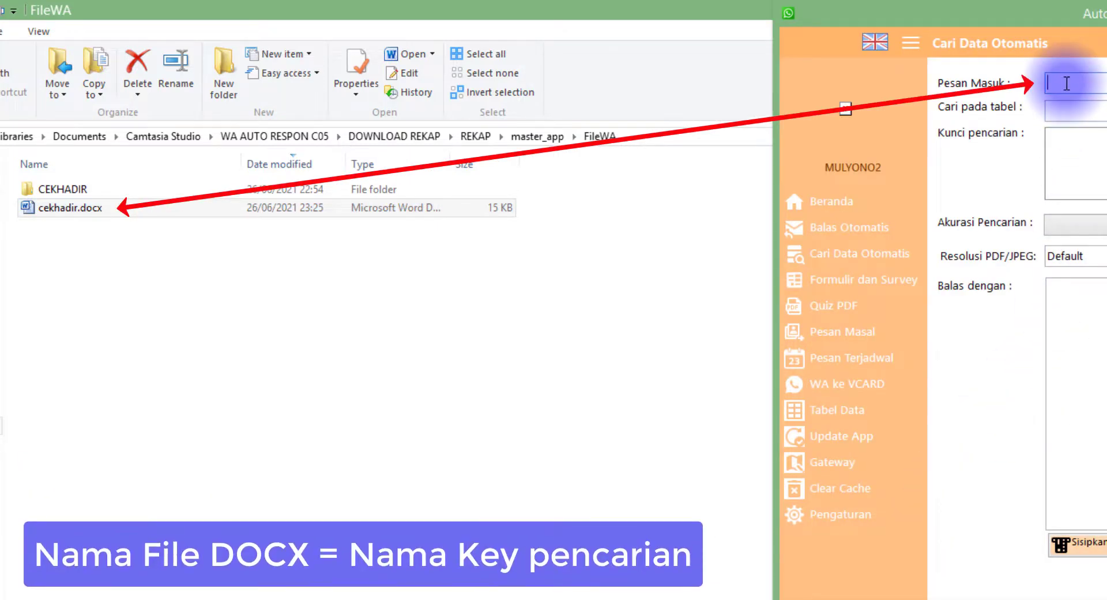
text(cekhadir)
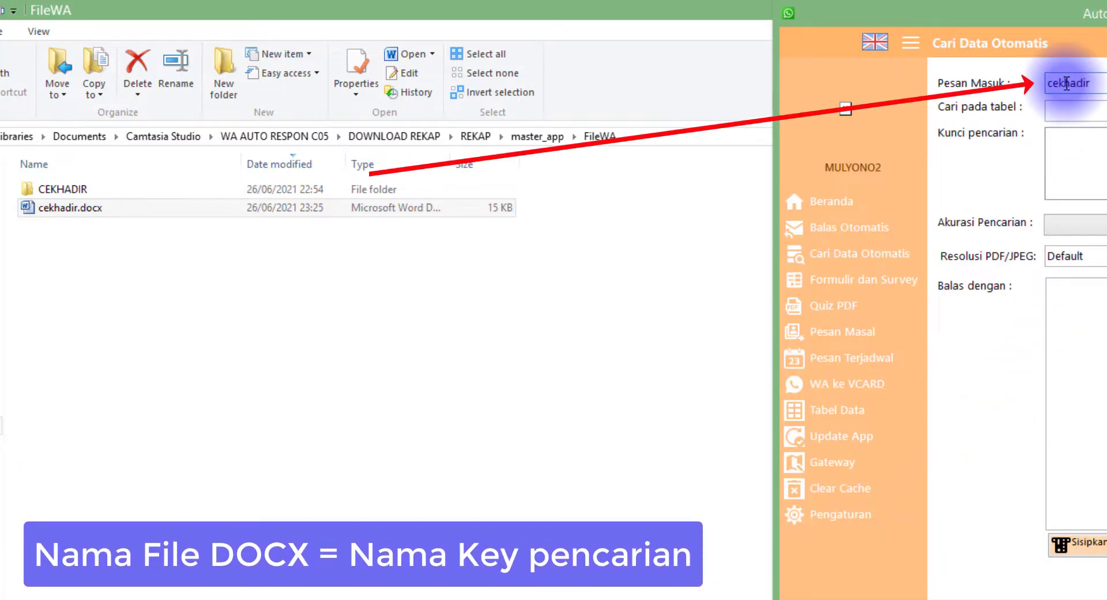
drag(1089, 83, 1035, 84)
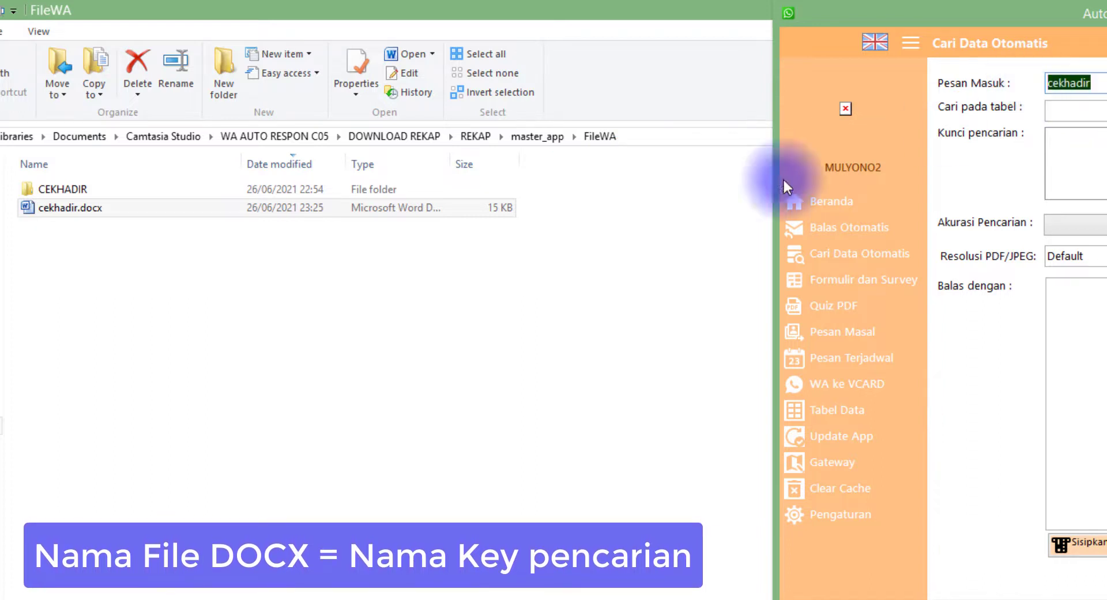
click(78, 210)
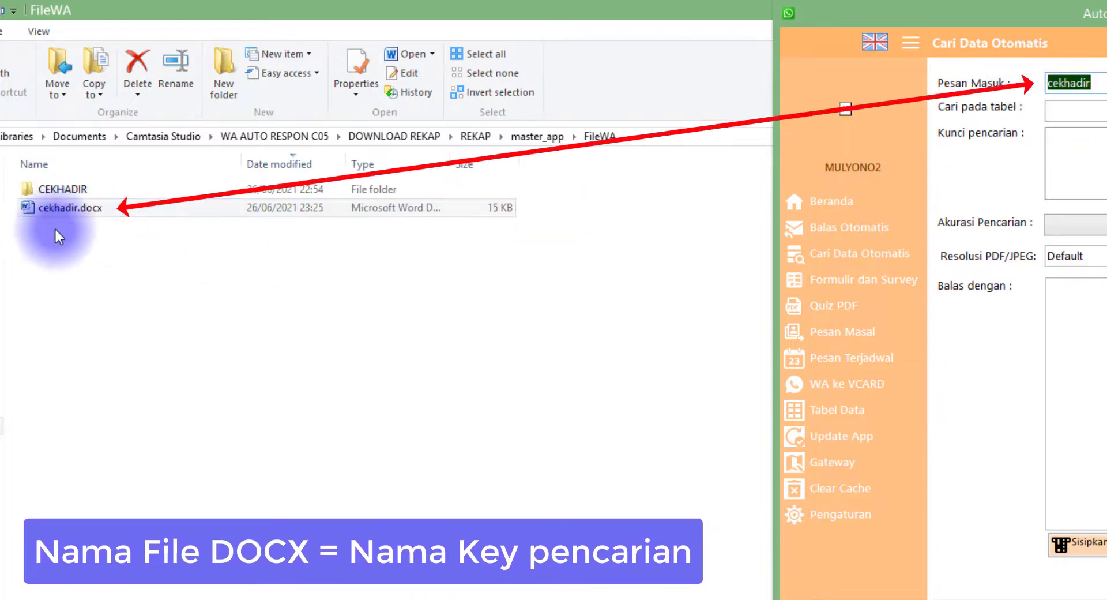
click(941, 216)
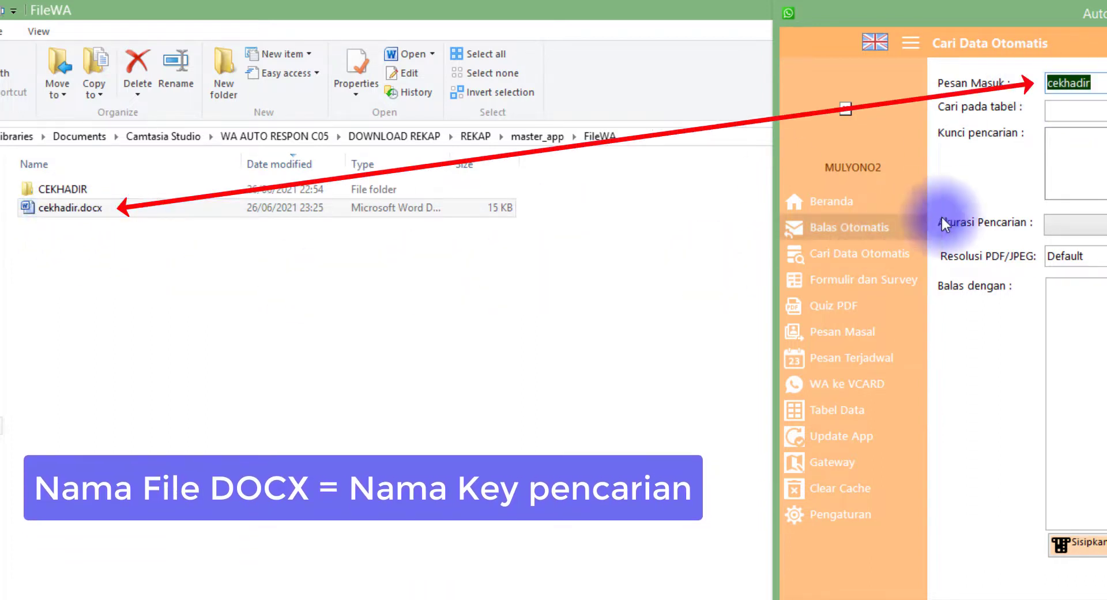
Choose absen as the table to search and enable tglformulir and kelas as its search keys
click(1088, 111)
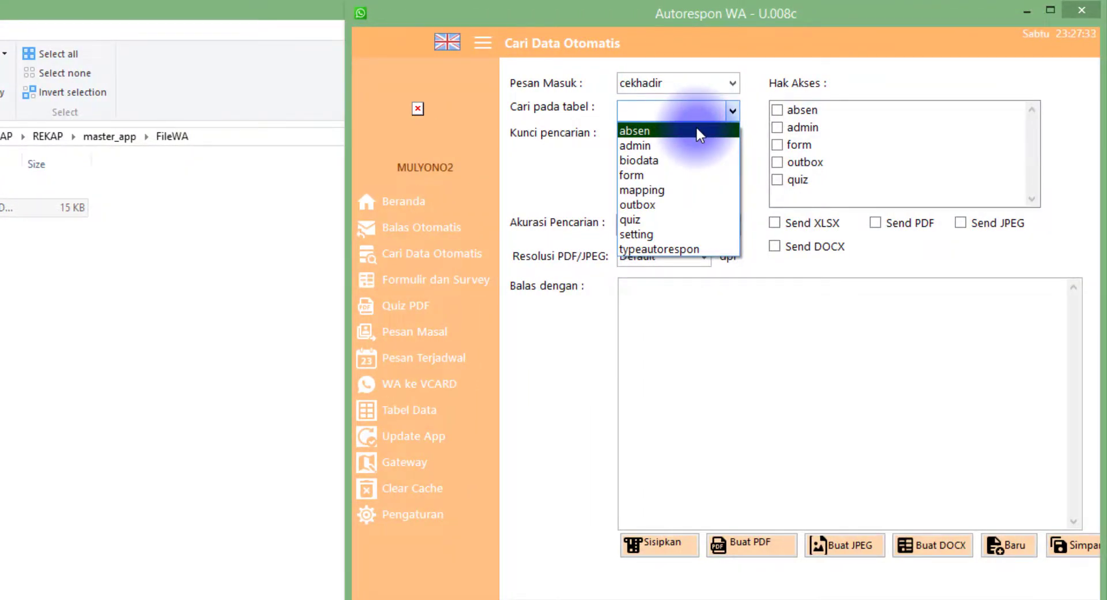
click(697, 130)
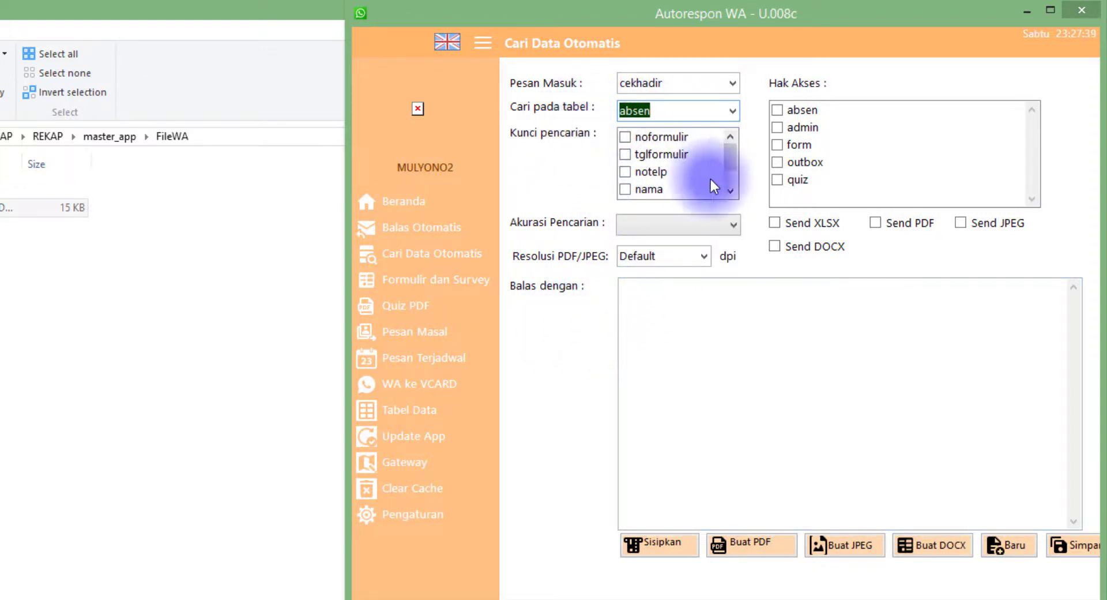
mouse_move(730, 157)
mouse_down()
mouse_move(730, 173)
mouse_move(737, 159)
mouse_up()
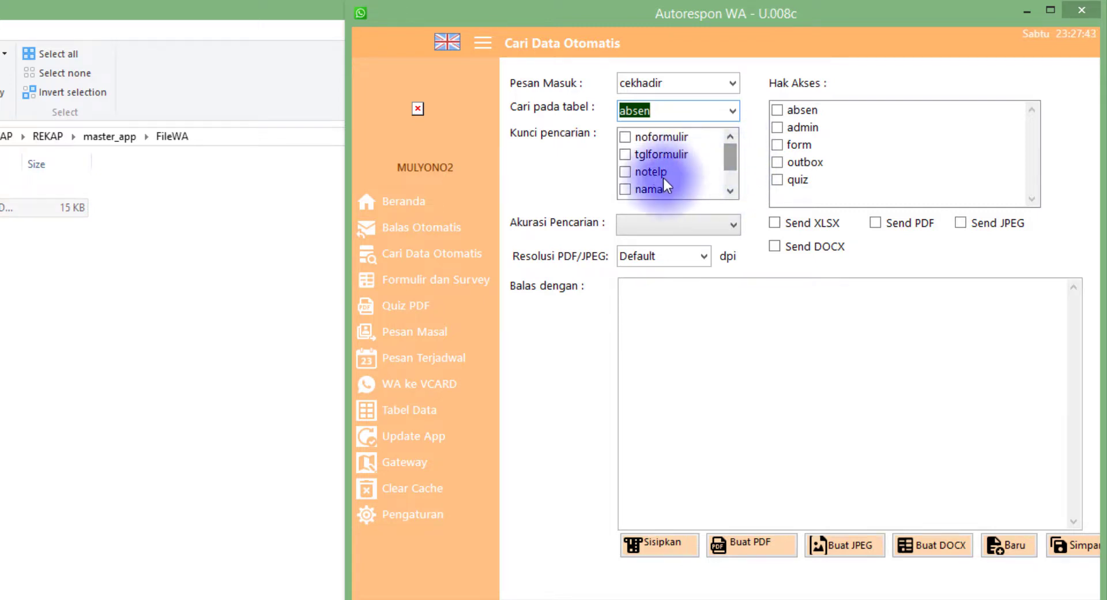
click(657, 154)
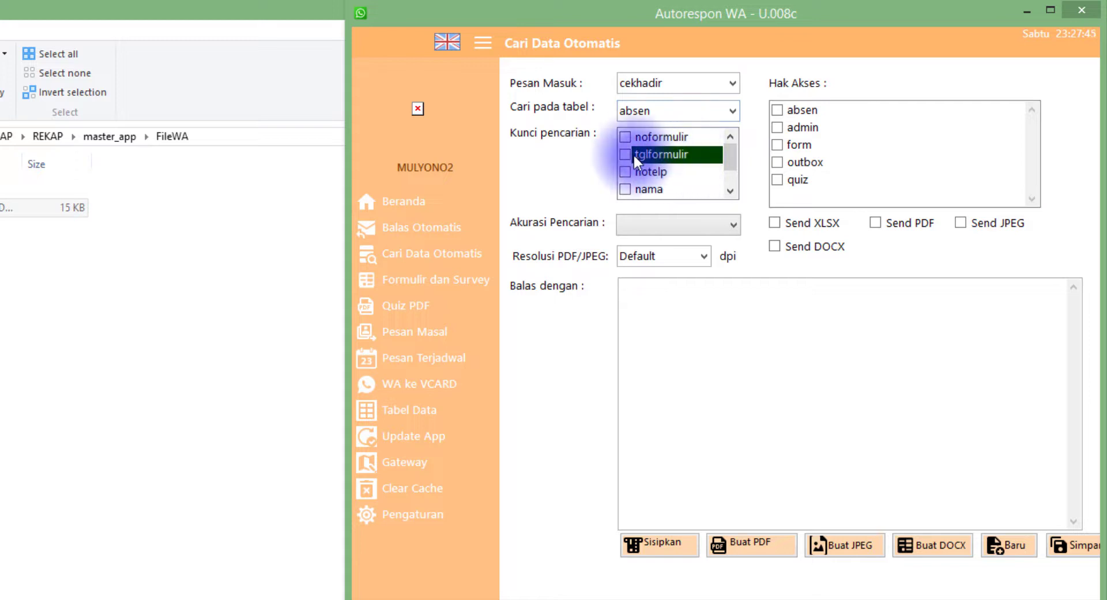
drag(729, 147, 728, 167)
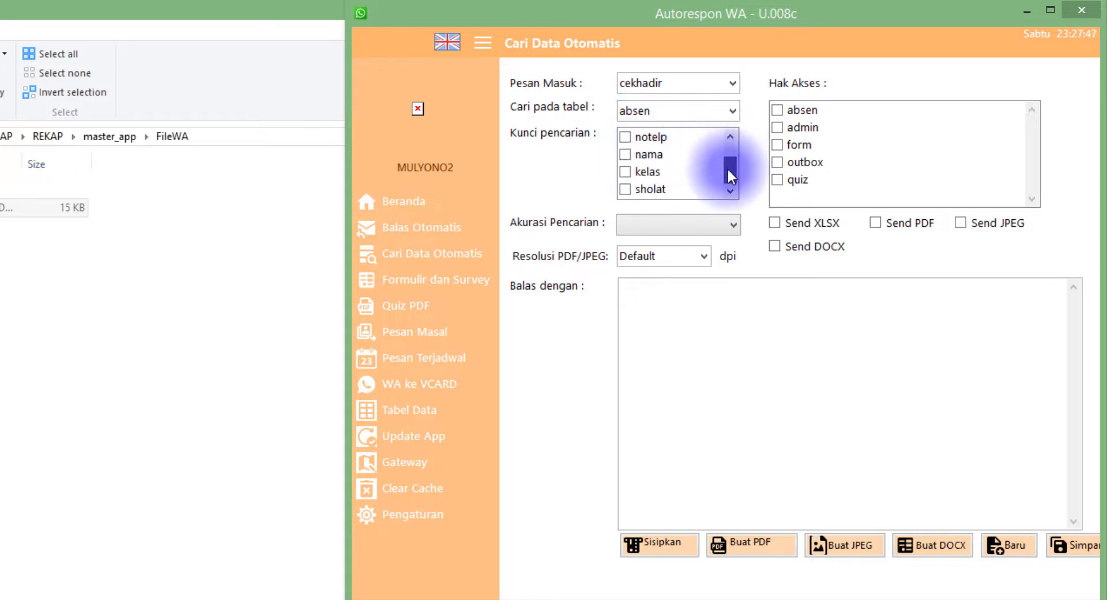
click(626, 173)
scroll(693, 173, up, 1)
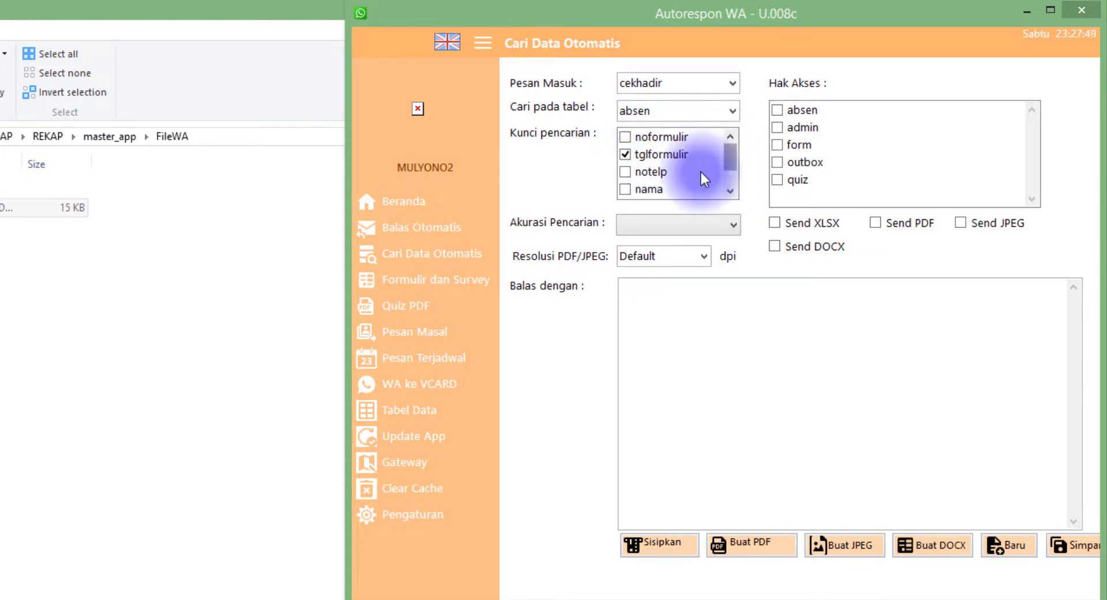
scroll(686, 176, down, 1)
scroll(669, 173, up, 1)
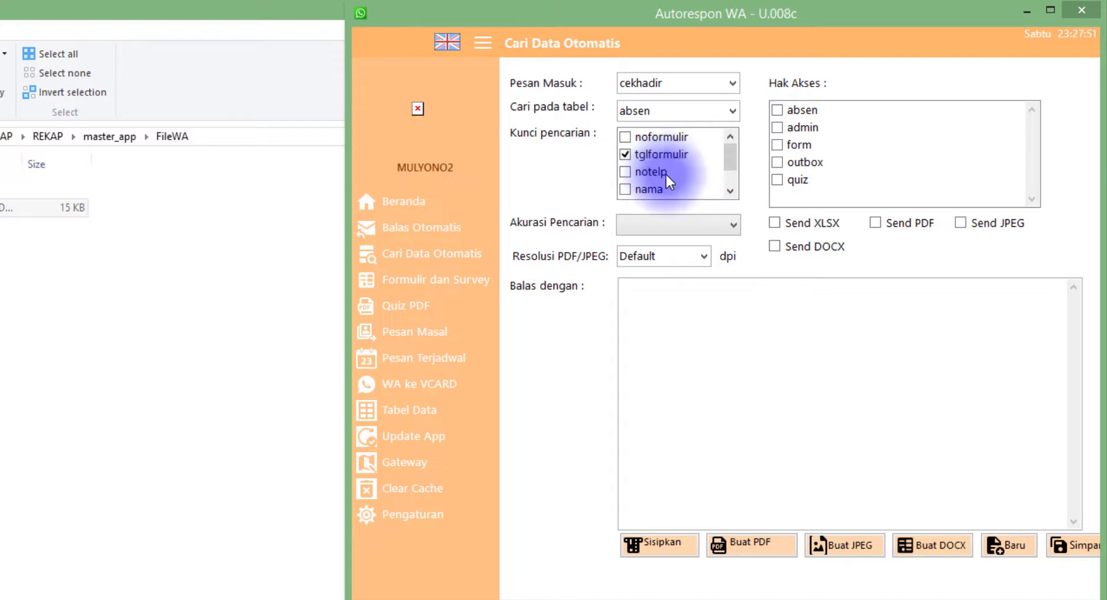
scroll(681, 171, down, 2)
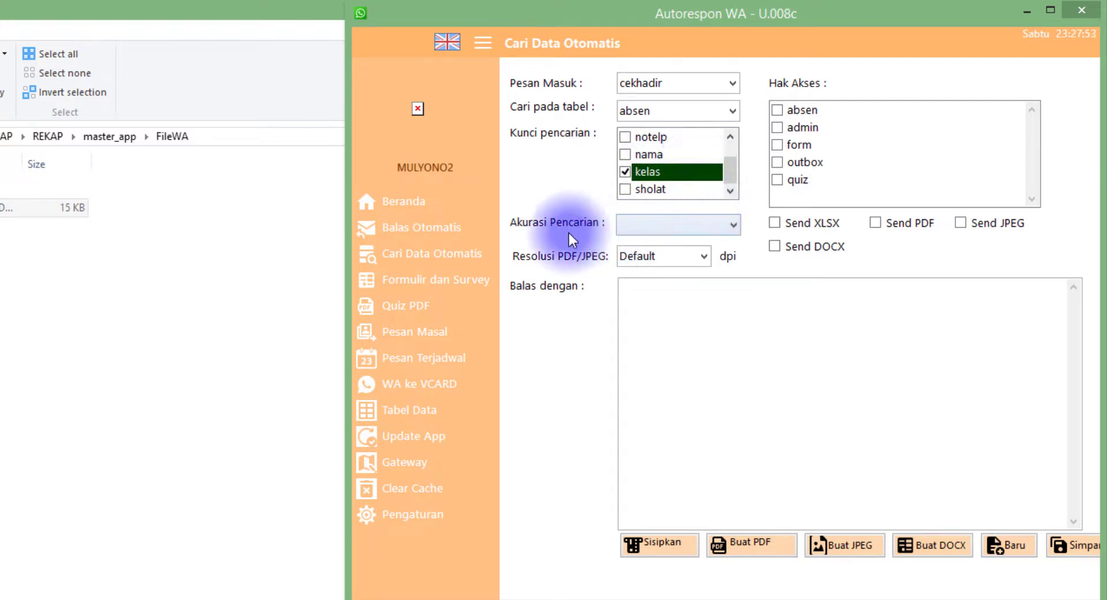
Set Akurasi Pencarian to LIKE and review the tglformulir and kelas search keys
click(645, 225)
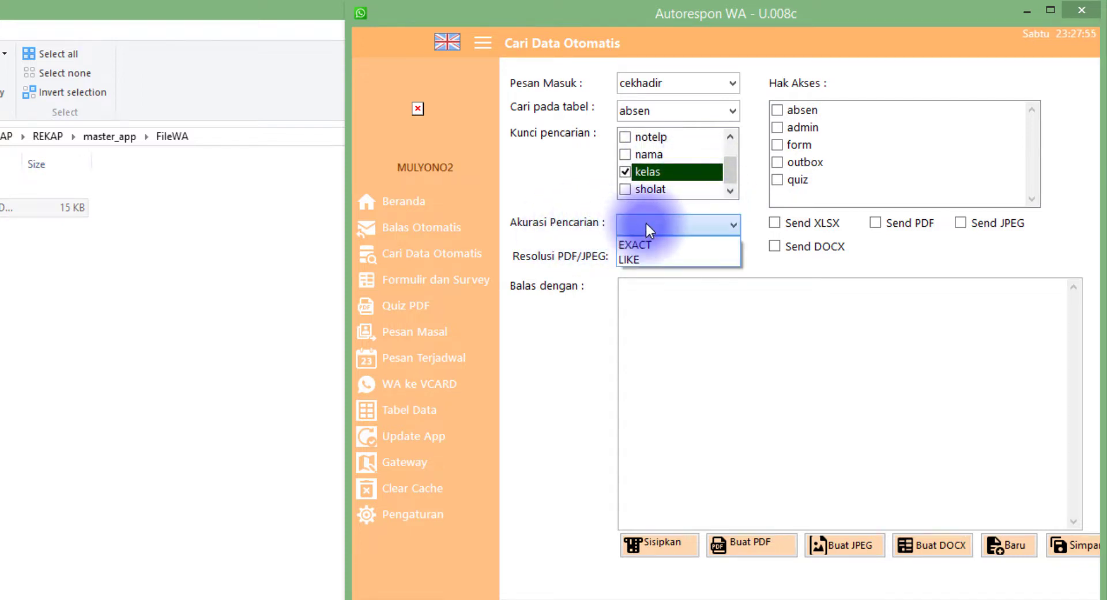
click(639, 258)
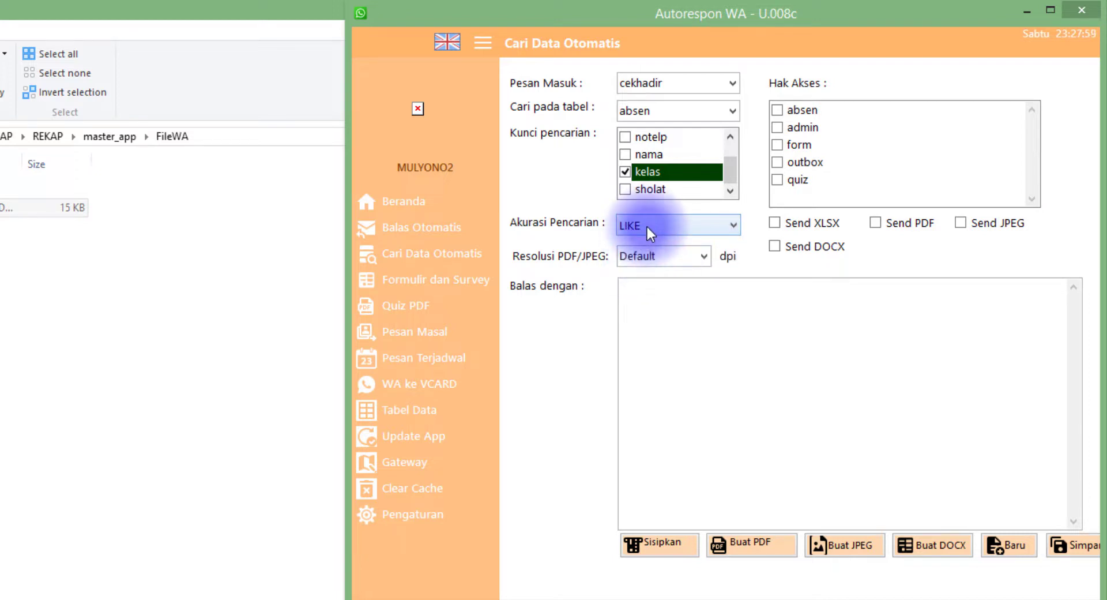
drag(729, 168, 729, 147)
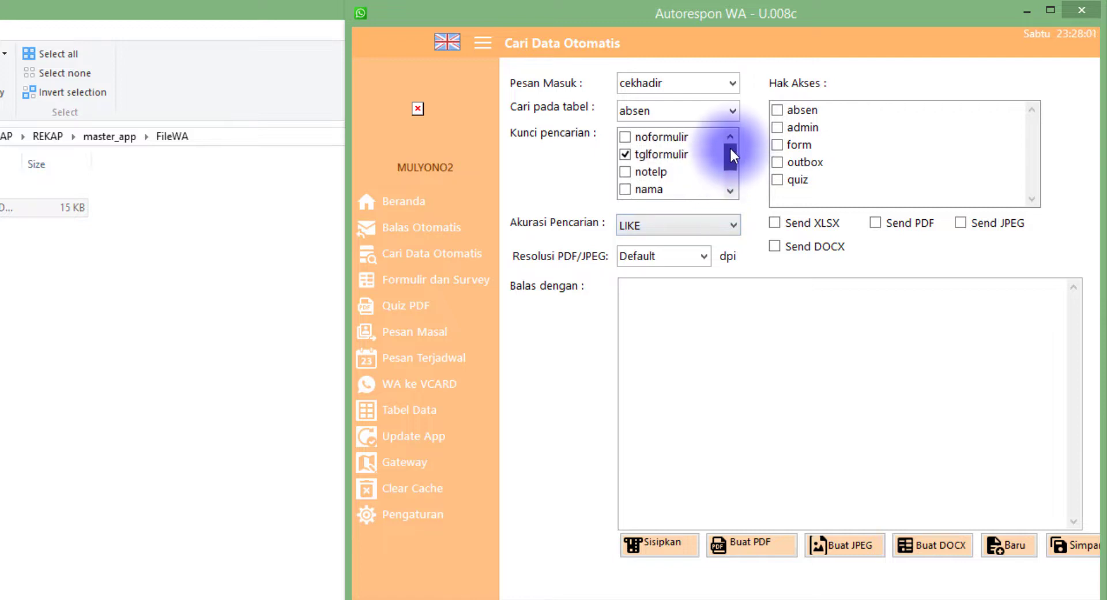
click(666, 153)
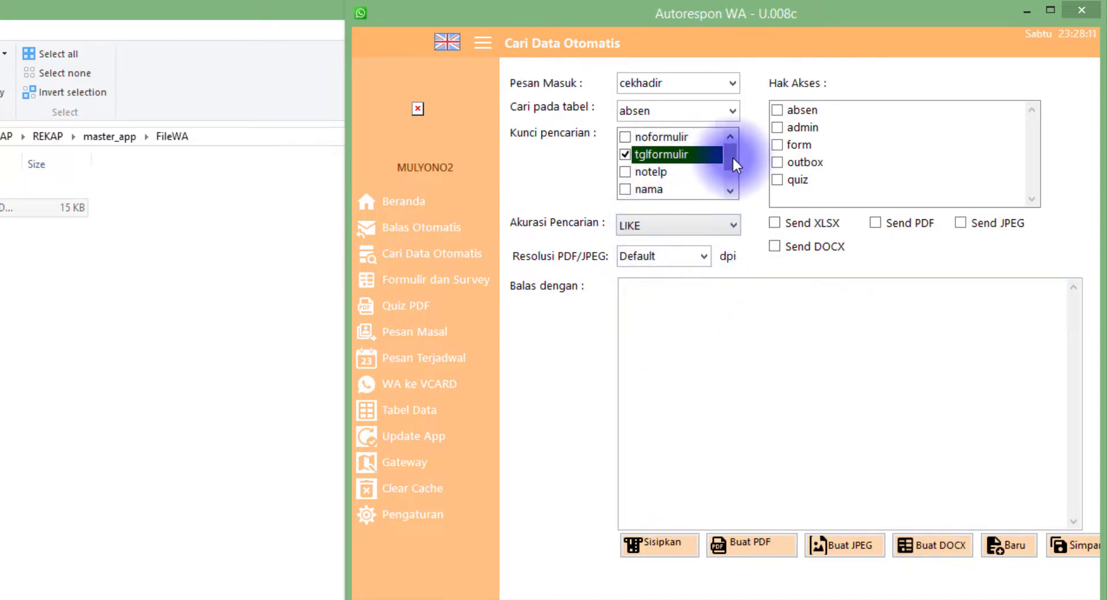
drag(733, 158, 731, 186)
click(680, 173)
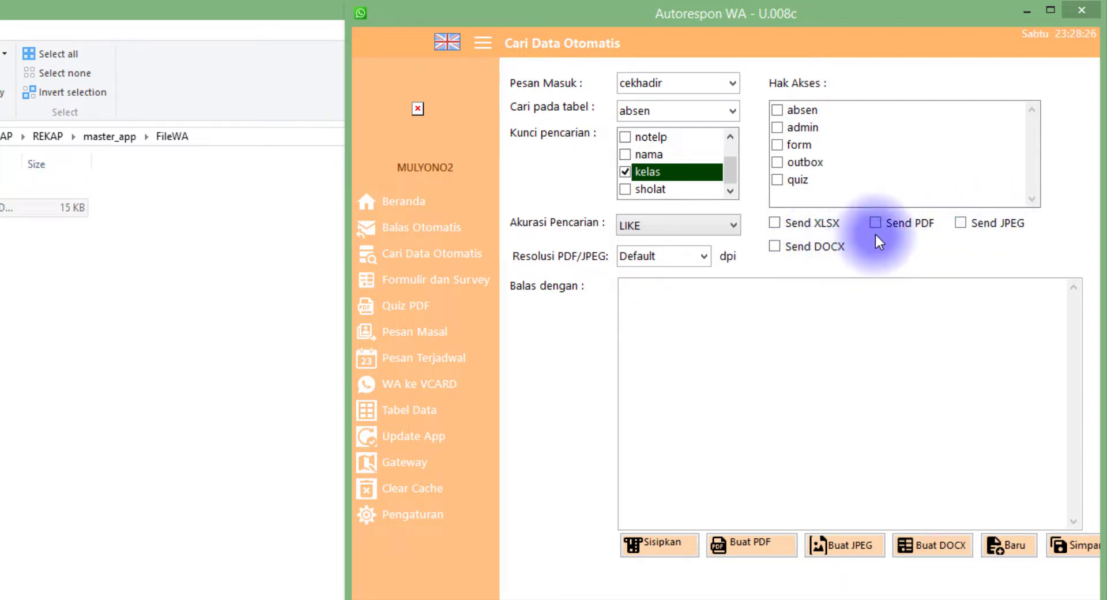
Try the Send PDF, Send DOCX, Send JPEG and Send XLSX output options one after another
click(894, 225)
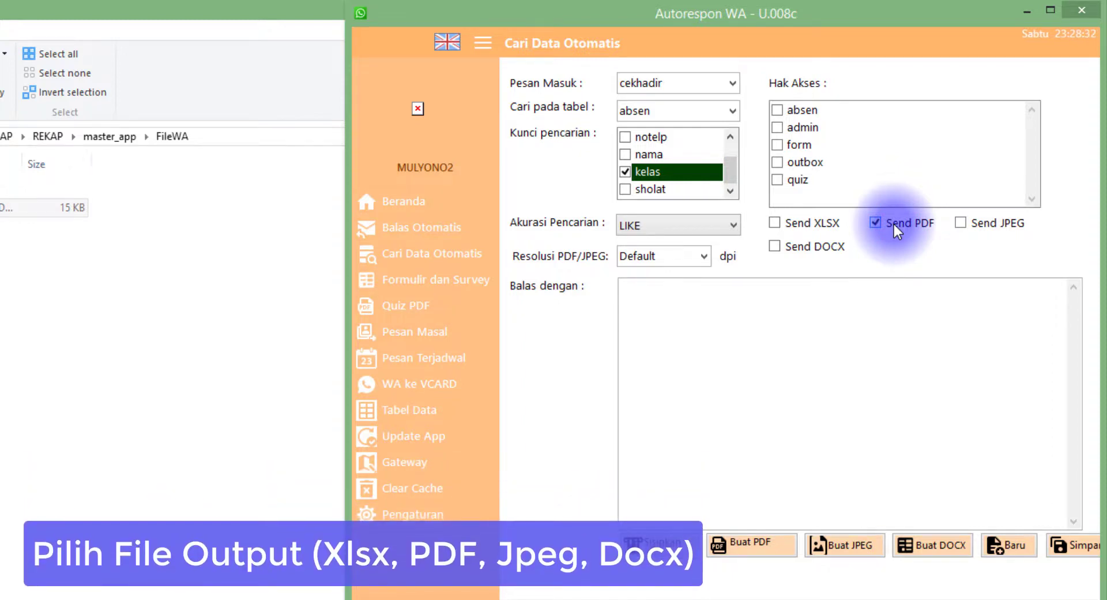
click(820, 252)
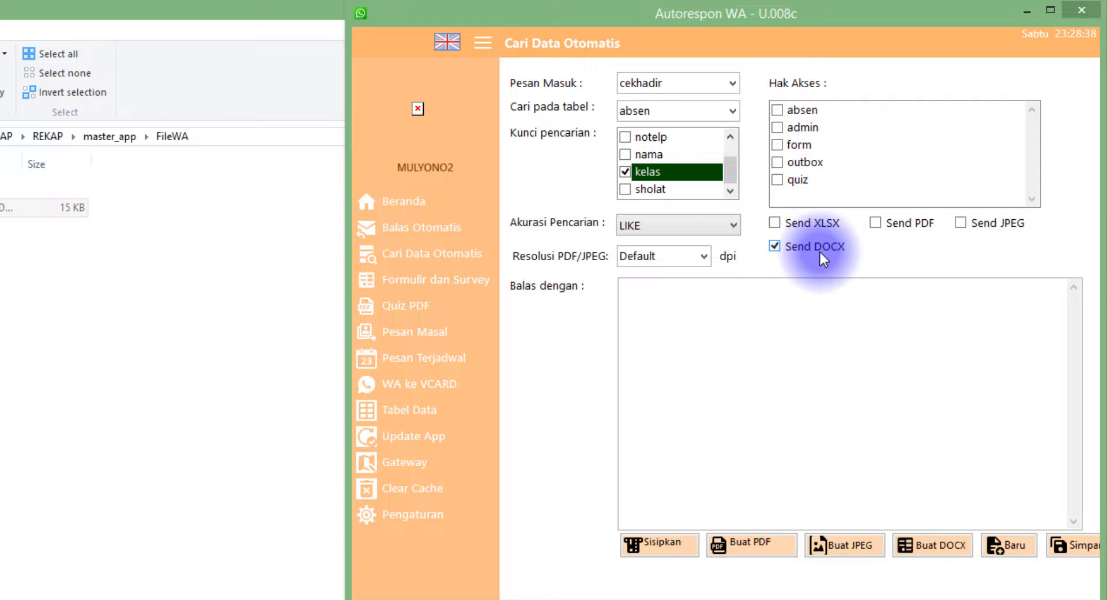
click(984, 221)
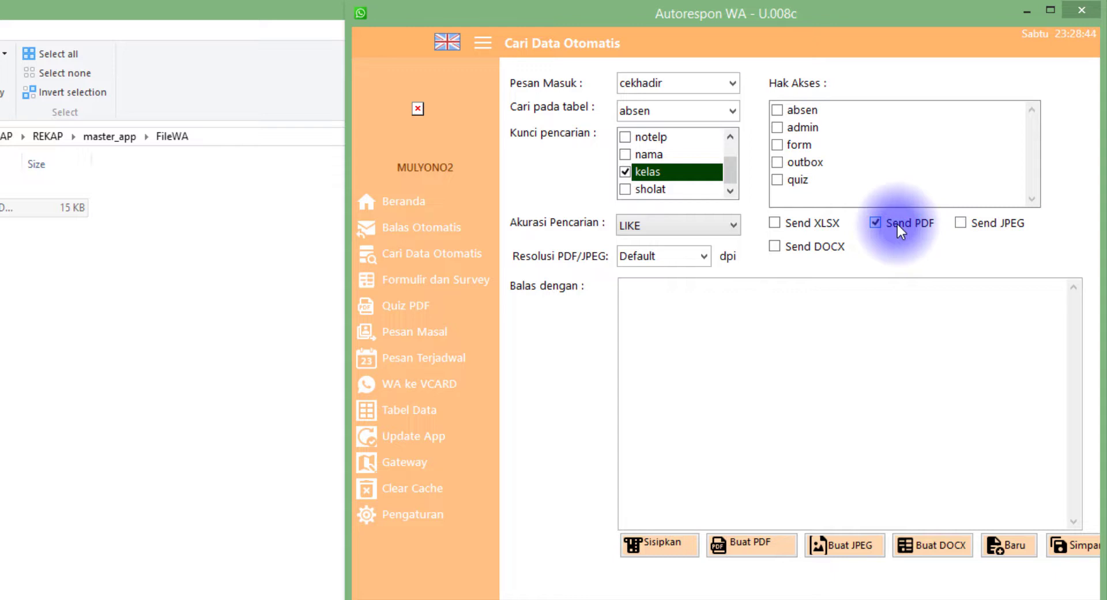
click(800, 247)
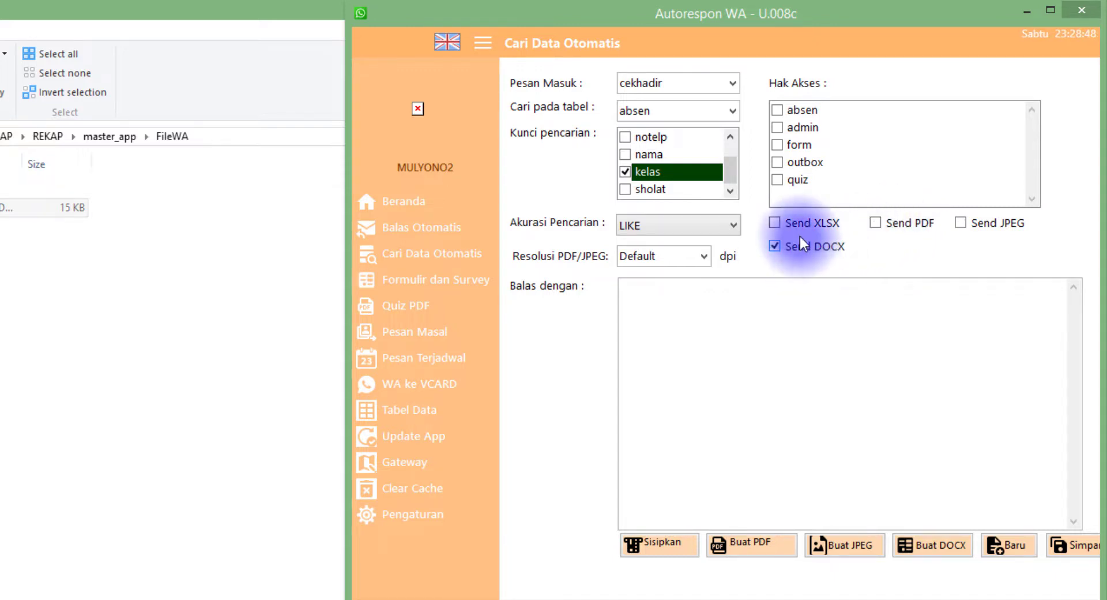
click(801, 222)
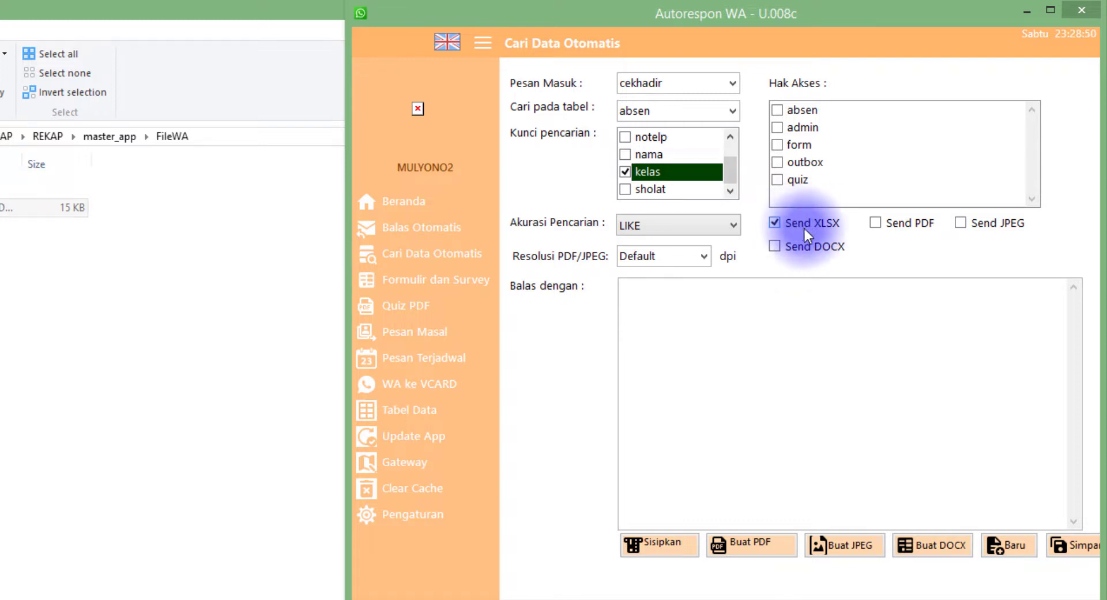
click(805, 245)
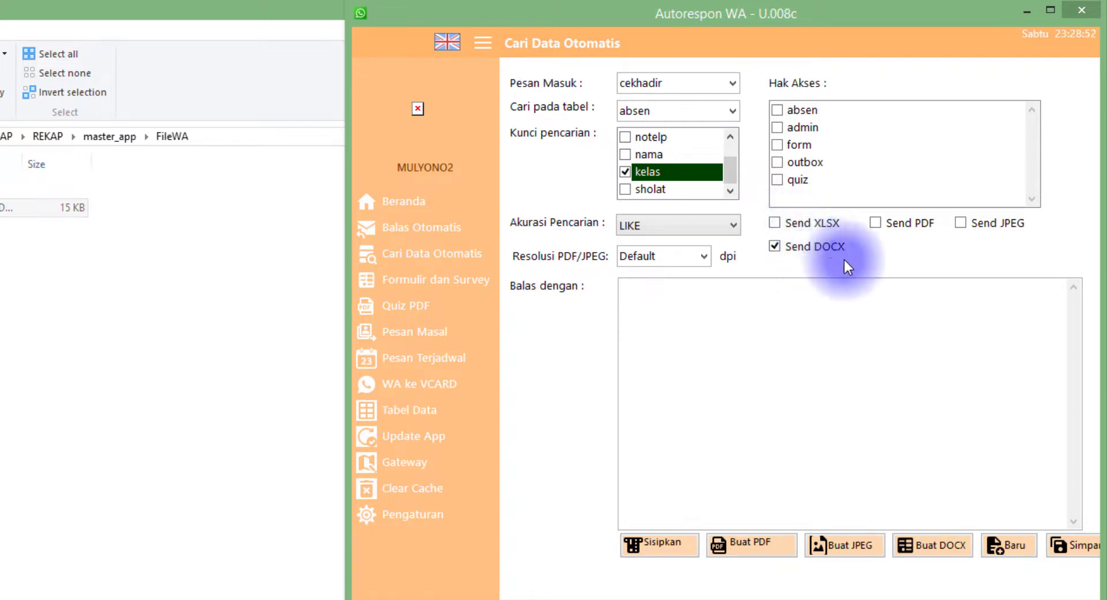
Choose Send PDF as the output format and save the cekhadir search rule
click(887, 223)
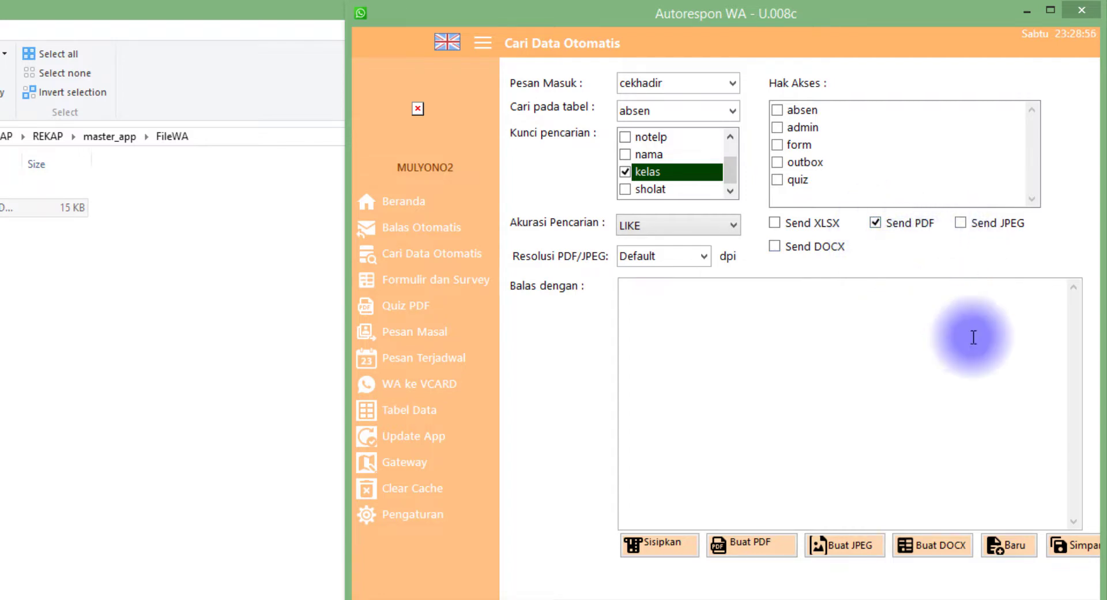
click(1058, 548)
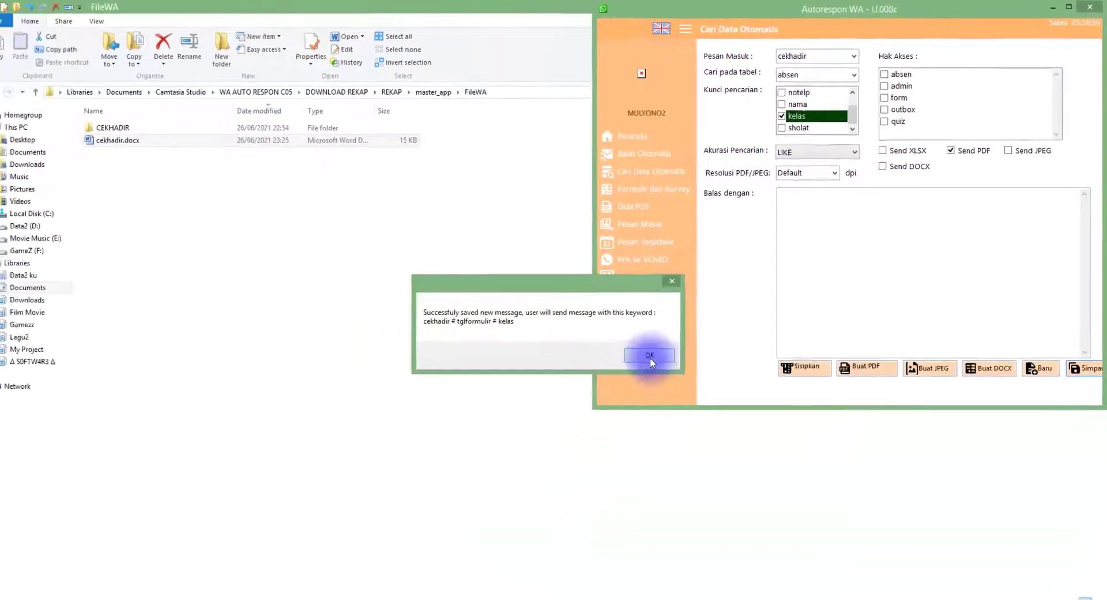
click(649, 356)
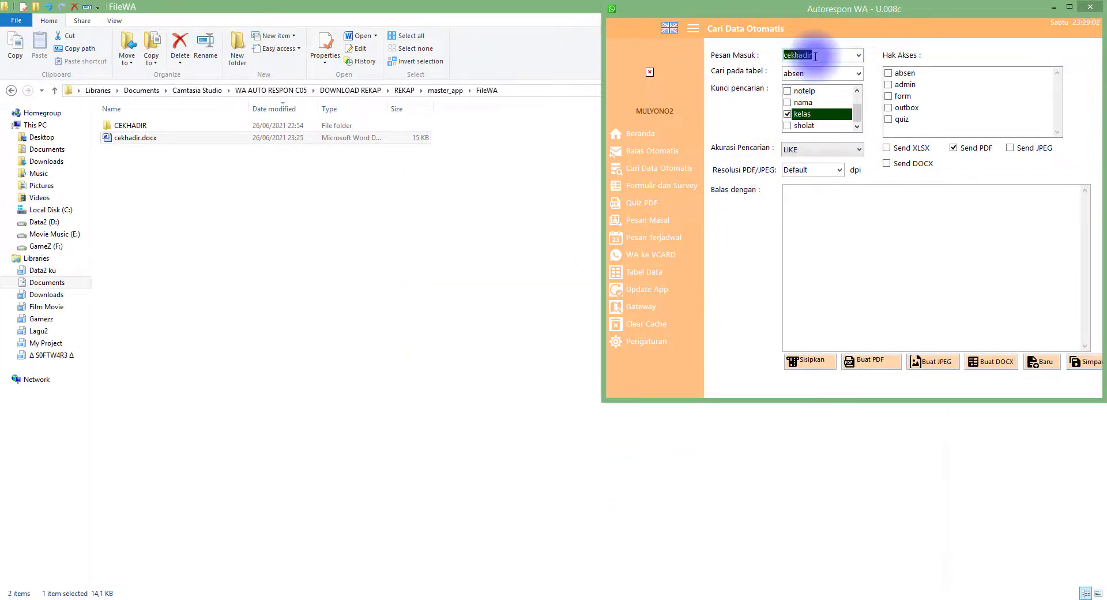
Recheck the saved cekhadir keyword and its enabled tglformulir and kelas search keys
scroll(836, 101, up, 2)
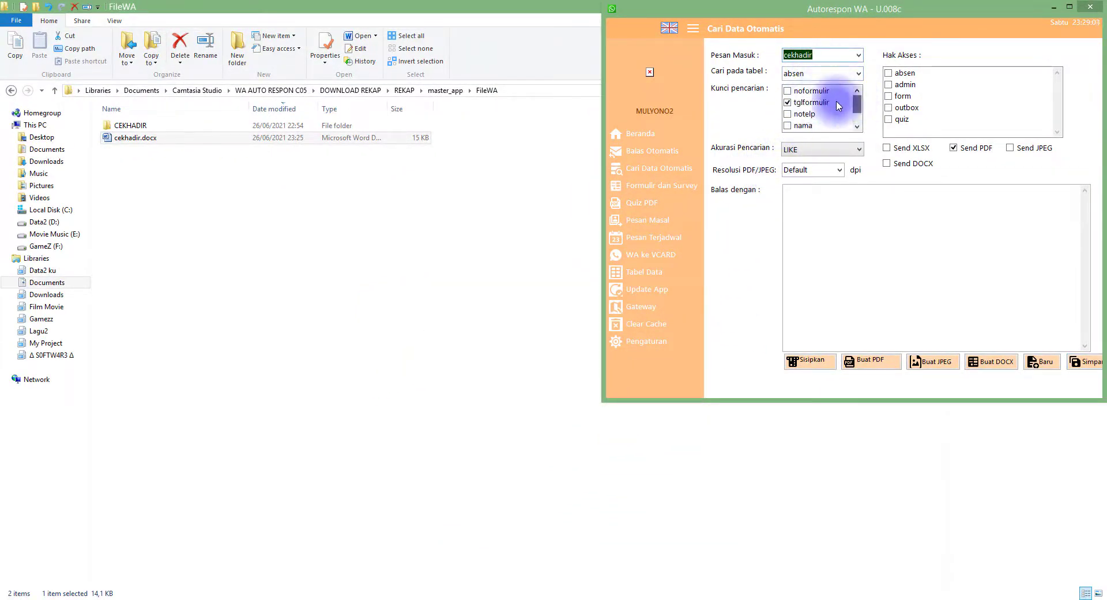
click(822, 104)
scroll(842, 95, down, 1)
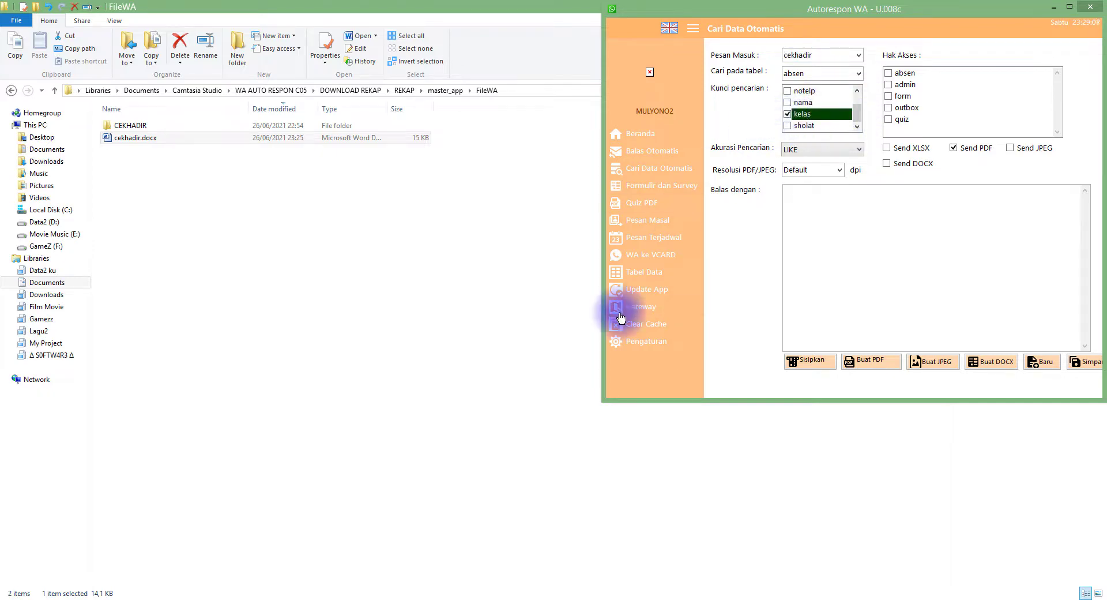
Switch to WhatsApp Web, open the chat with the saved contact and begin a message with CEKHADIR#
click(695, 595)
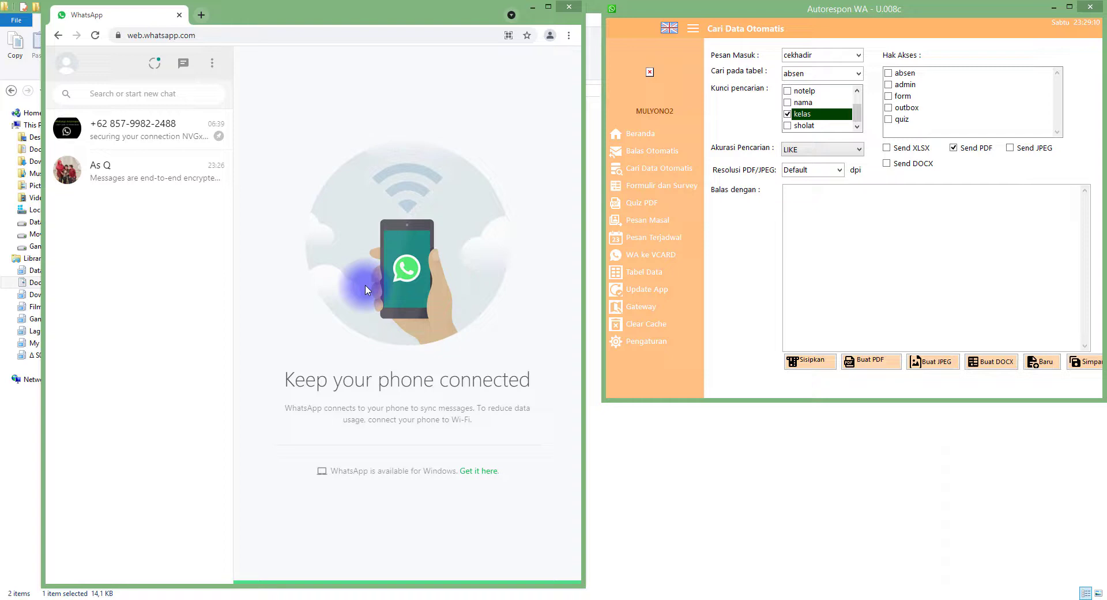
click(183, 176)
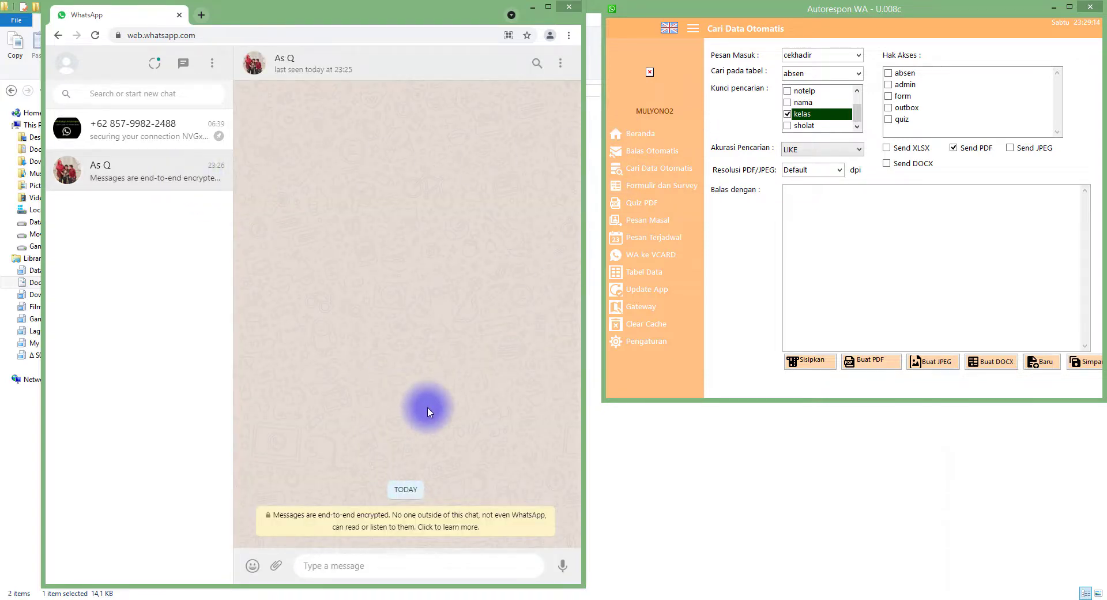
text(CEKHADIR)
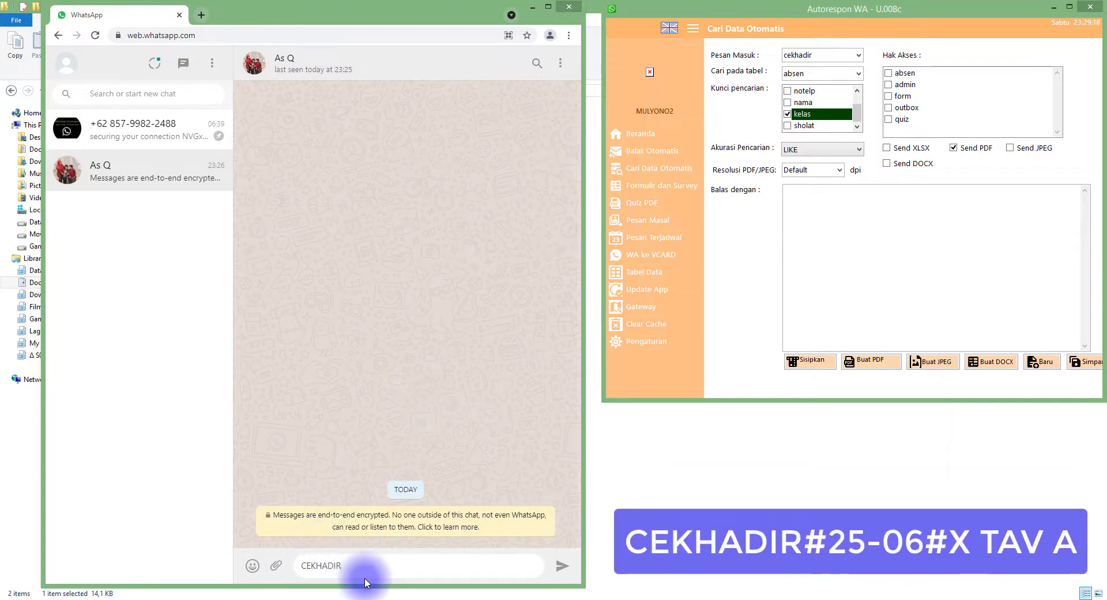
text(#)
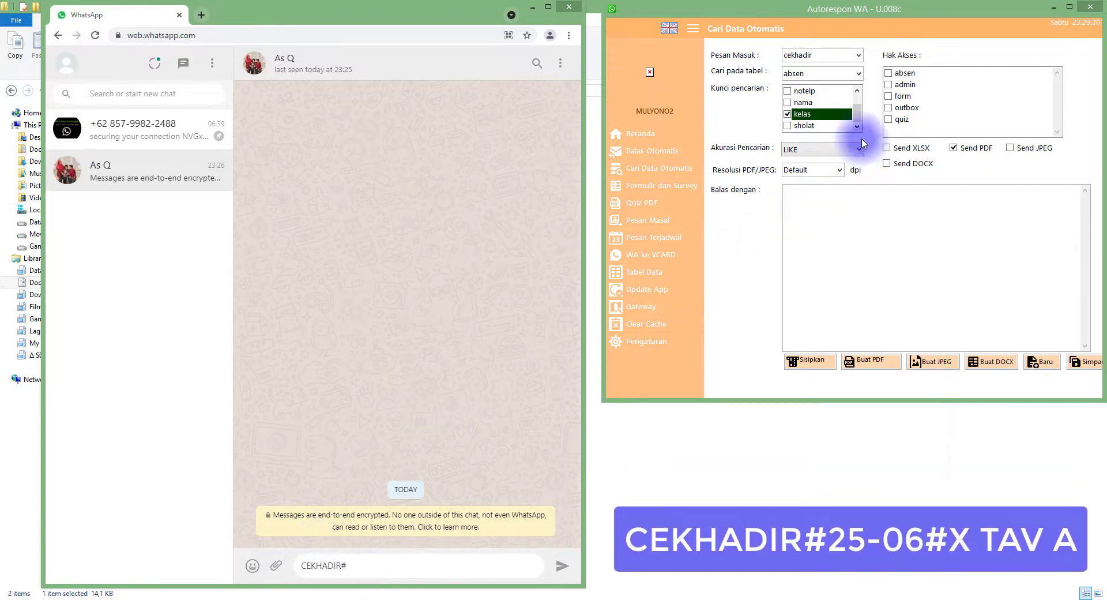
Check the tglformulir search key, then examine the date format in the TglFormulir column of the absen table under Tabel Data
drag(861, 111, 858, 100)
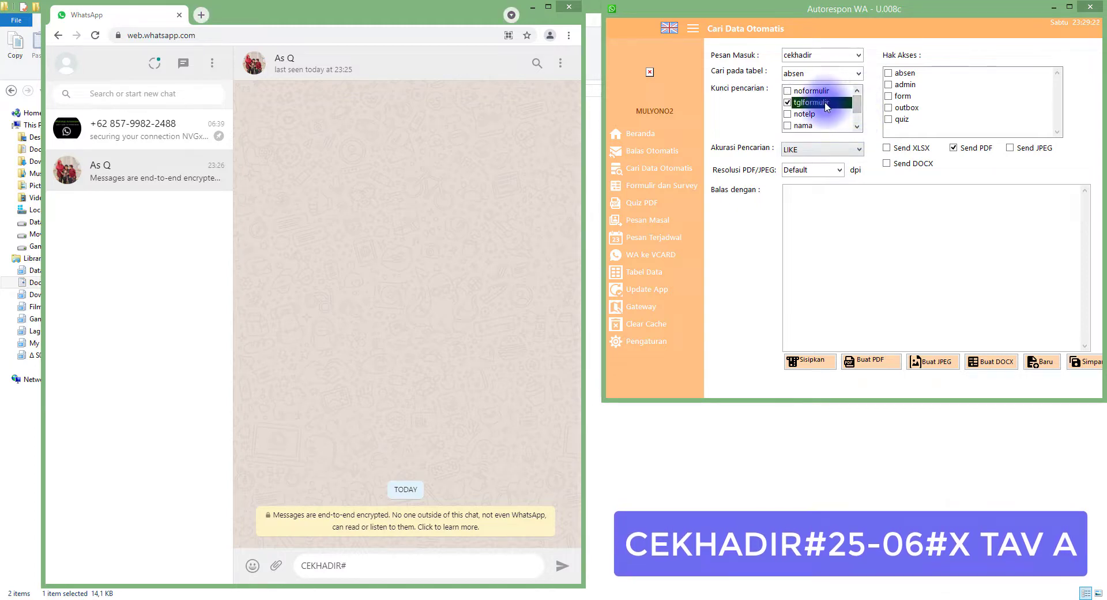
click(646, 275)
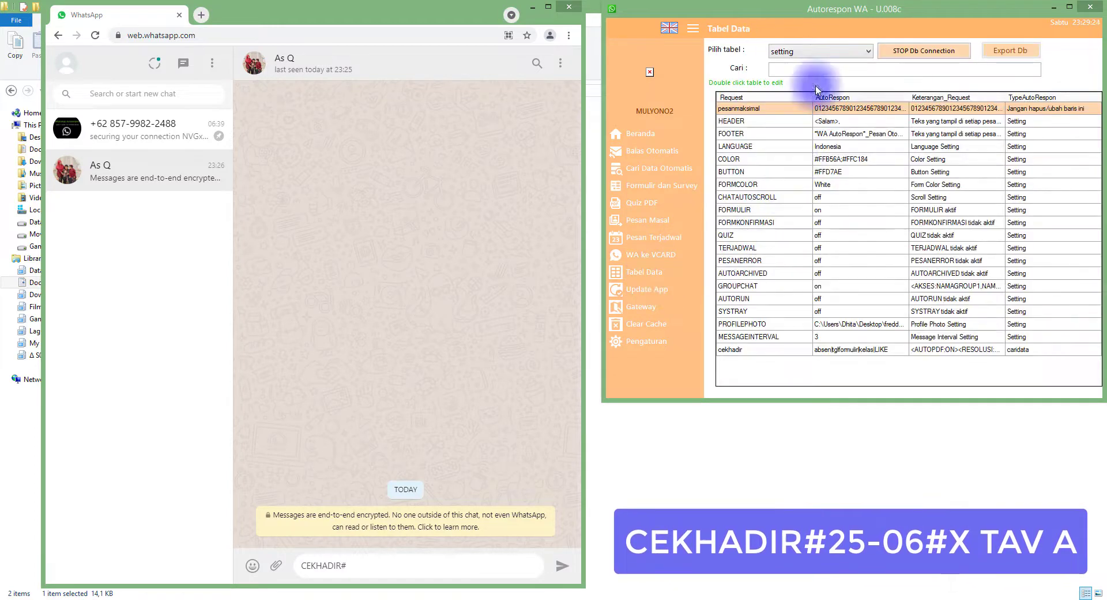
click(819, 51)
click(808, 60)
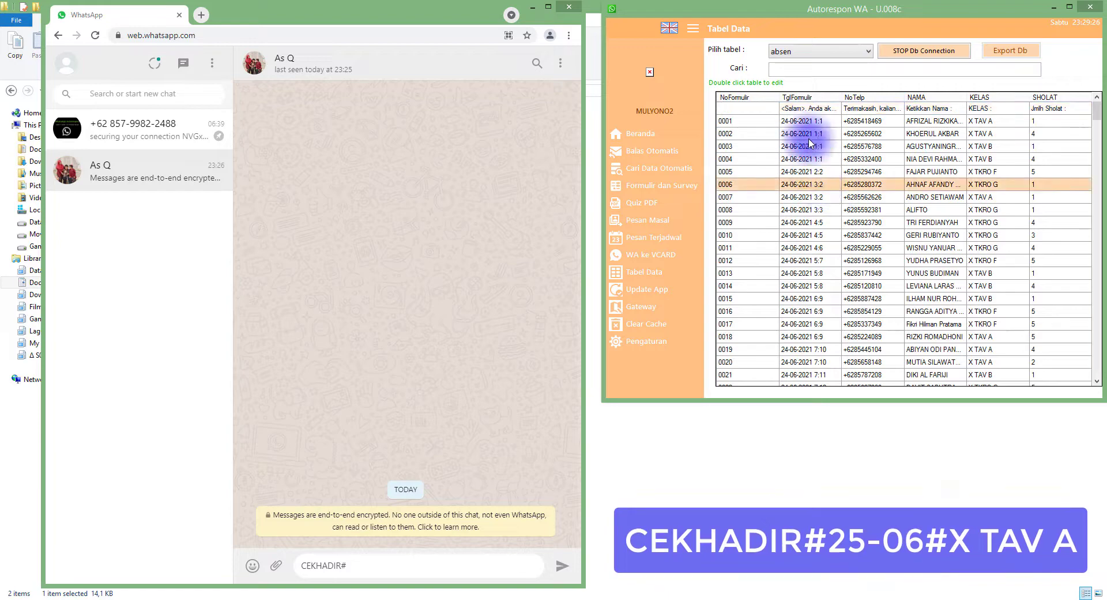
scroll(799, 190, down, 20)
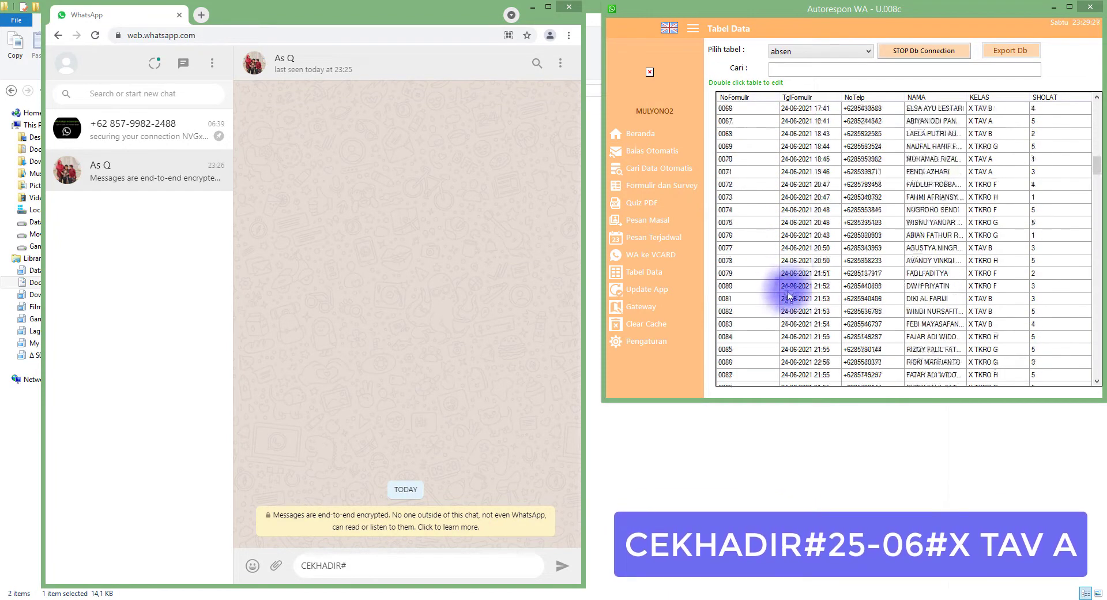
scroll(790, 300, down, 20)
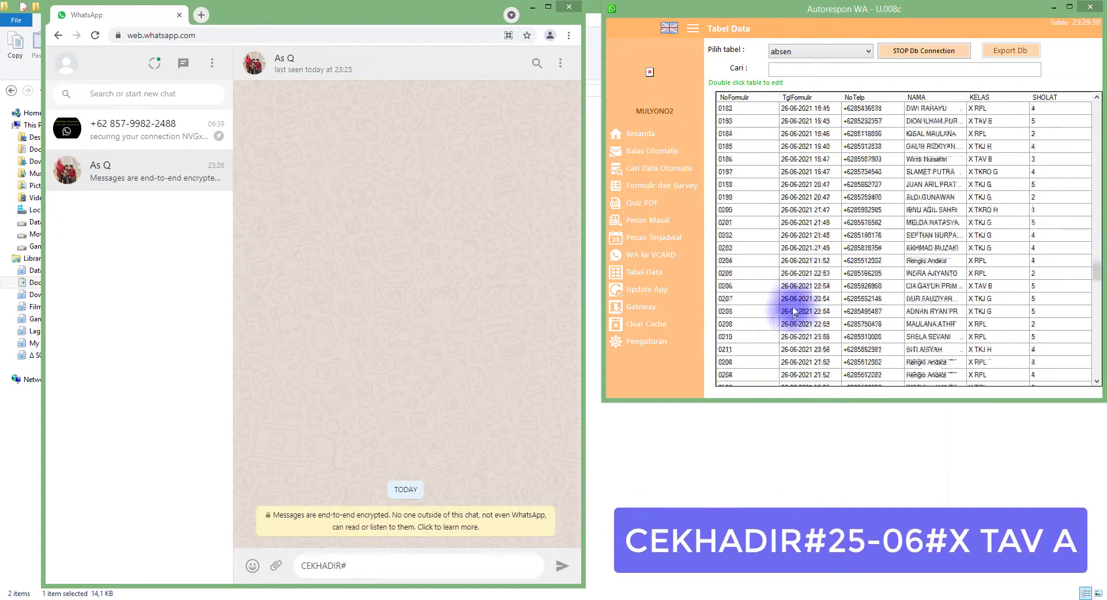
scroll(795, 312, up, 20)
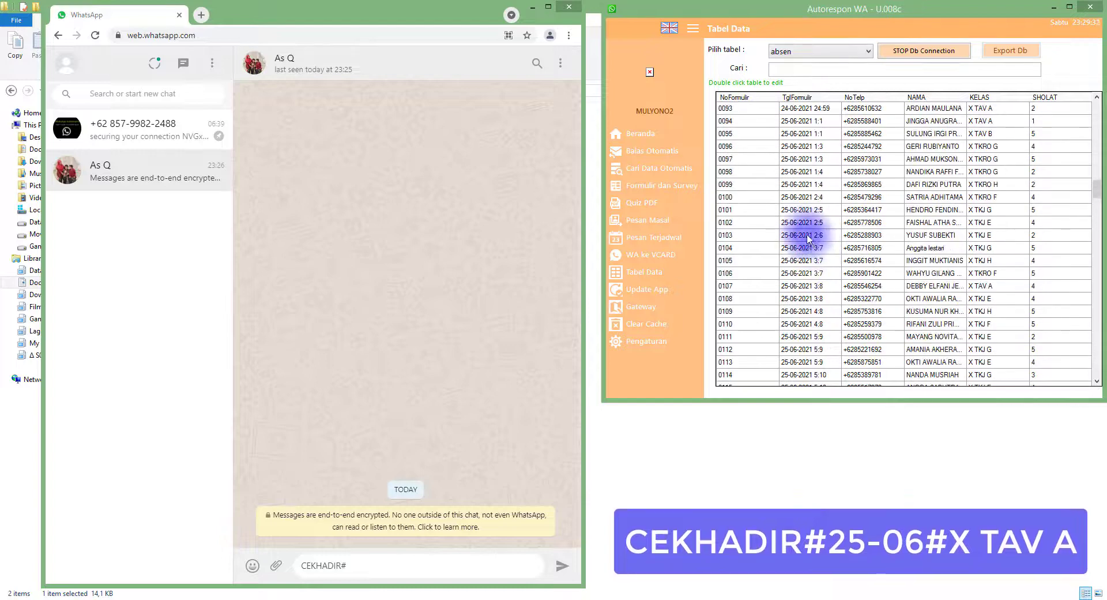
click(798, 197)
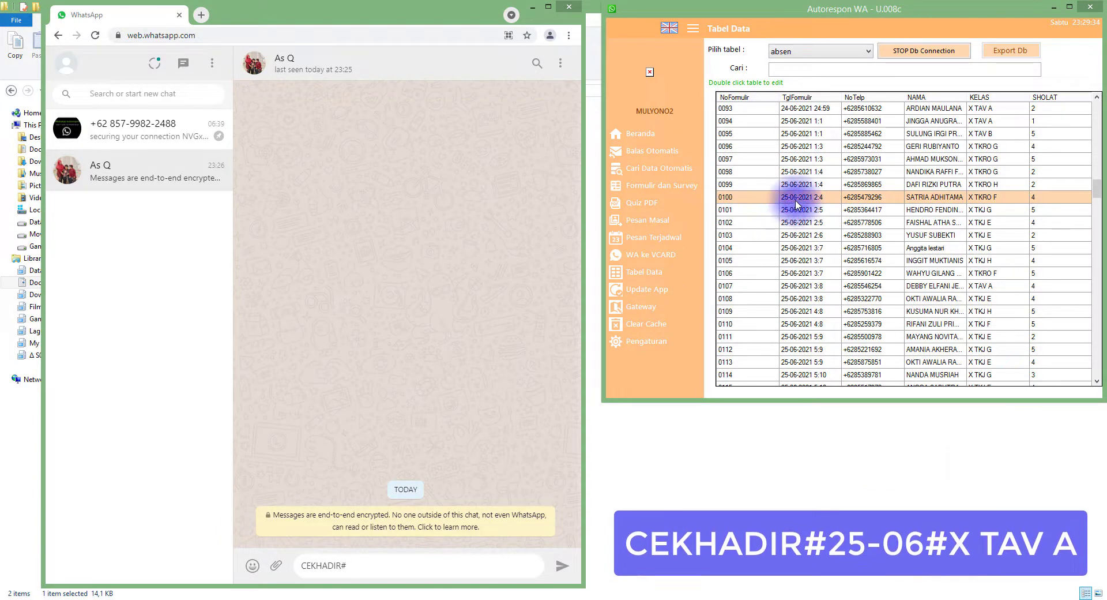
Extend the WhatsApp draft with the date 25-06 and a # separator, checking it against the Cari Data Otomatis search keys
click(370, 566)
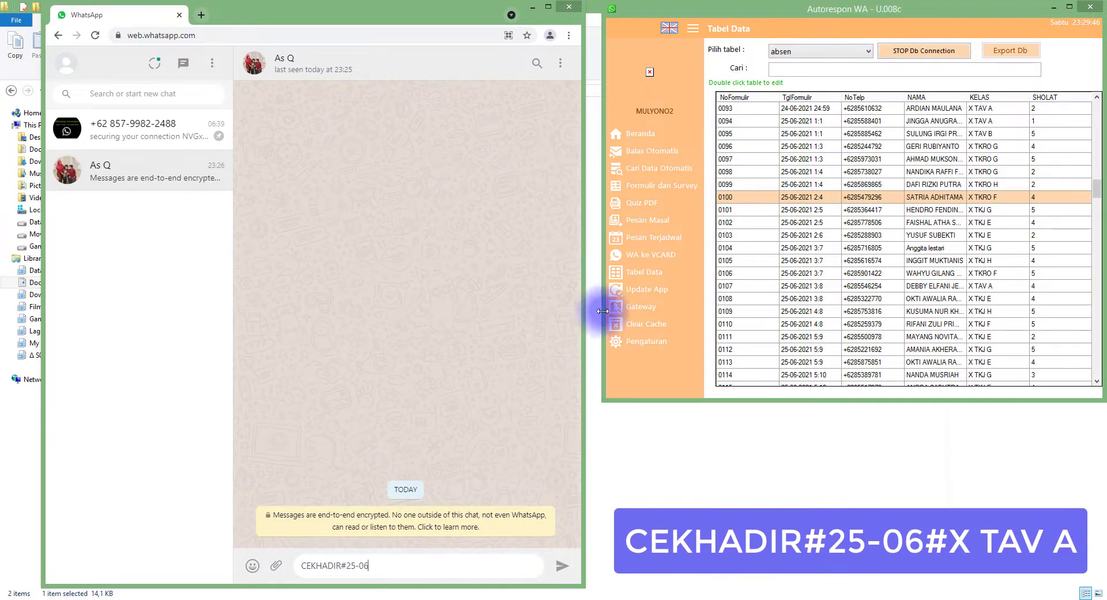
click(651, 170)
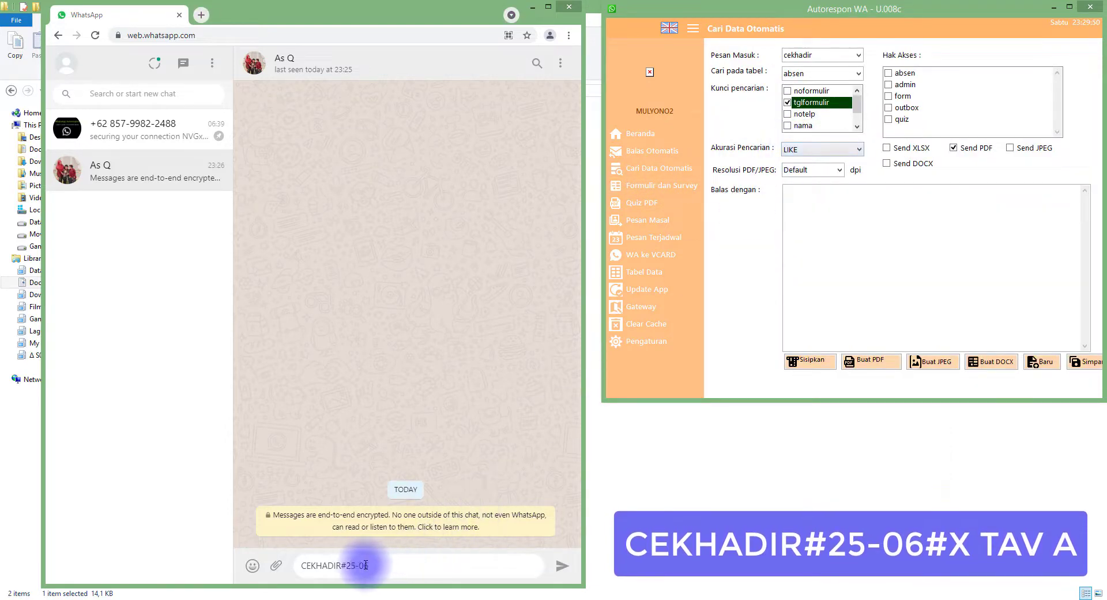
drag(346, 566, 392, 565)
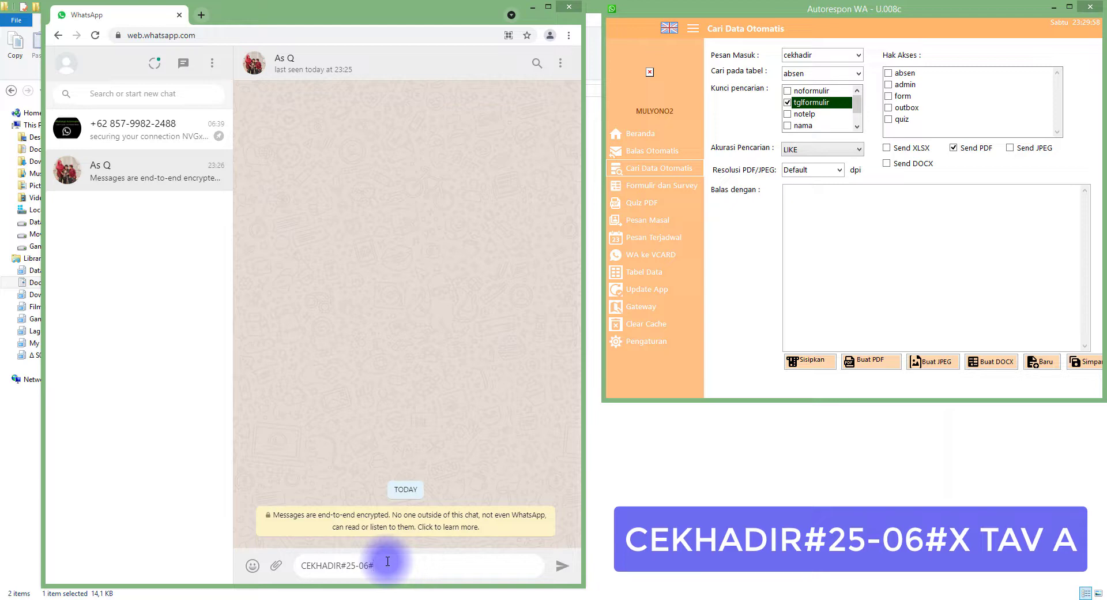
Check the kelas search key and complete the WhatsApp draft with the class X TAV A
drag(856, 102, 855, 111)
click(806, 117)
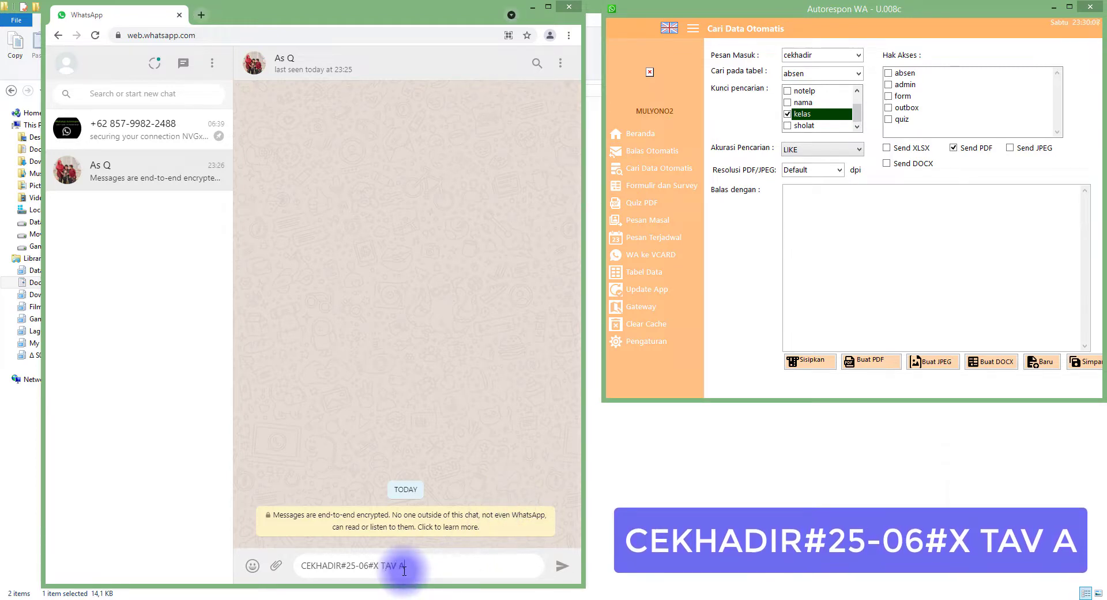
drag(404, 570, 376, 568)
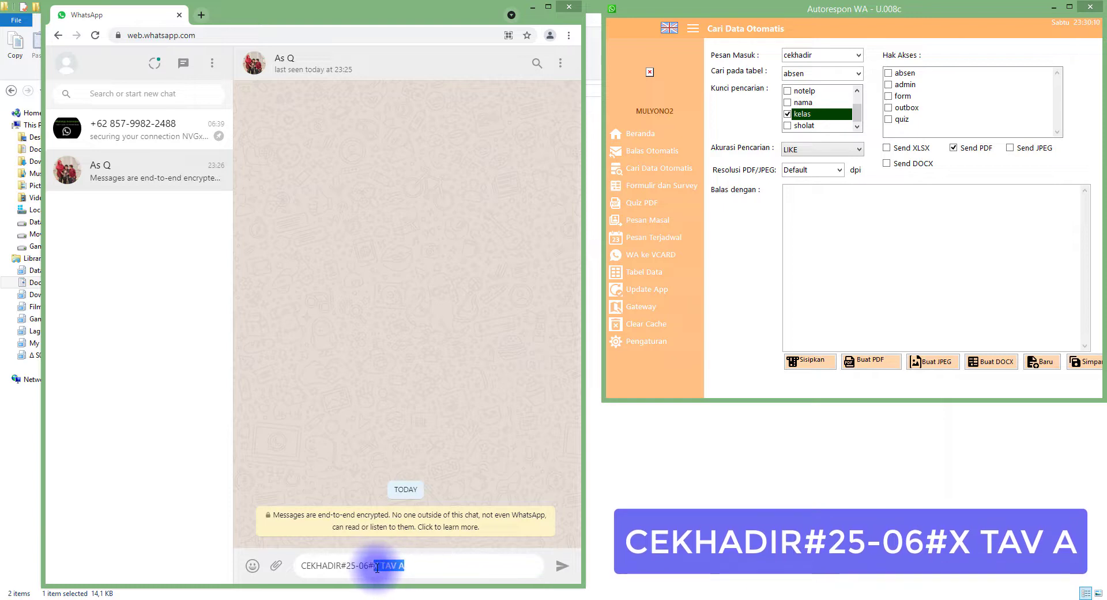
click(415, 566)
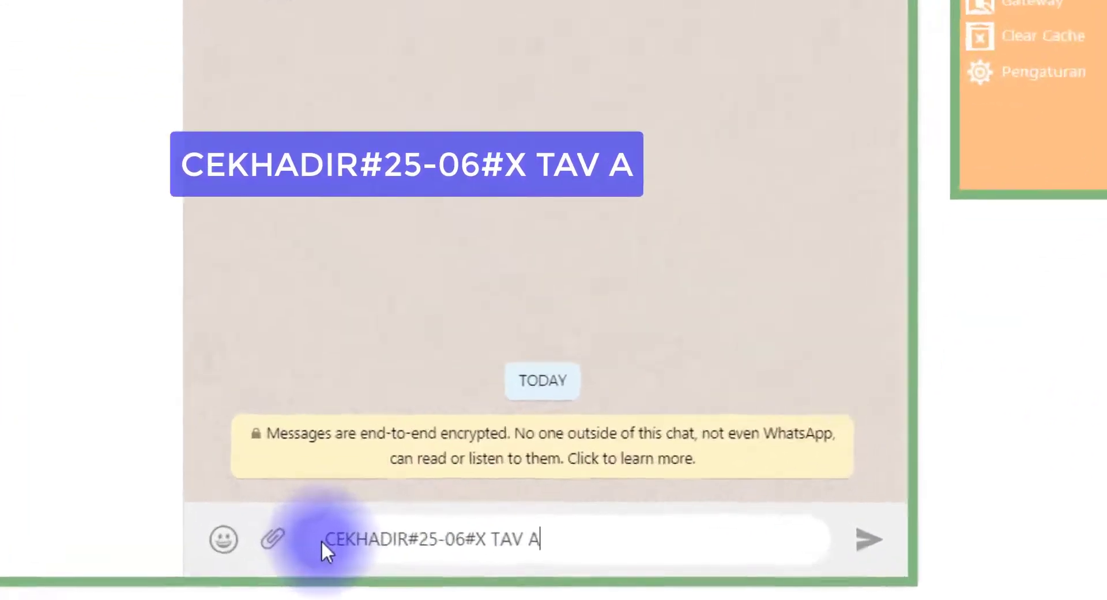
Review each part of the request CEKHADIR#25-06#X TAV A and send it in the WhatsApp chat
drag(325, 539, 584, 530)
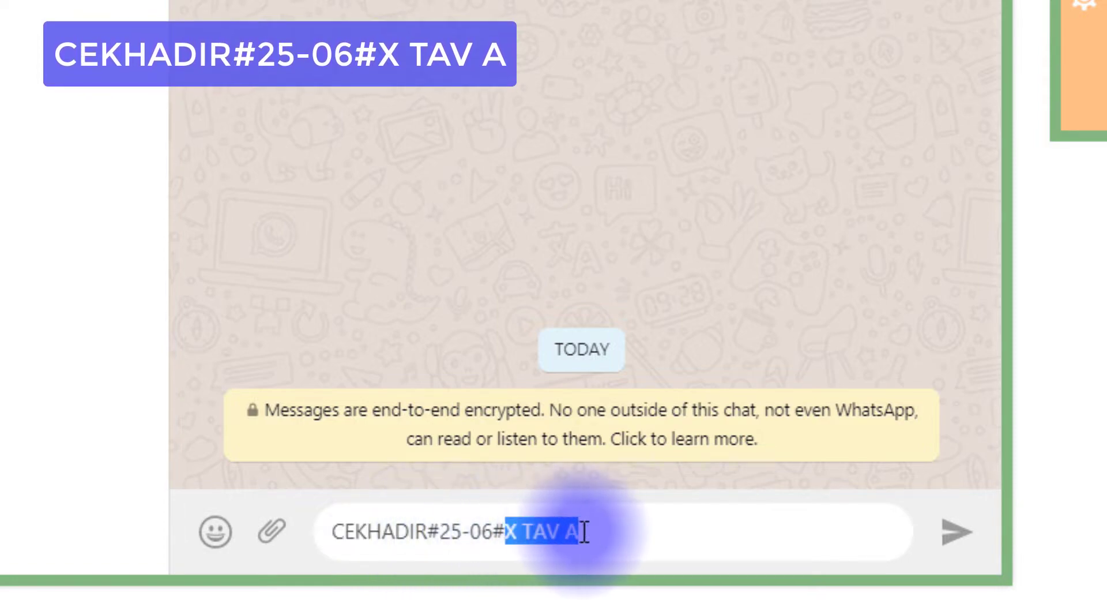
click(616, 529)
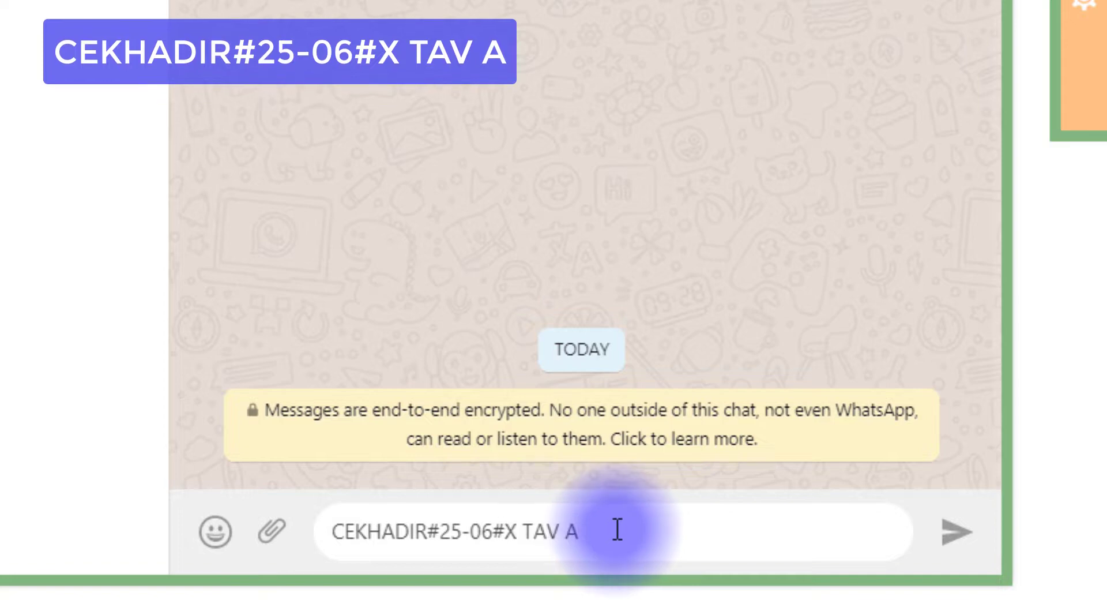
key(Return)
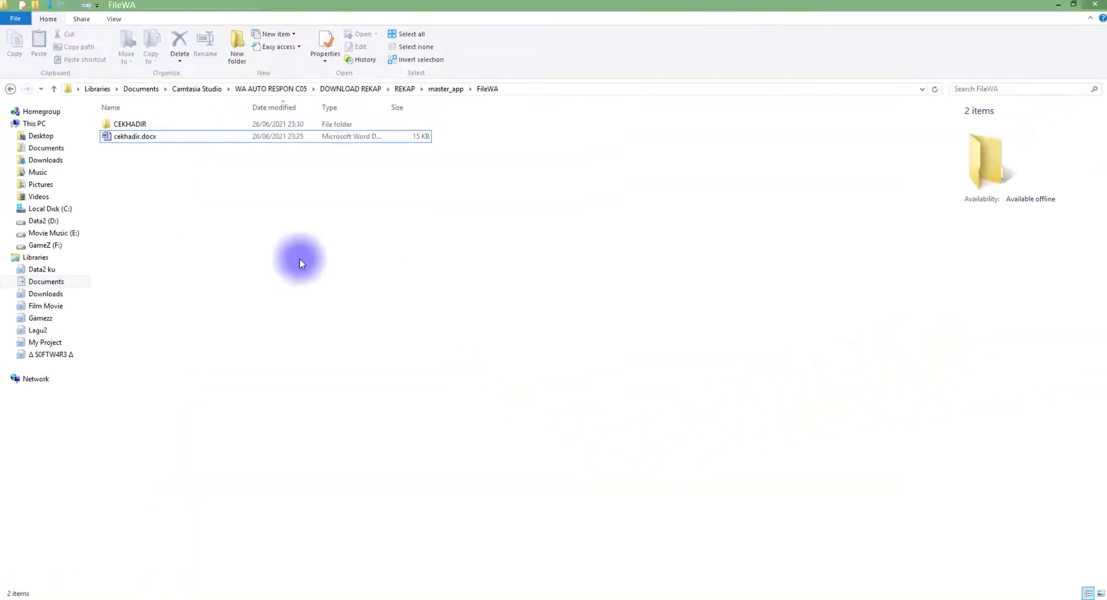
Check the PDF reply in the WhatsApp chat and open the CEKHADIR subfolder of FileWA to find the generated file
drag(182, 162, 151, 130)
click(219, 193)
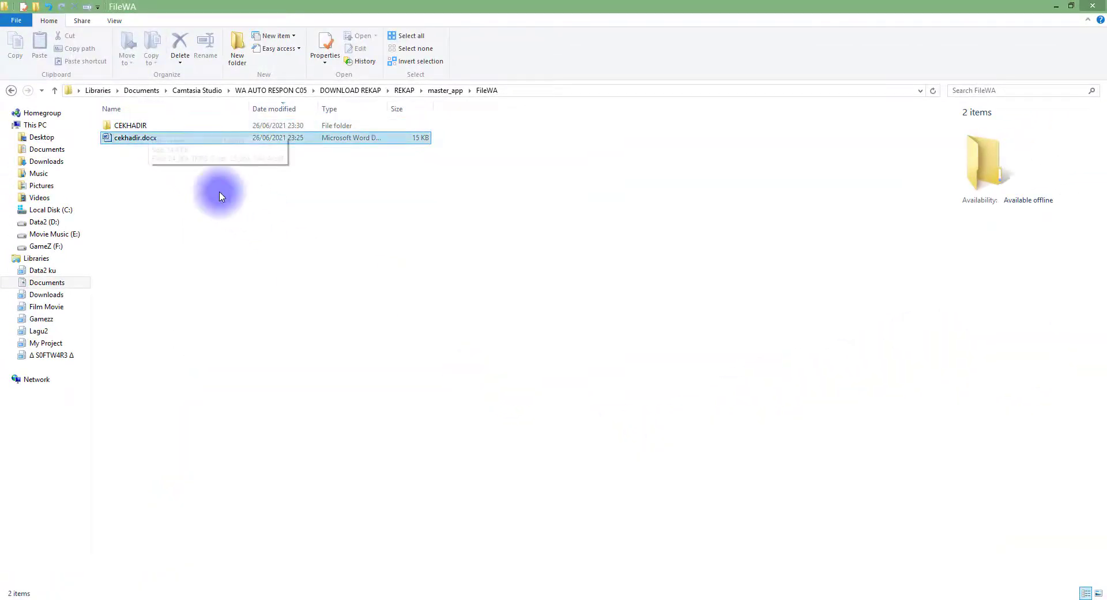
click(692, 597)
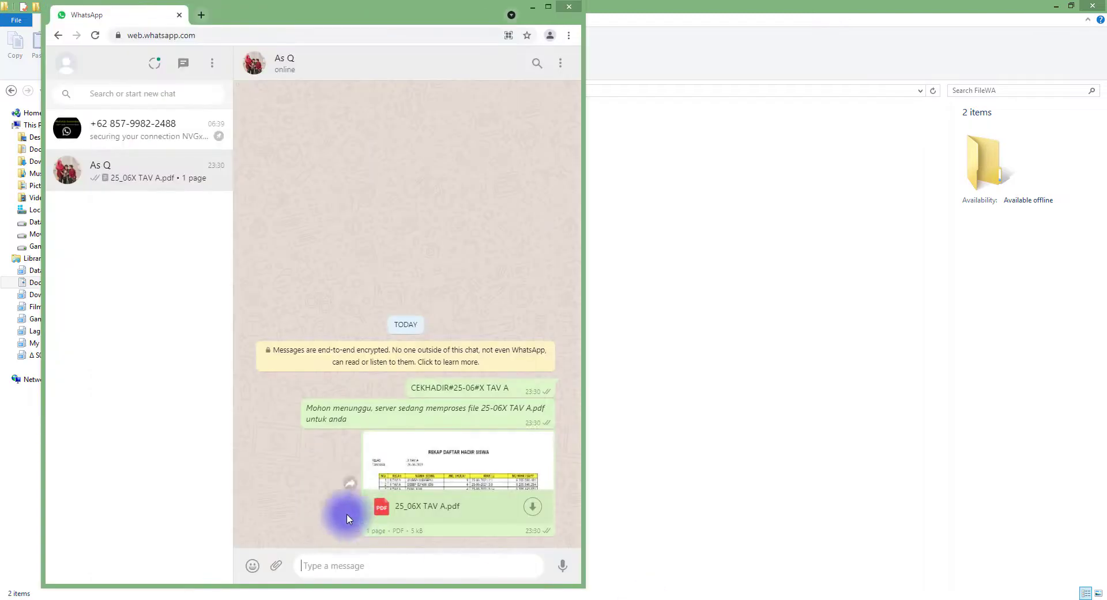
click(737, 391)
shift+click(147, 128)
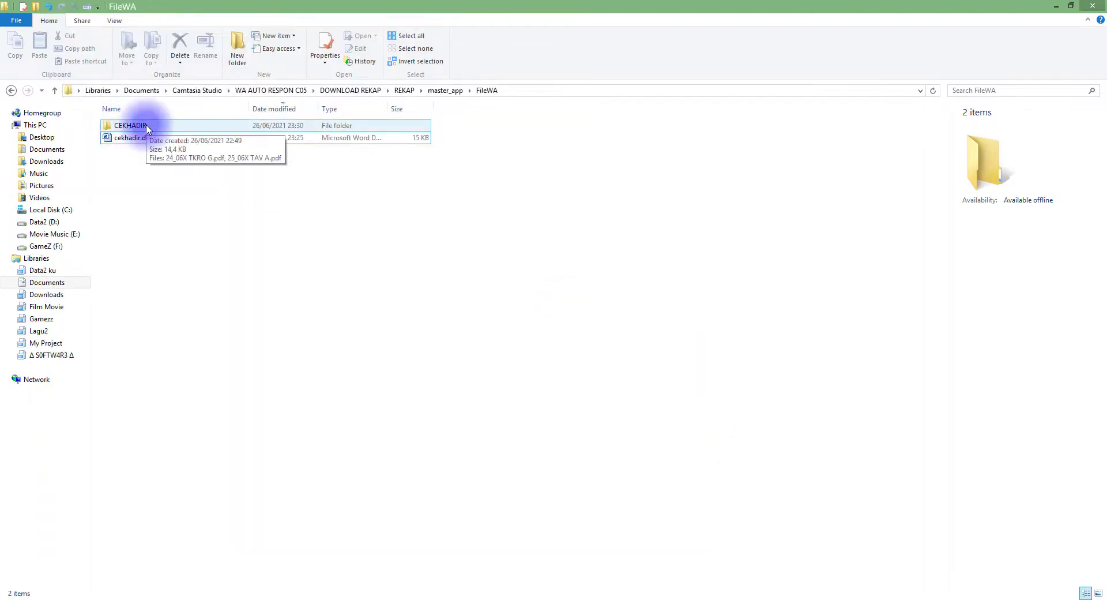
double_click(147, 128)
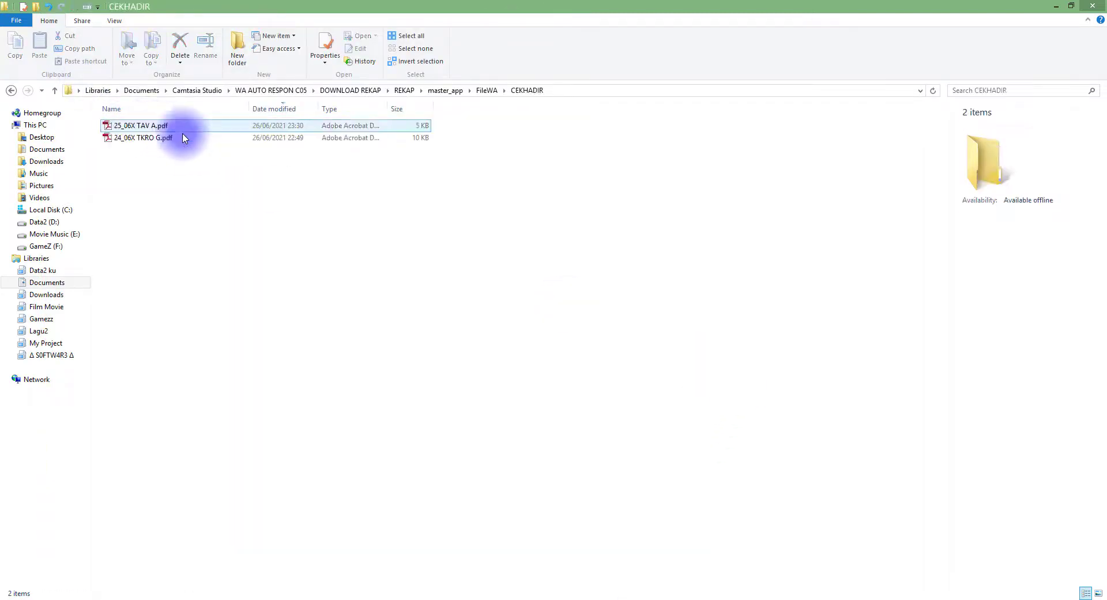
Open 25_06X TAV A.pdf and check its title, class line and the dates in the WAKTU column
double_click(149, 127)
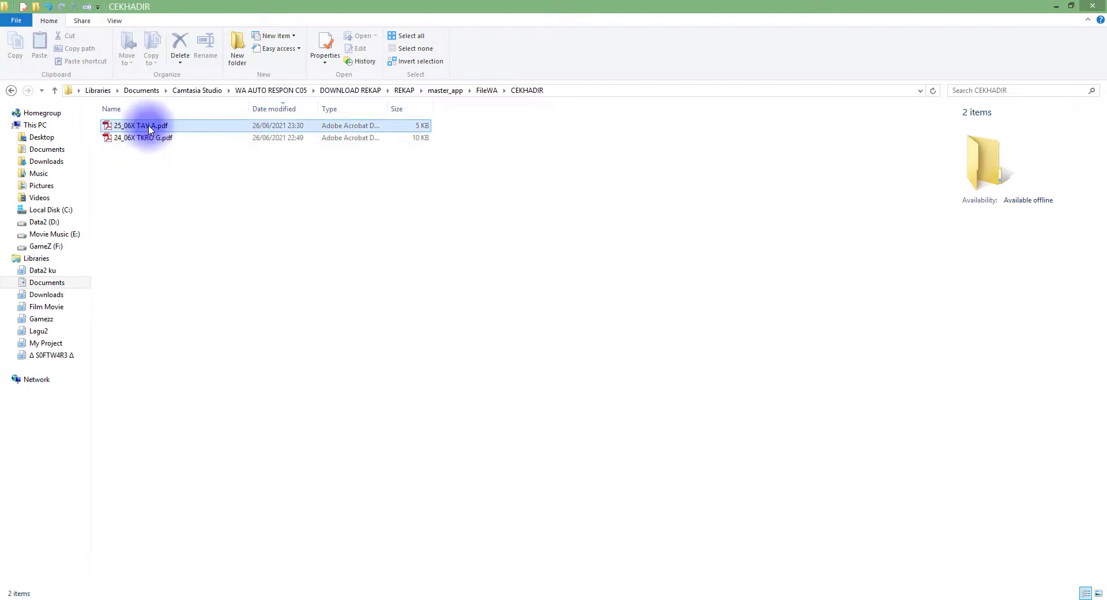
drag(422, 185, 728, 191)
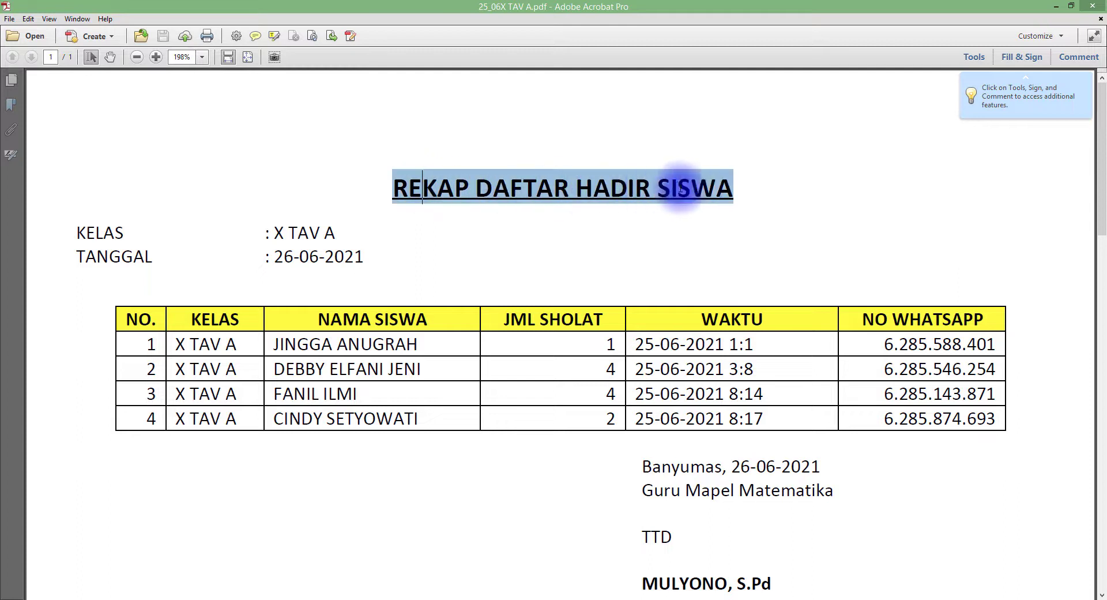
drag(279, 232, 336, 234)
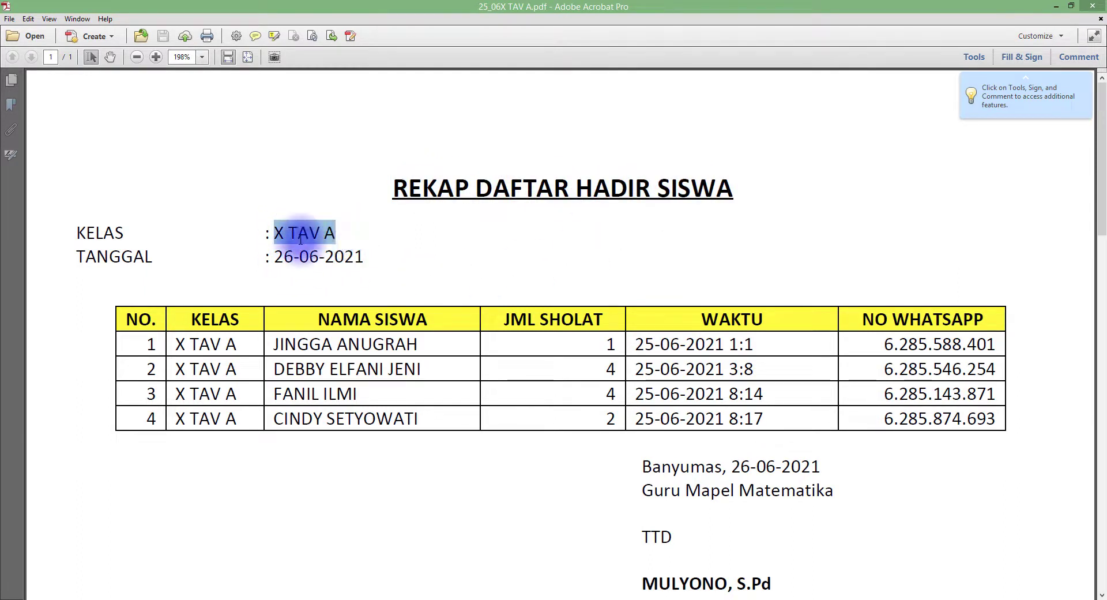
click(635, 344)
drag(635, 345, 685, 344)
drag(635, 369, 669, 370)
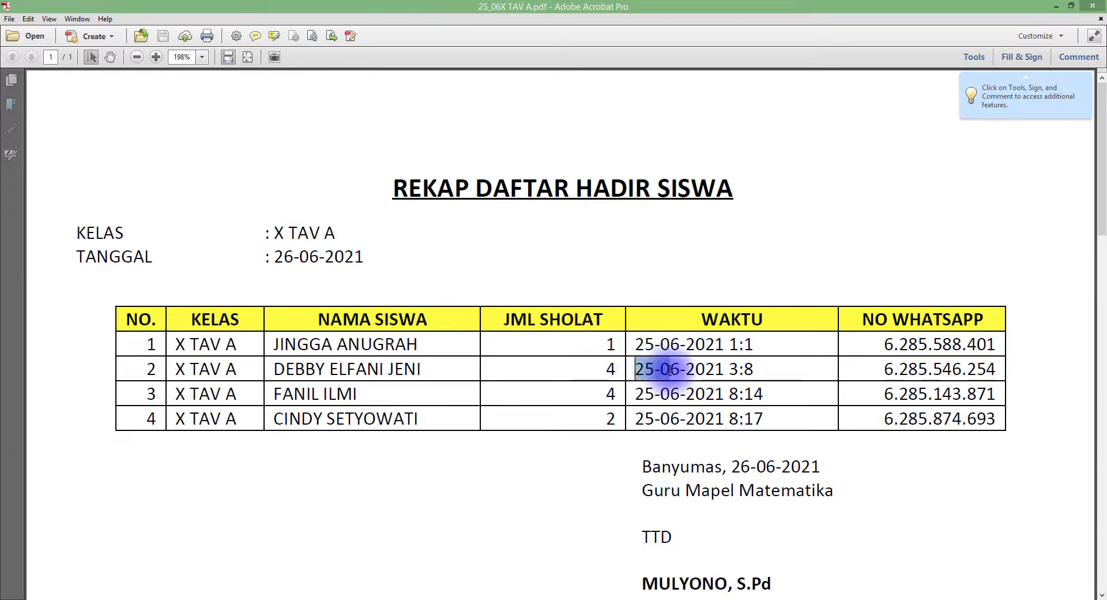
Examine the KELAS column of the attendance table row by row and leave the PDF
click(199, 369)
drag(176, 344, 272, 450)
click(191, 421)
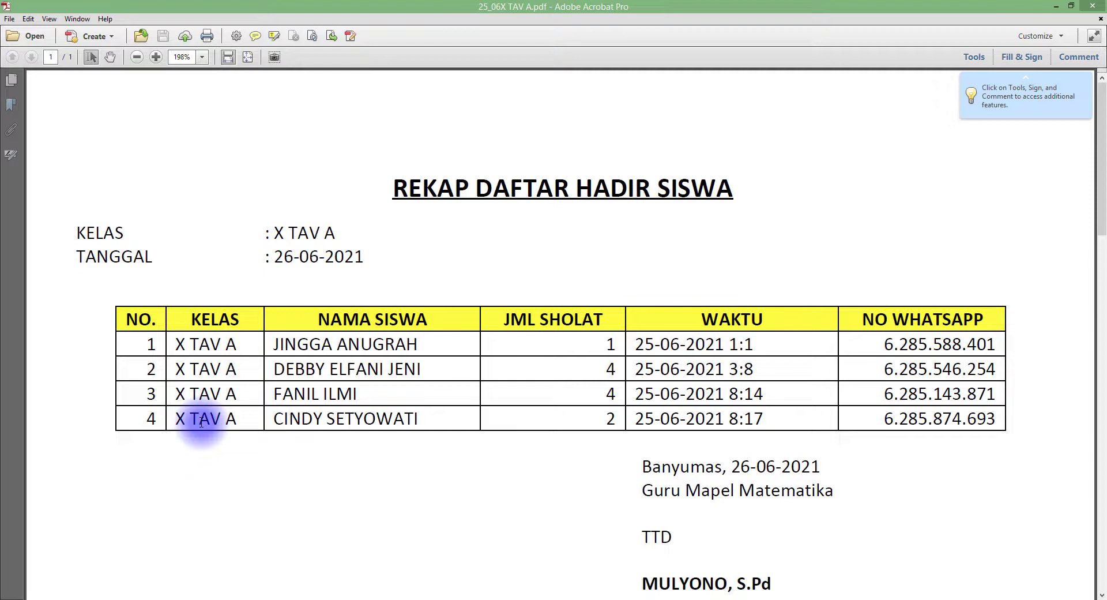
drag(177, 421, 229, 422)
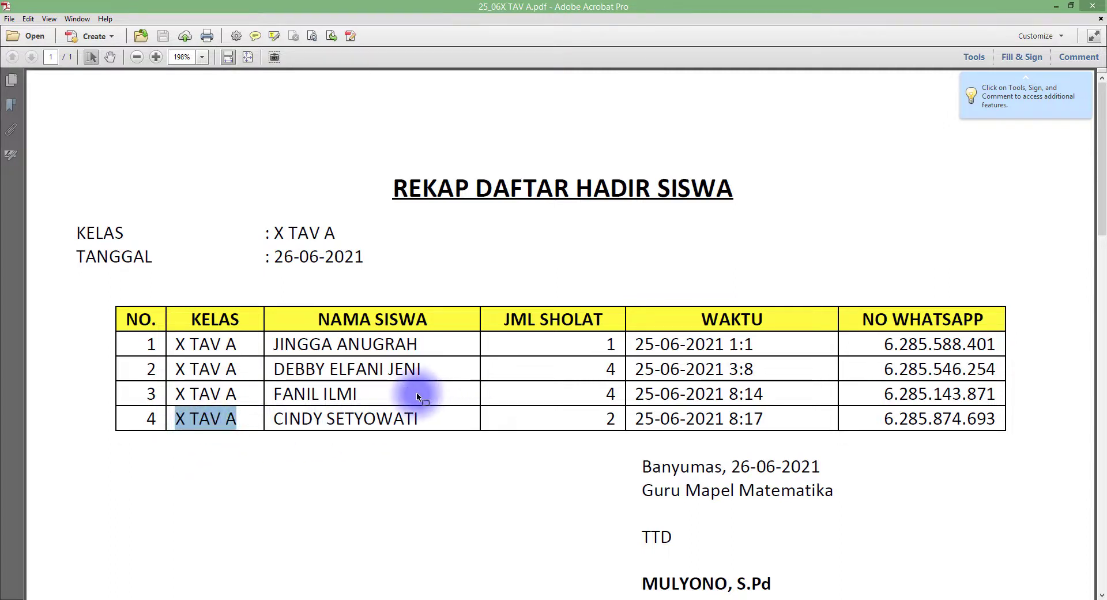
click(1067, 6)
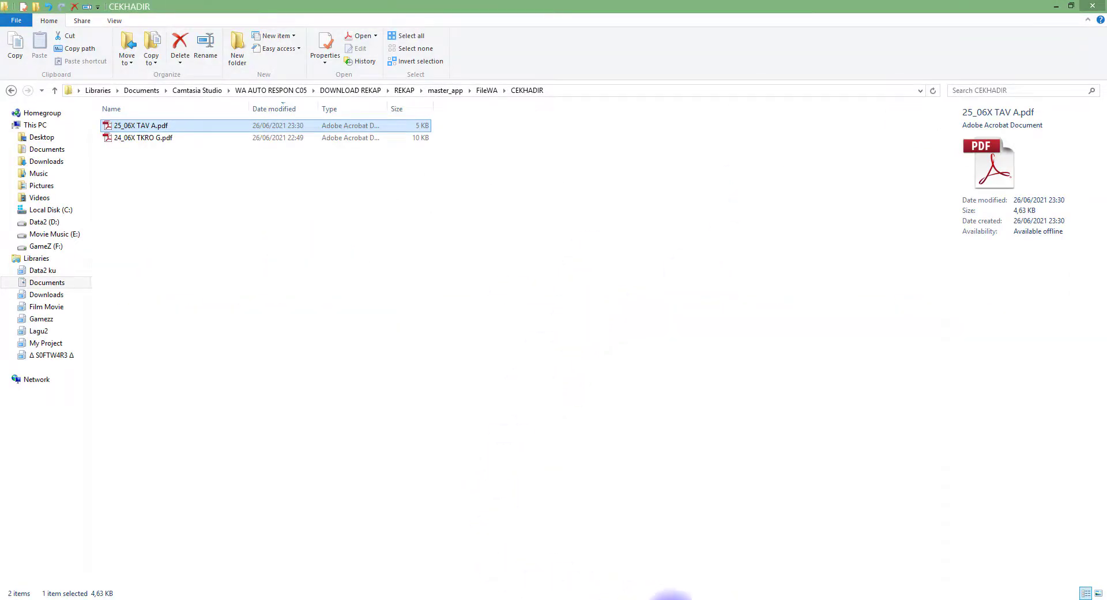
Copy the earlier request in the WhatsApp chat, shorten its class to X TAV, and send CEKHADIR#25-06#X TAV
click(670, 597)
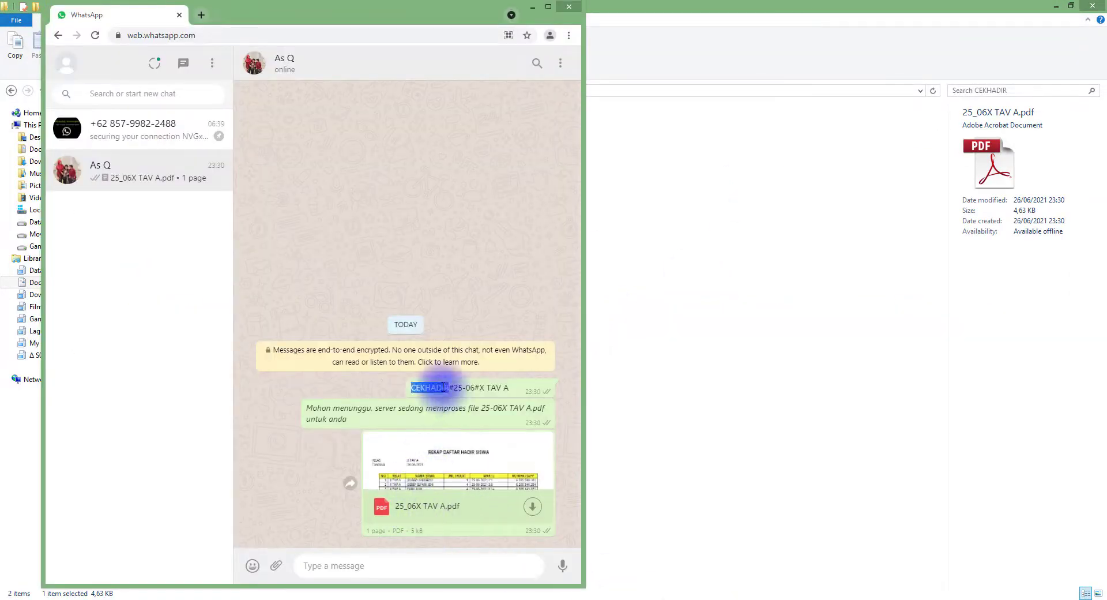
key(ctrl+c)
key(ctrl+v)
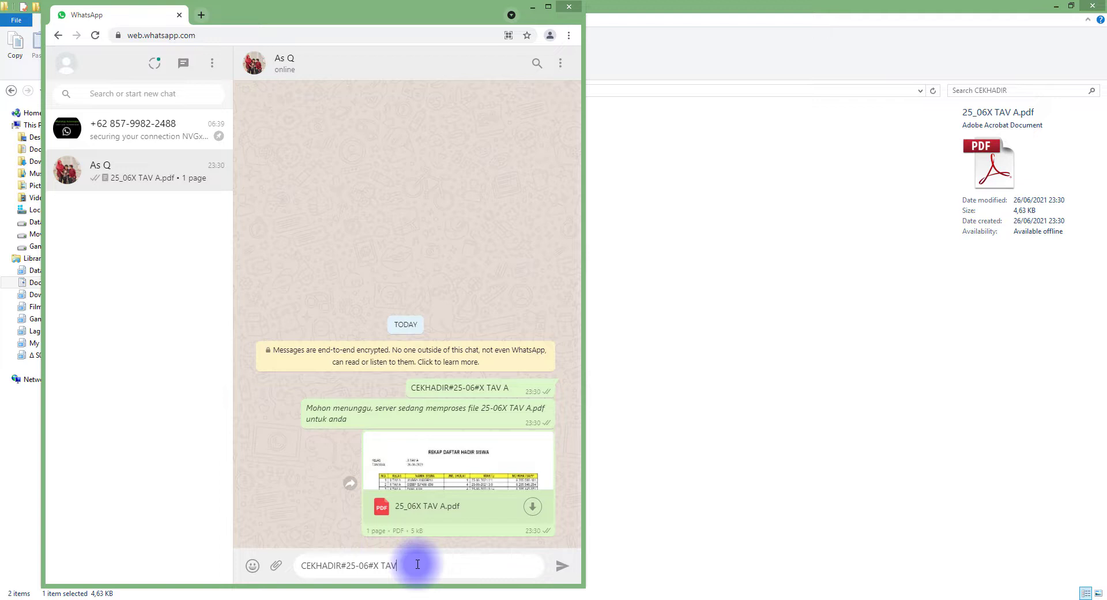
drag(375, 567, 407, 566)
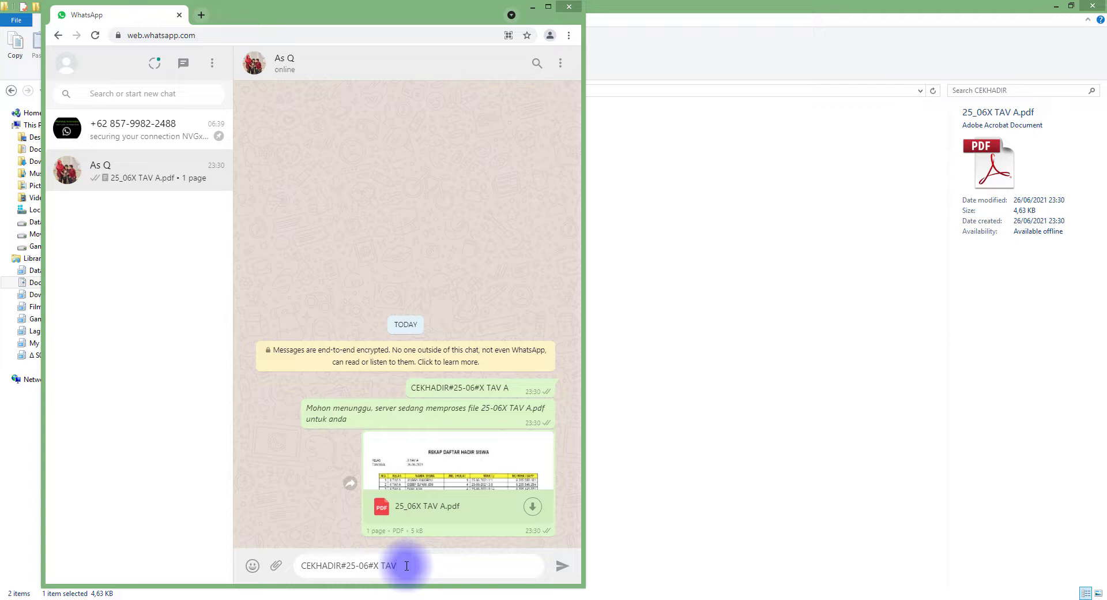
key(Return)
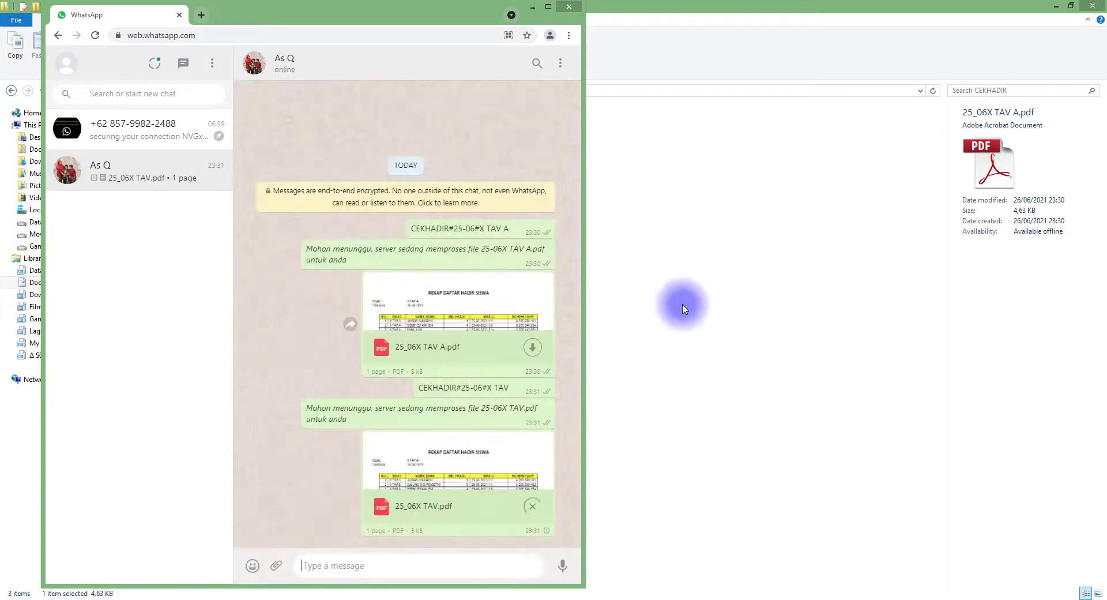
Open 25_06X TAV.pdf from the CEKHADIR folder, compare the classes listed in its table, and close it
click(686, 337)
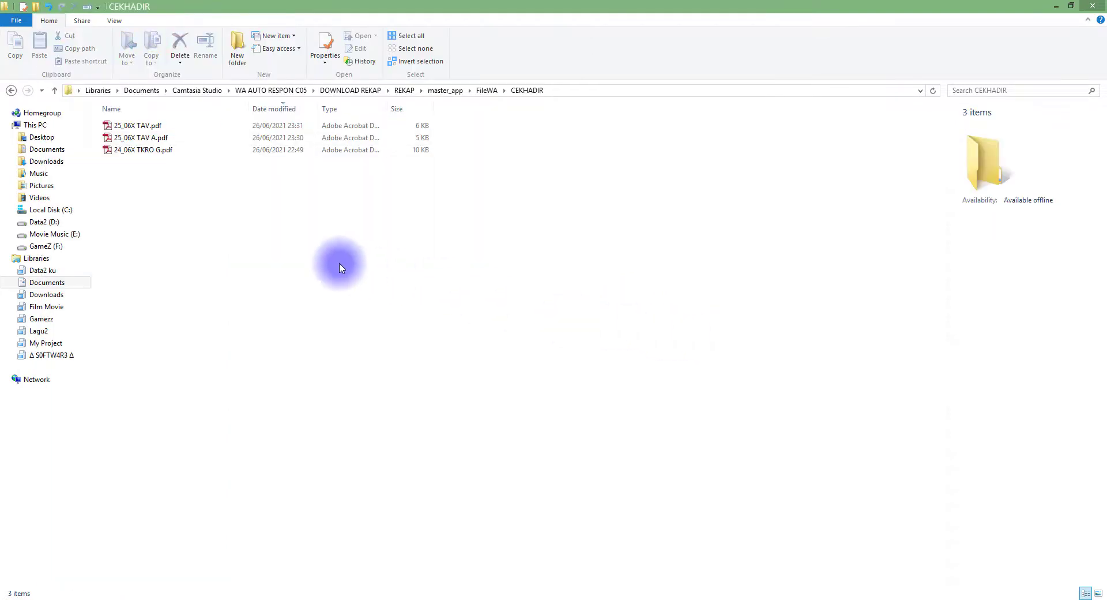
click(152, 127)
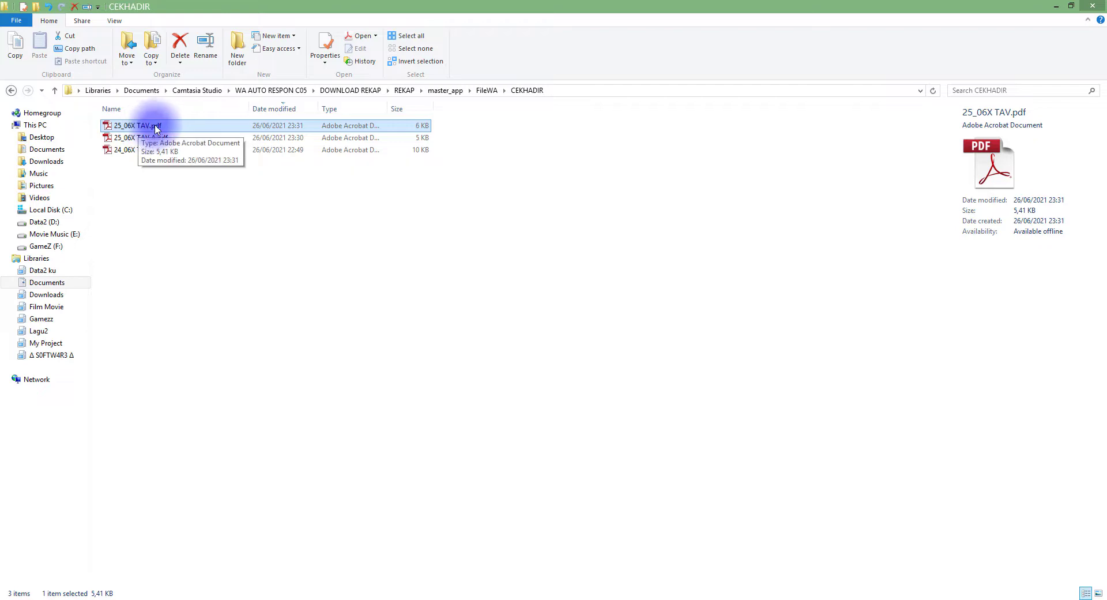
double_click(138, 128)
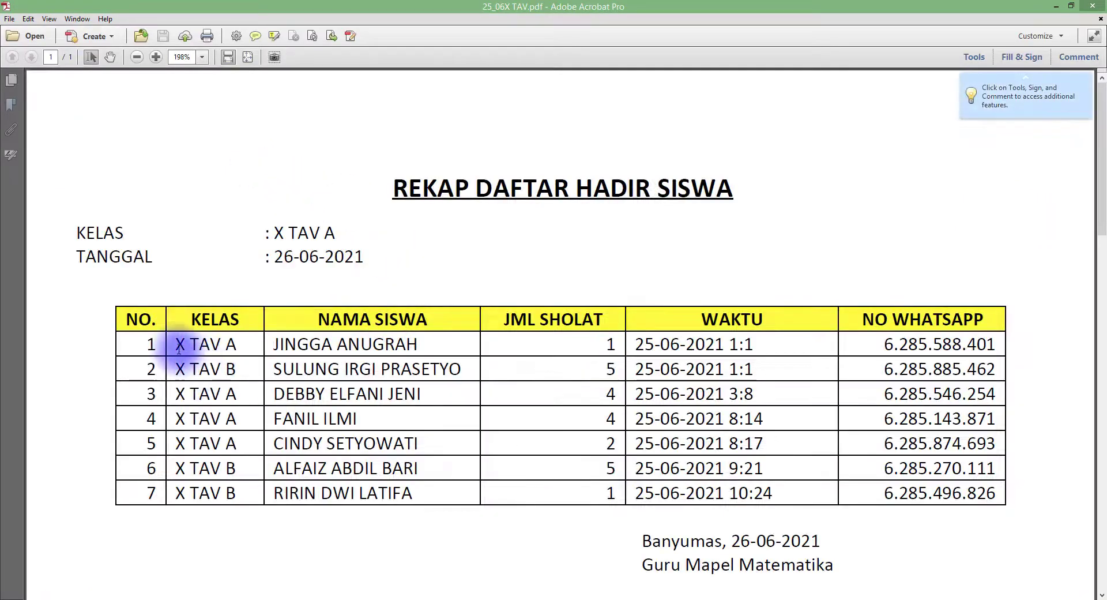
drag(176, 344, 235, 344)
drag(176, 369, 234, 370)
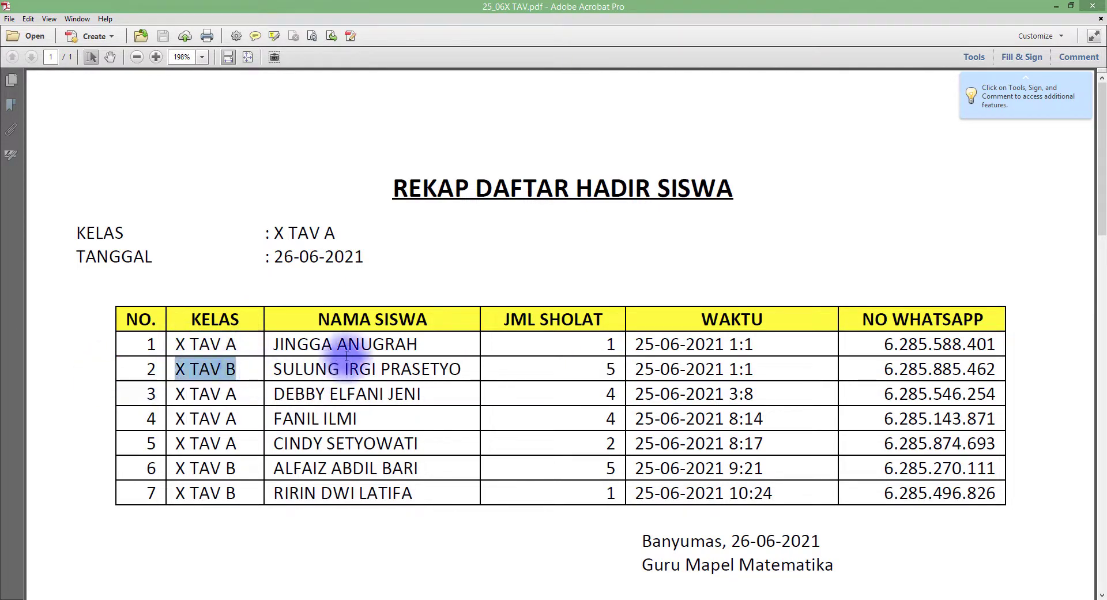
drag(338, 345, 728, 482)
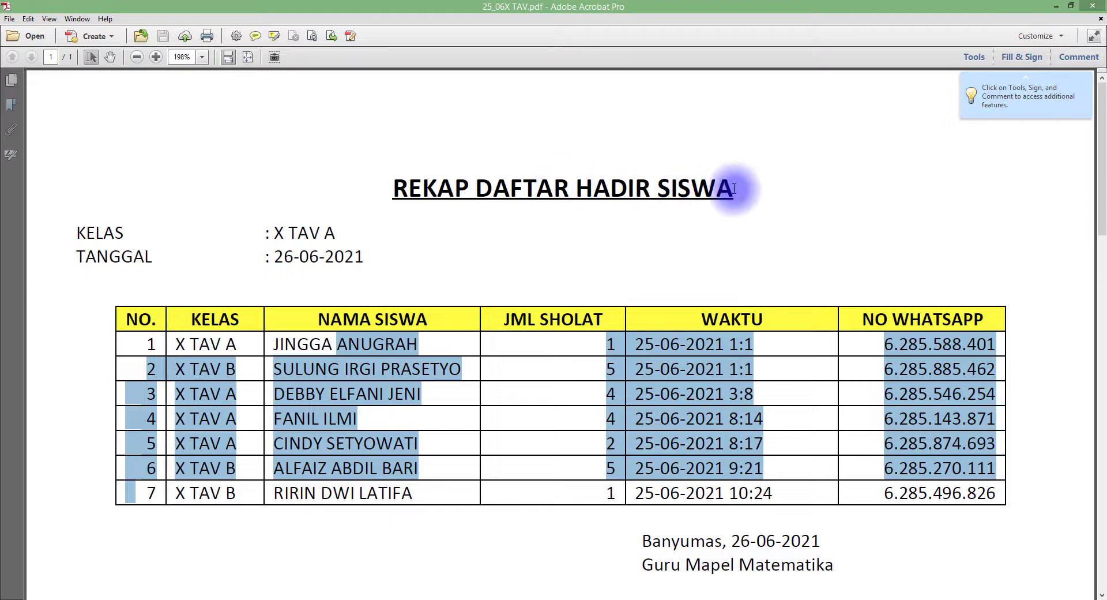
click(1093, 5)
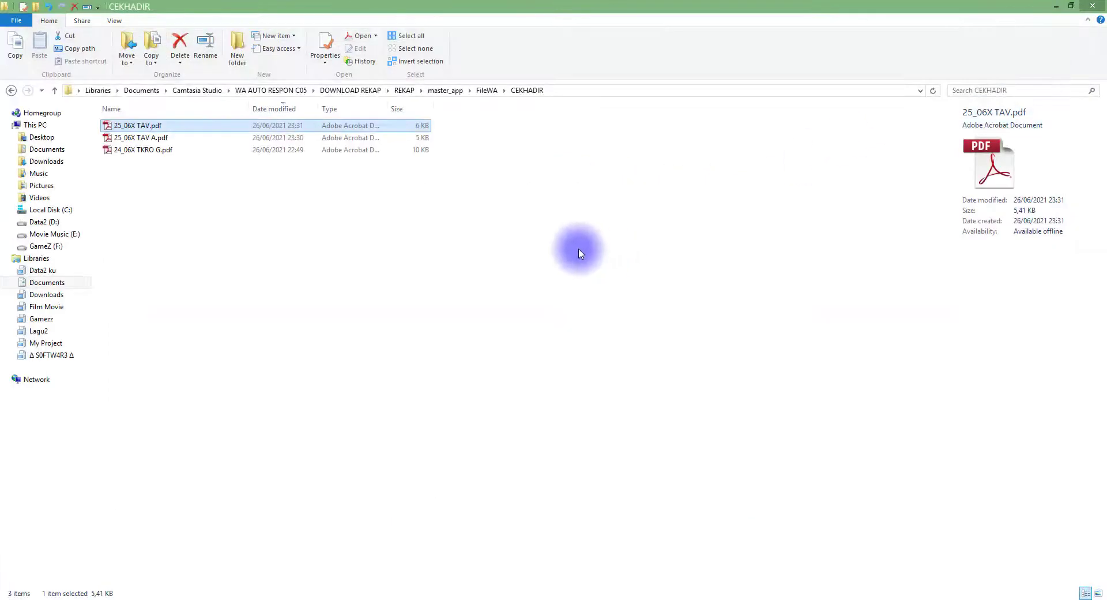
Switch to Autorespon WA and display the quiz table in Tabel Data to see its fields
click(642, 598)
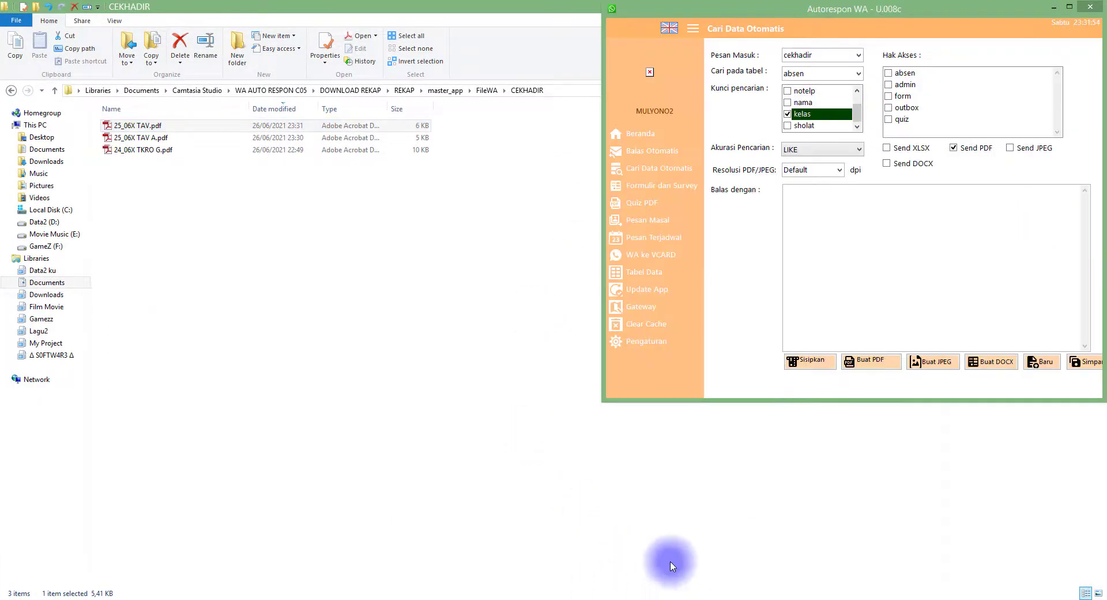
click(649, 277)
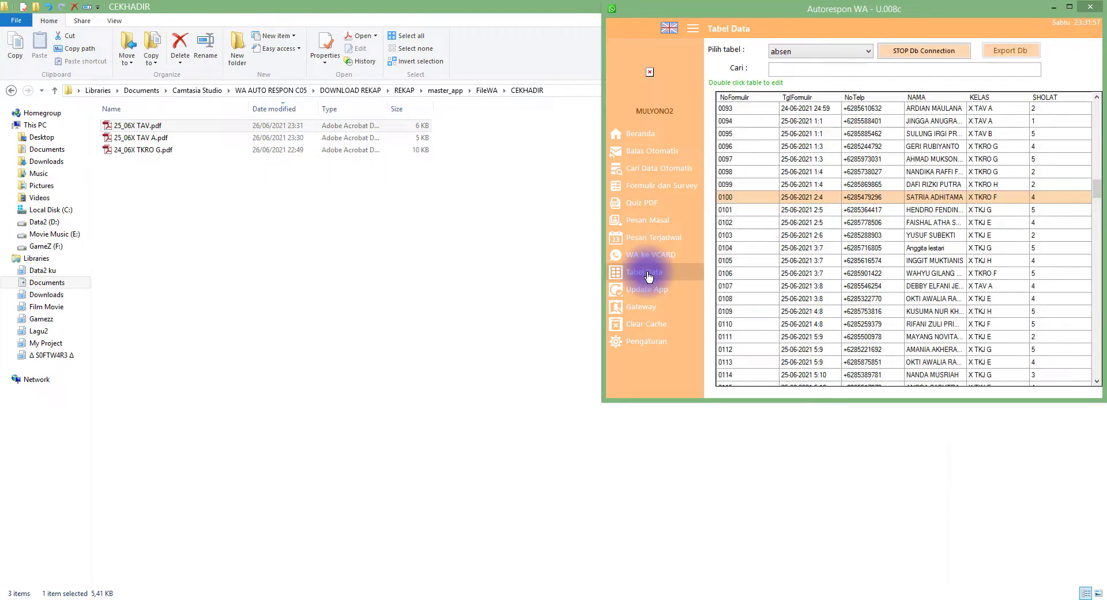
click(811, 54)
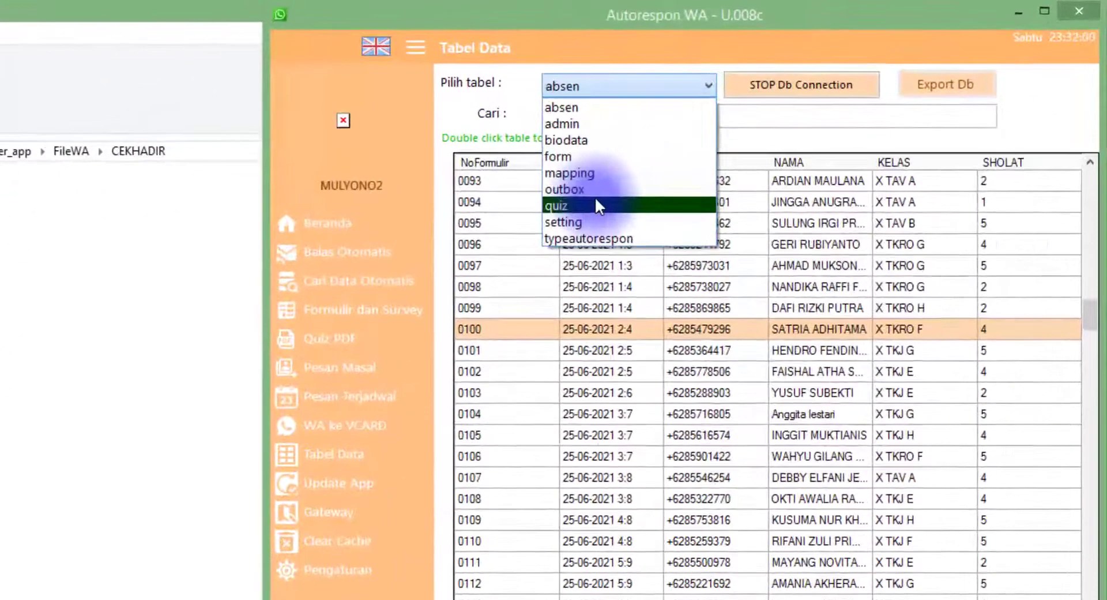
click(822, 120)
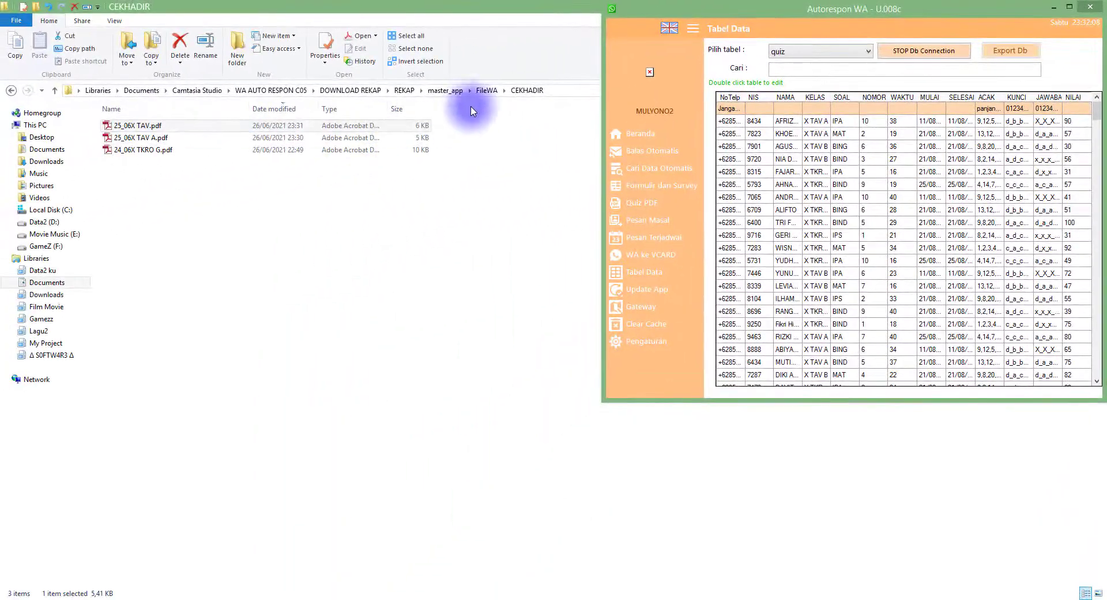
Rename cekhadir_2.docx in the FileWA folder as NILAIUH.docx and open it in Word
click(481, 90)
click(144, 152)
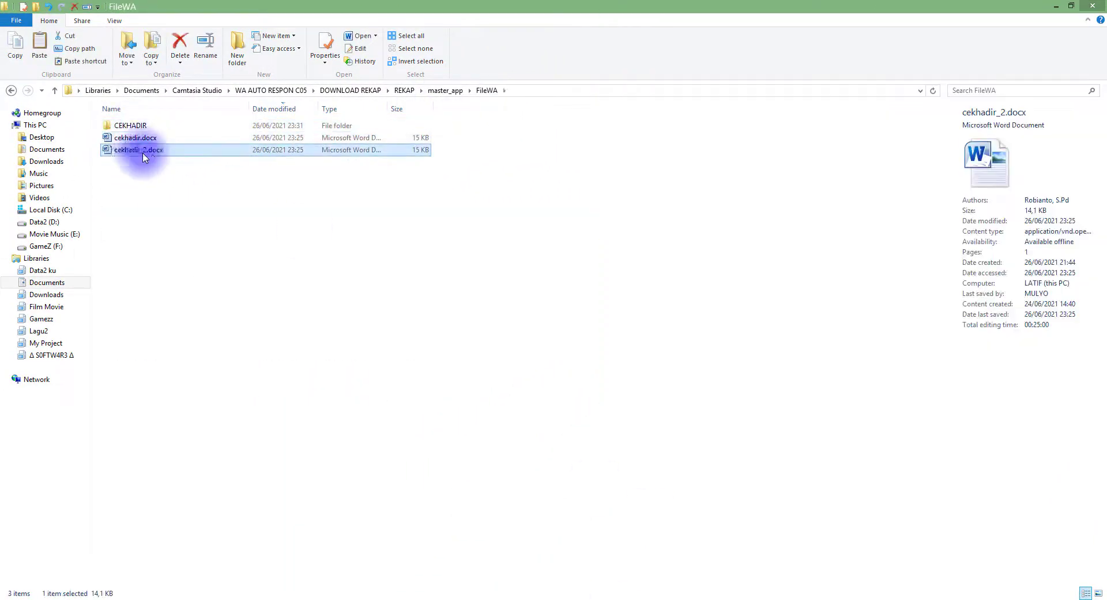
key(F2)
text(ULANGAN)
text(UH)
key(Return)
key(Return)
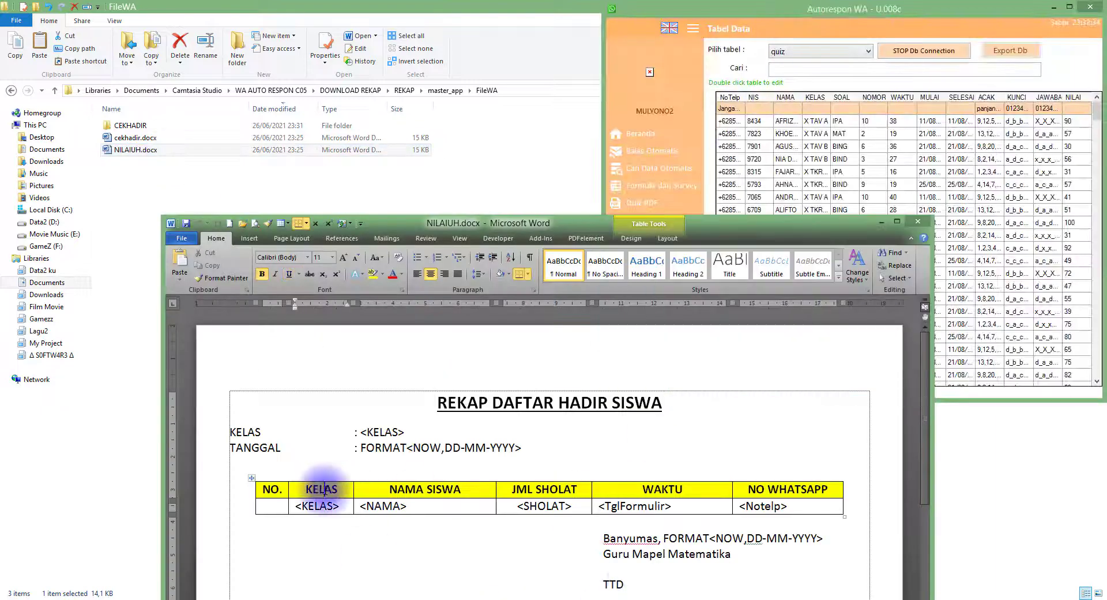
Change the last three table columns to NIS, MAPEL and NILAI with the fields <NIS>, <SOAL> and <NILAI>
drag(518, 506, 571, 506)
text(<SOAL>)
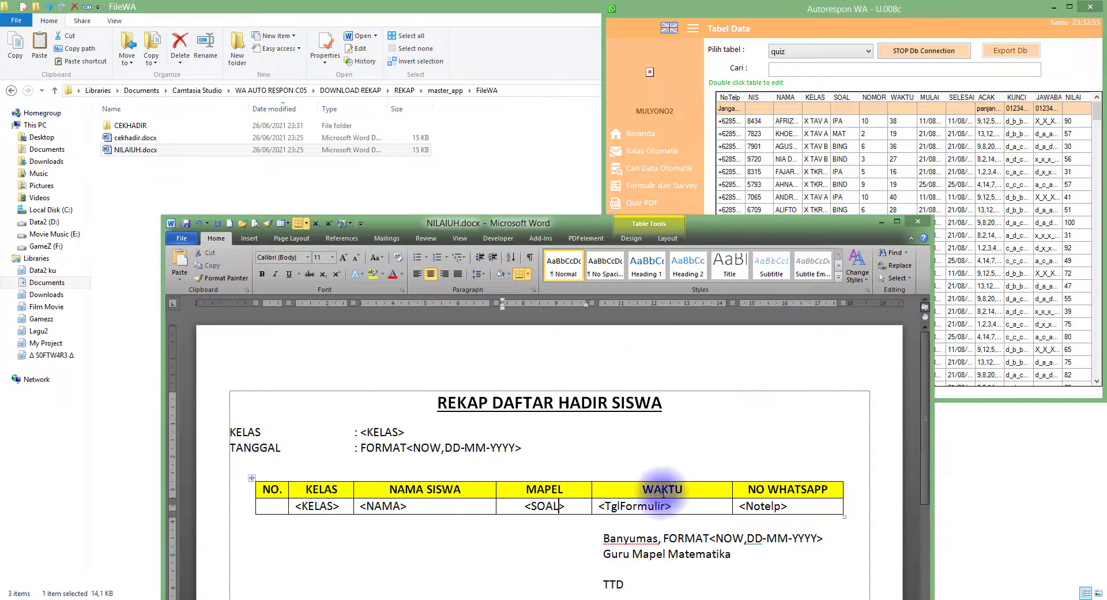
double_click(663, 489)
double_click(545, 489)
text(N)
key(ctrl+z)
key(ctrl+z)
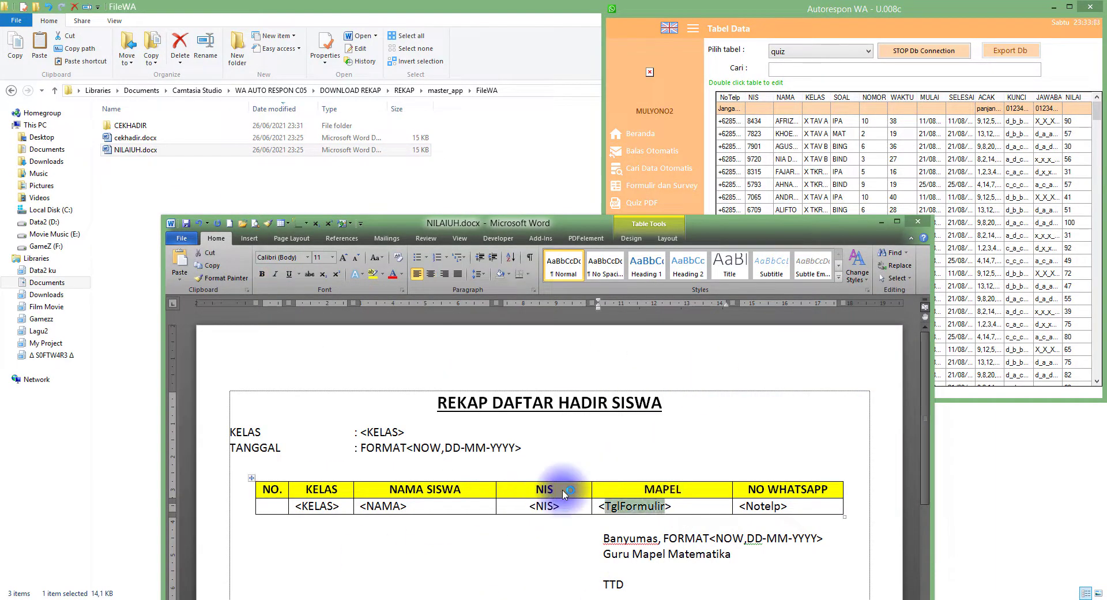
text(NILAI)
Change the document title to REKAP NILAI UH
drag(489, 403, 600, 402)
text(NILAI)
double_click(548, 403)
text(UH)
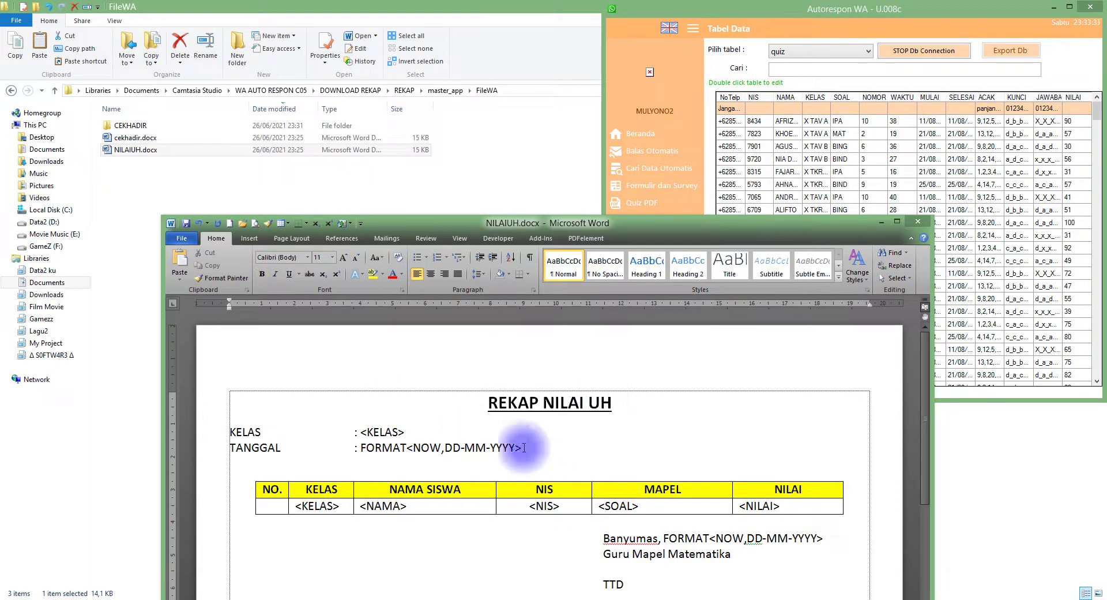
Replace the class field above the table with <MAPEL>, delete the TANGGAL line, and save the template
double_click(381, 432)
text(MAPEL)
key(shift+Up)
key(Delete)
scroll(472, 404, down, 1)
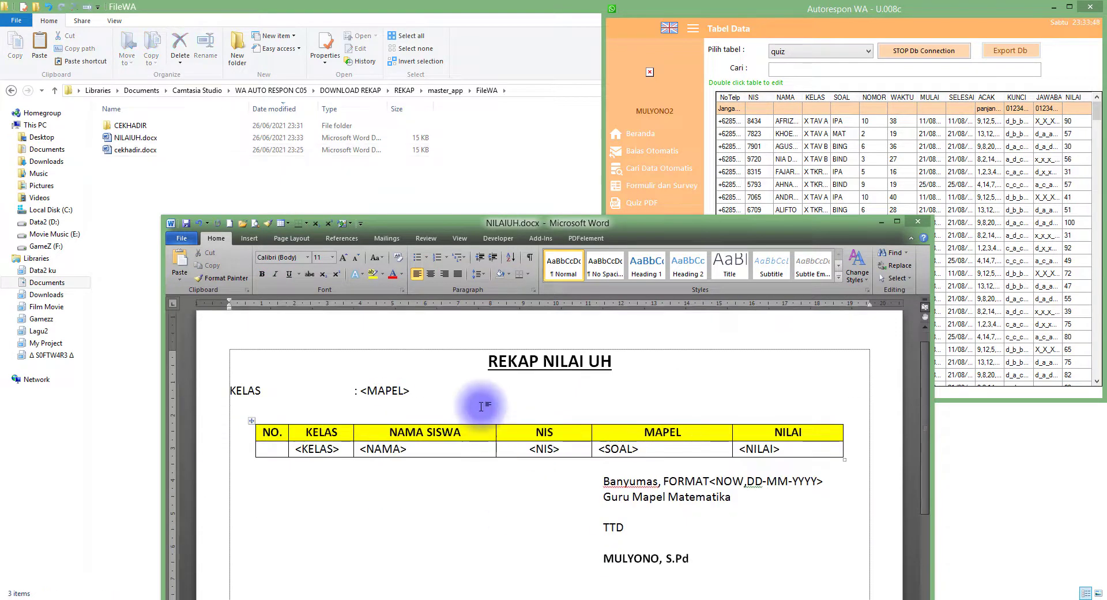
key(ctrl+s)
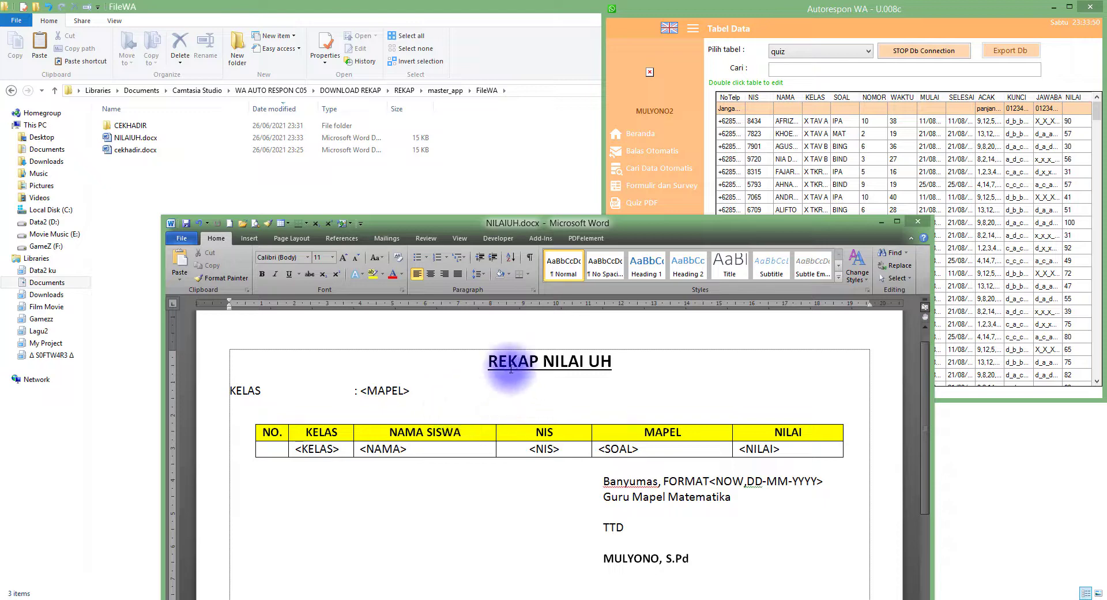
Relabel the line under the title as MAPEL, close the gap before its colon, and save the template
drag(490, 362, 601, 361)
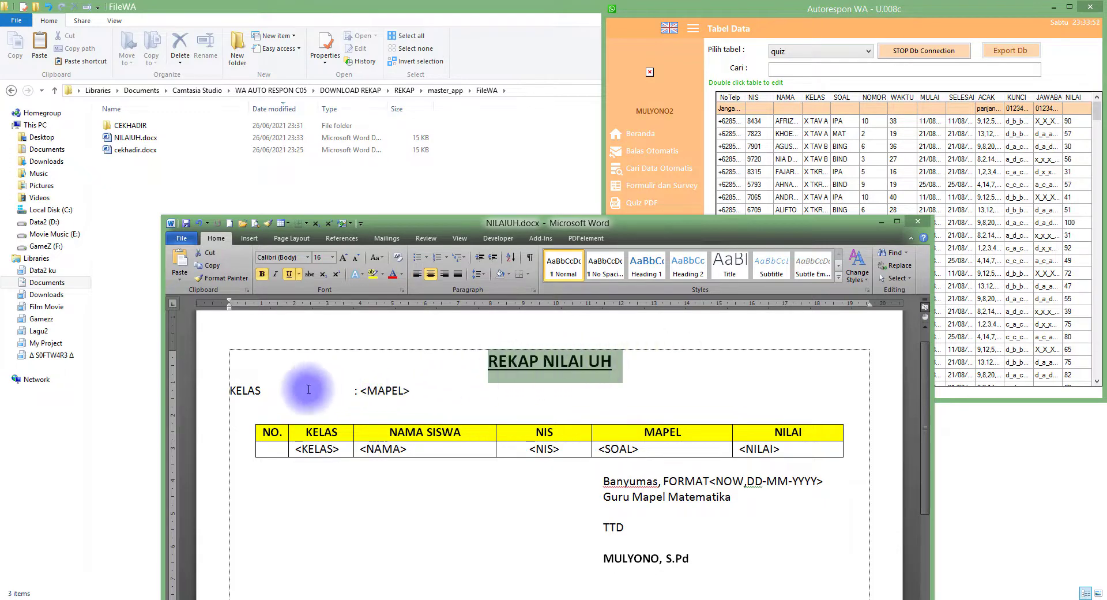
click(231, 391)
click(418, 391)
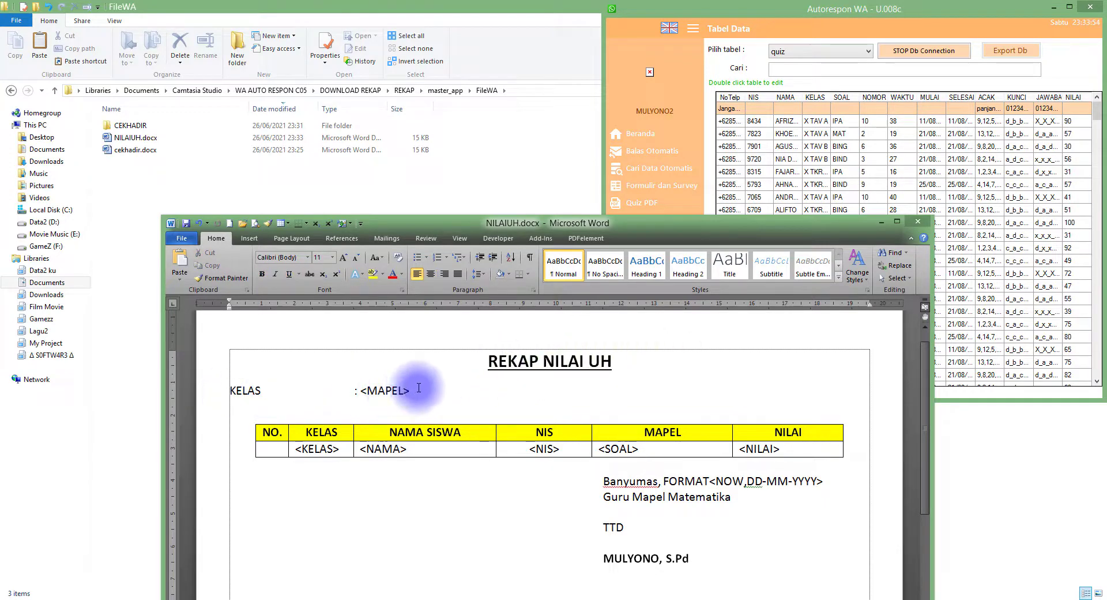
click(353, 391)
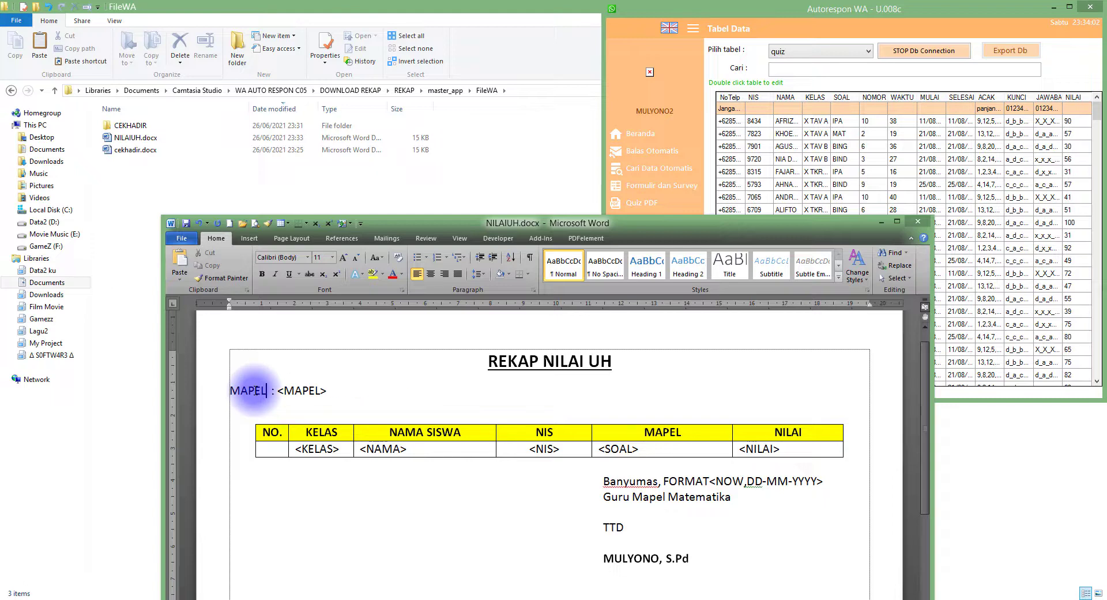
key(ctrl+s)
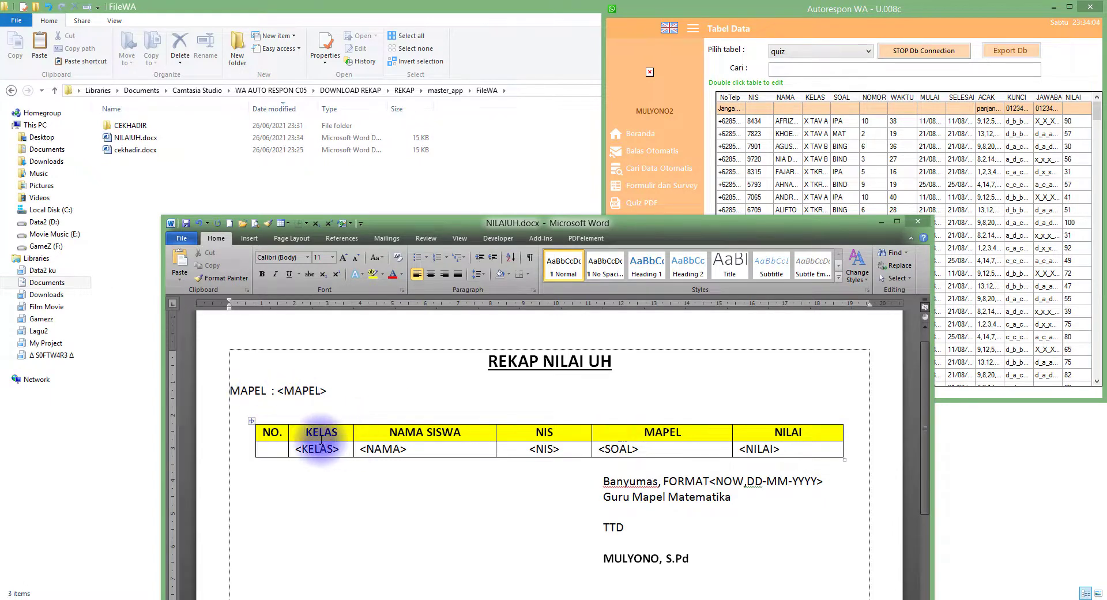
Review the table's KELAS, NAMA SISWA, NIS, MAPEL and NILAI columns in the template
click(320, 433)
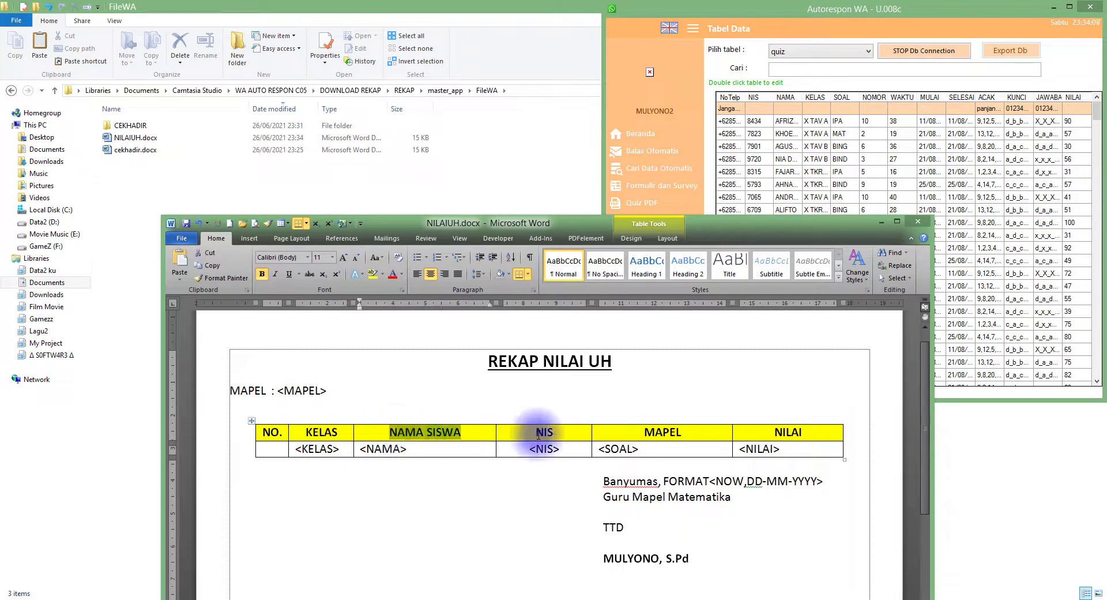
drag(534, 432, 682, 432)
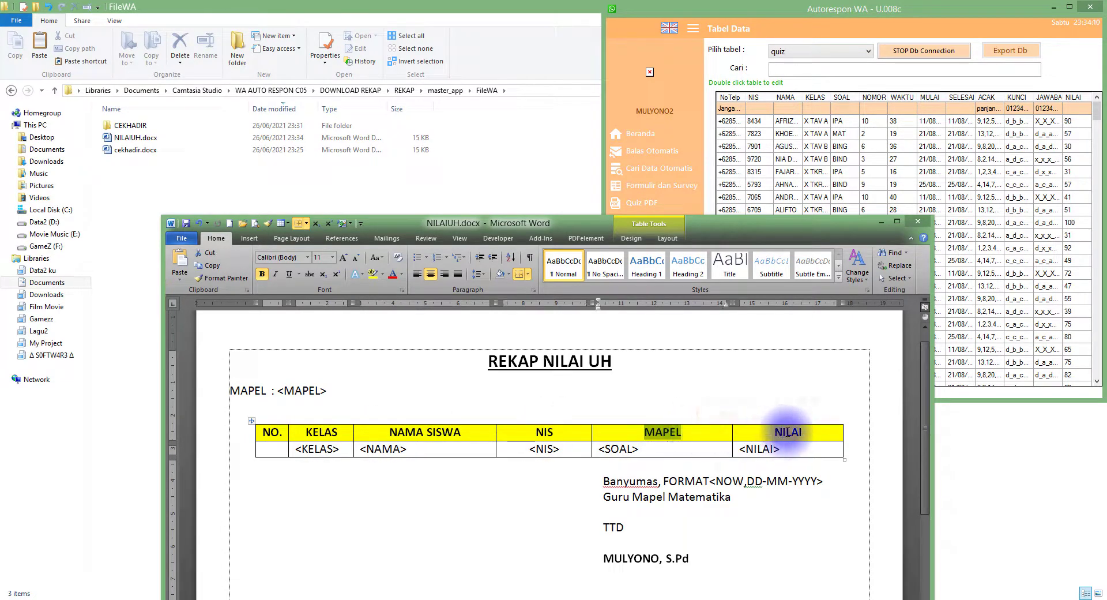
double_click(787, 432)
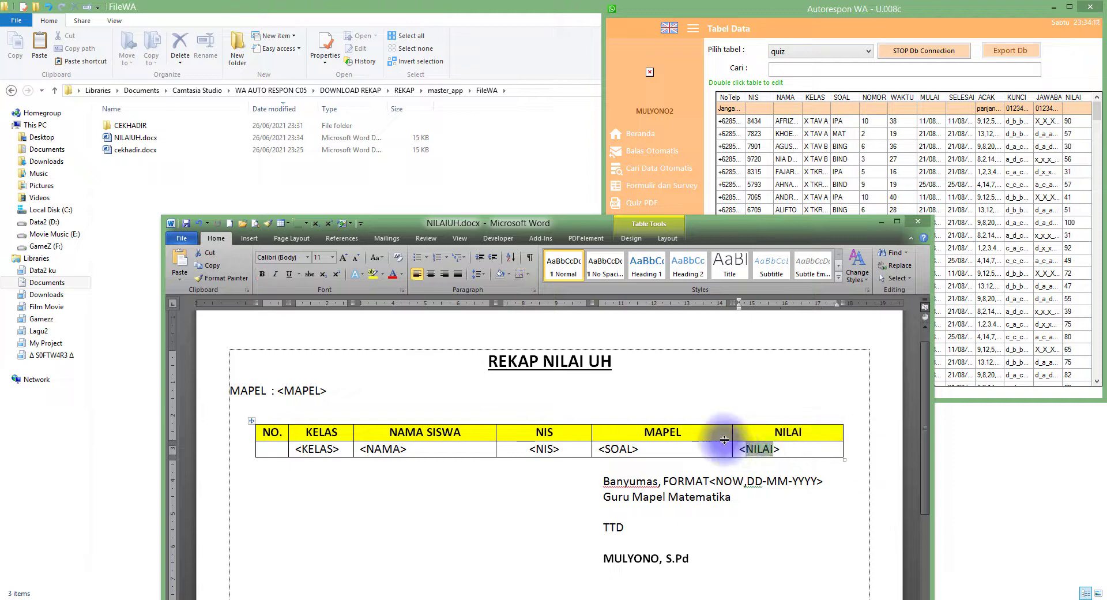
Check the date and teacher signature block below the table in NILAIUH.docx, and put the document window away
click(765, 482)
scroll(744, 477, down, 3)
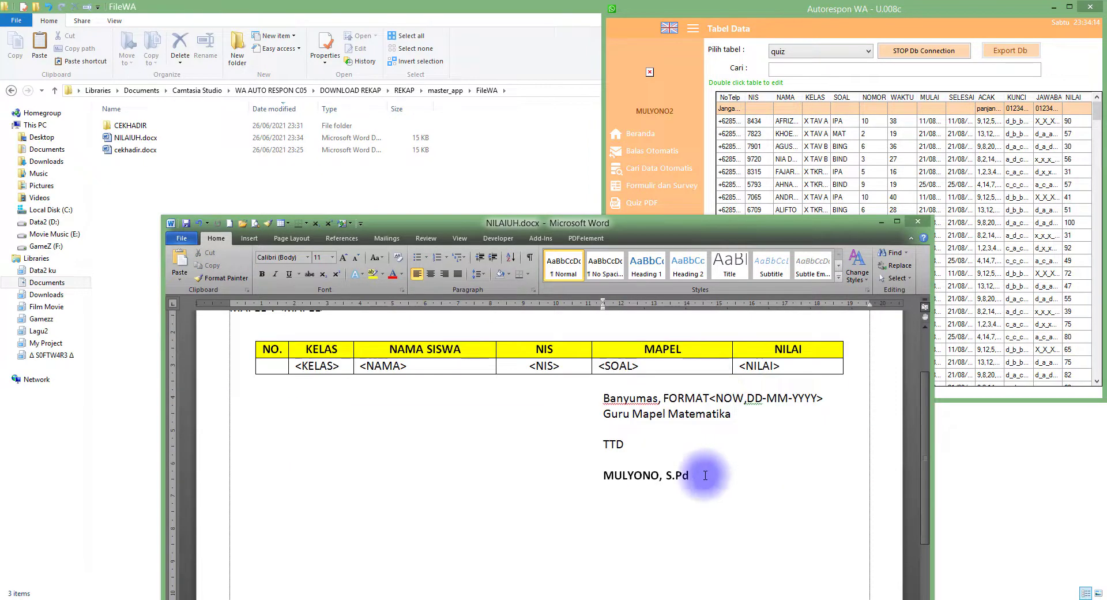
drag(603, 398, 701, 475)
click(640, 454)
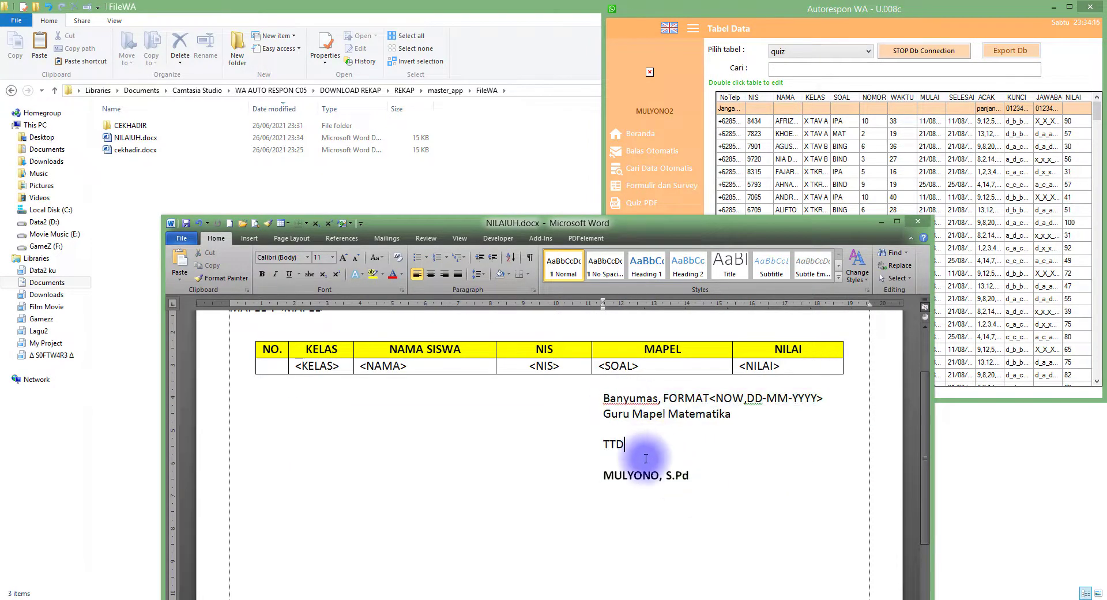
scroll(638, 454, up, 3)
click(610, 440)
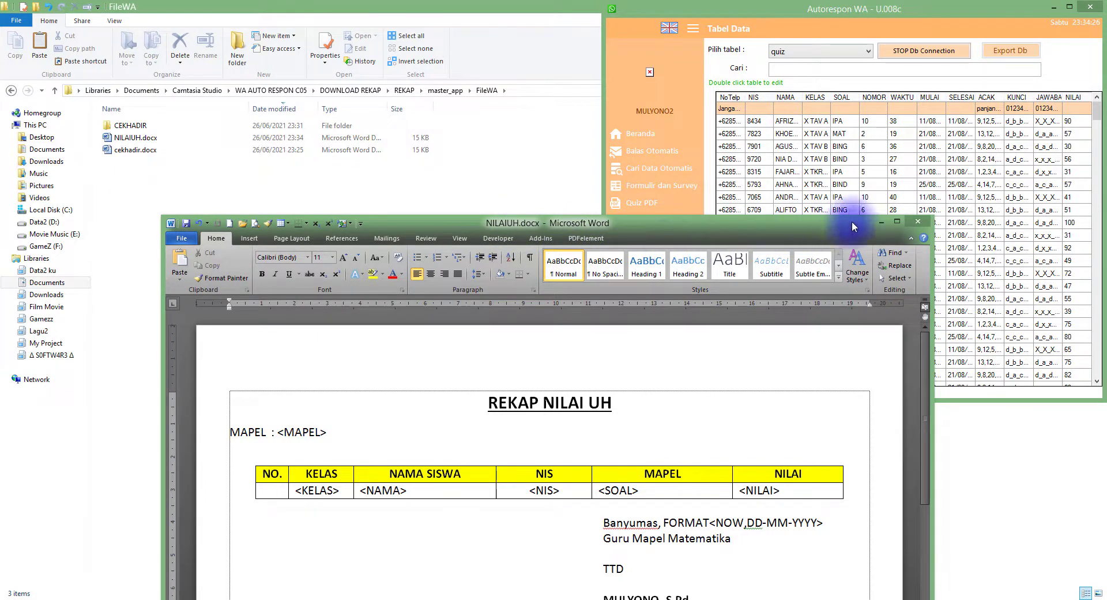
click(881, 221)
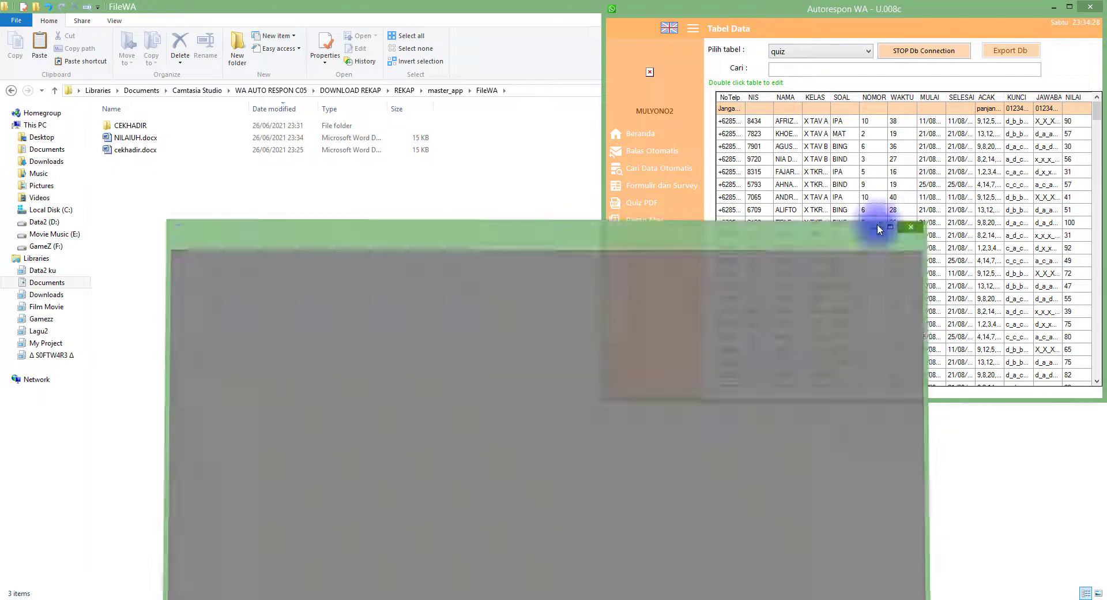
In Autorespon WA, create a new automatic data search for incoming message NILAIUH on the quiz table with soal as search key
click(656, 173)
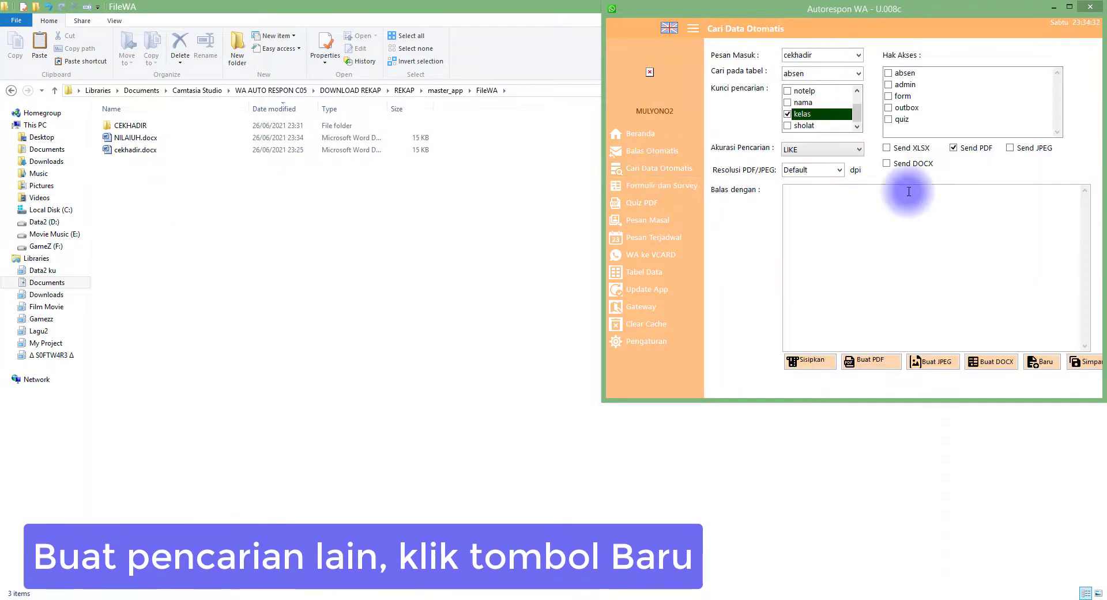
click(1043, 362)
click(797, 55)
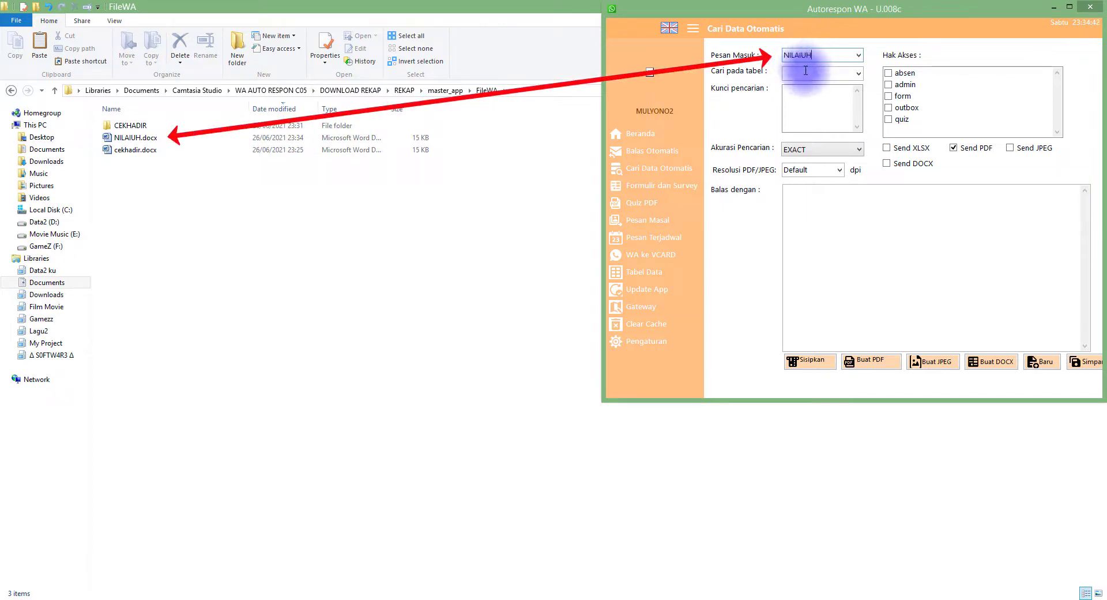
click(858, 74)
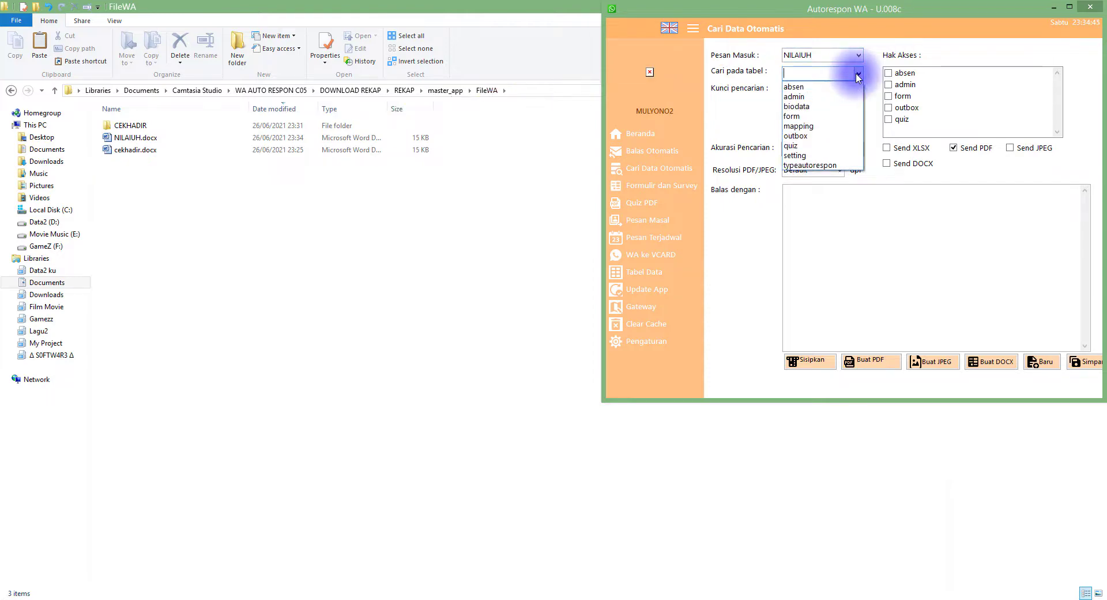
click(820, 145)
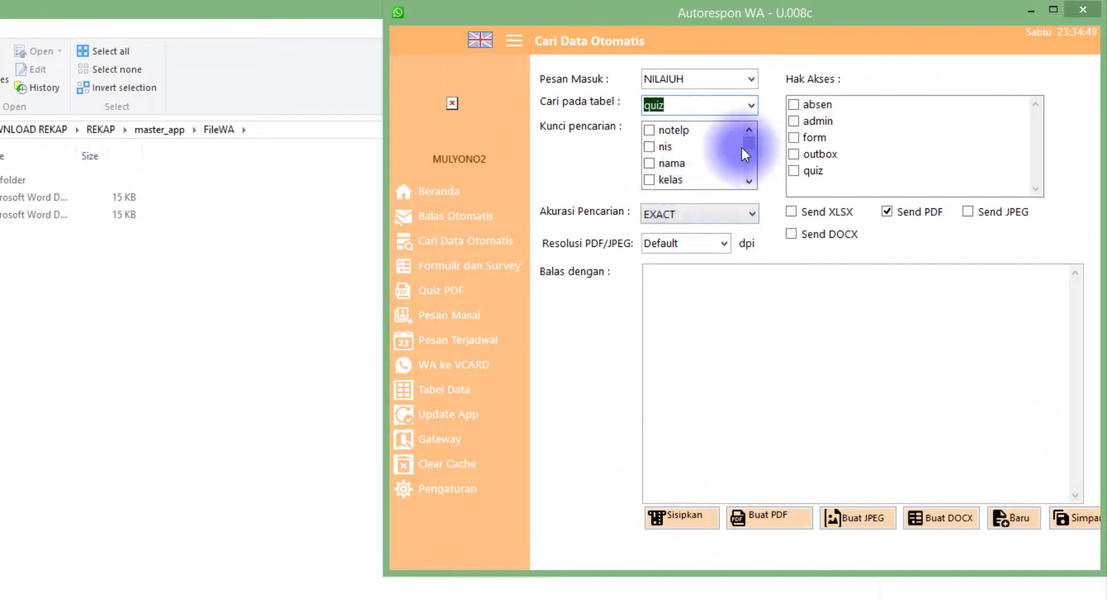
mouse_move(749, 144)
mouse_down()
mouse_move(747, 174)
mouse_move(753, 133)
mouse_move(753, 154)
mouse_up()
click(657, 133)
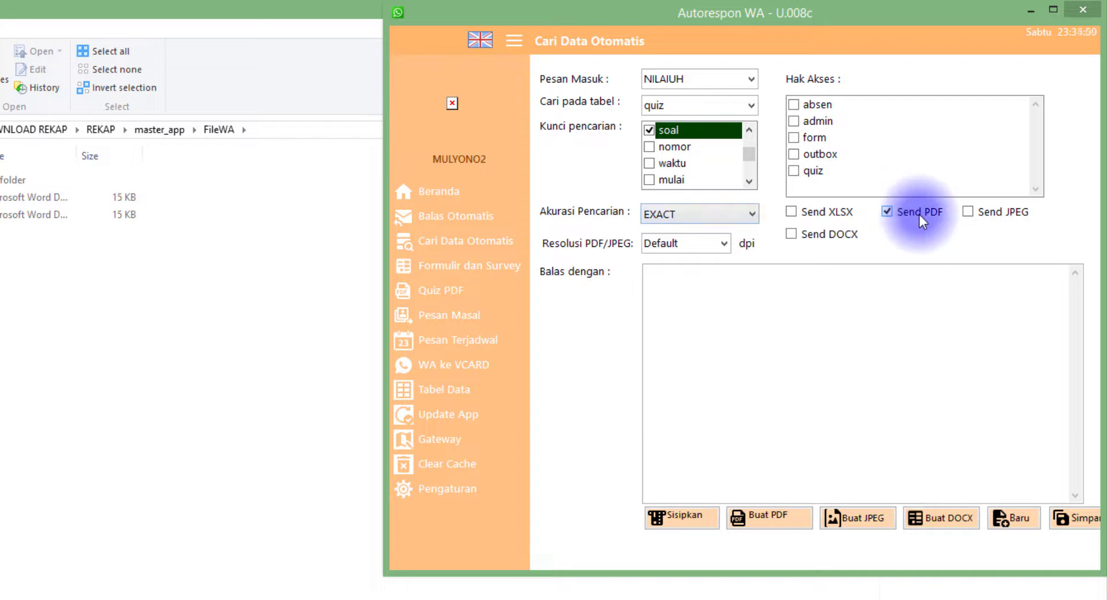
Set the NILAIUH search to send a JPEG instead of a PDF with EXACT search accuracy, and save it
click(988, 213)
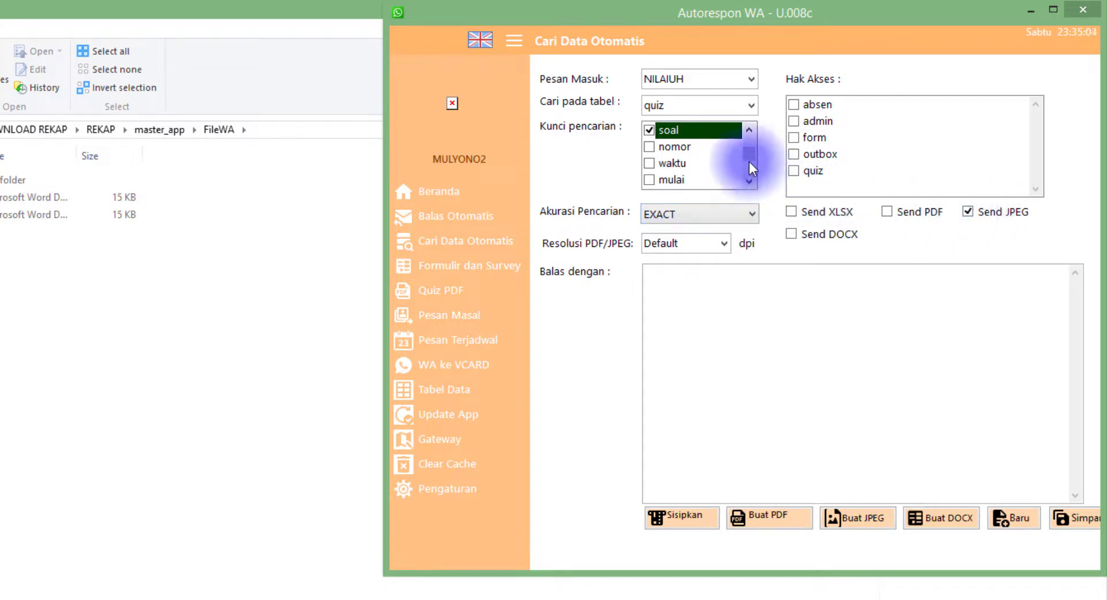
click(712, 218)
click(676, 232)
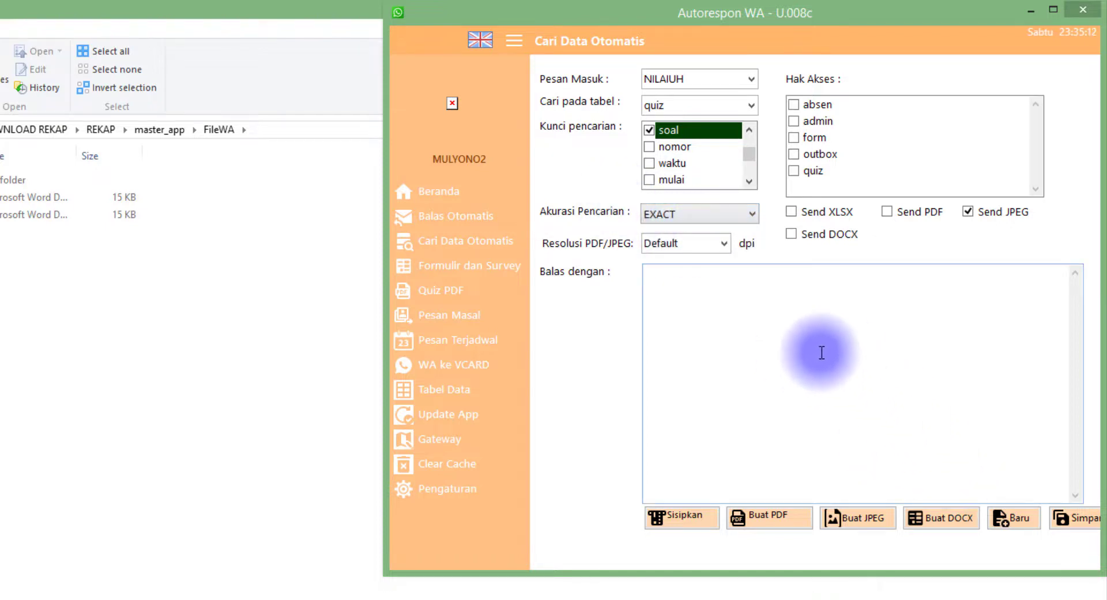
click(1077, 518)
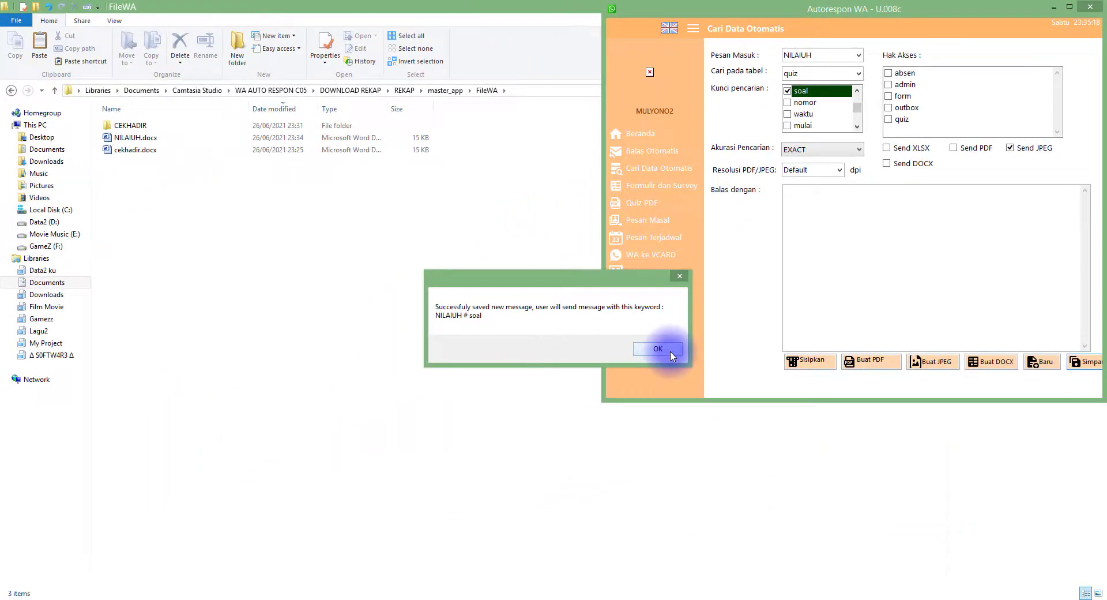
click(670, 350)
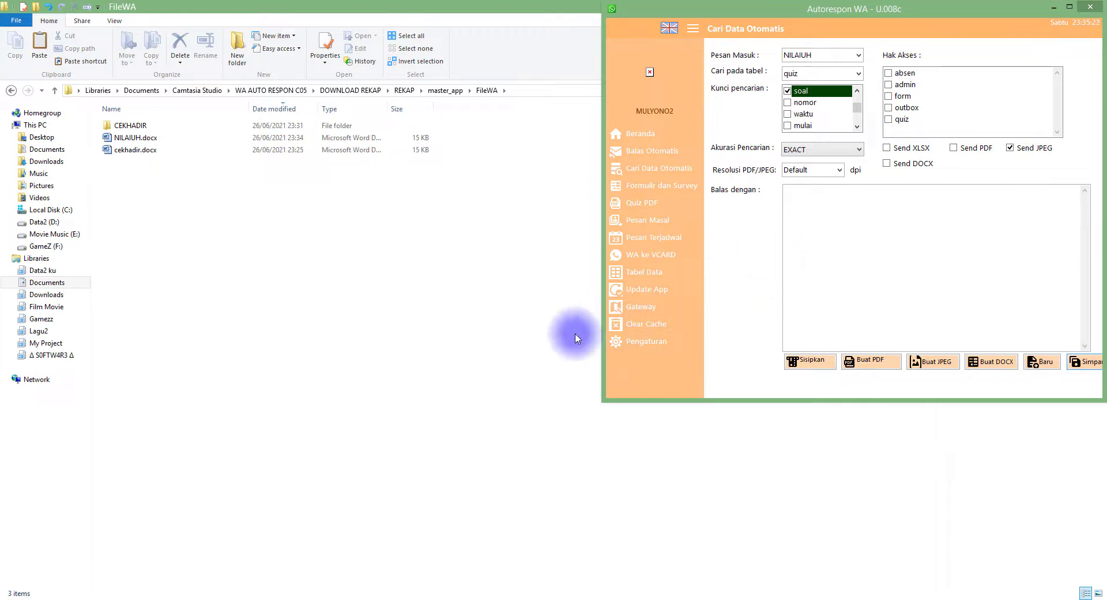
Begin a WhatsApp Web message with NILAIUH#, and display the quiz table in Autorespon WA
click(688, 596)
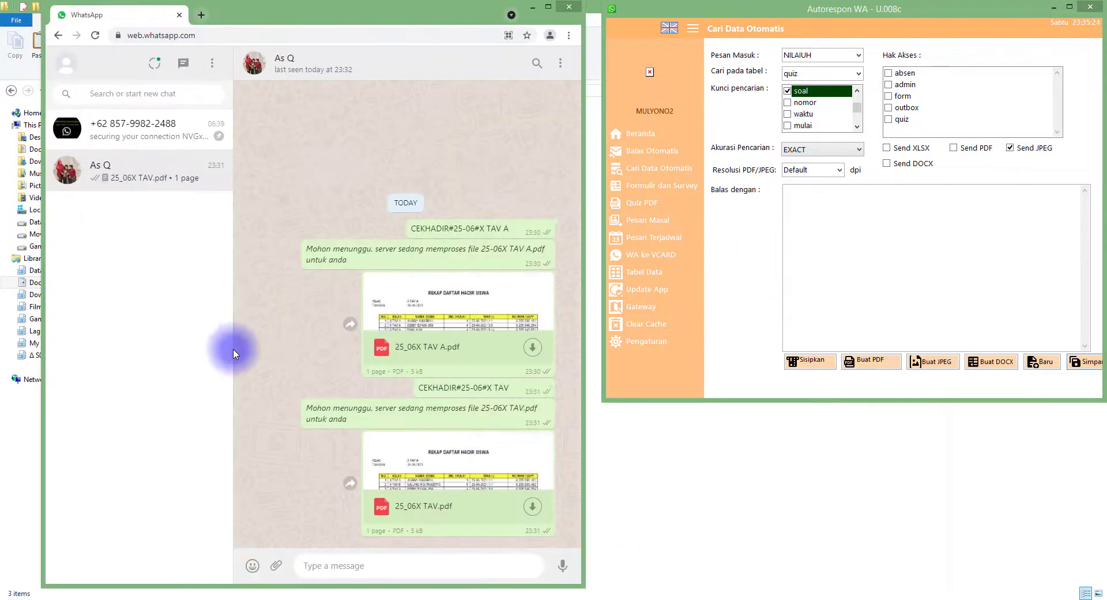
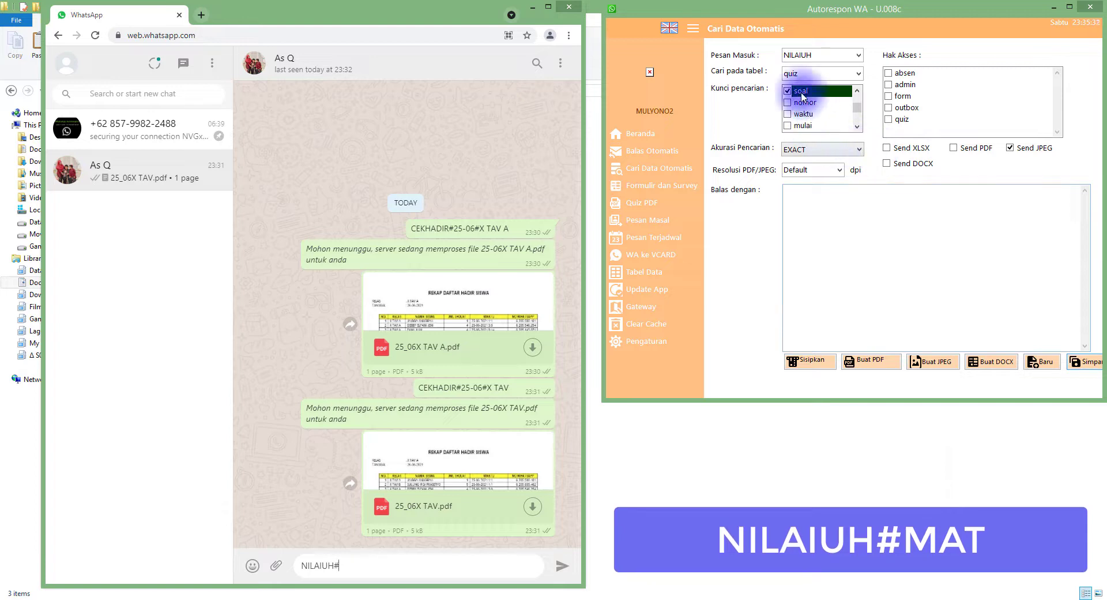
click(661, 280)
click(816, 51)
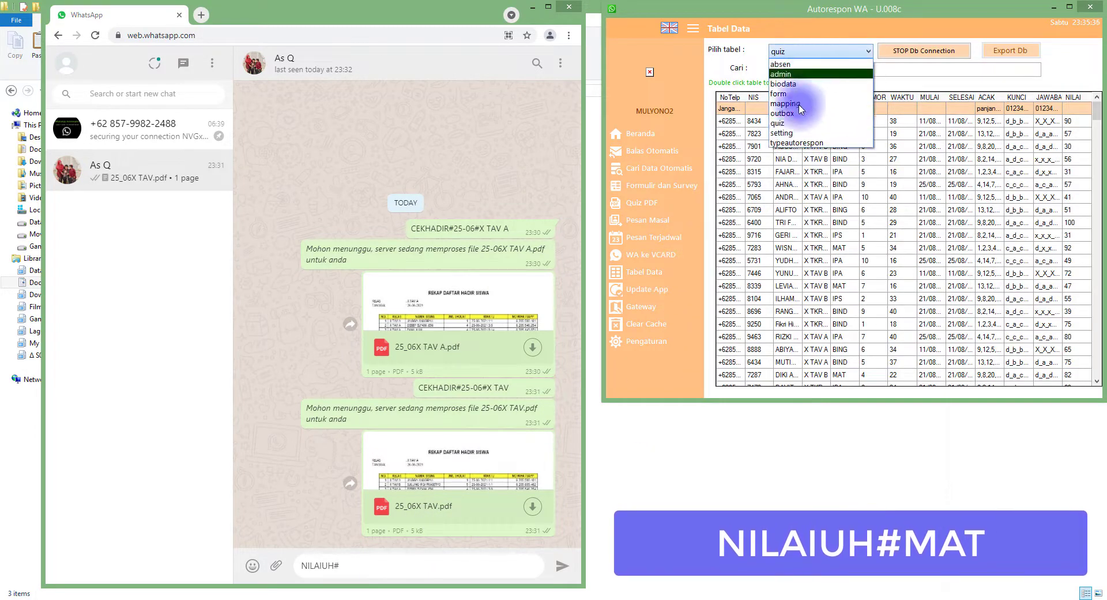
click(788, 123)
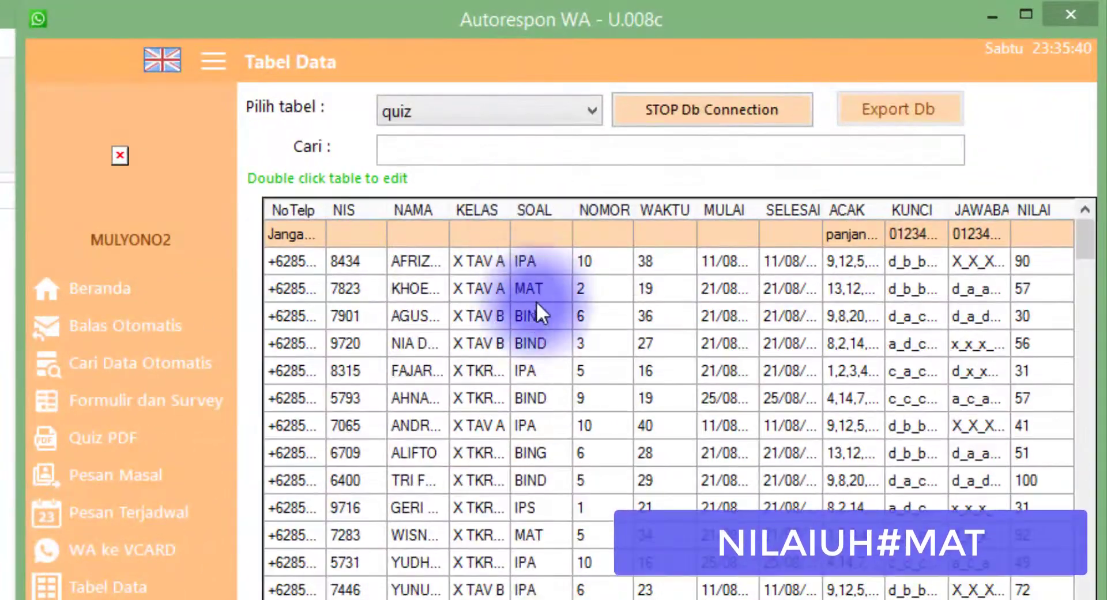
Look through the subject codes in the SOAL column of the quiz table for the search keyword
click(535, 281)
click(544, 261)
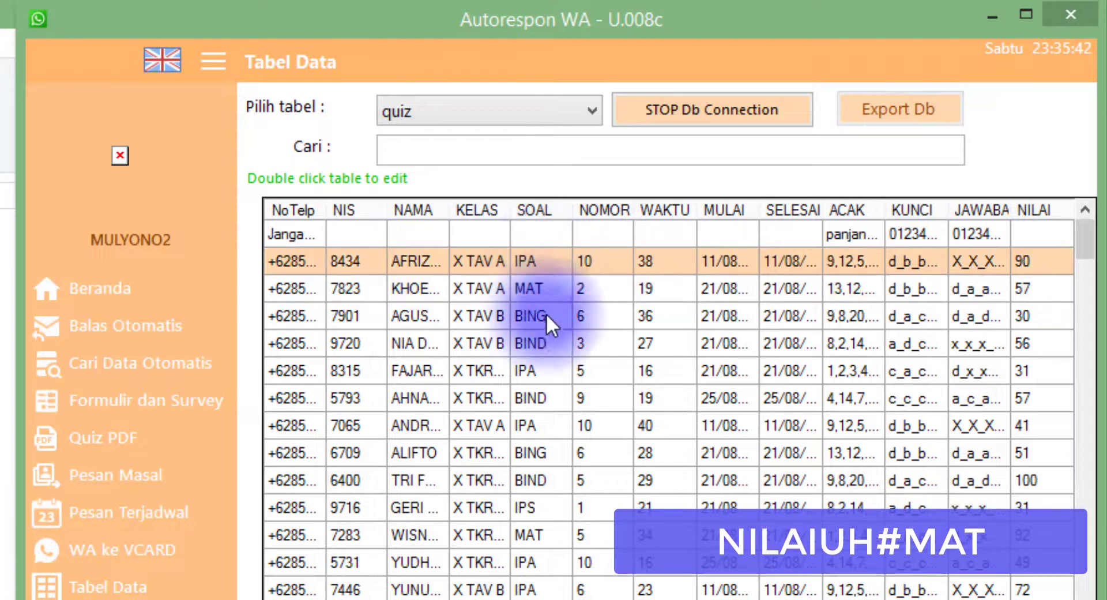
click(545, 317)
click(545, 345)
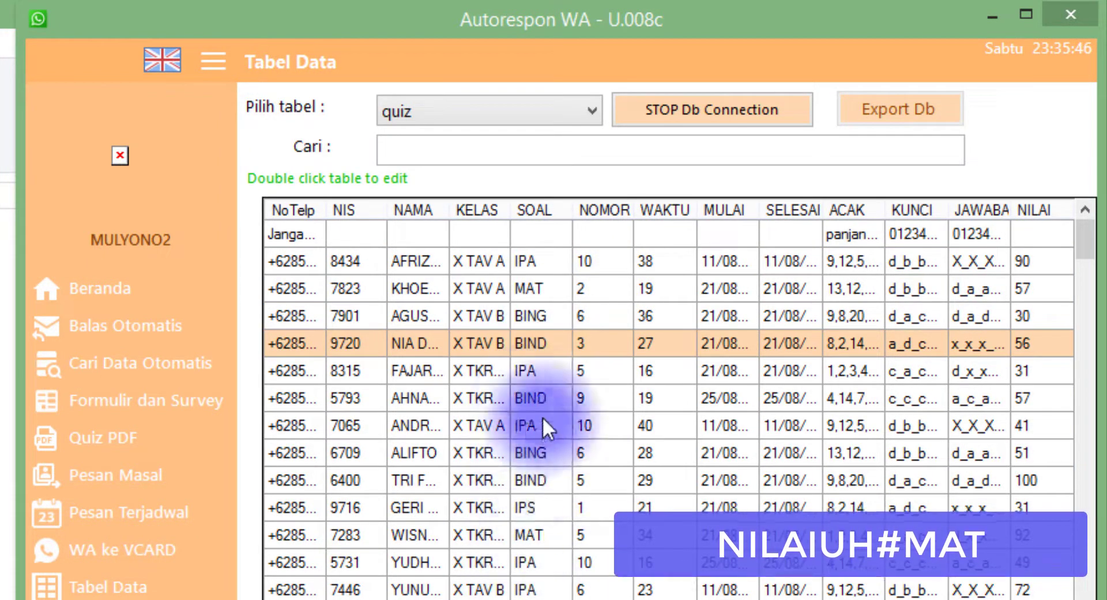
click(527, 292)
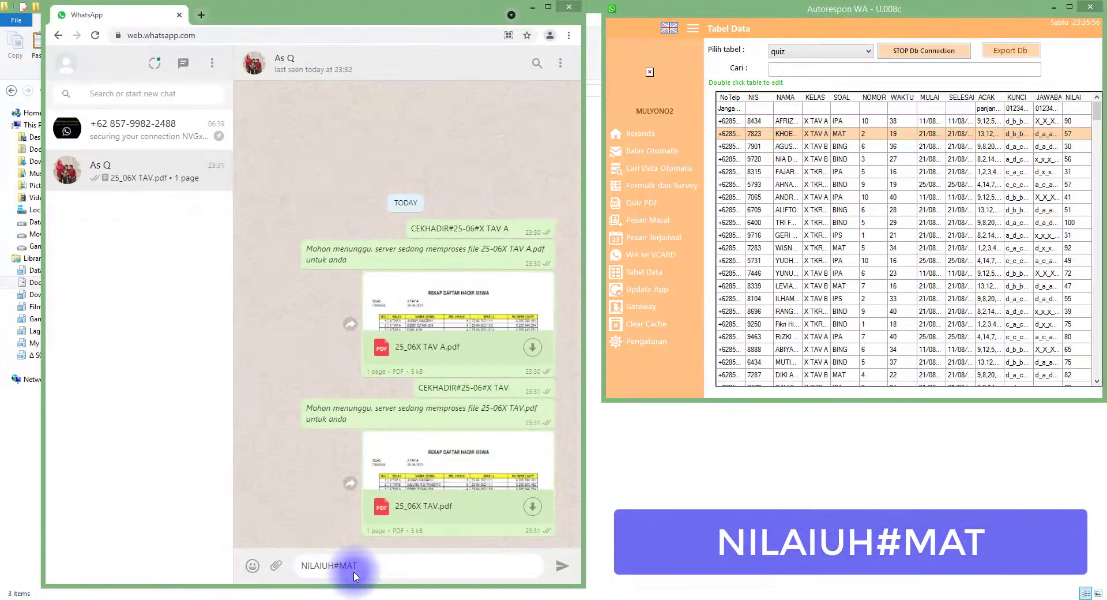
Send NILAIUH#MAT in the WhatsApp chat and inspect the returned recap image at enlarged size
key(Return)
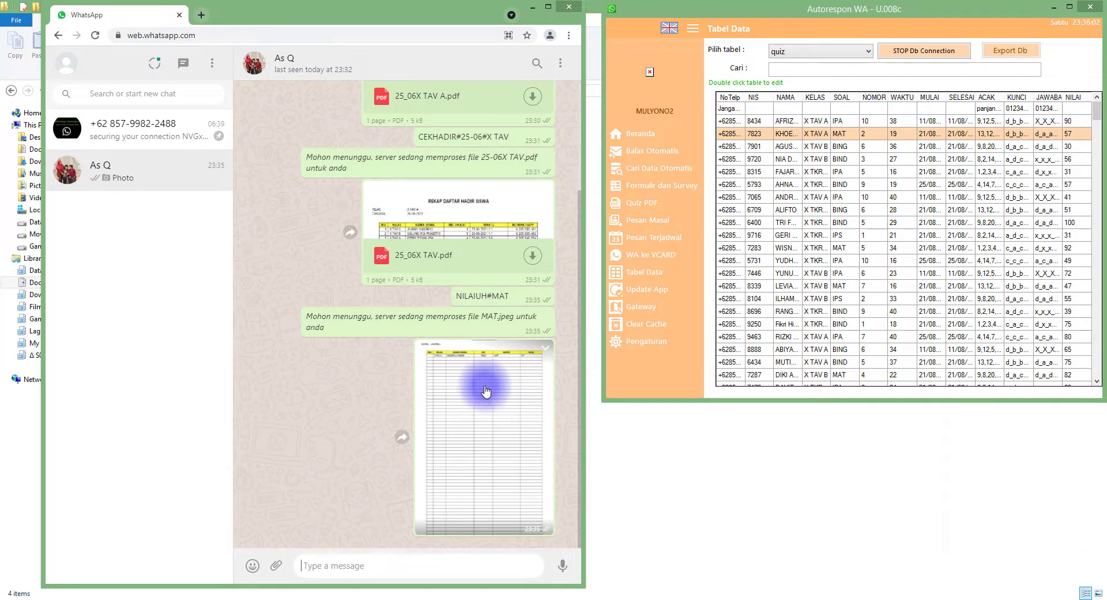
click(485, 391)
click(304, 190)
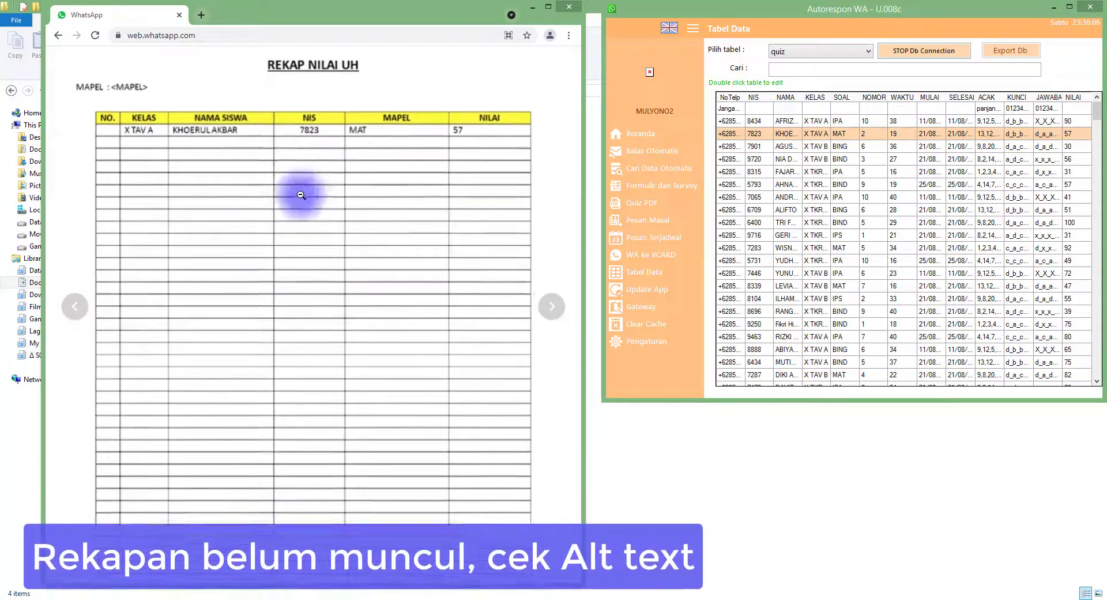
click(238, 172)
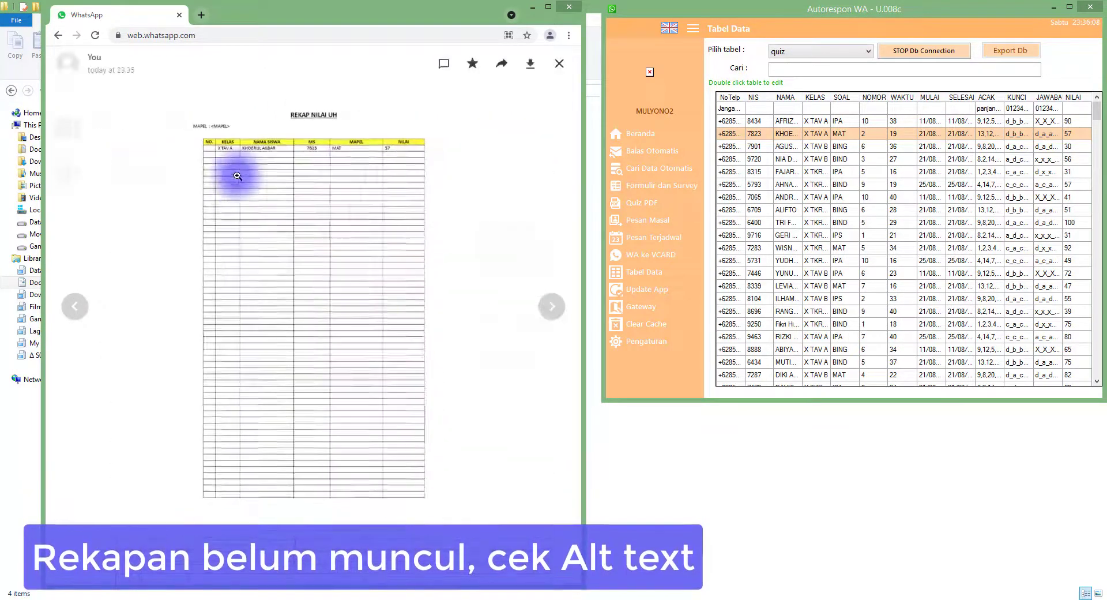
click(387, 265)
Reopen NILAIUH.docx from the FileWA folder and inspect its title, MAPEL line and table fields
click(647, 437)
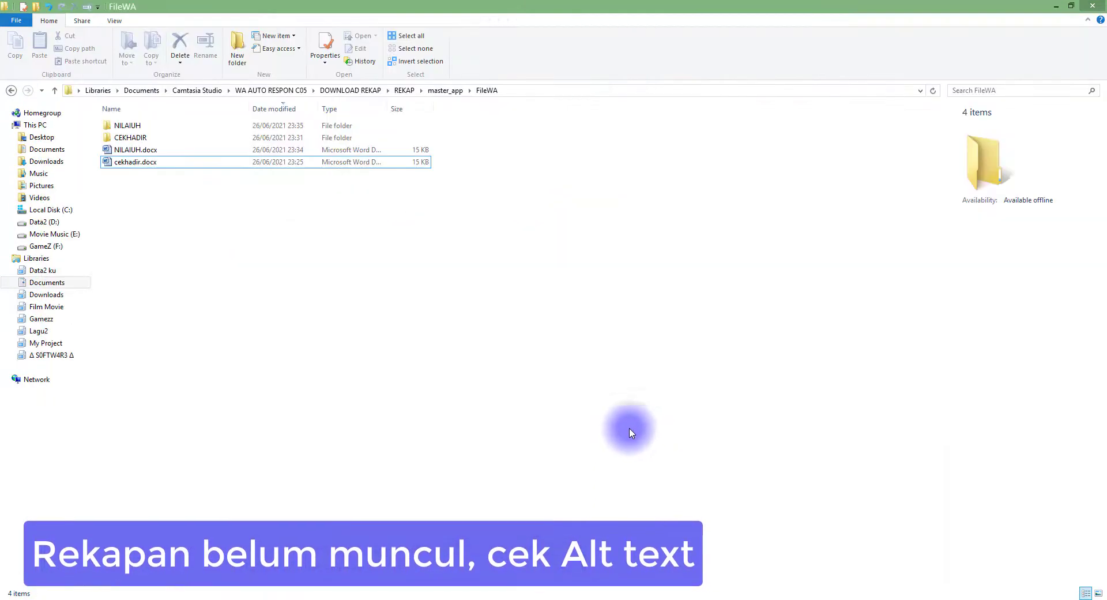
drag(196, 178, 160, 153)
double_click(151, 150)
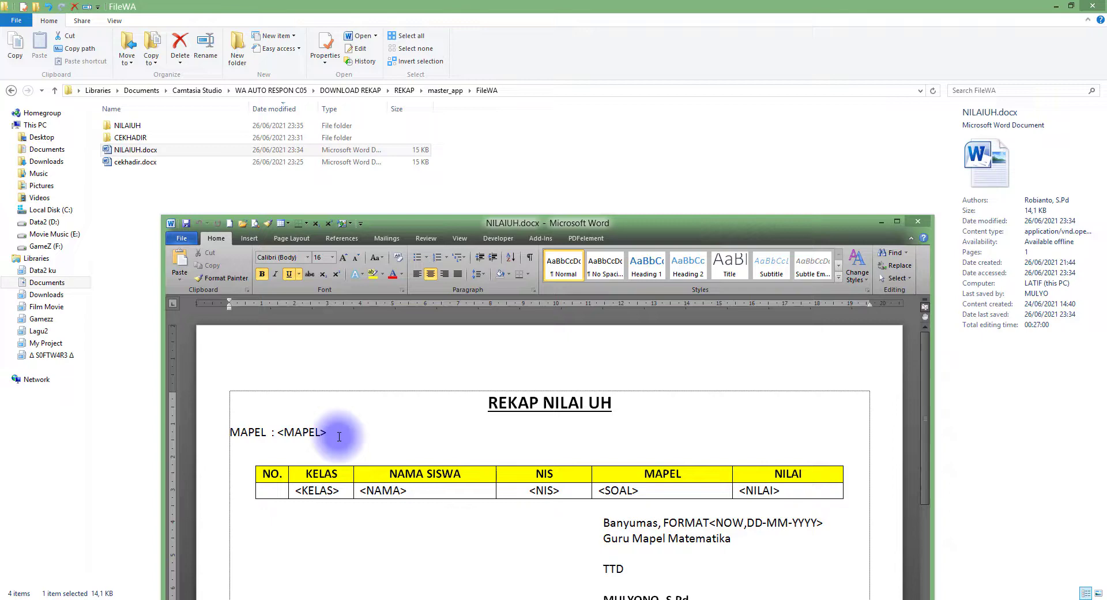
click(326, 465)
click(348, 512)
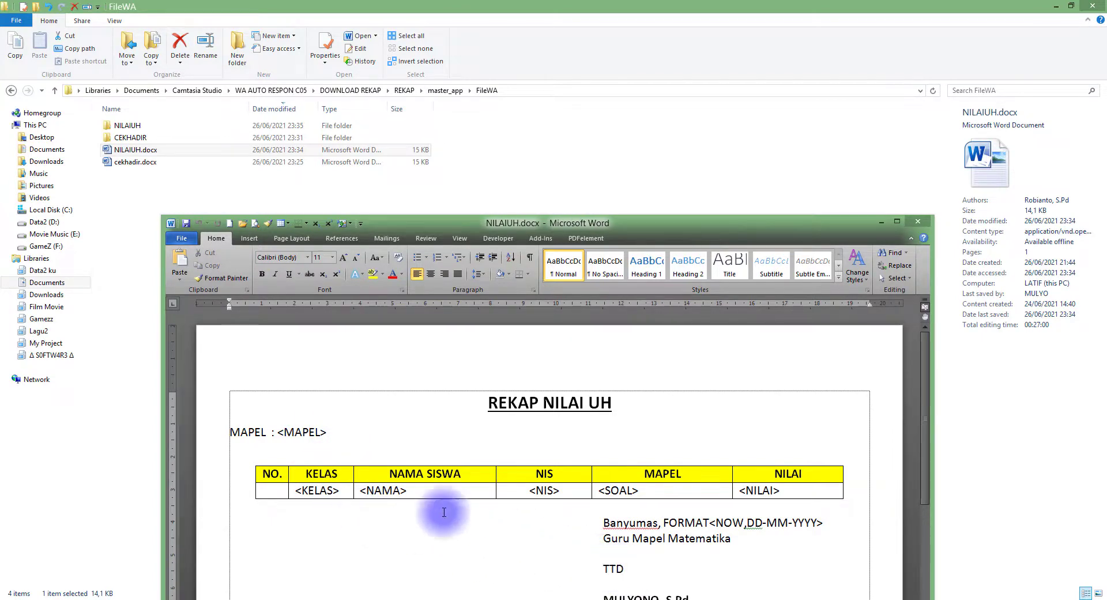
drag(490, 402, 602, 403)
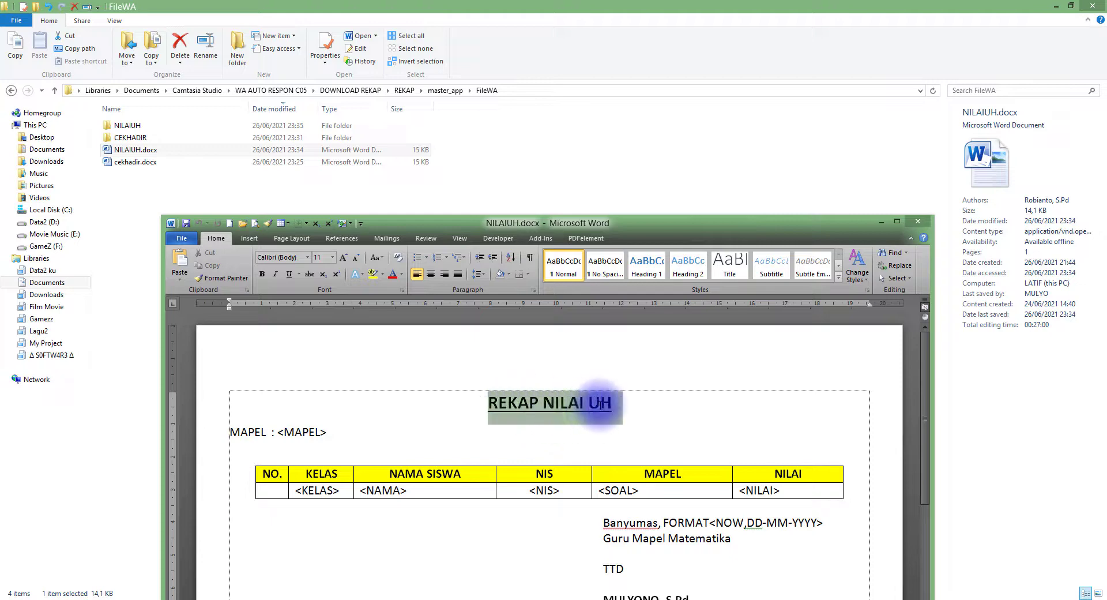
Switch to Autorespon WA and reselect the quiz table to check its exact table name
key(alt+Tab)
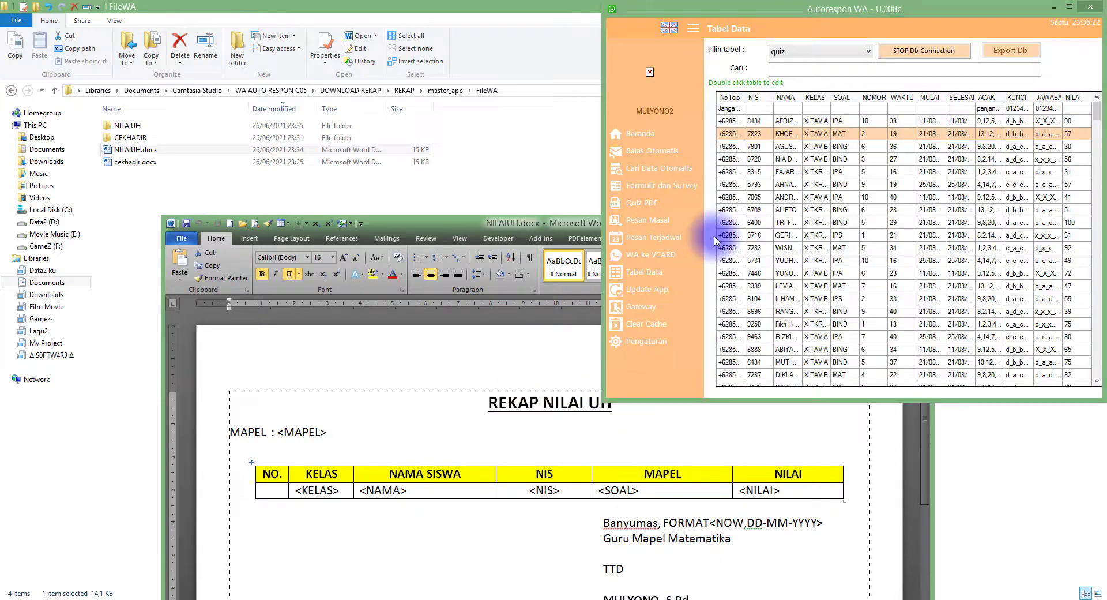
click(792, 52)
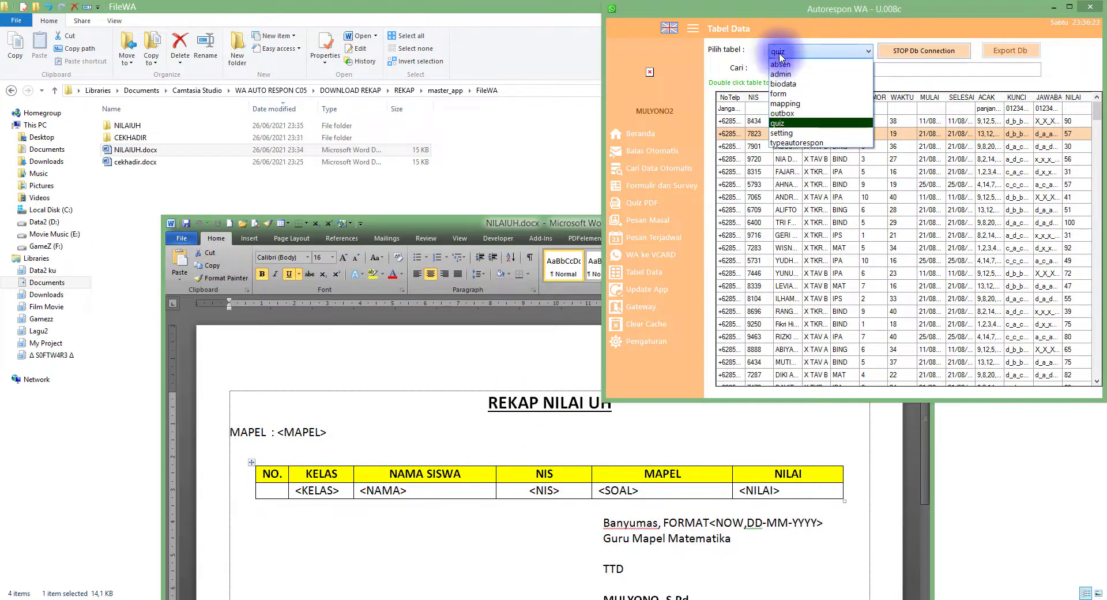
click(780, 128)
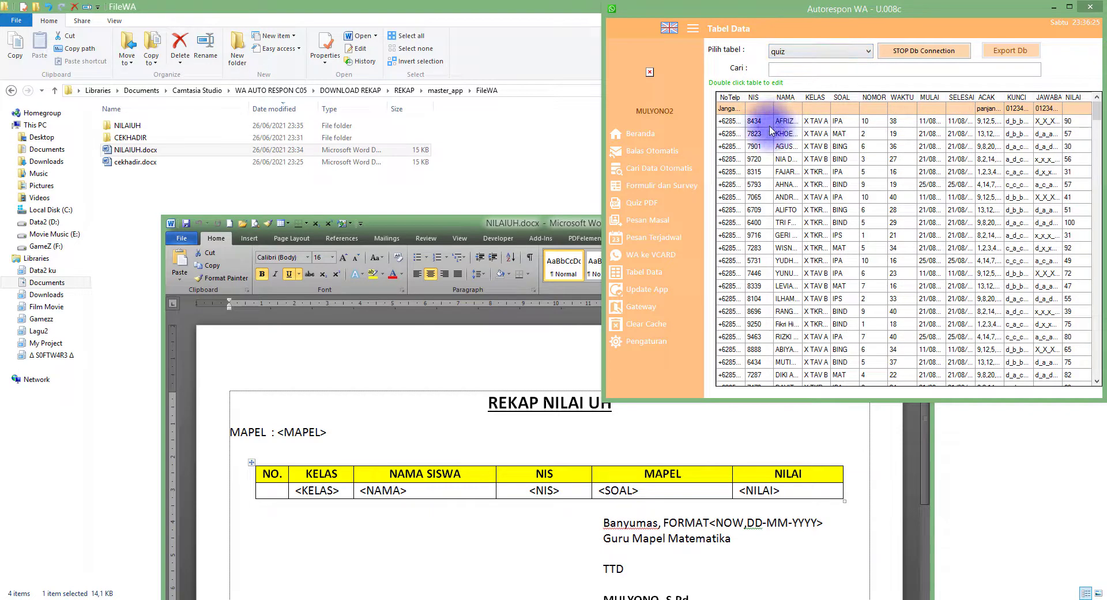
Set the alt text title of the recap table in NILAIUH.docx to QUIZ, saving the document on closing
click(362, 474)
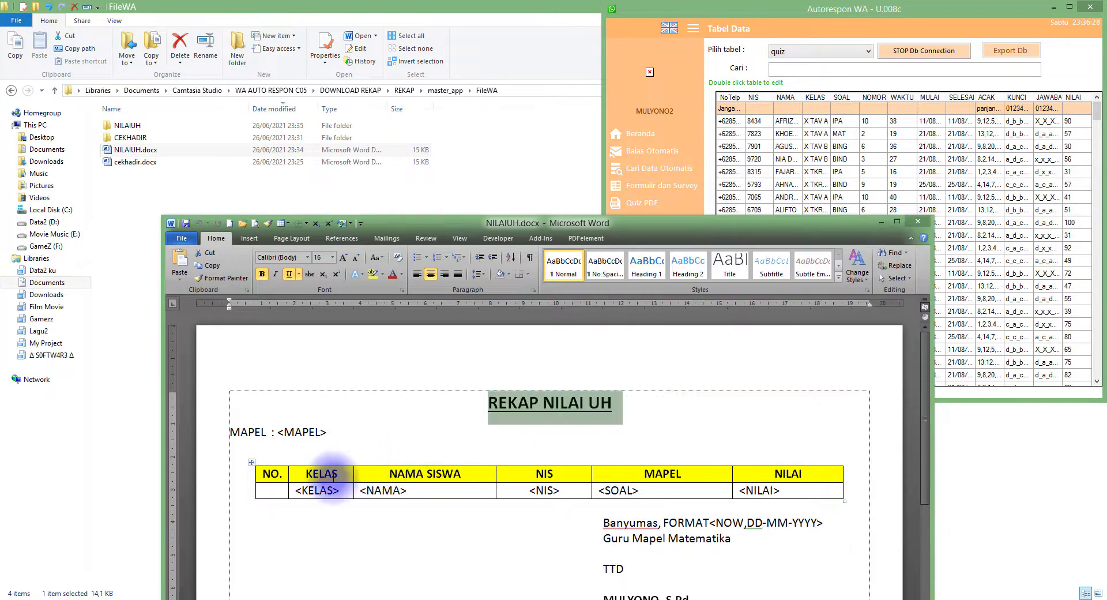
click(252, 463)
right_click(254, 465)
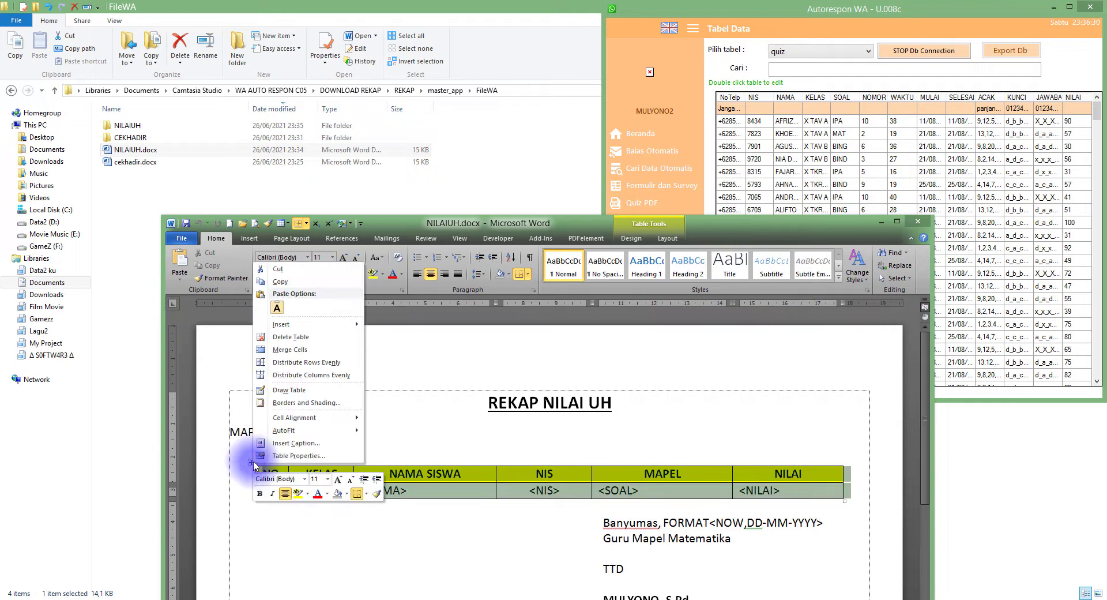
click(274, 457)
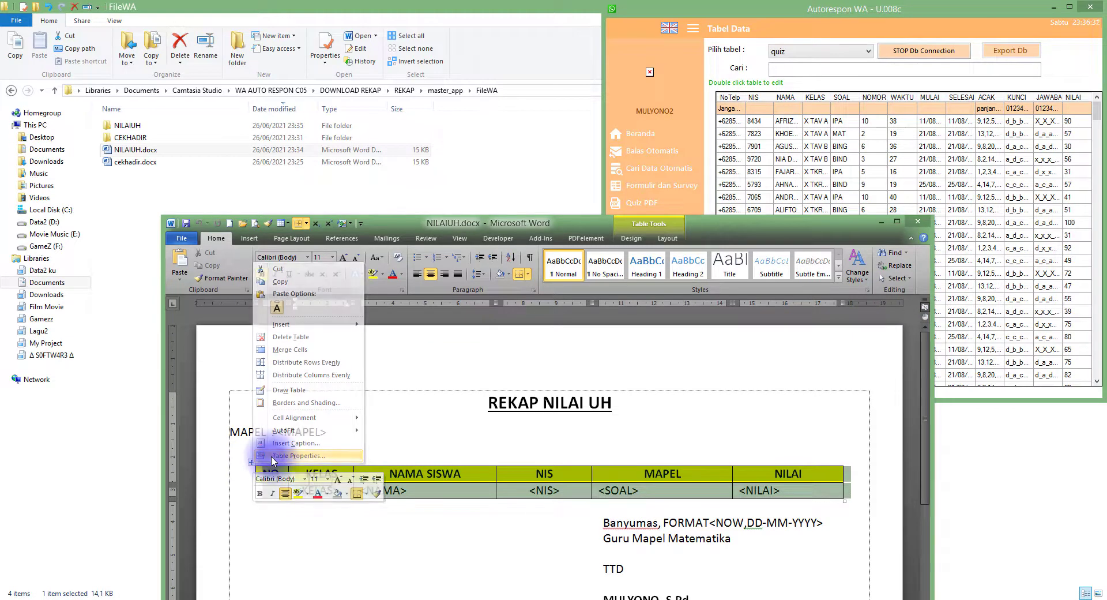
click(566, 373)
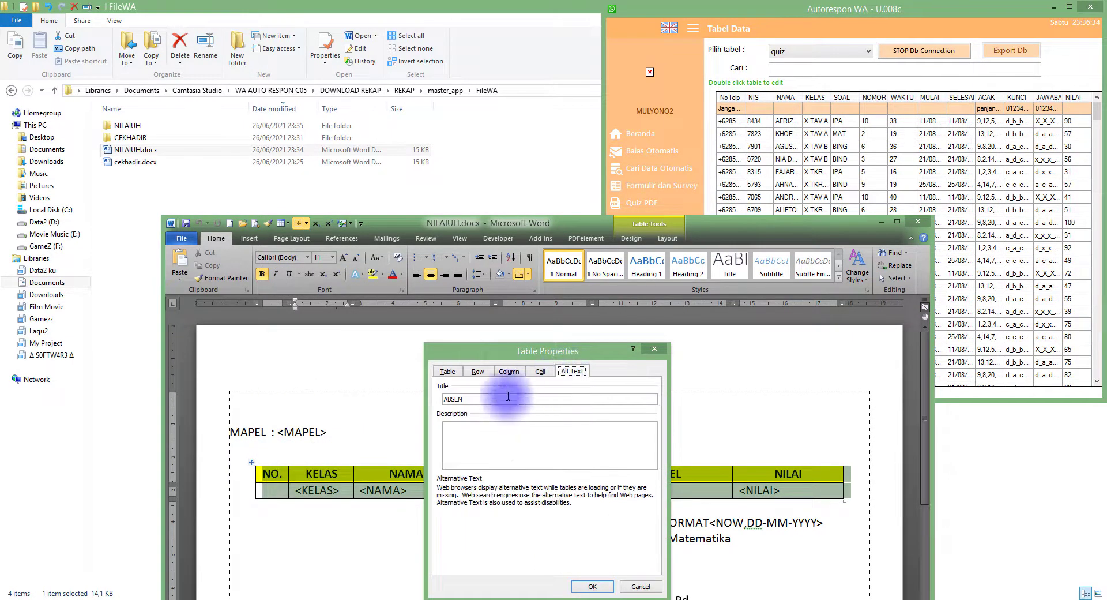
text(quiz)
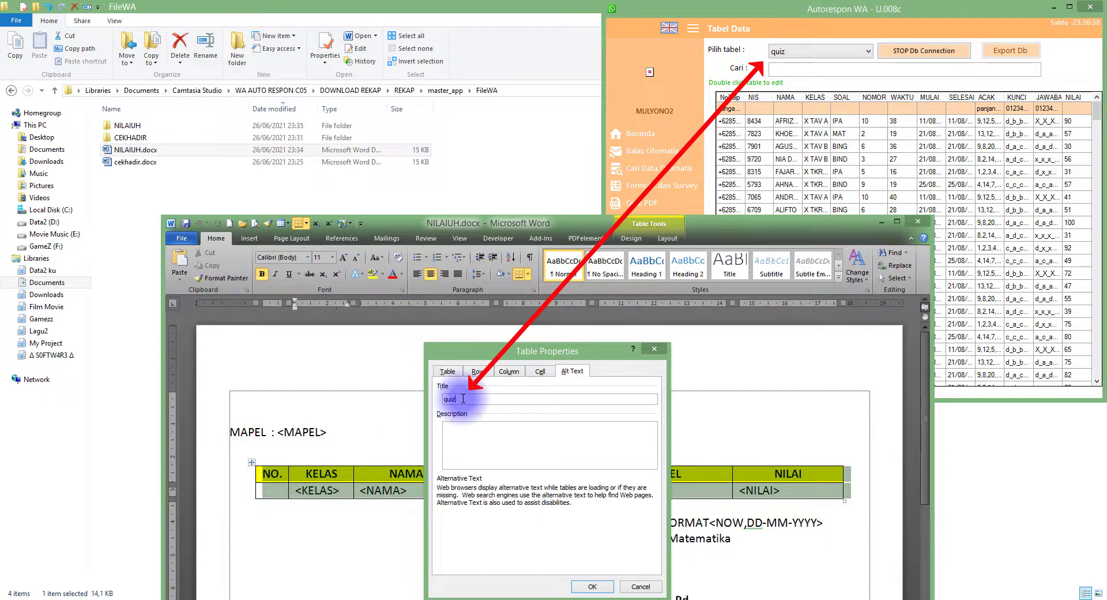
drag(457, 399, 435, 400)
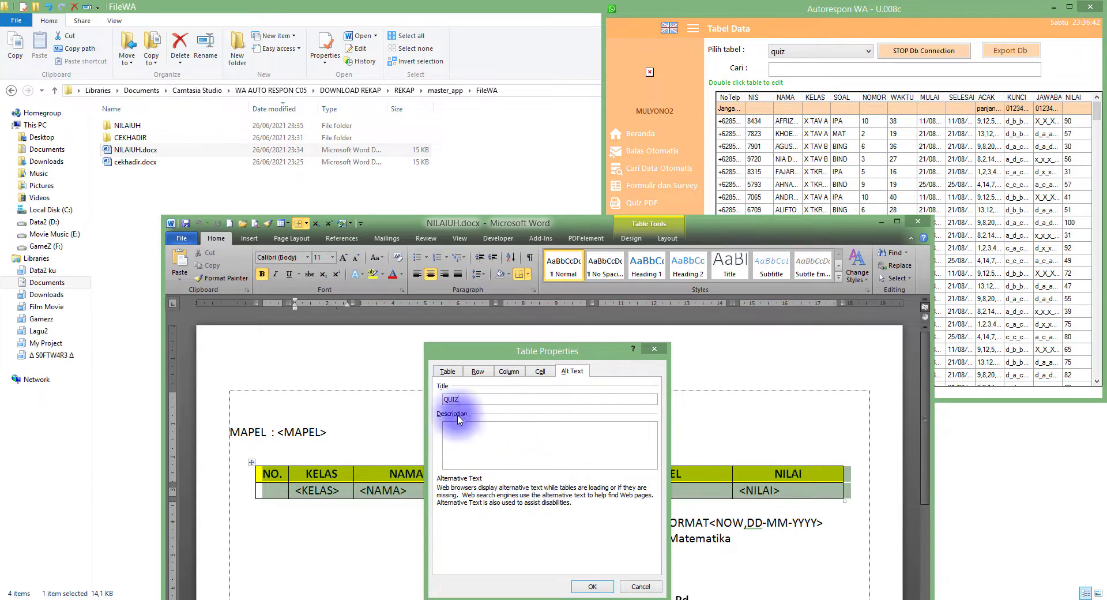
click(592, 586)
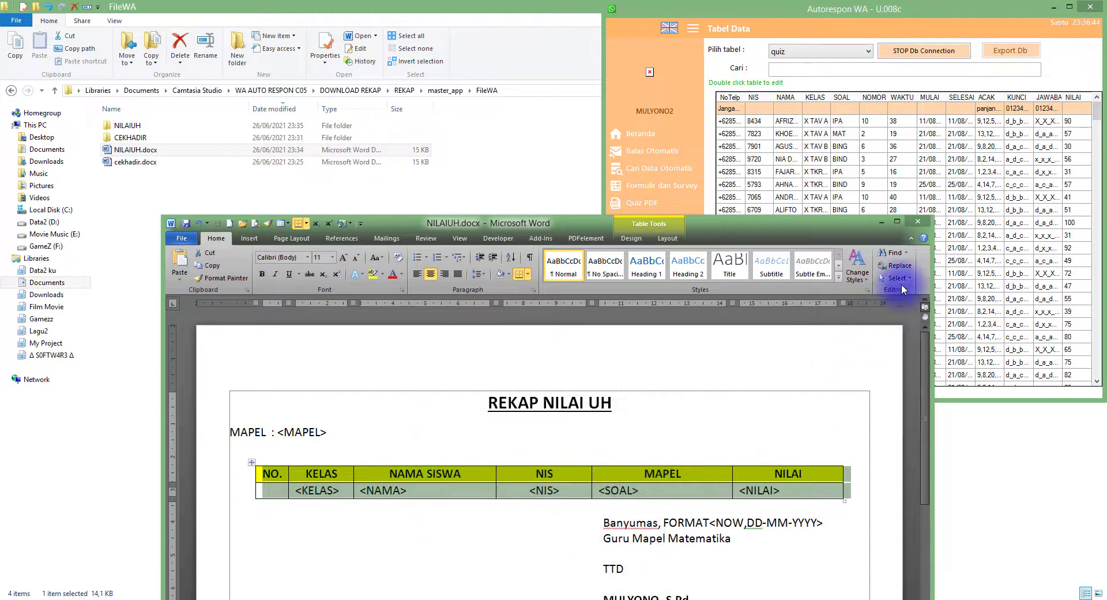
click(918, 221)
click(504, 320)
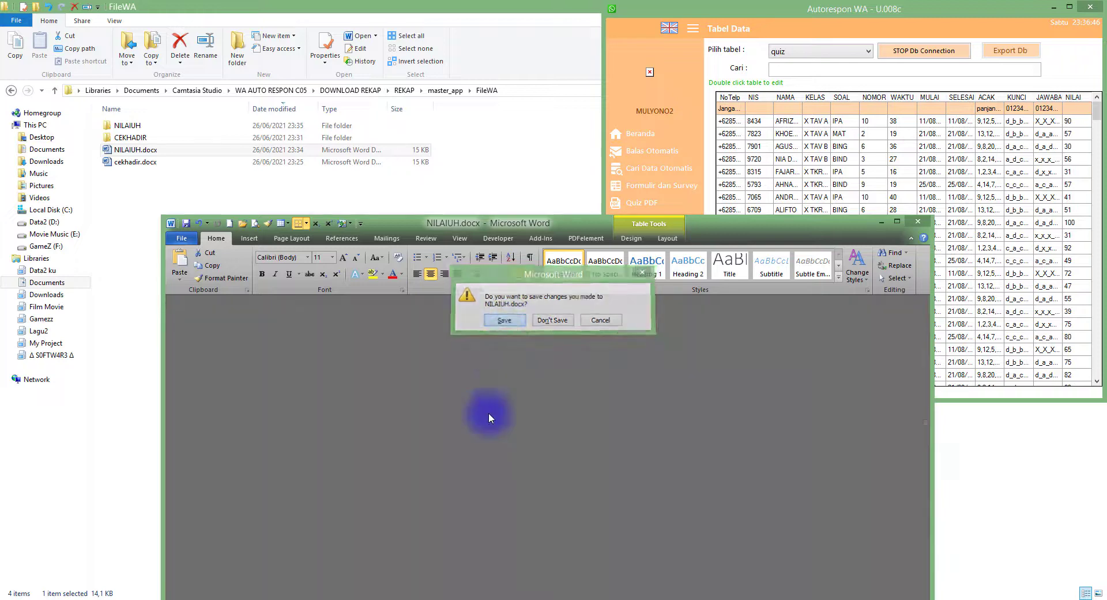
Send NILAIUH#MAT in the WhatsApp chat again and inspect the new recap image at enlarged size
click(700, 598)
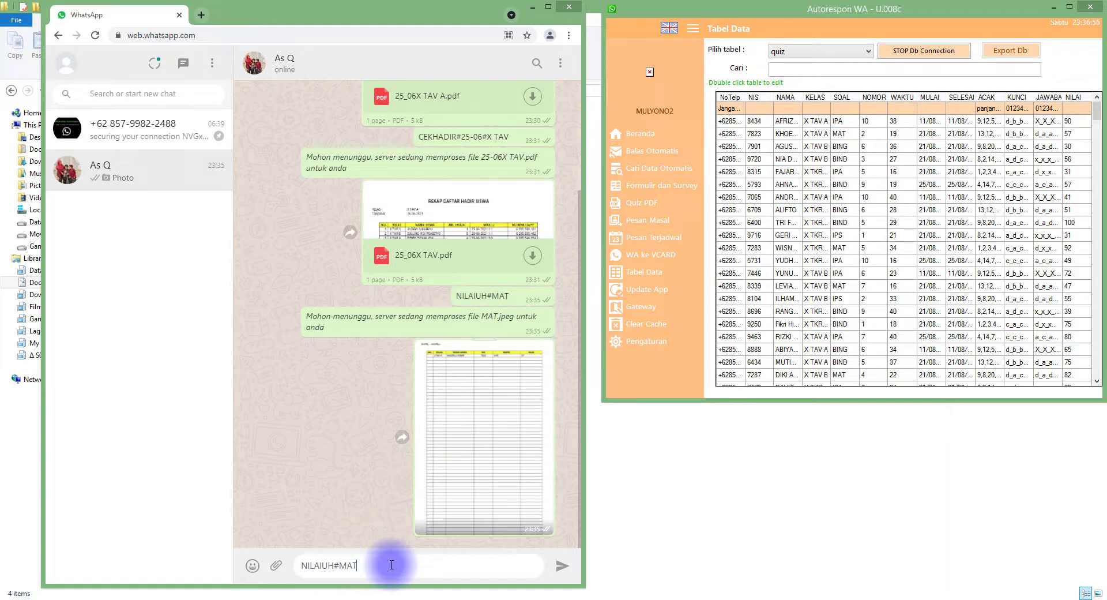
key(Return)
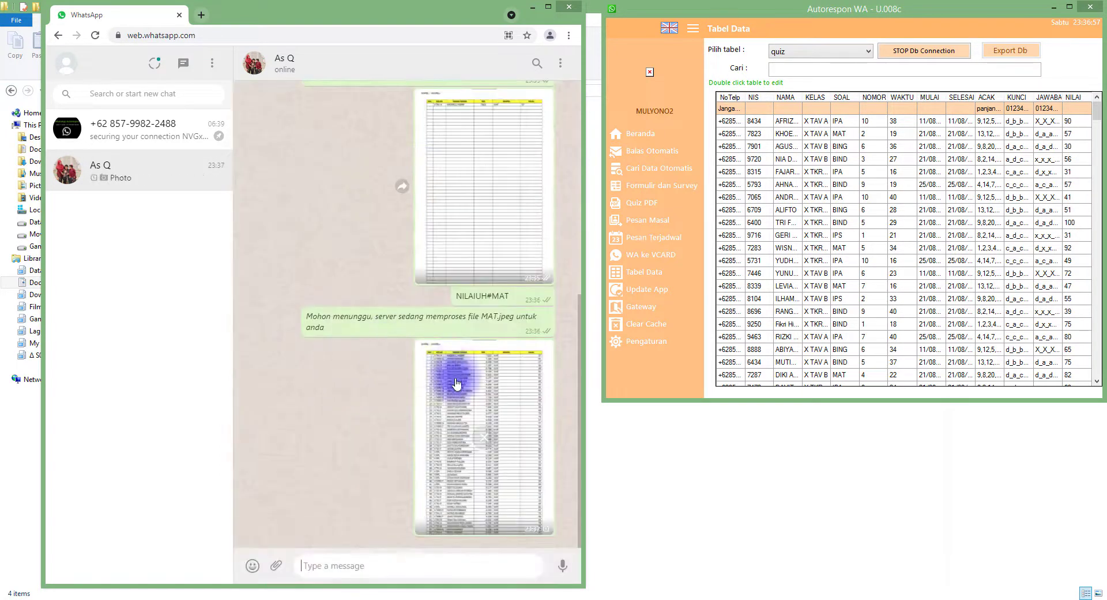
click(502, 390)
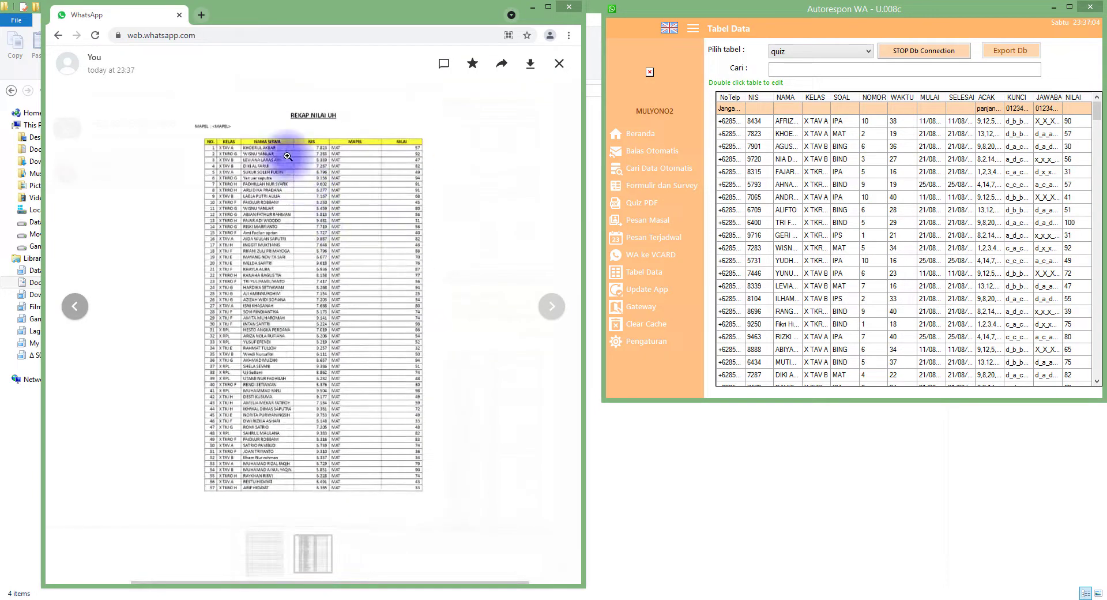
click(287, 156)
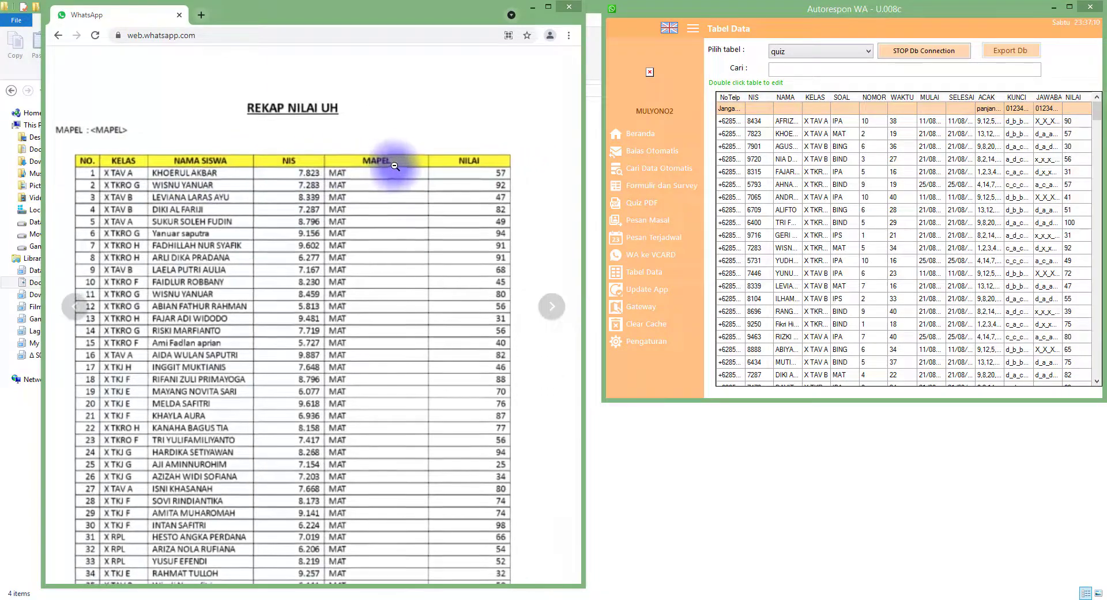
click(452, 228)
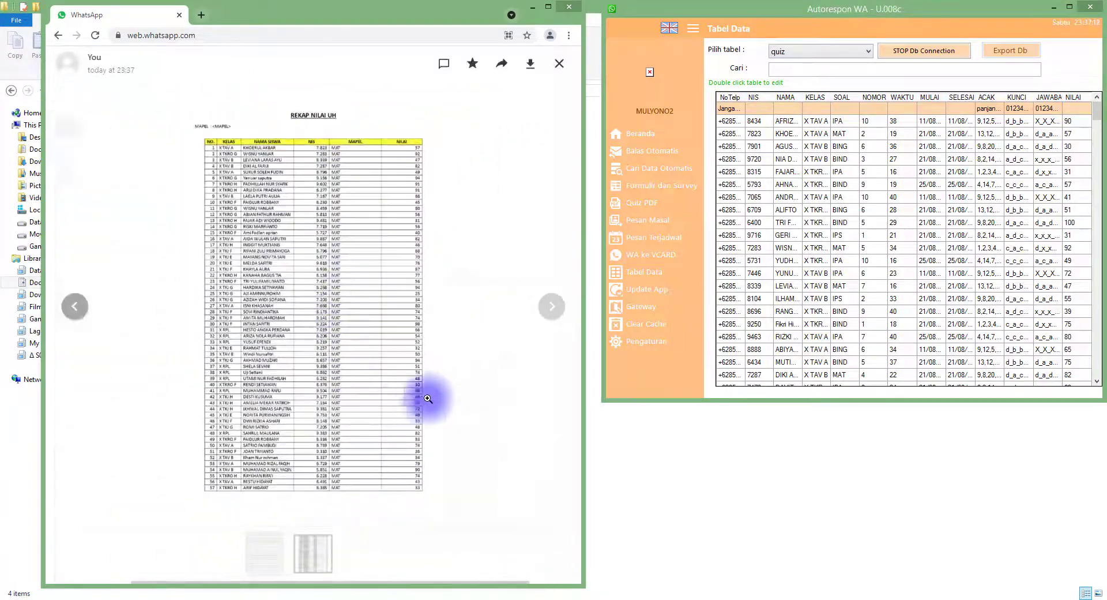
click(376, 311)
click(508, 259)
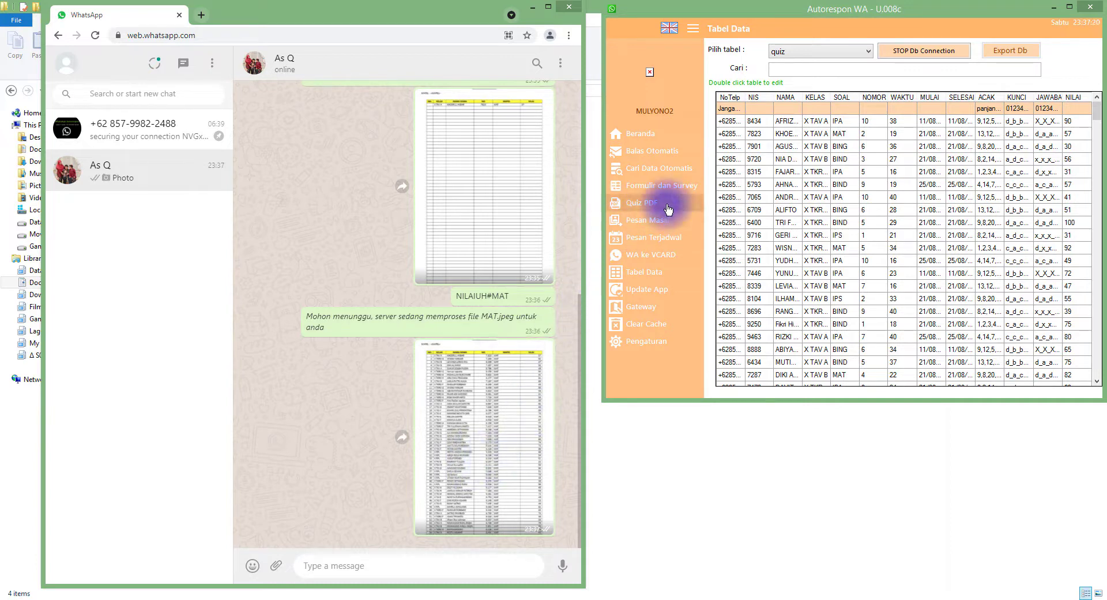
Change the automatic data search reply for NILAIUH to Send DOCX instead of JPEG and save the setting
click(676, 175)
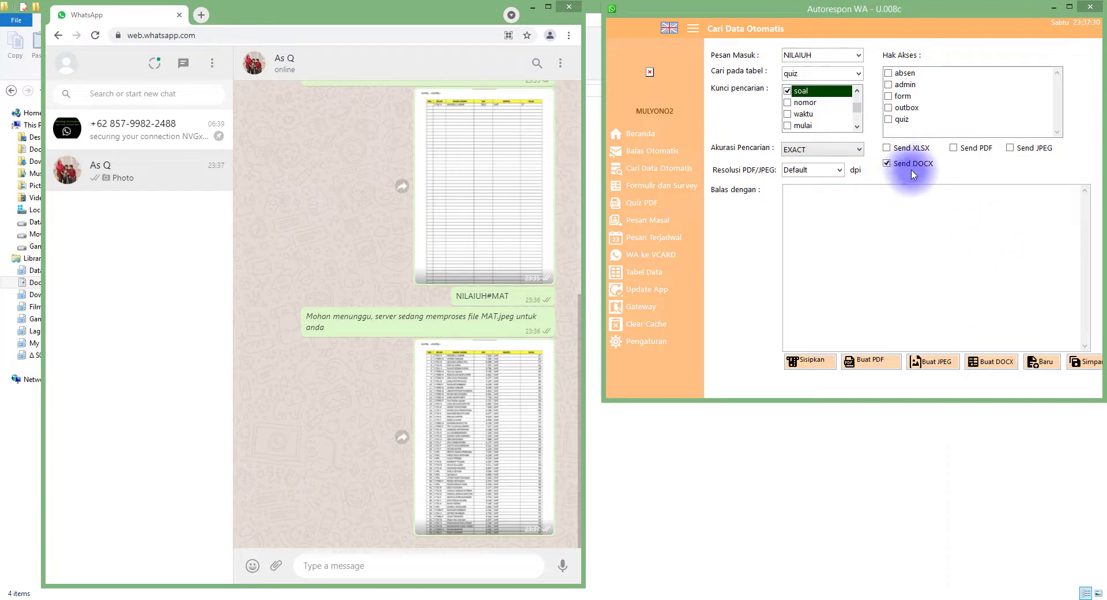
click(1084, 361)
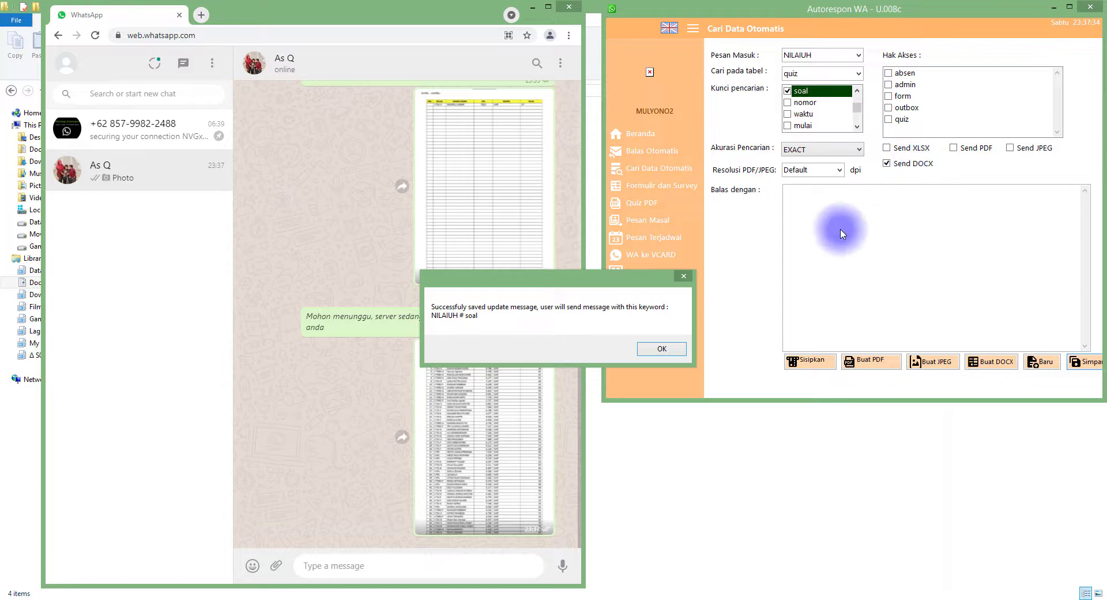
click(661, 349)
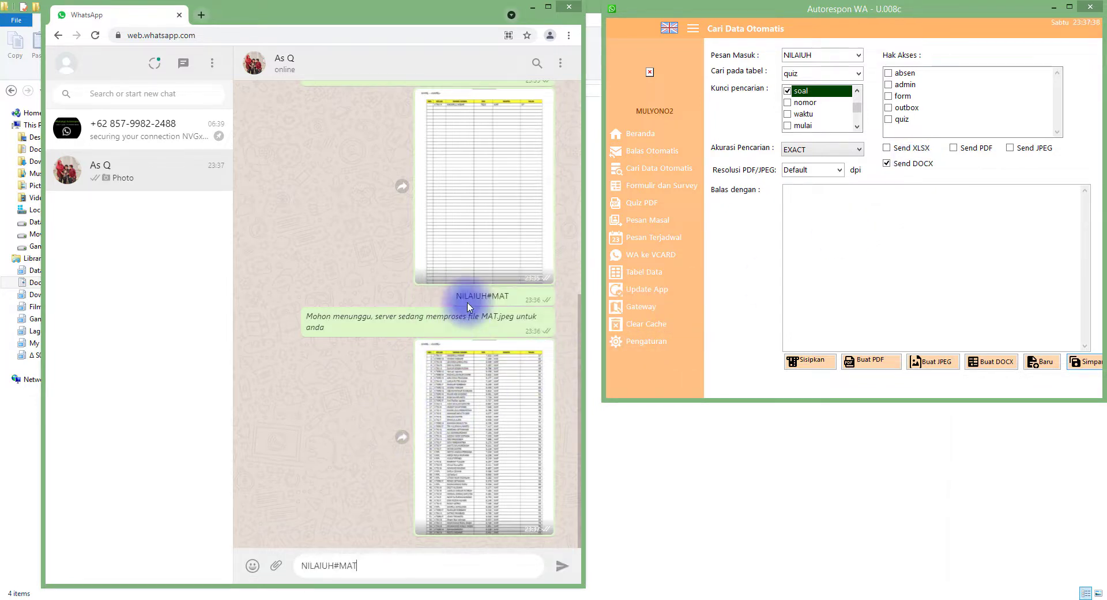
Request NILAIUH#MAT over WhatsApp and open the generated MAT.docx from the NILAIUH folder in FileWA
key(Return)
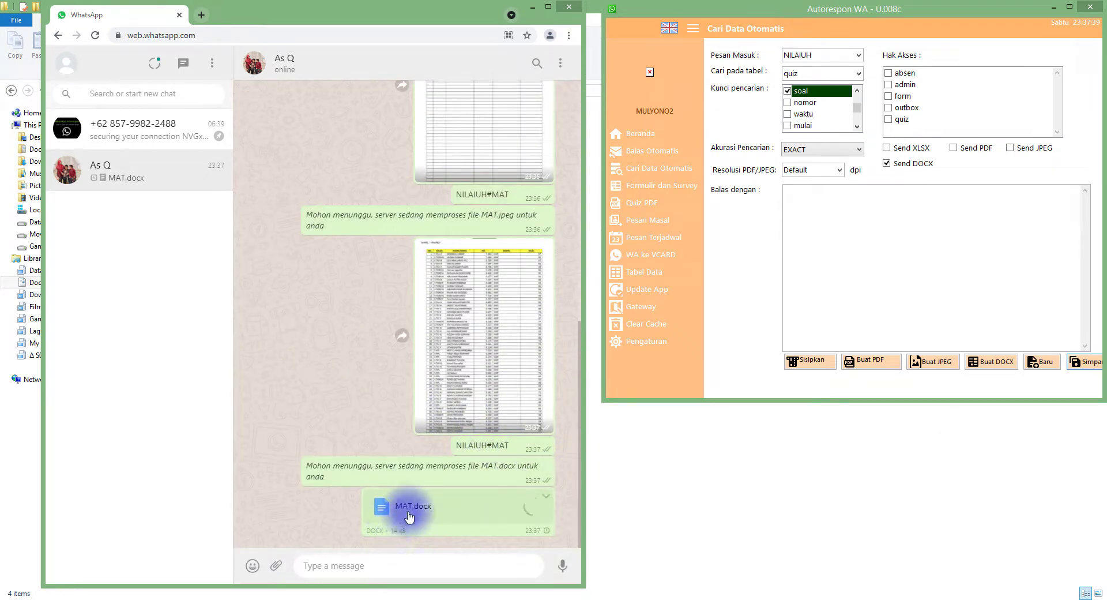
click(623, 491)
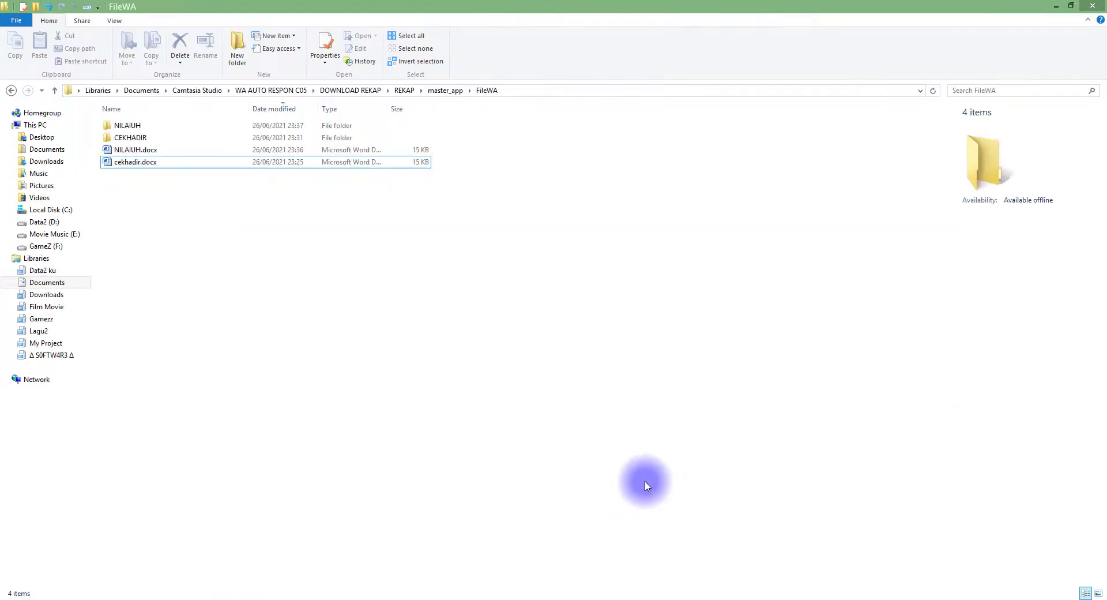
double_click(148, 128)
double_click(141, 125)
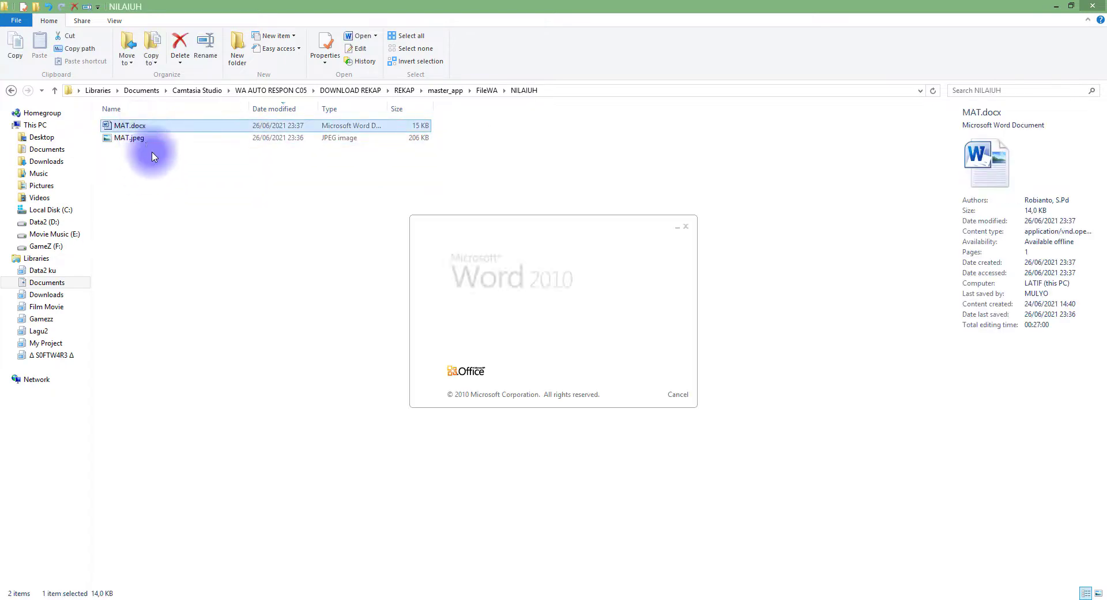
double_click(522, 223)
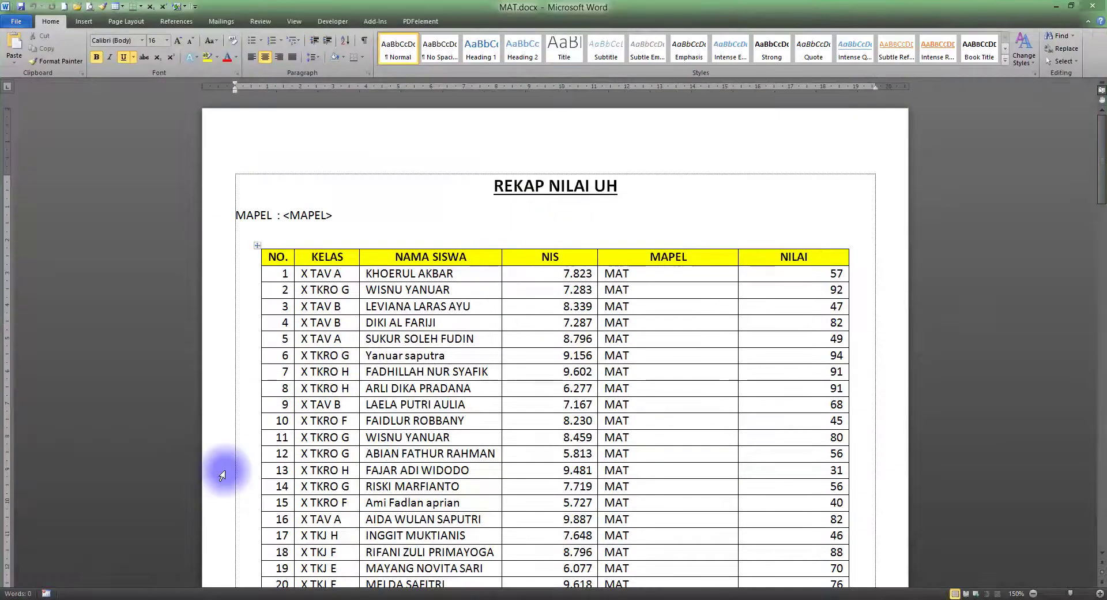
Examine the pages of MAT.docx, checking the student rows, the signature block, the MAPEL column and the MAPEL line
click(19, 592)
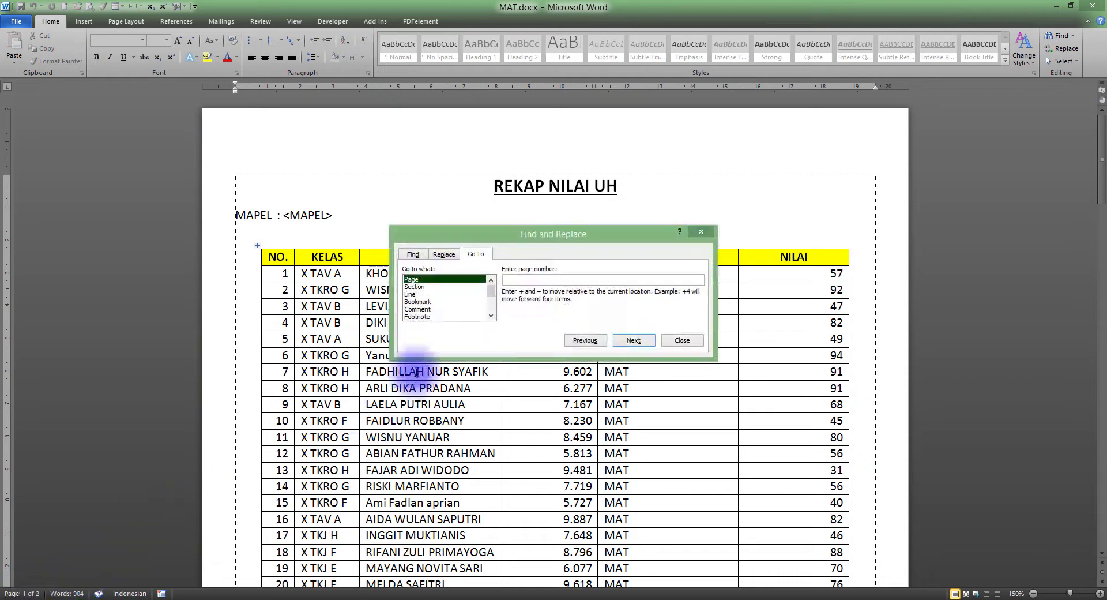
click(683, 340)
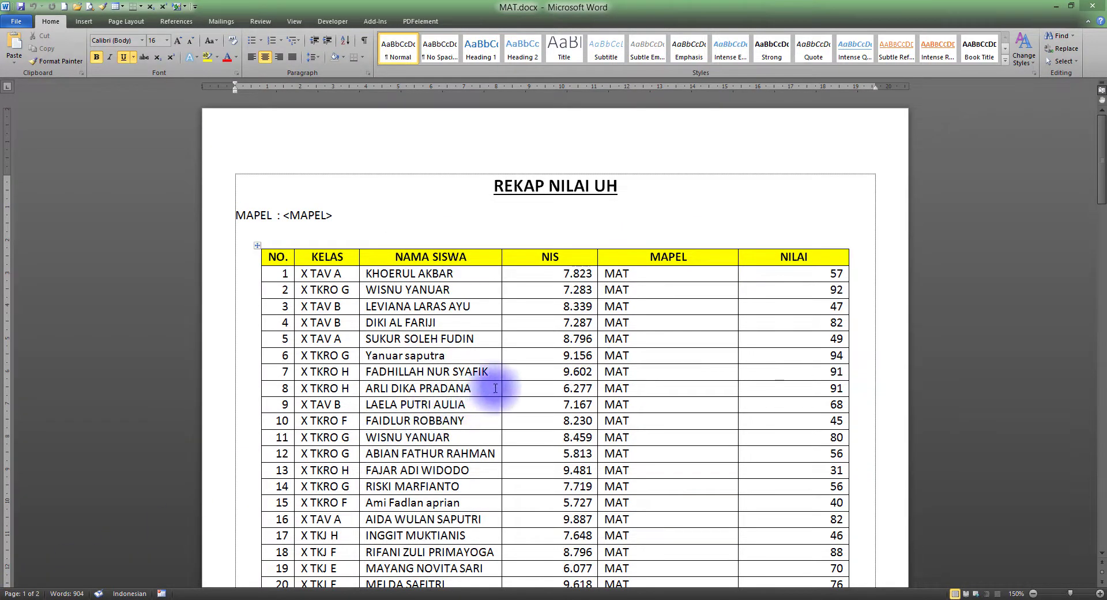
scroll(496, 381, down, 5)
scroll(501, 381, down, 12)
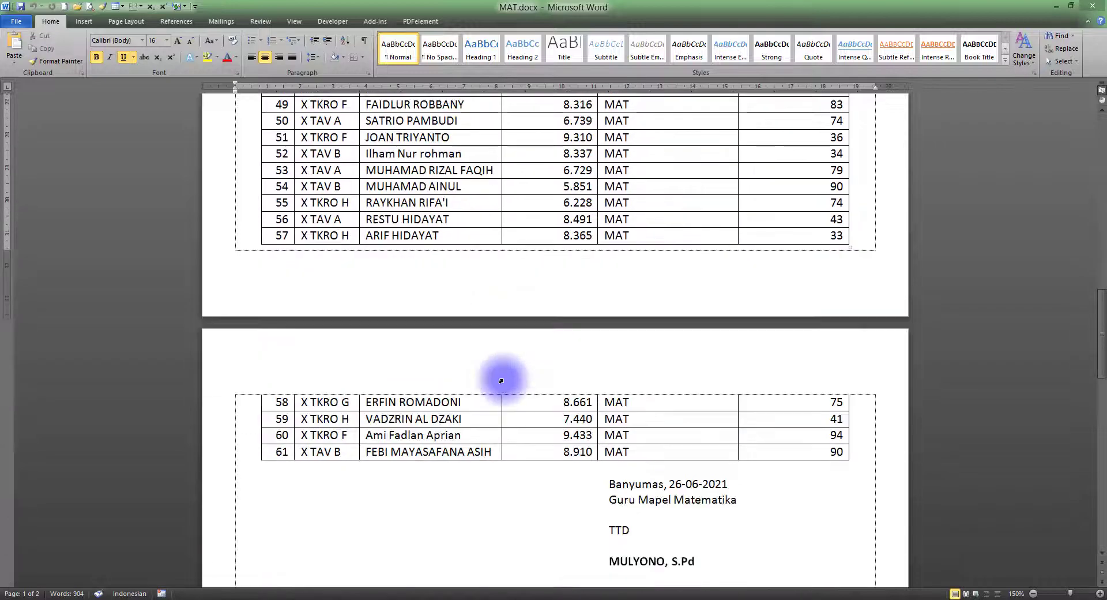
scroll(583, 358, up, 15)
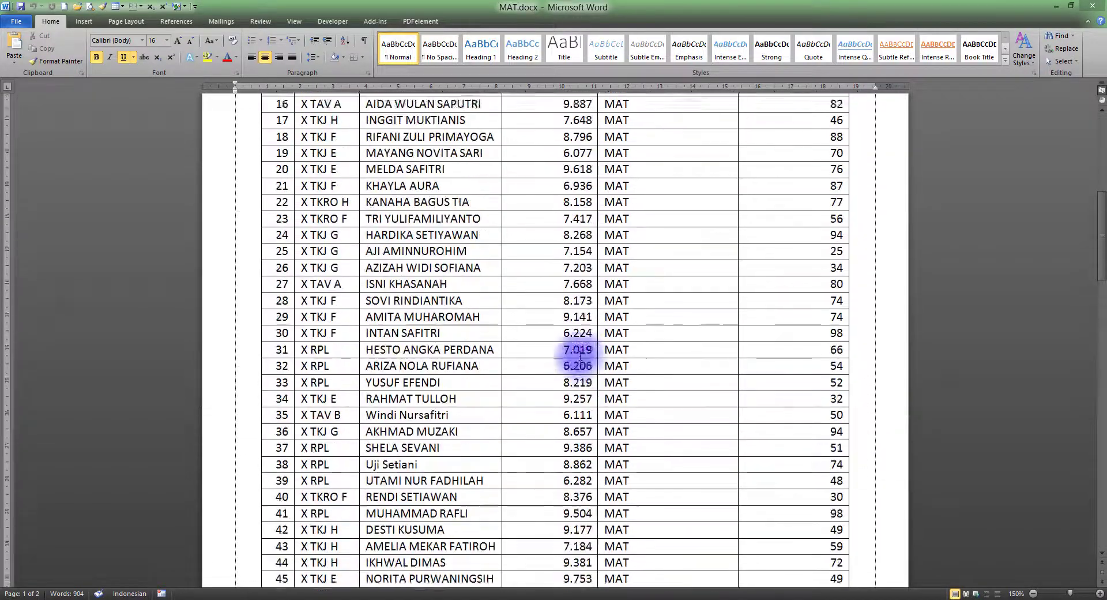
scroll(579, 353, up, 3)
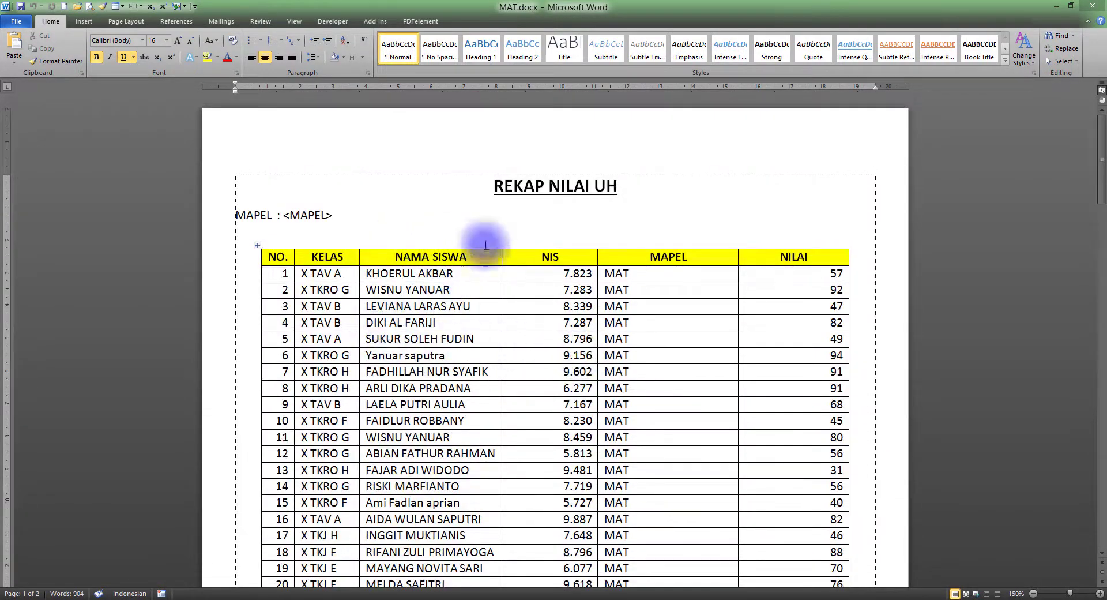
drag(618, 277, 623, 420)
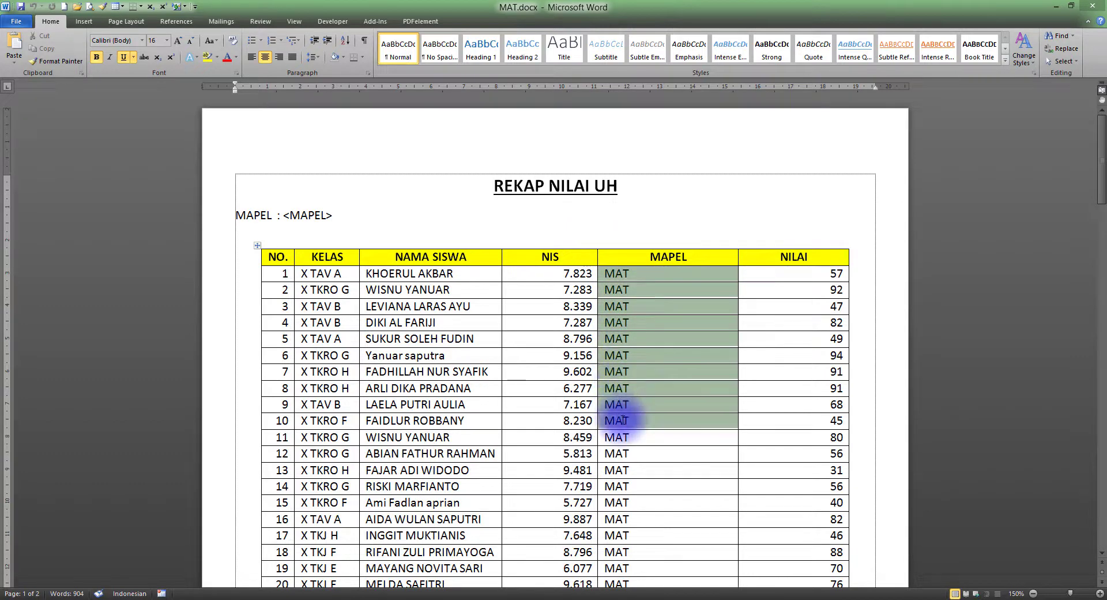
drag(340, 222, 236, 216)
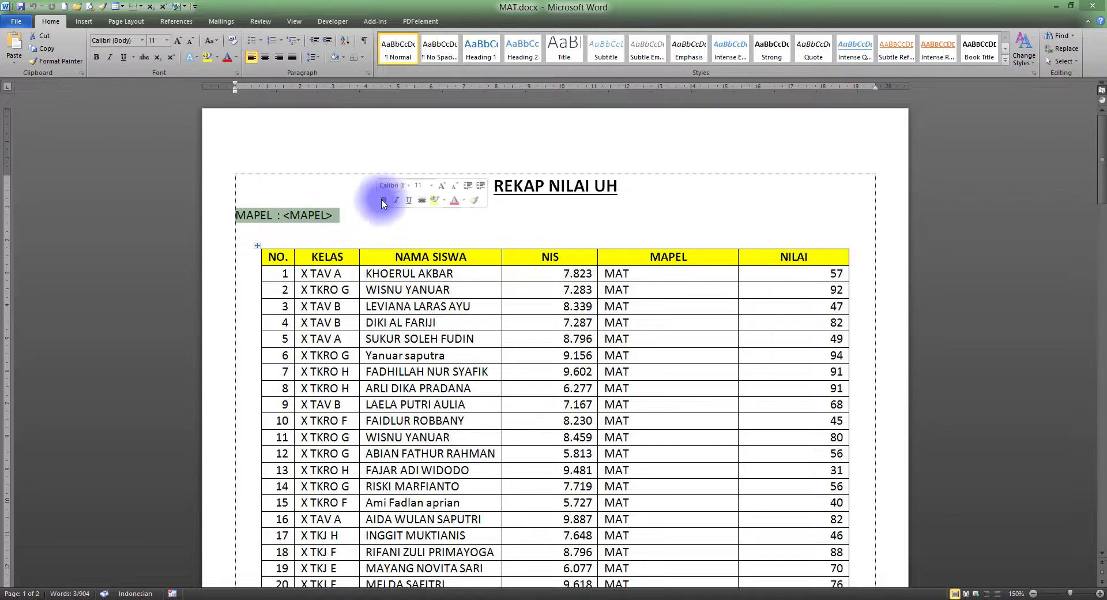
click(731, 208)
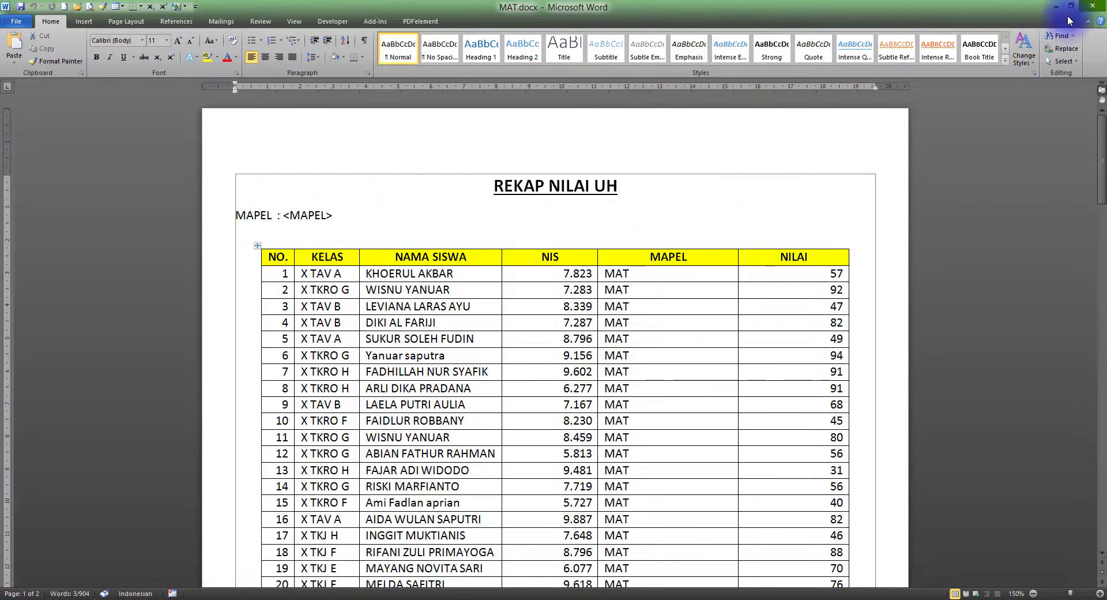
Minimize MAT.docx, switch to Autorespon WA and display the biodata table in the table data view
click(1057, 6)
click(627, 597)
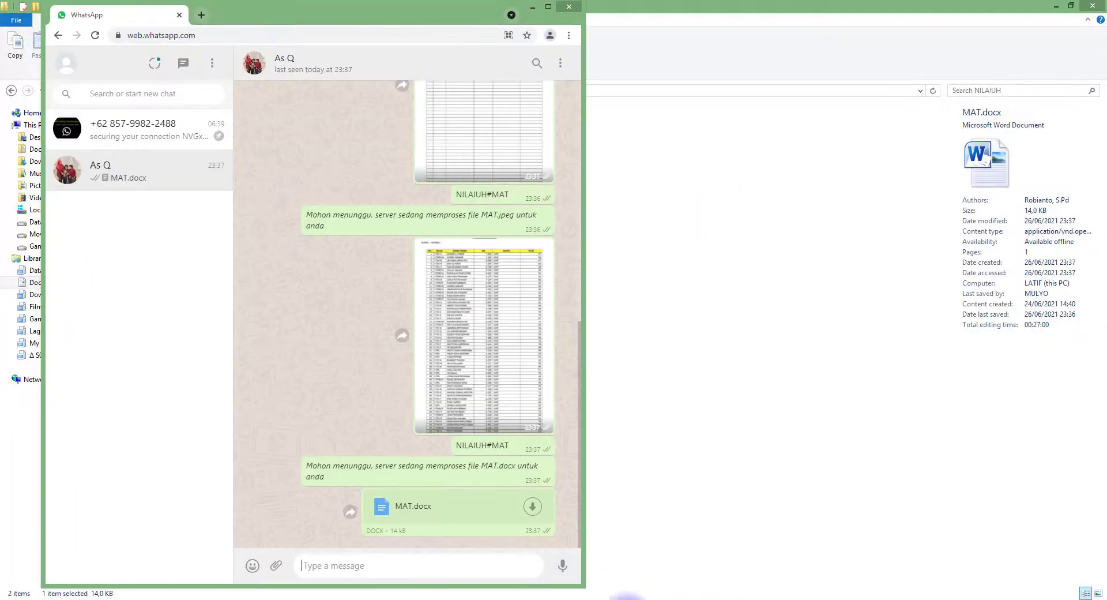
click(628, 596)
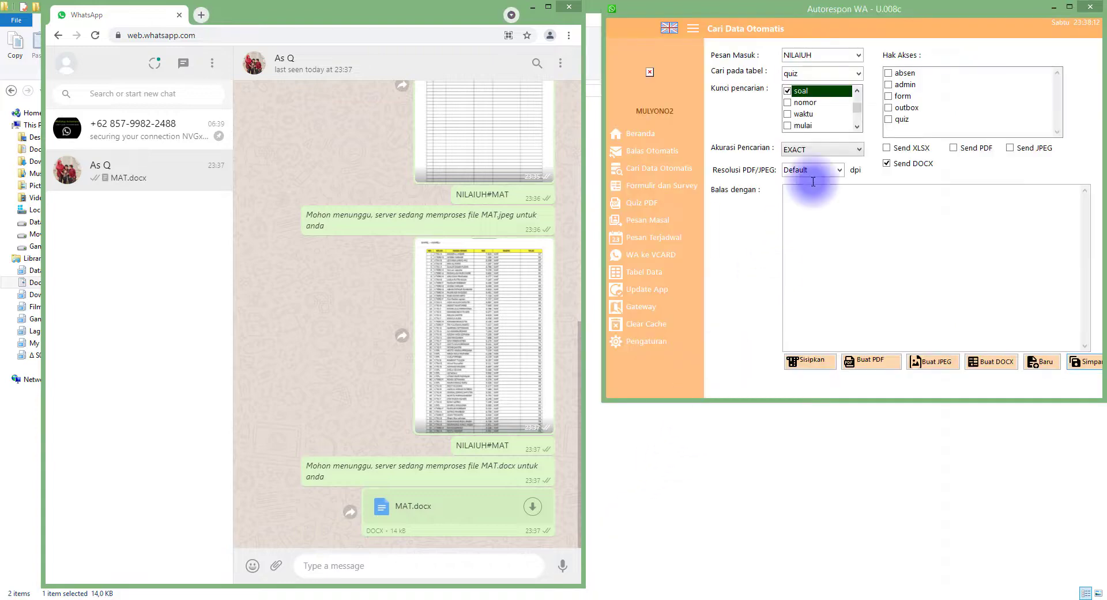
click(658, 271)
click(819, 52)
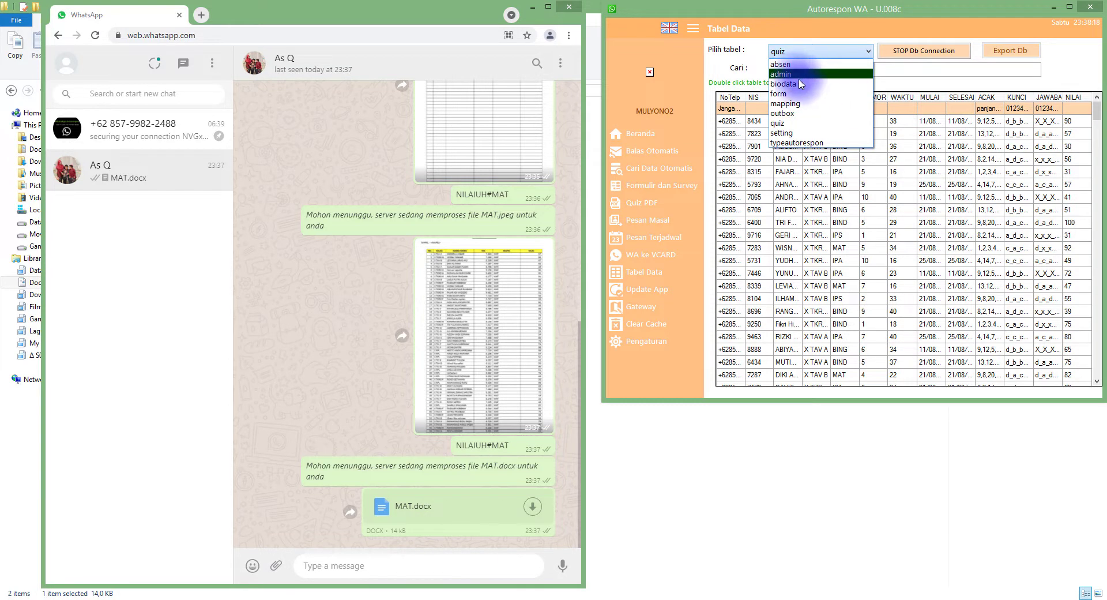
click(800, 84)
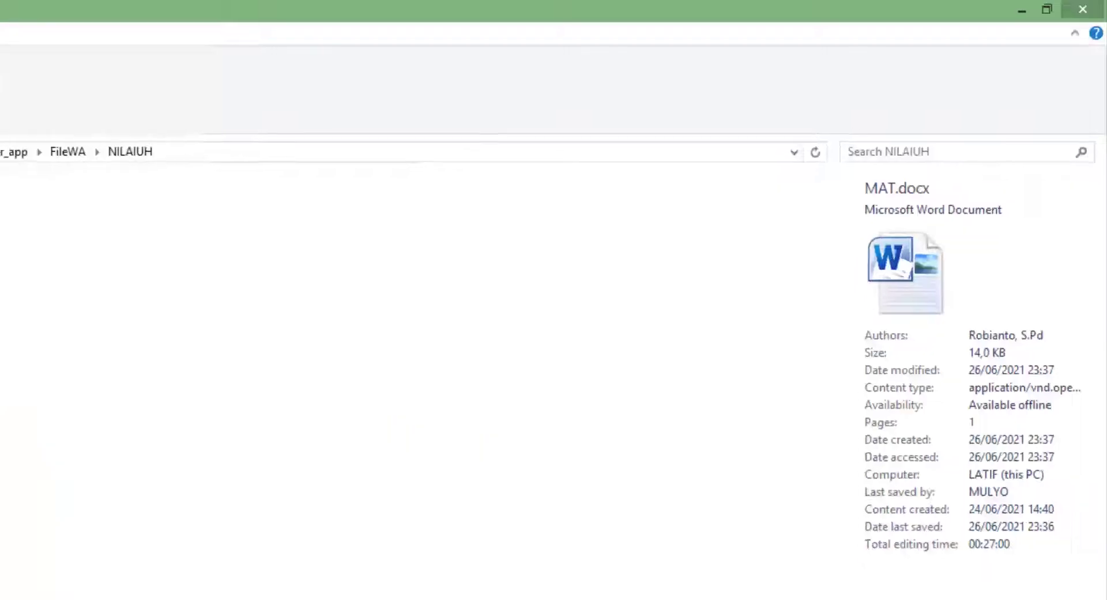
Duplicate NILAIUH.docx in the FileWA folder and rename the copy to RBIODATA.docx
key(alt+Tab)
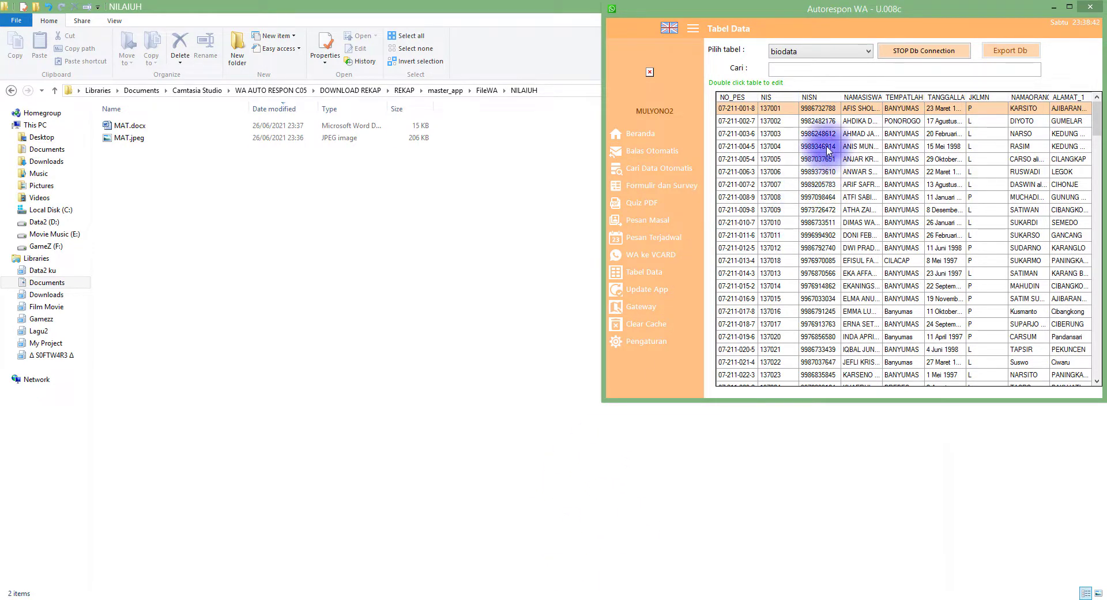
click(485, 91)
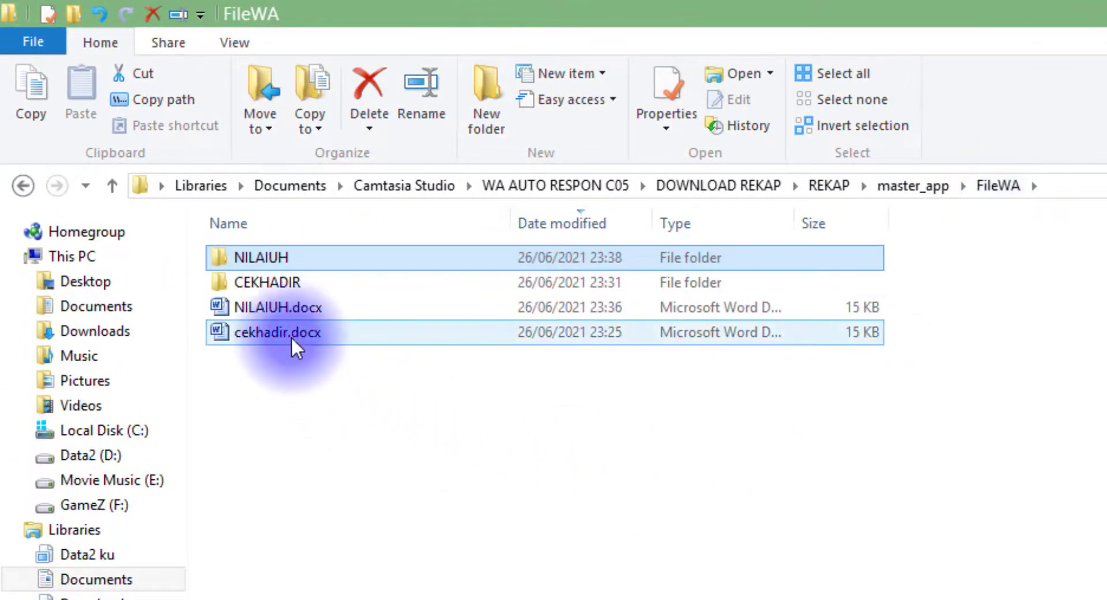
click(284, 308)
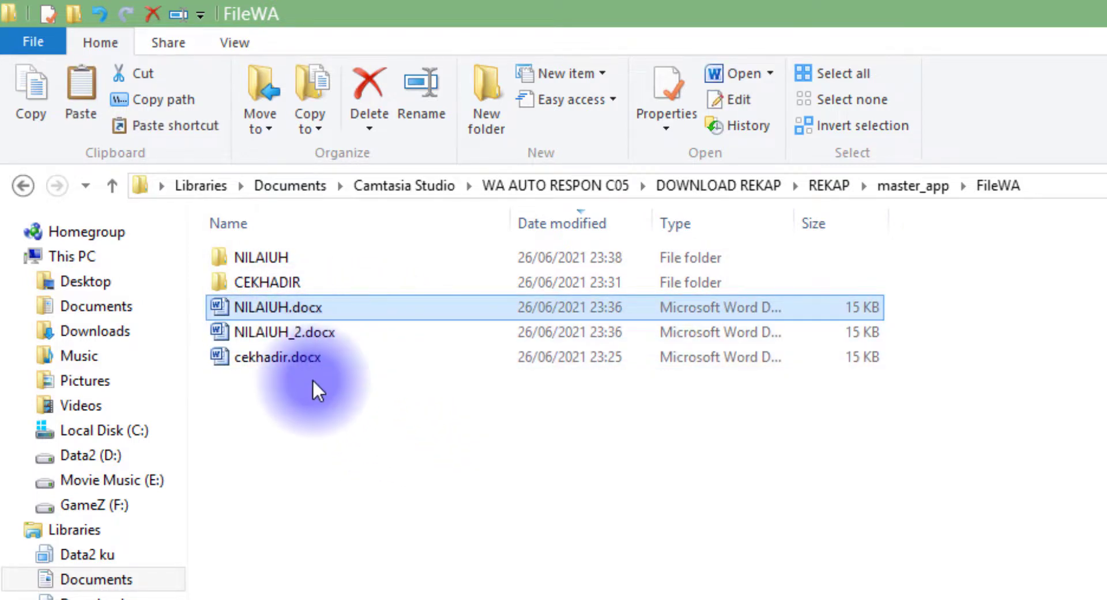
click(314, 339)
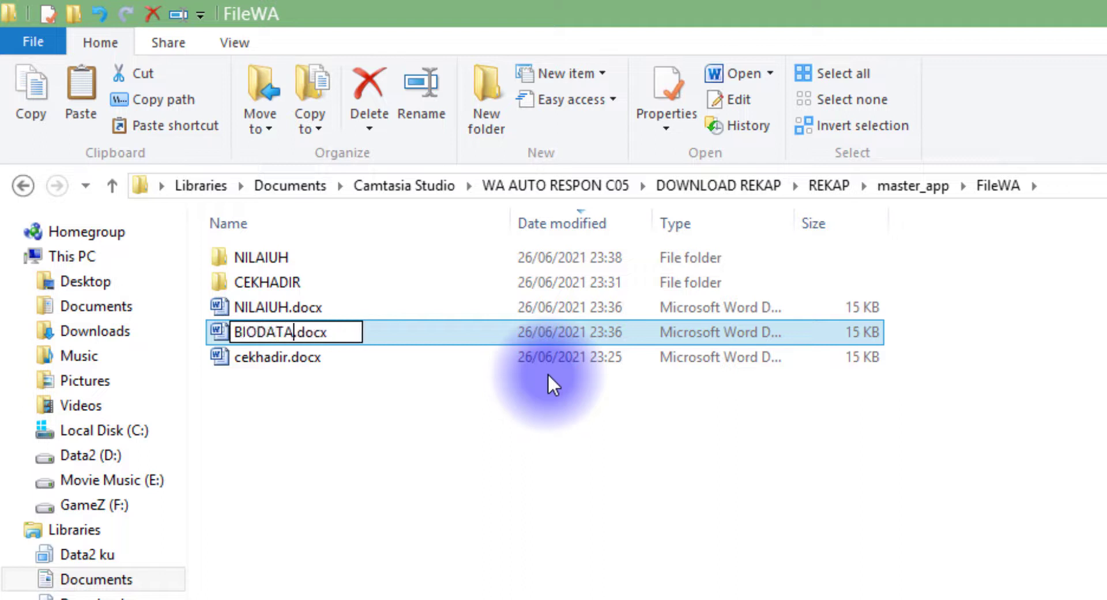
text(BIODATA)
key(Home)
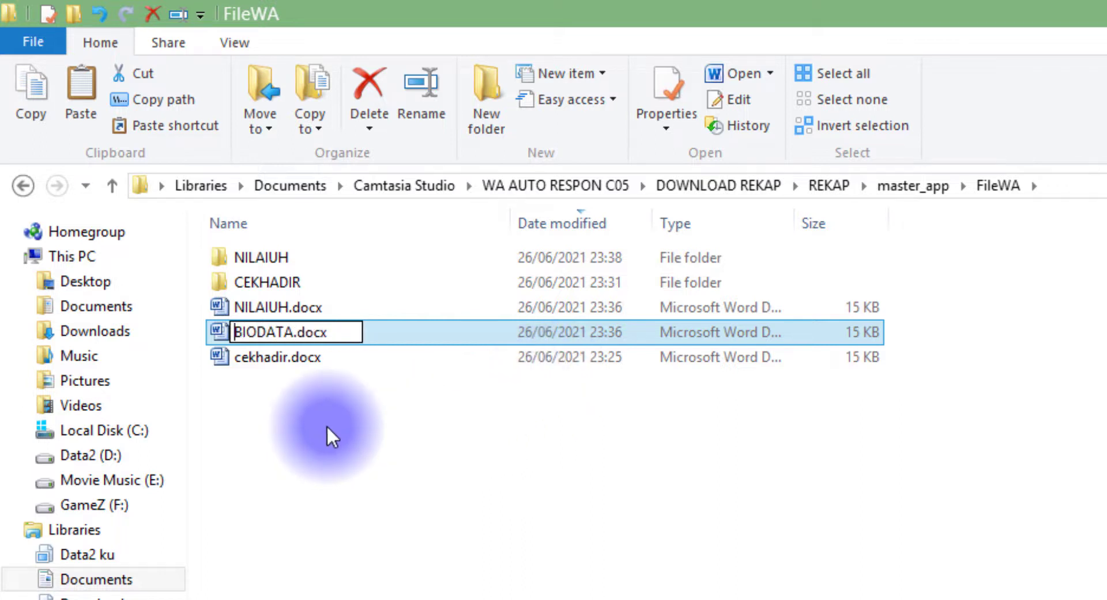
text(R)
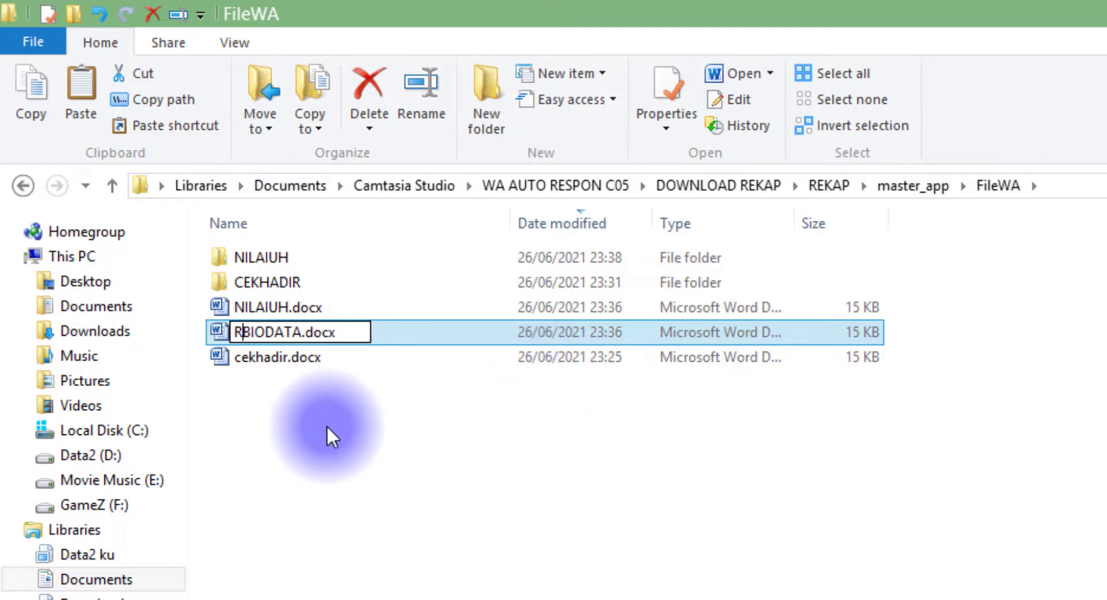
key(Return)
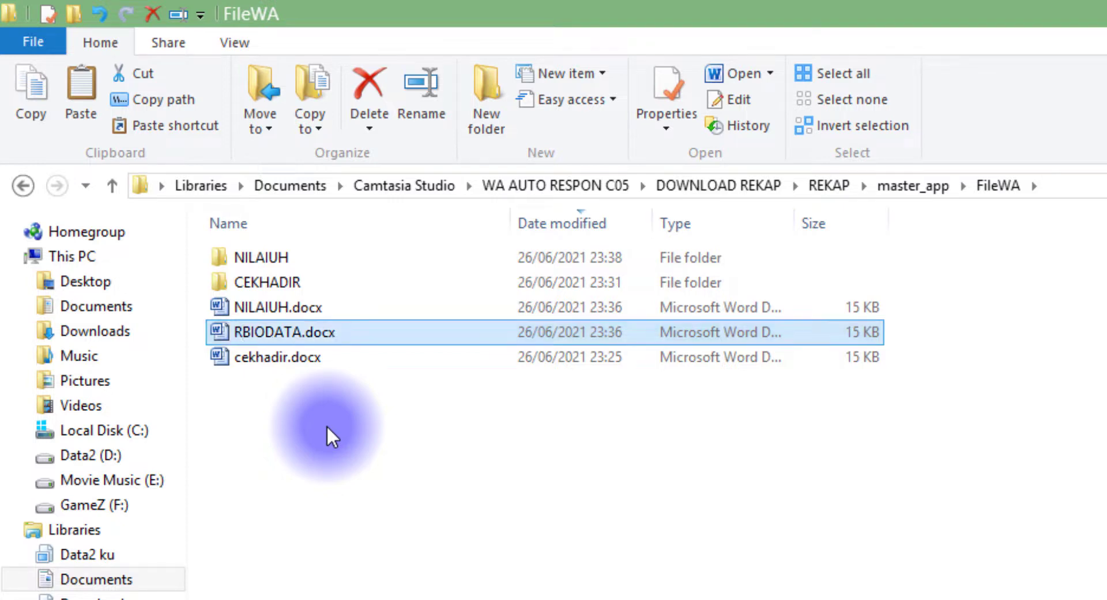
Open RBIODATA.docx, change its title to REKAP BIODATA SISWA and remove the MAPEL line
double_click(338, 334)
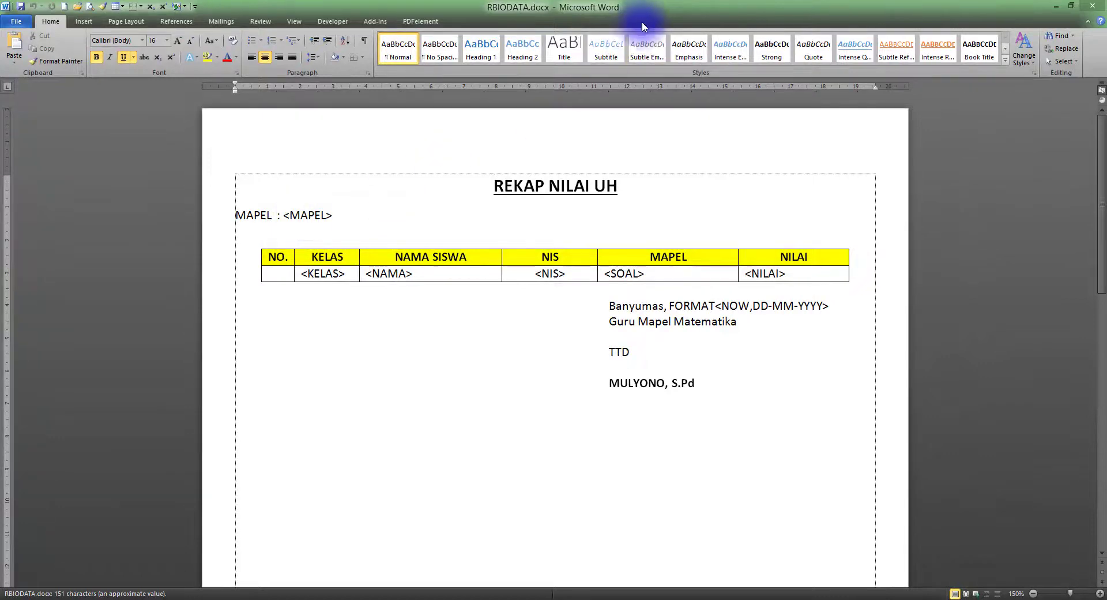
drag(642, 22, 672, 411)
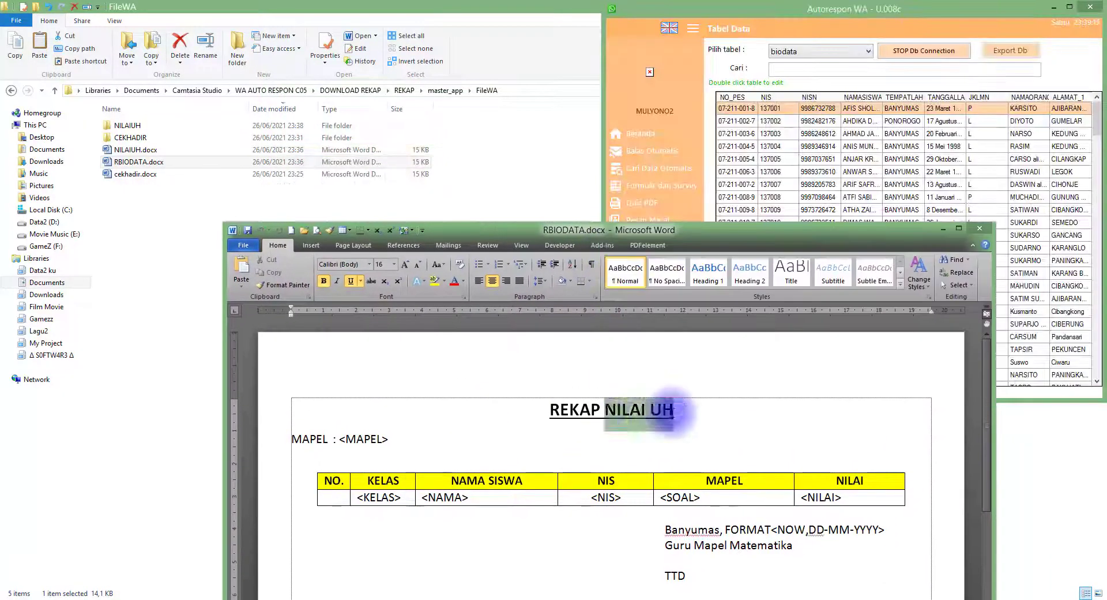
click(379, 441)
Set the table headers to NIS, NISN, NAMA SISWA, NAMA ORTU and ALAMAT, with placeholders <NIS>, <NISN>, <NAMA>, <NAMAORANGTUA> and <ALAMAT_1>
double_click(605, 440)
text(NAMA SISWA)
click(771, 240)
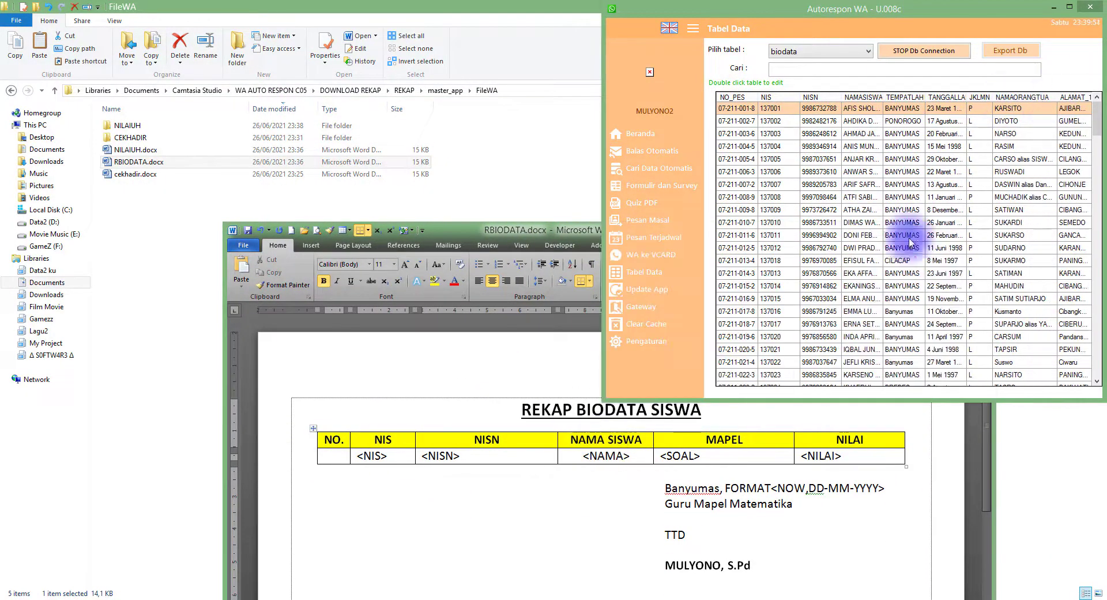
double_click(724, 440)
text(NAMA ORTU)
double_click(850, 439)
text(ALAMAT)
click(507, 447)
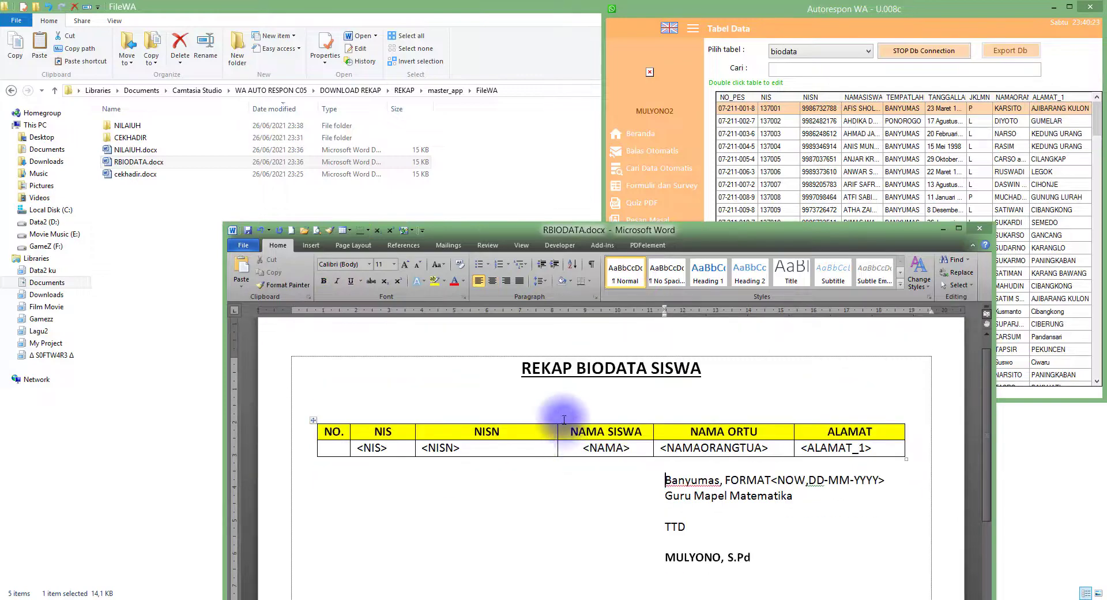
Compare the template placeholders with the biodata column names in Autorespon WA and change <NAMA> to <NAMASISWA>
double_click(786, 10)
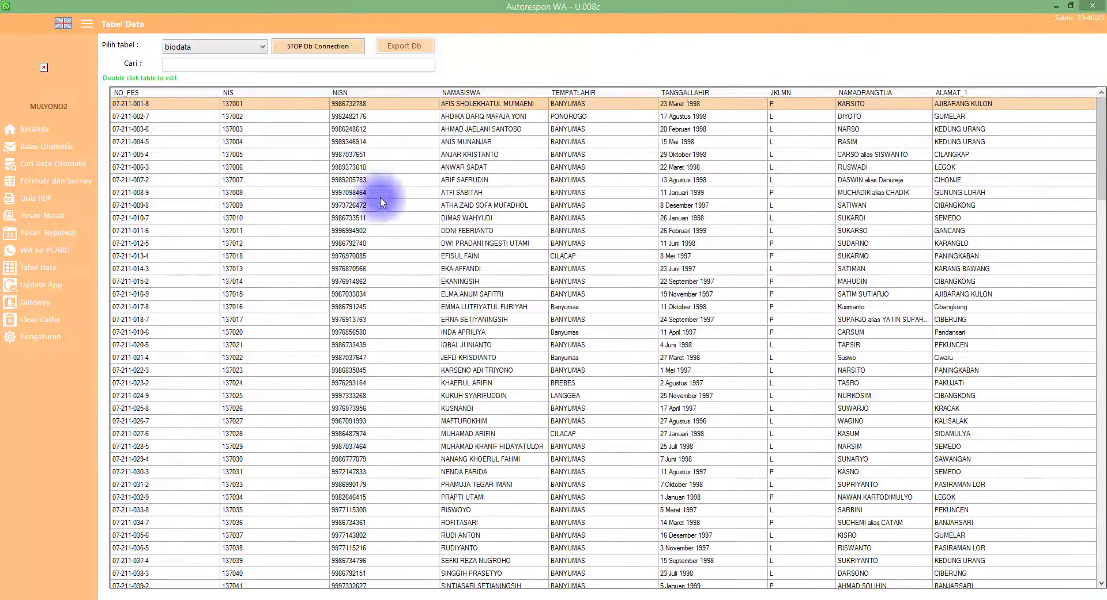
click(779, 597)
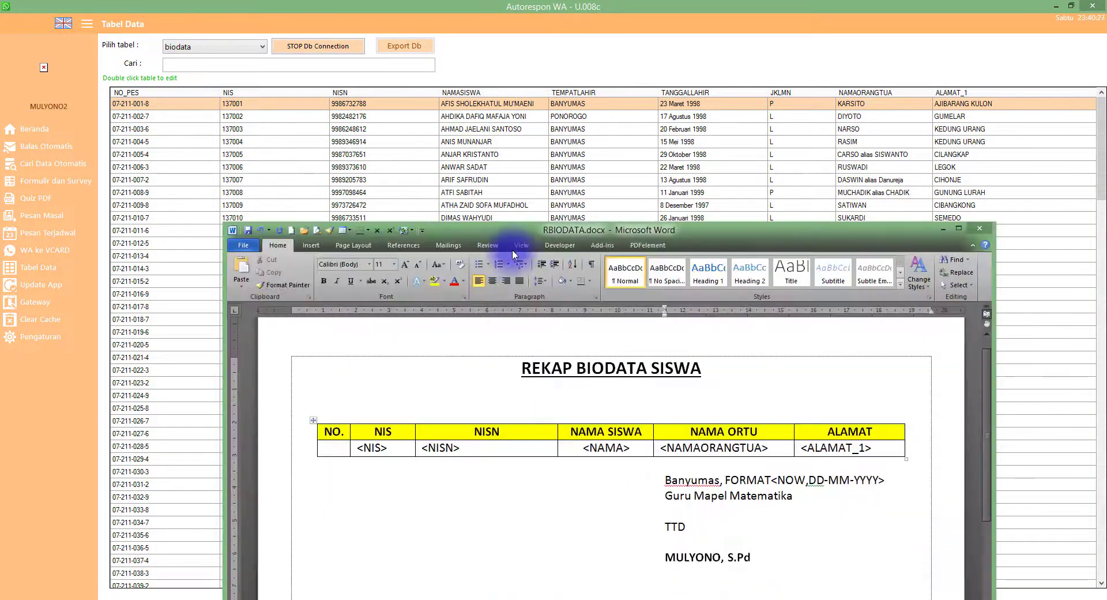
drag(533, 233, 436, 185)
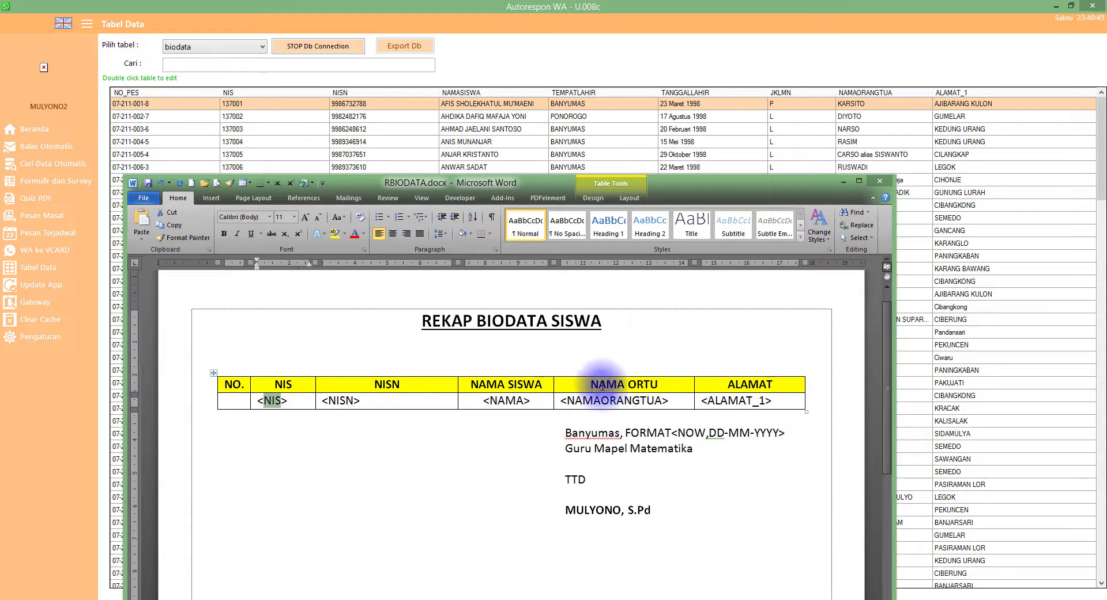
click(412, 402)
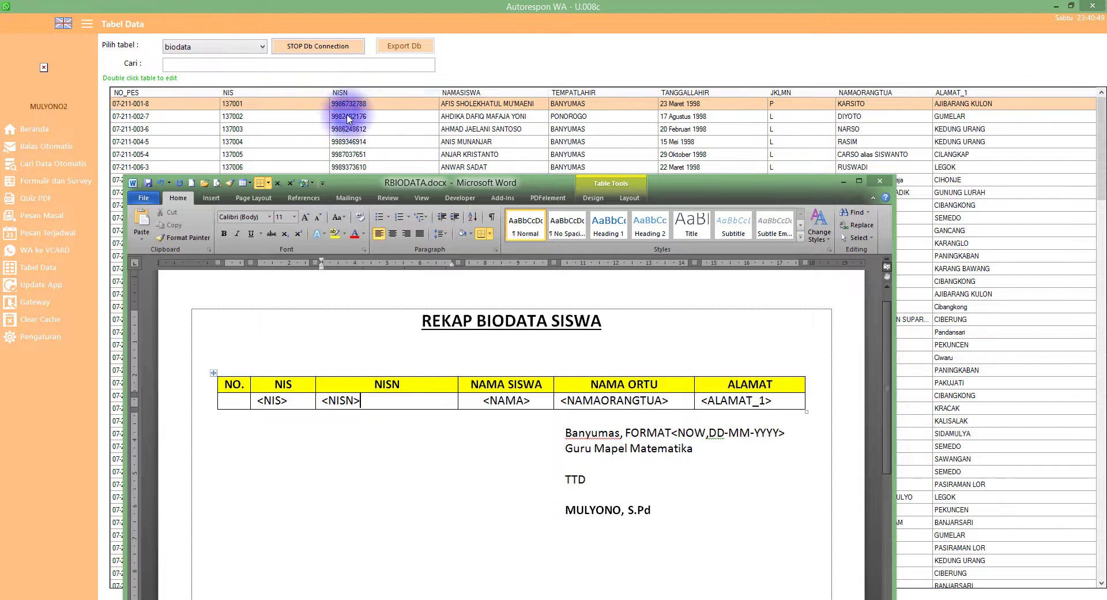
drag(330, 400, 350, 401)
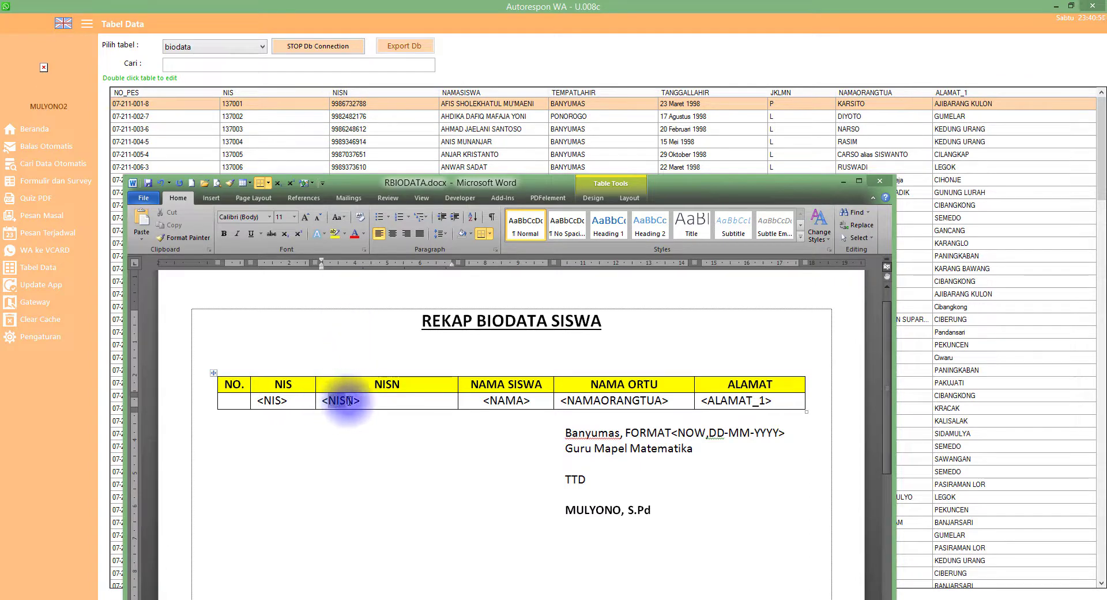
triple_click(497, 389)
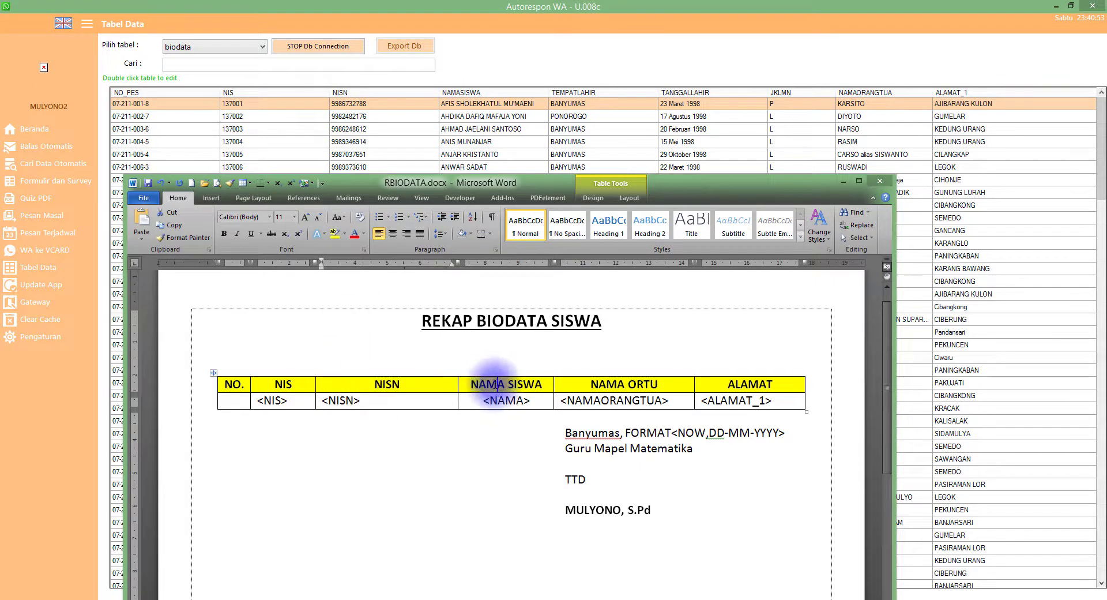
drag(493, 401, 518, 403)
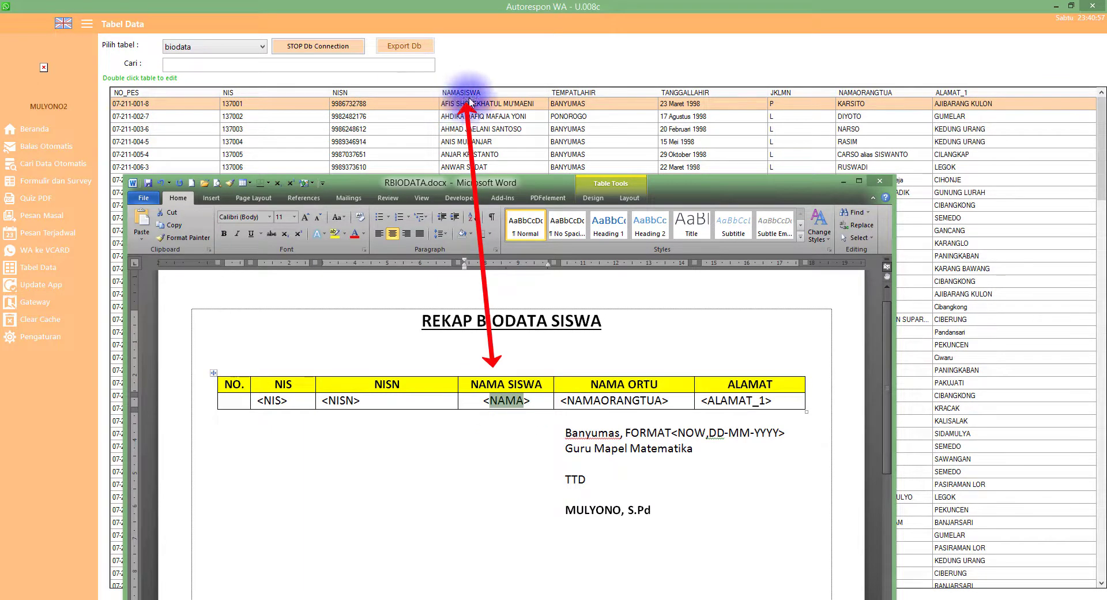
click(525, 401)
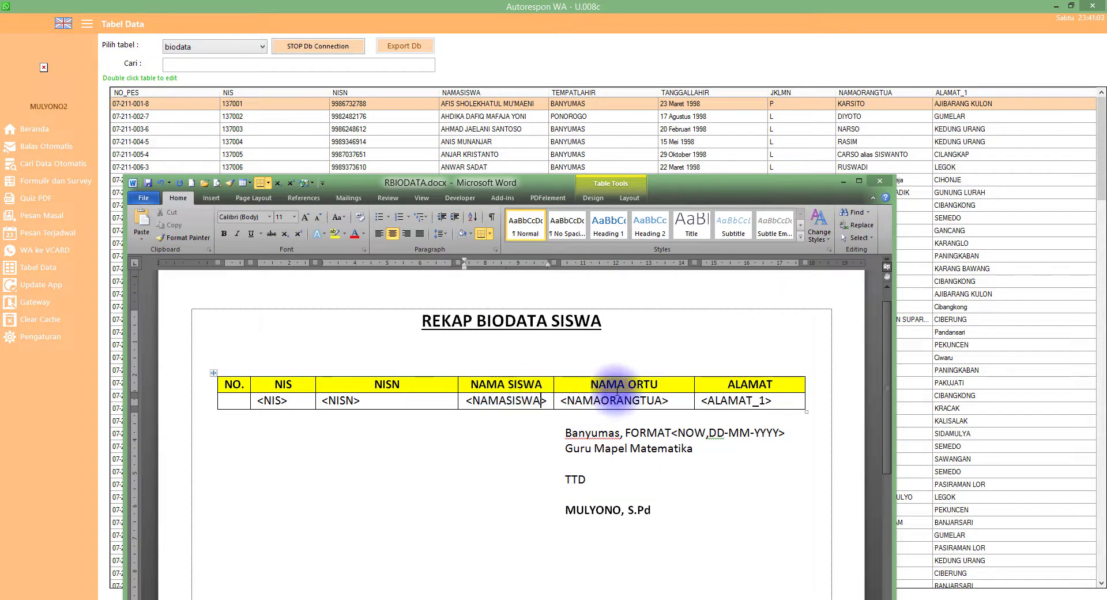
drag(606, 384, 664, 384)
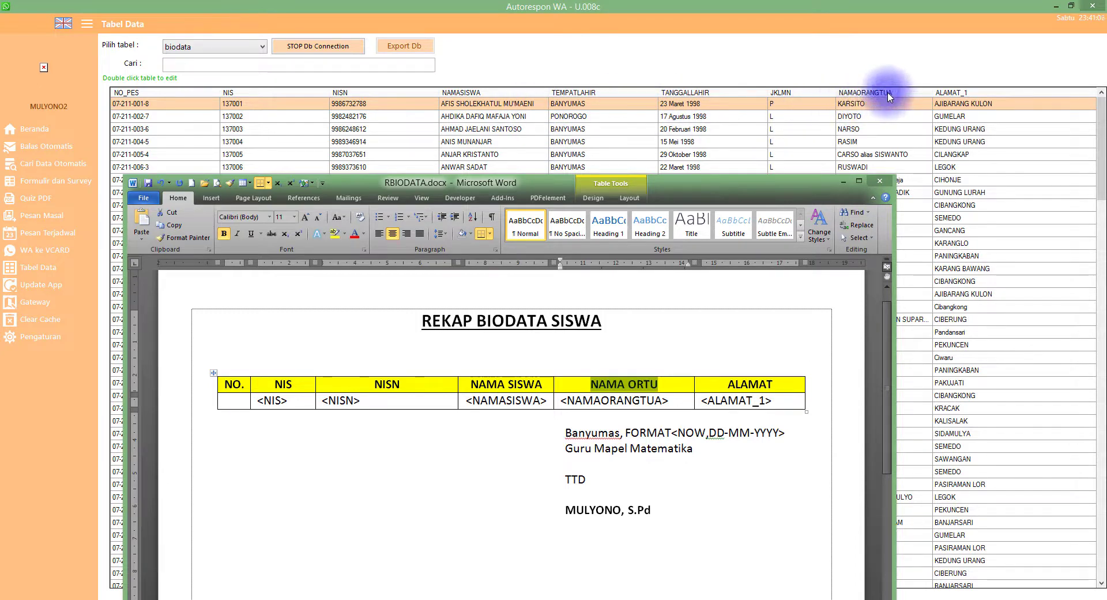
drag(583, 400, 641, 401)
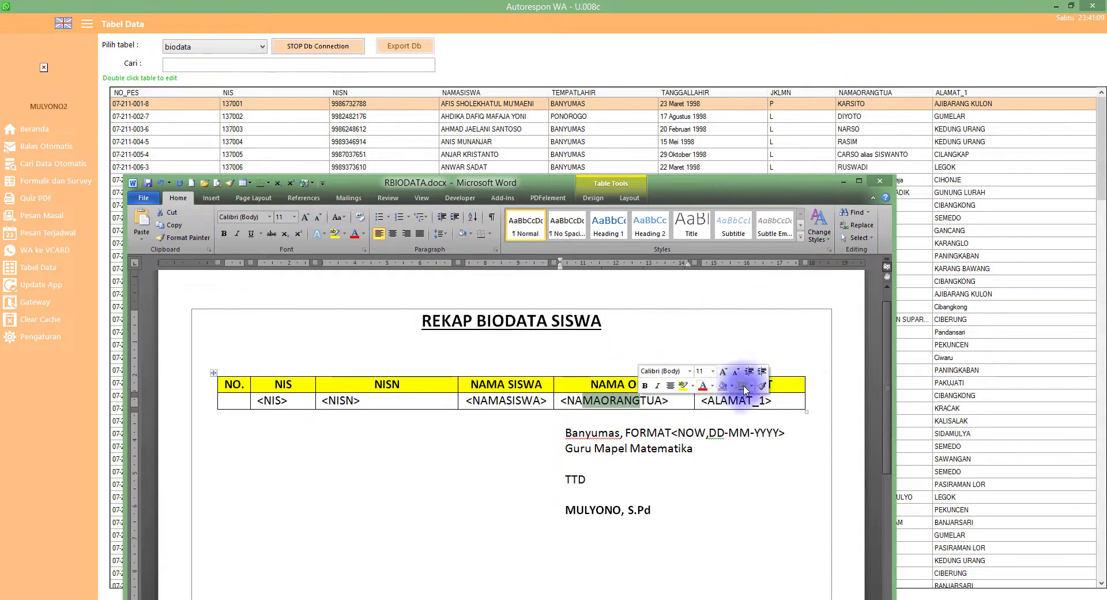
Insert a table column after ALAMAT with the header JENIS KELAMIN and the placeholder <JKLMN>
click(786, 384)
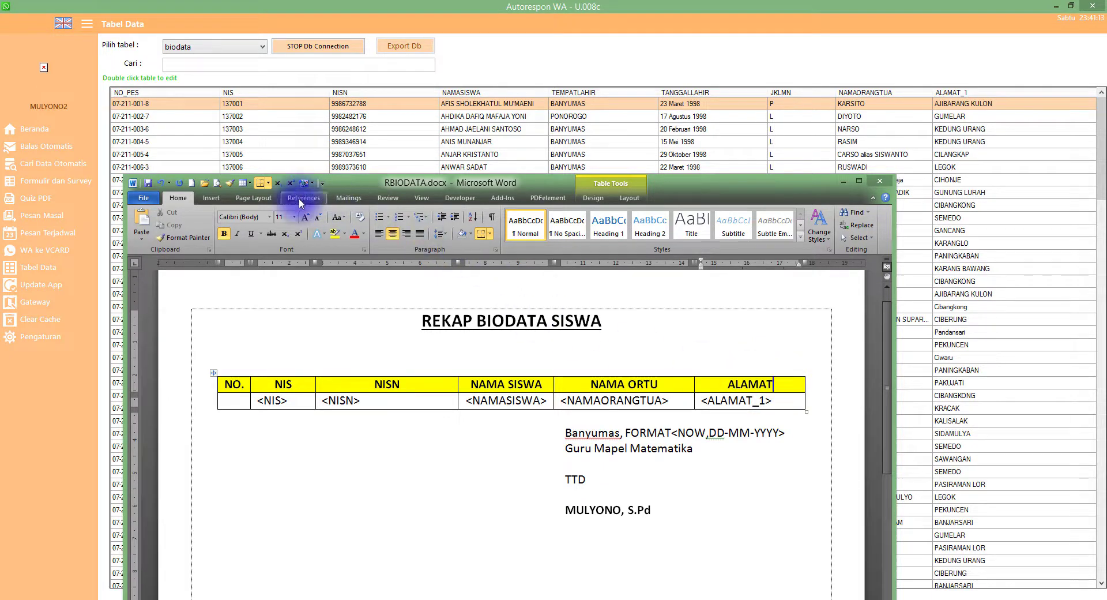
click(593, 198)
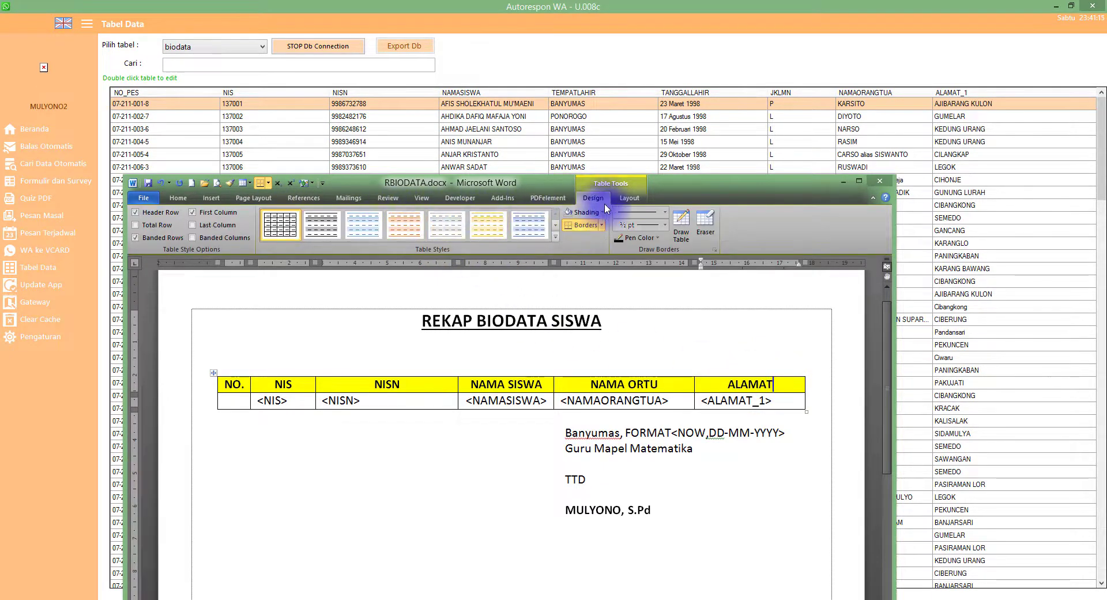
click(629, 198)
click(333, 222)
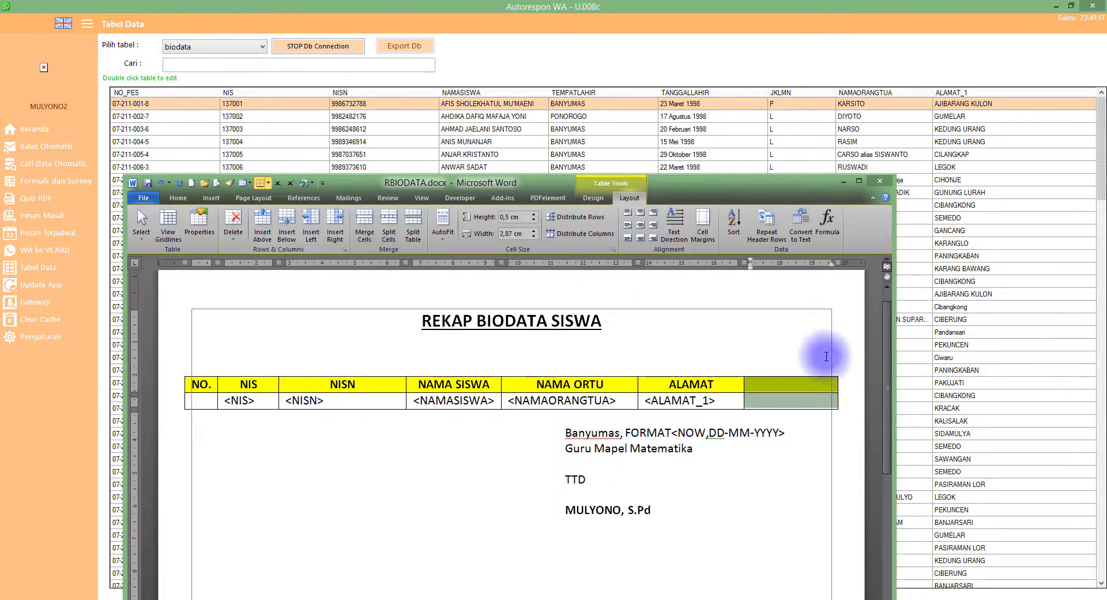
click(778, 384)
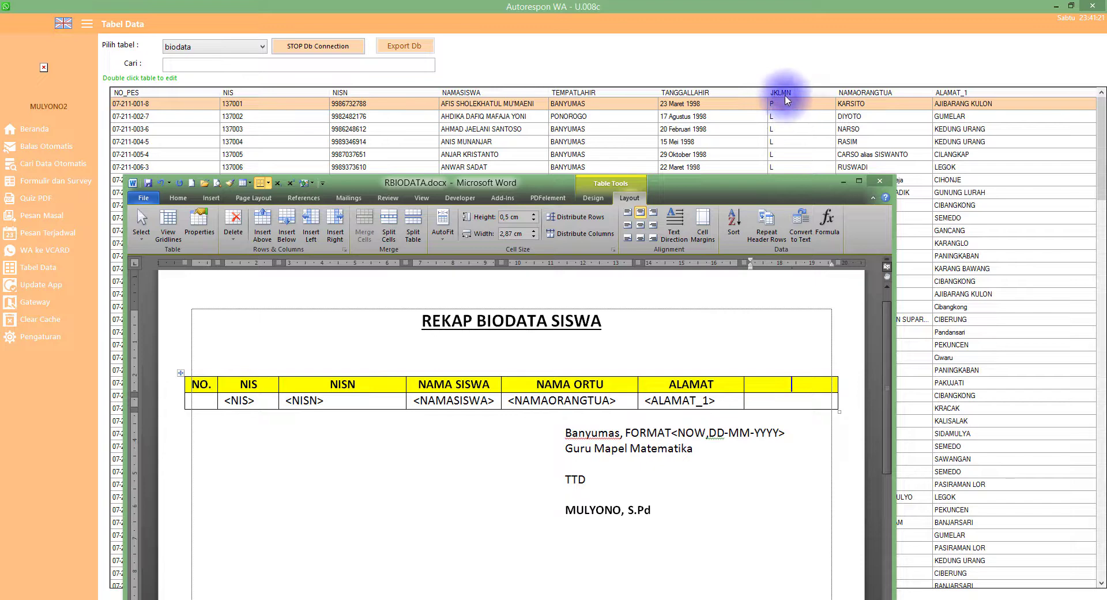
text(JENIS KELAMIN)
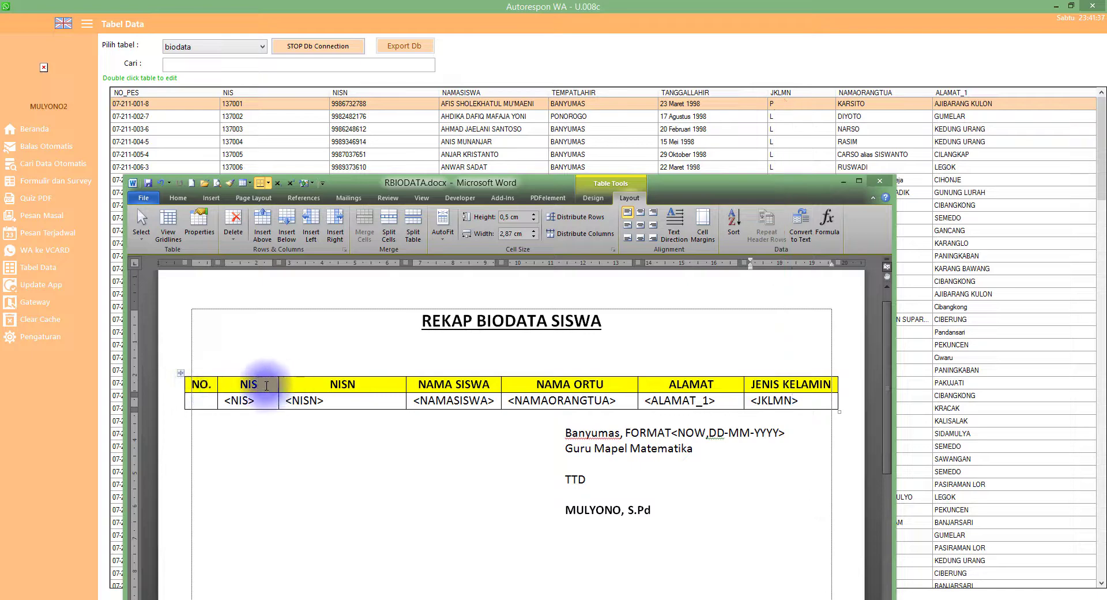
Set the table's alt text title to BIODATA and close RBIODATA.docx with its changes saved
right_click(181, 373)
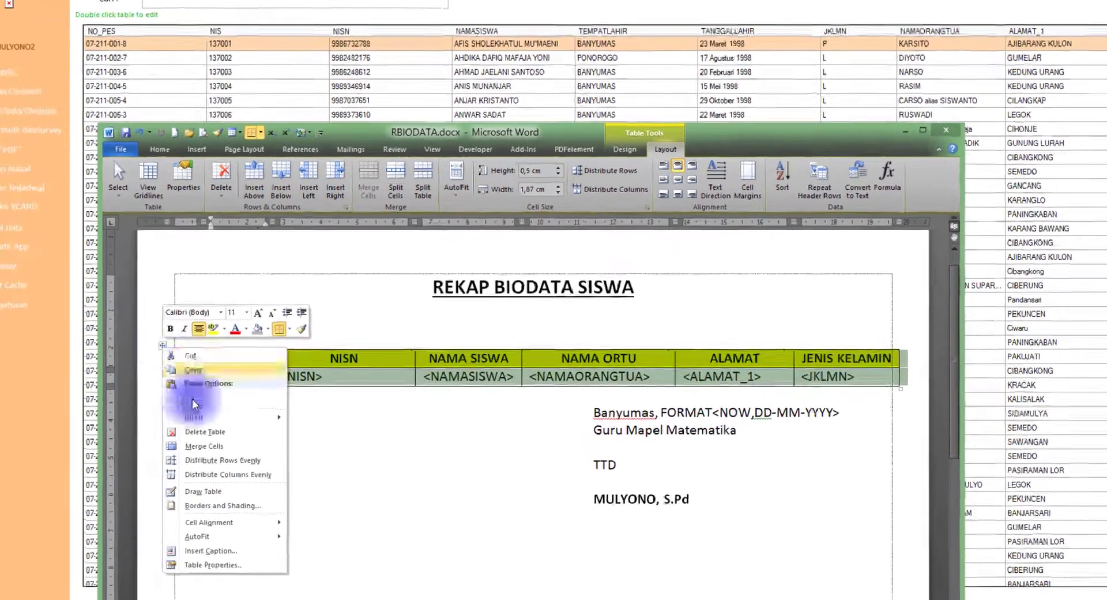
click(210, 565)
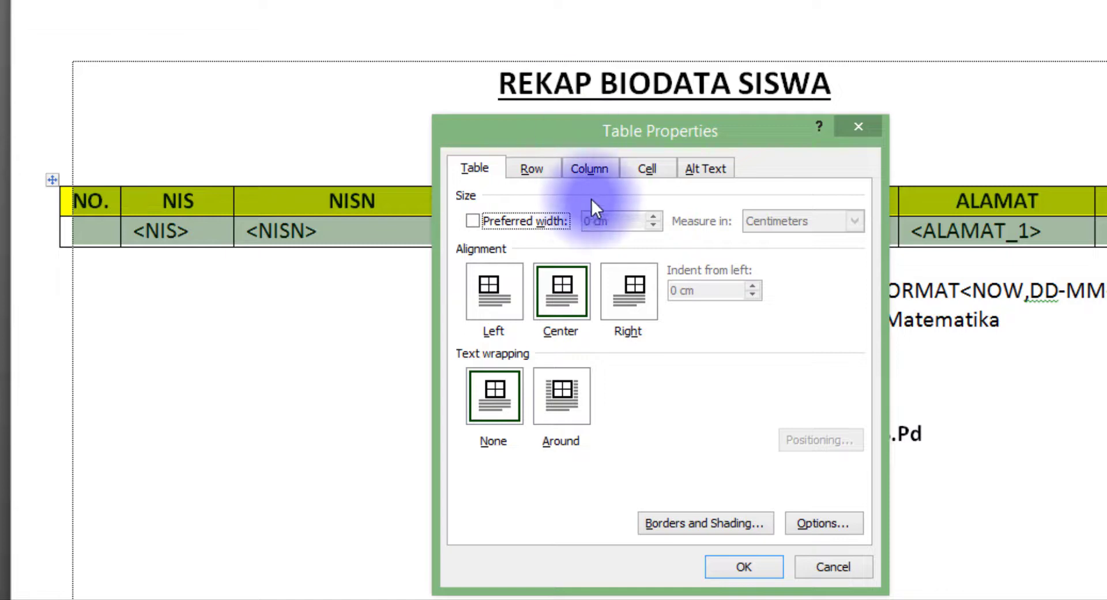
click(709, 171)
drag(496, 220, 401, 214)
text(BIODATA)
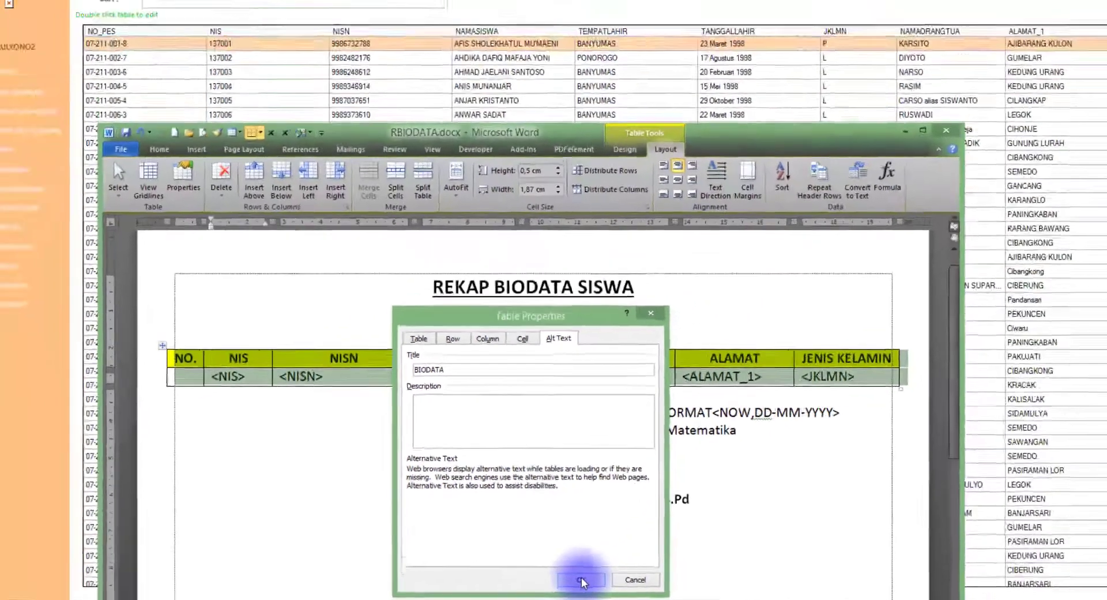
click(728, 566)
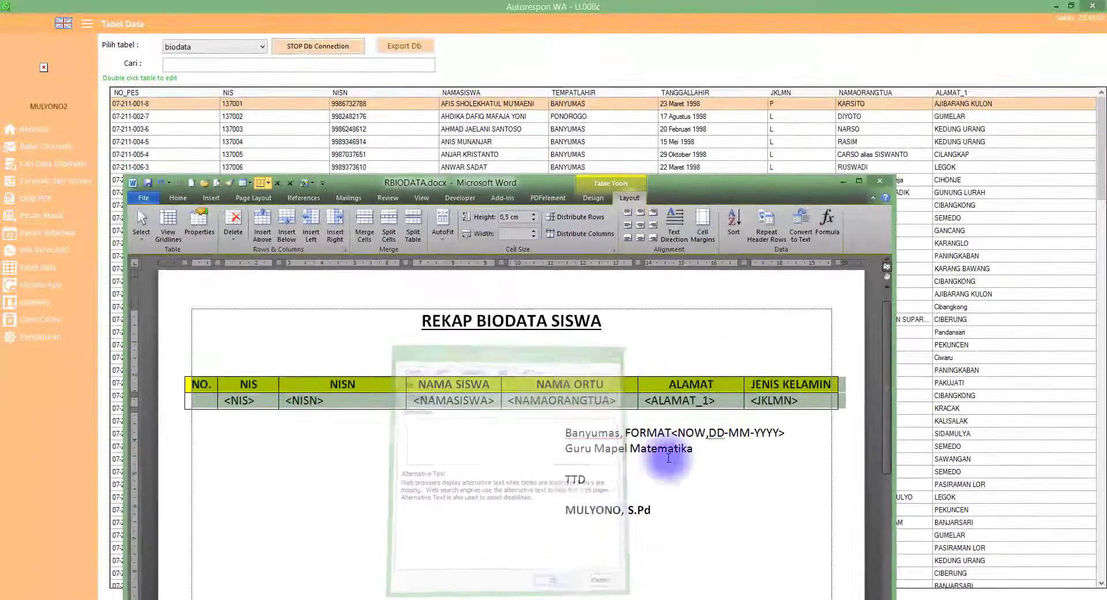
click(881, 185)
click(487, 322)
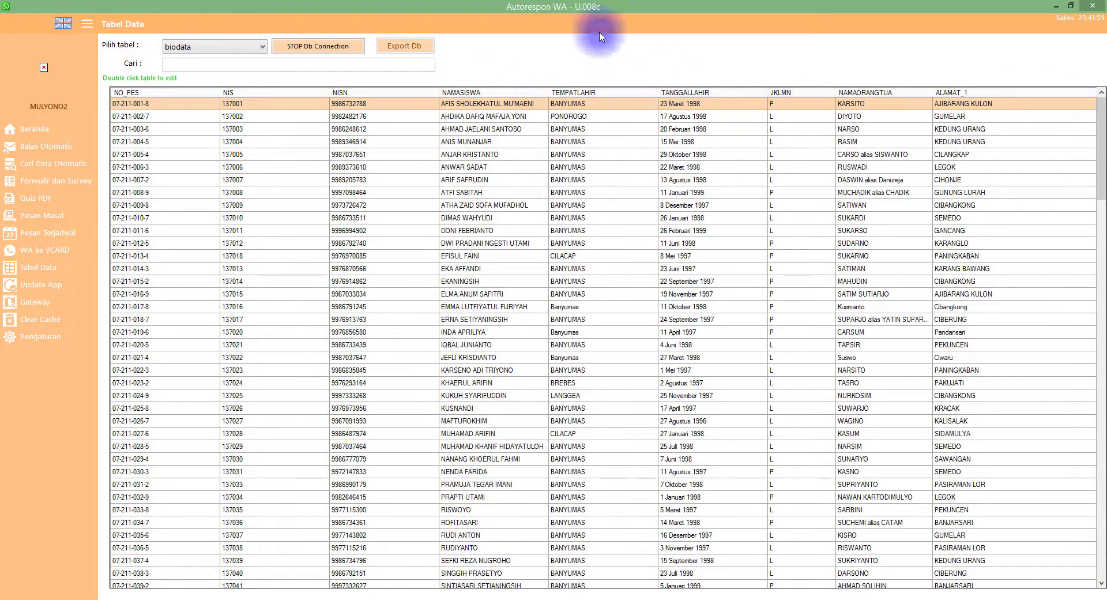
Start a new automatic data search entry in Autorespon WA with RBIODATA as the incoming message
double_click(574, 6)
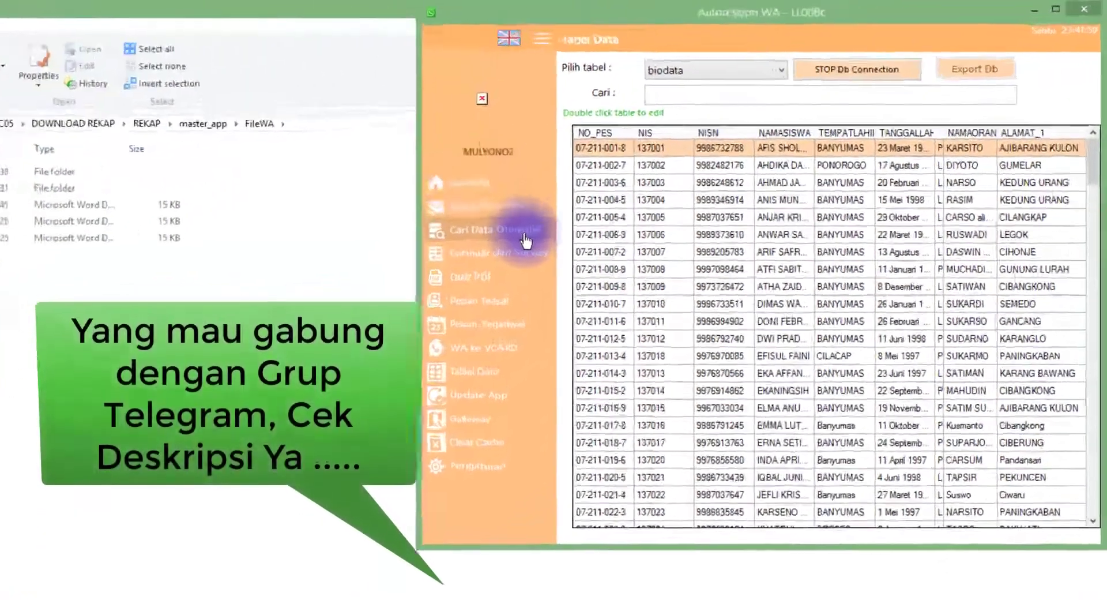
click(526, 237)
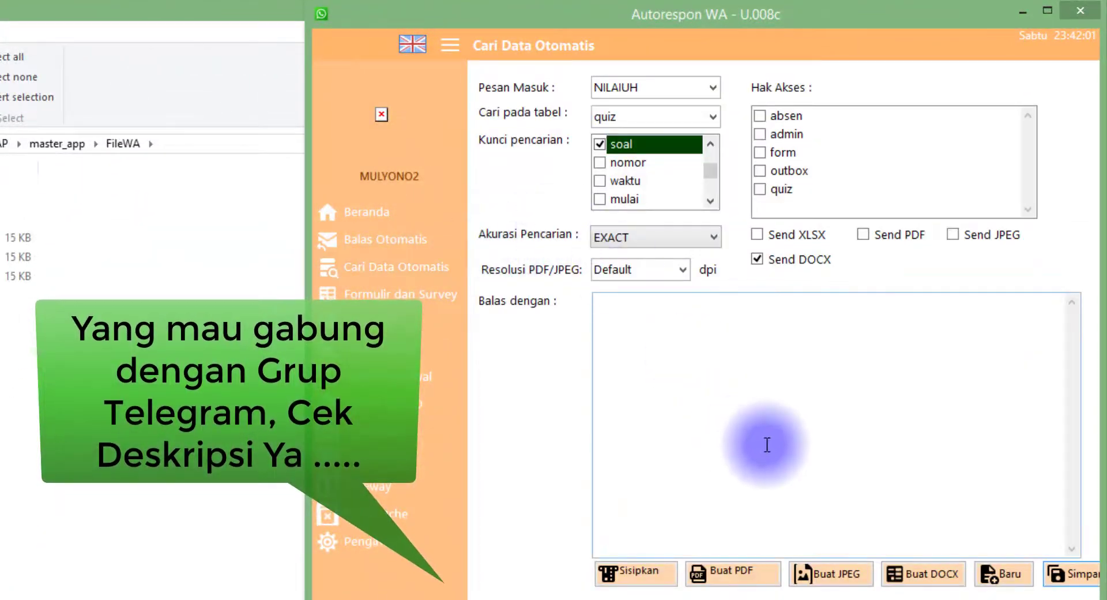
click(1004, 574)
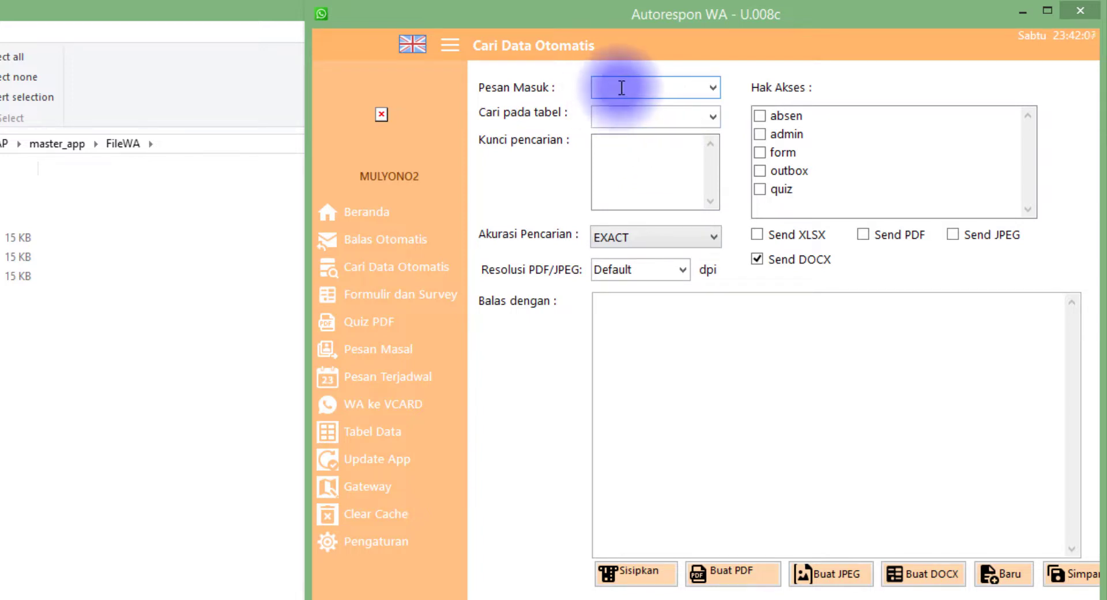
click(23, 192)
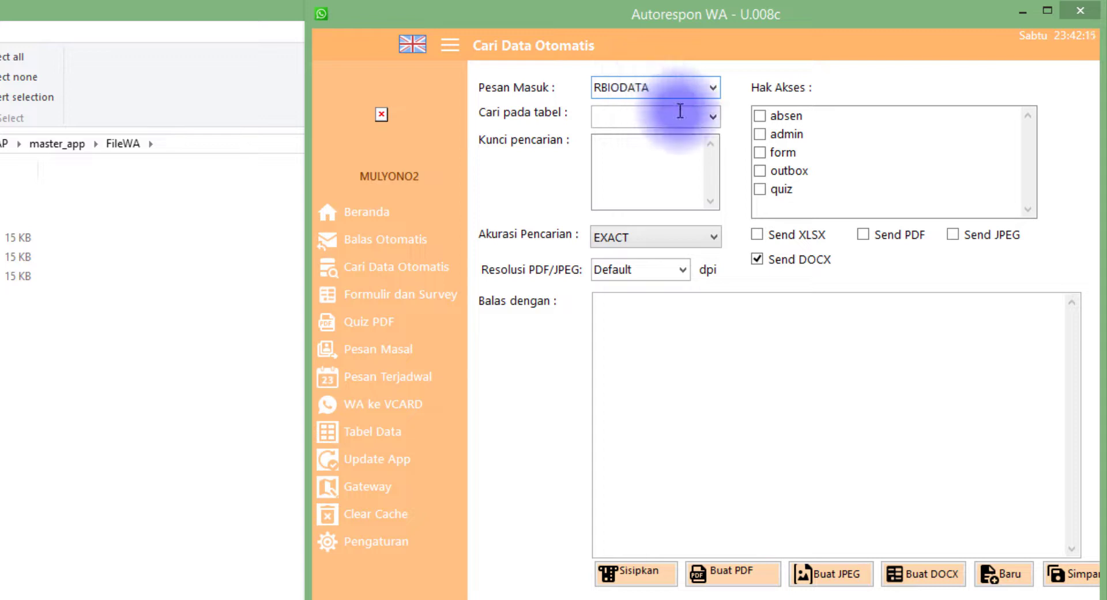
Set the RBIODATA entry to search the biodata table by the jklmn key and save it with DOCX sending
click(713, 116)
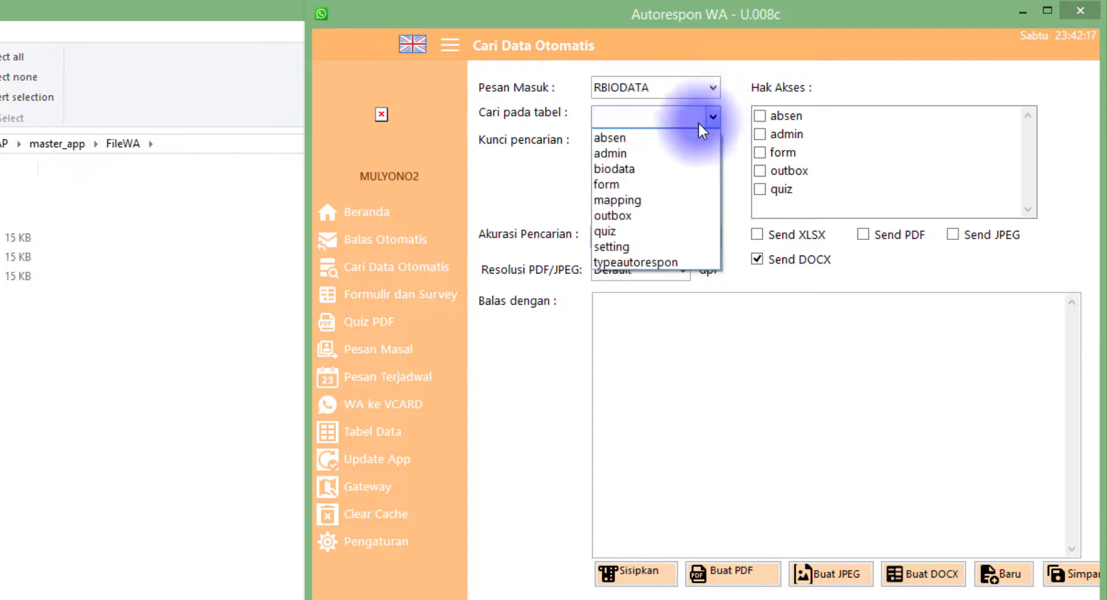
click(640, 168)
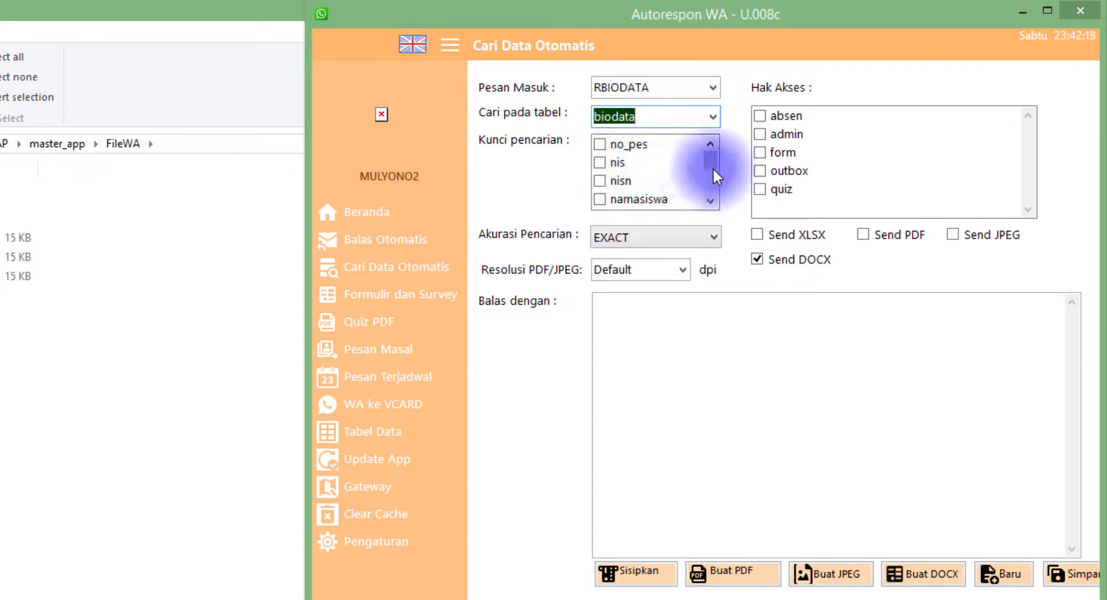
drag(714, 163, 711, 188)
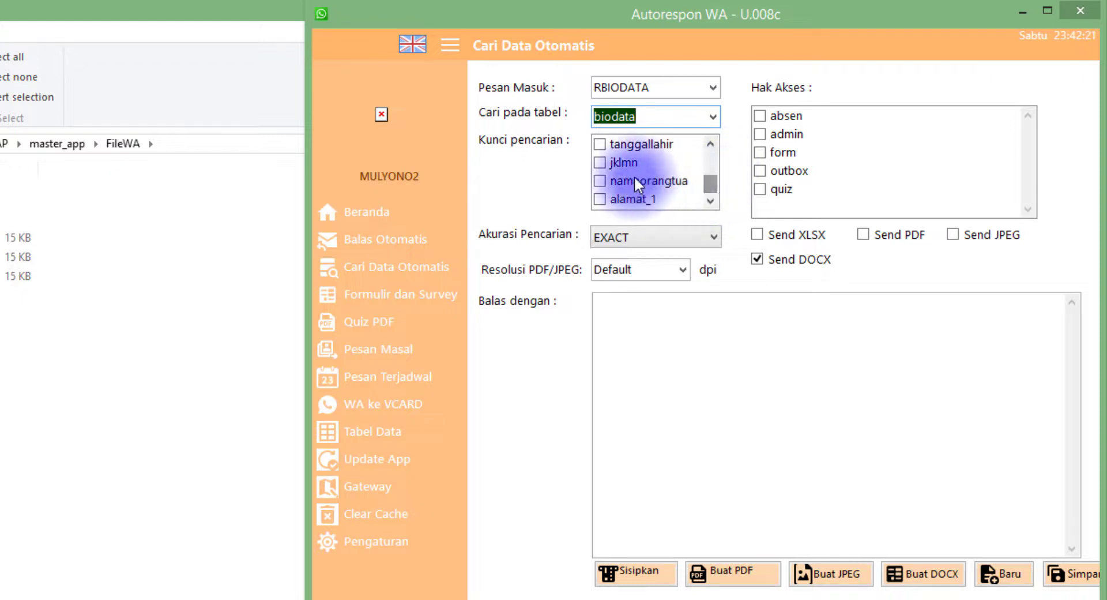
click(606, 164)
click(602, 163)
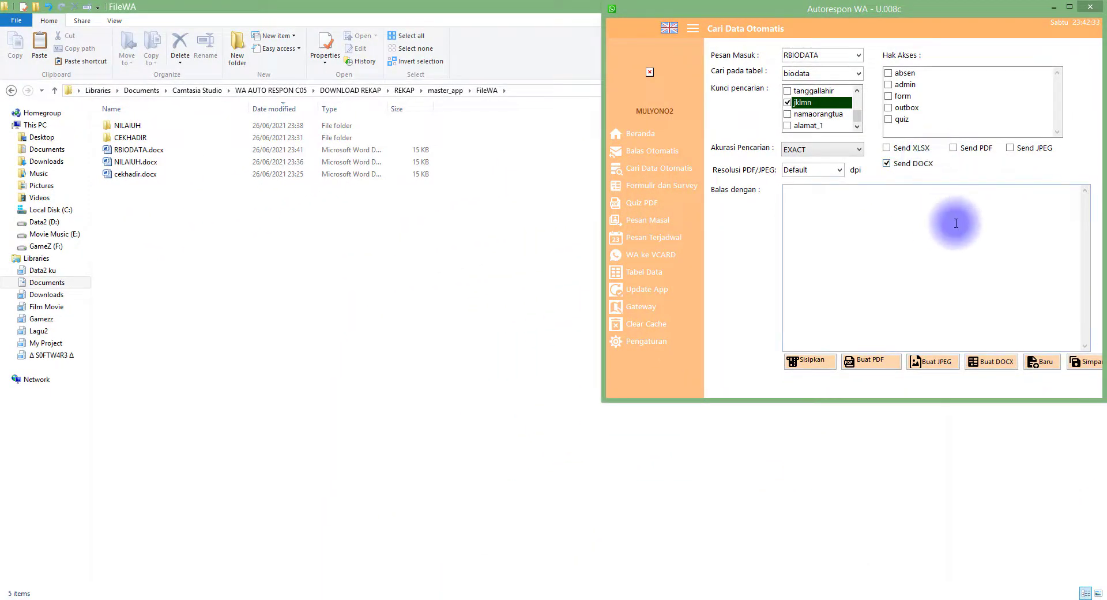
click(1079, 363)
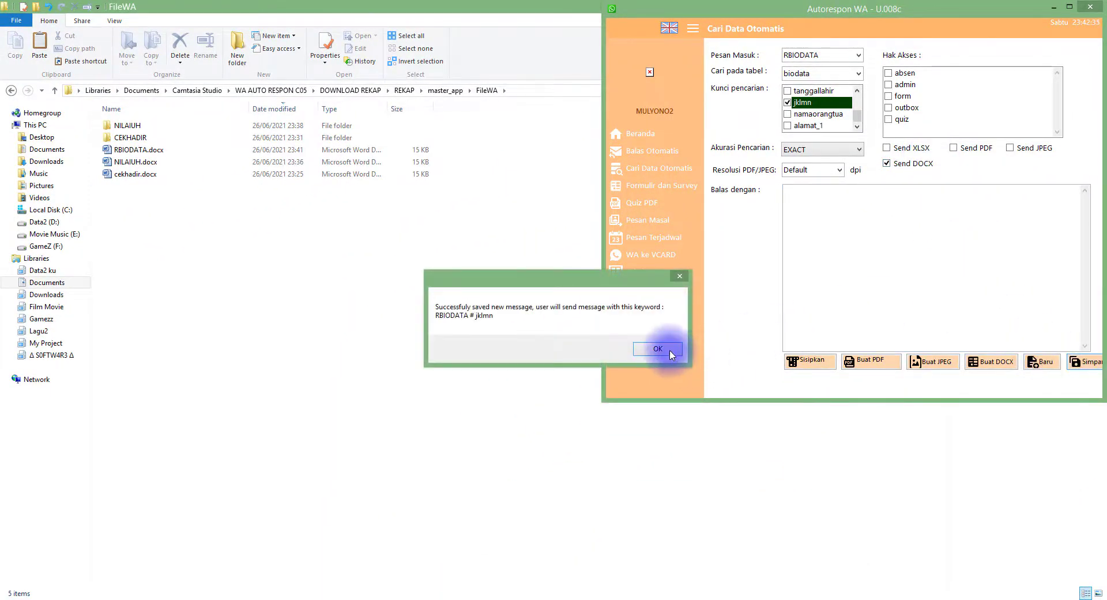
click(671, 351)
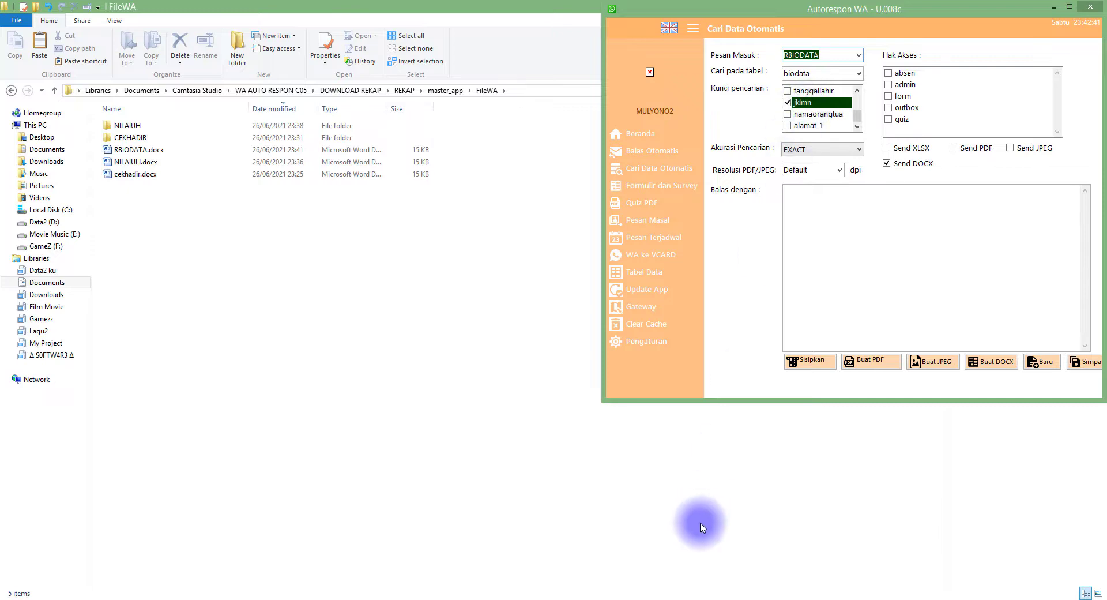
Check the biodata table in Autorespon WA and send the message RBIODATA#P in the WhatsApp chat
click(702, 597)
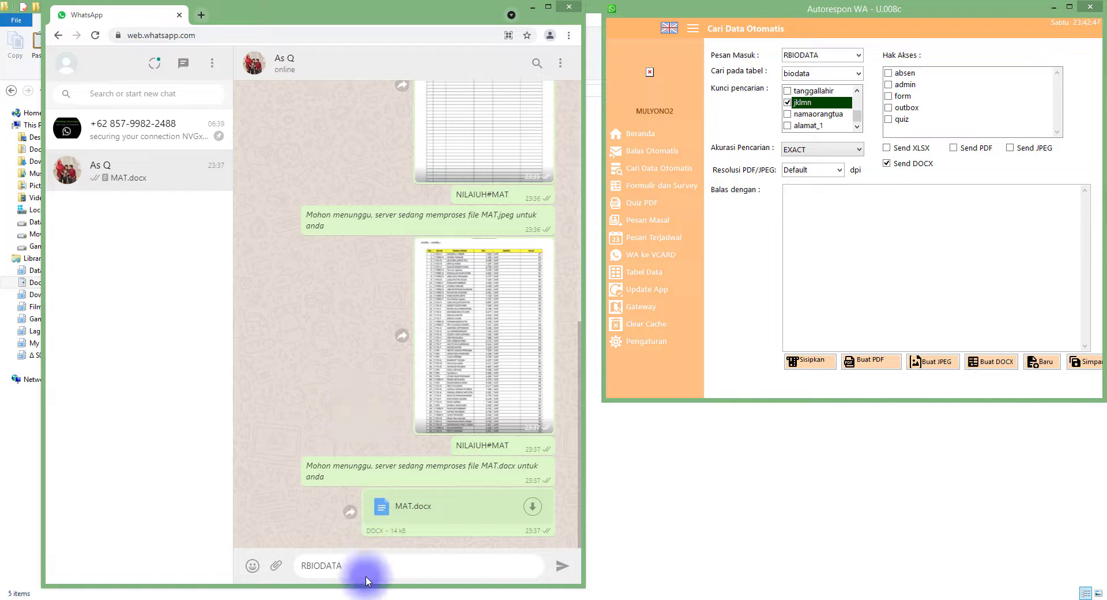
key(ctrl+a)
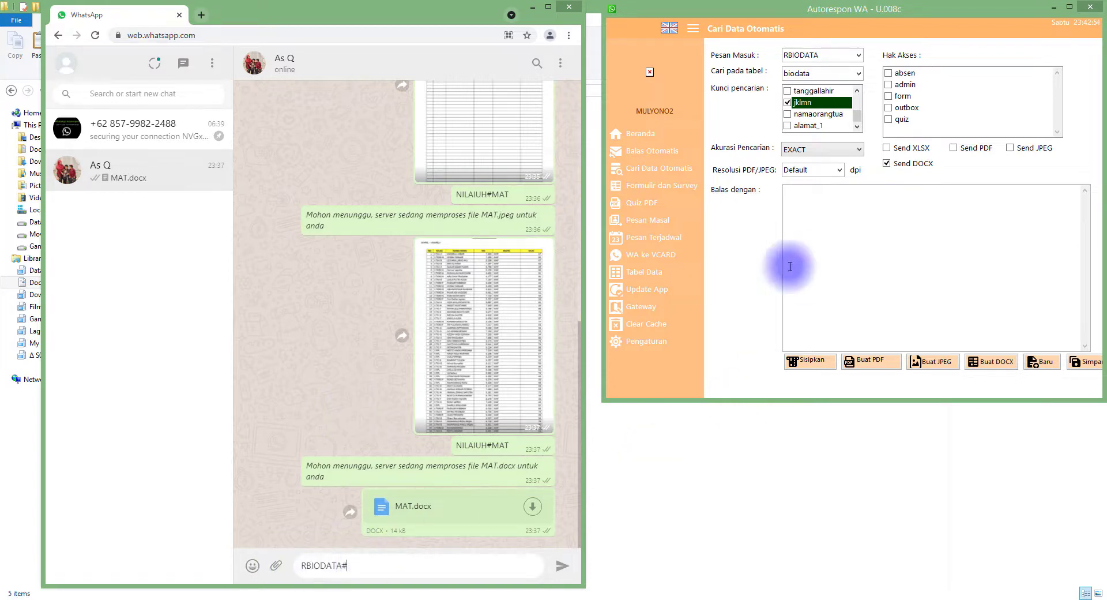
click(646, 272)
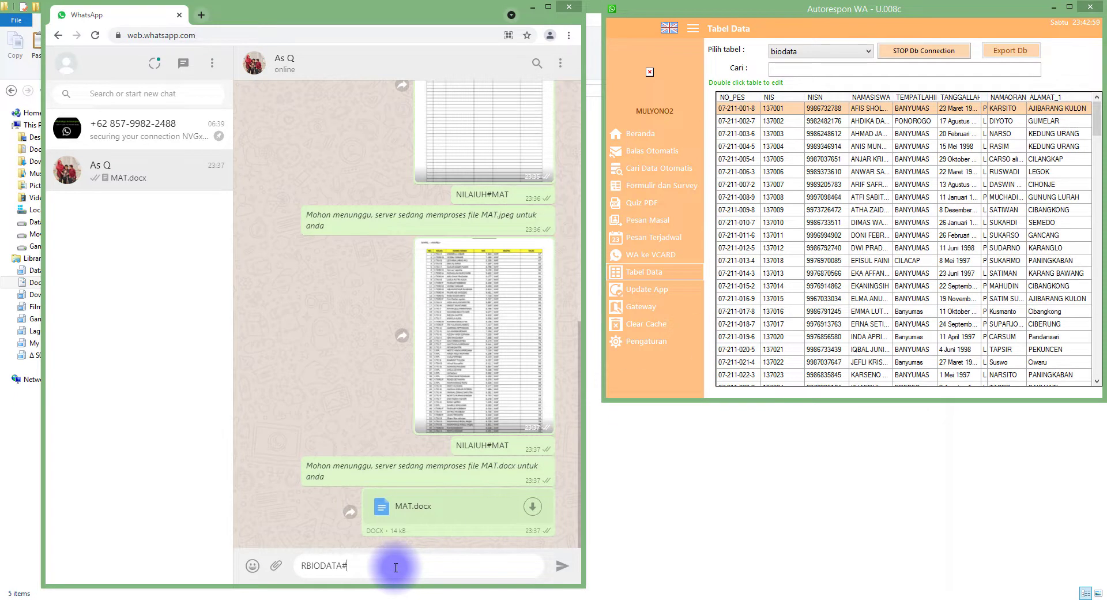
text(P)
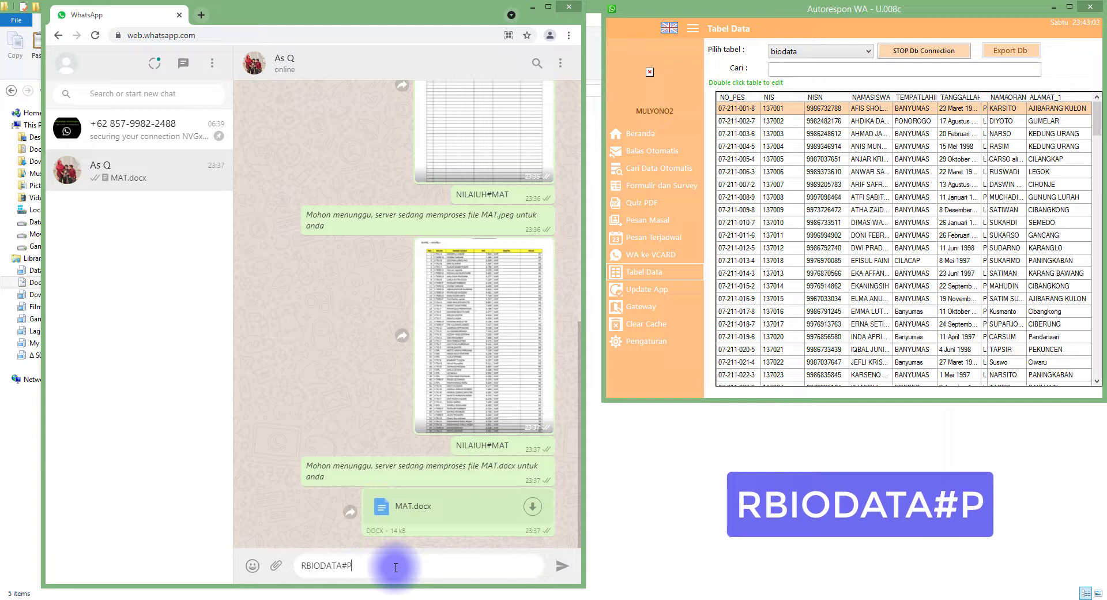
key(Return)
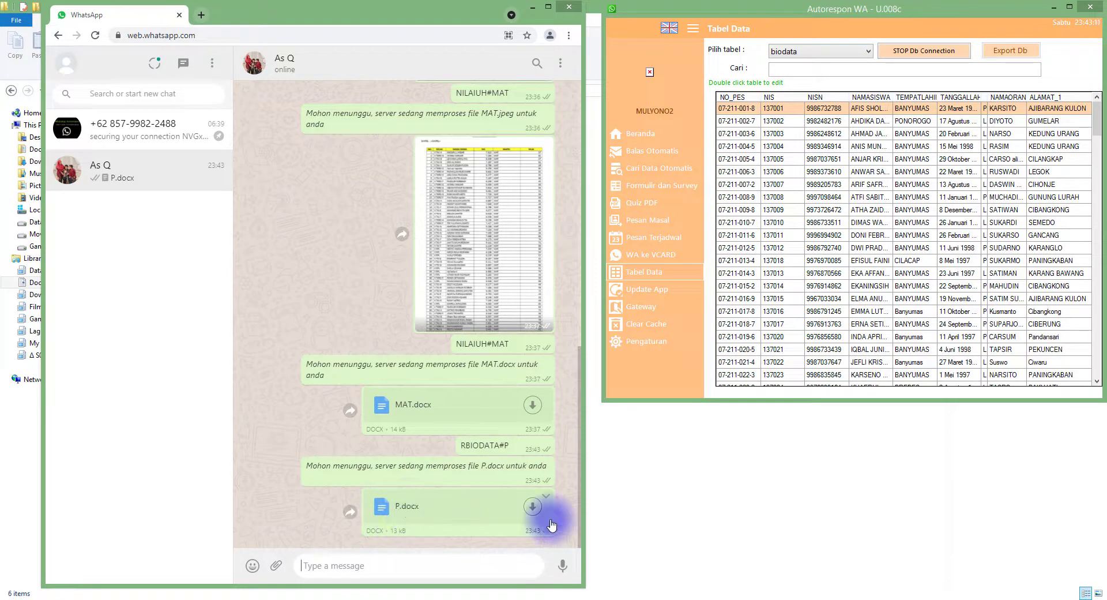
Open the generated P.docx from the RBIODATA folder inside FileWA and maximize its window
click(653, 487)
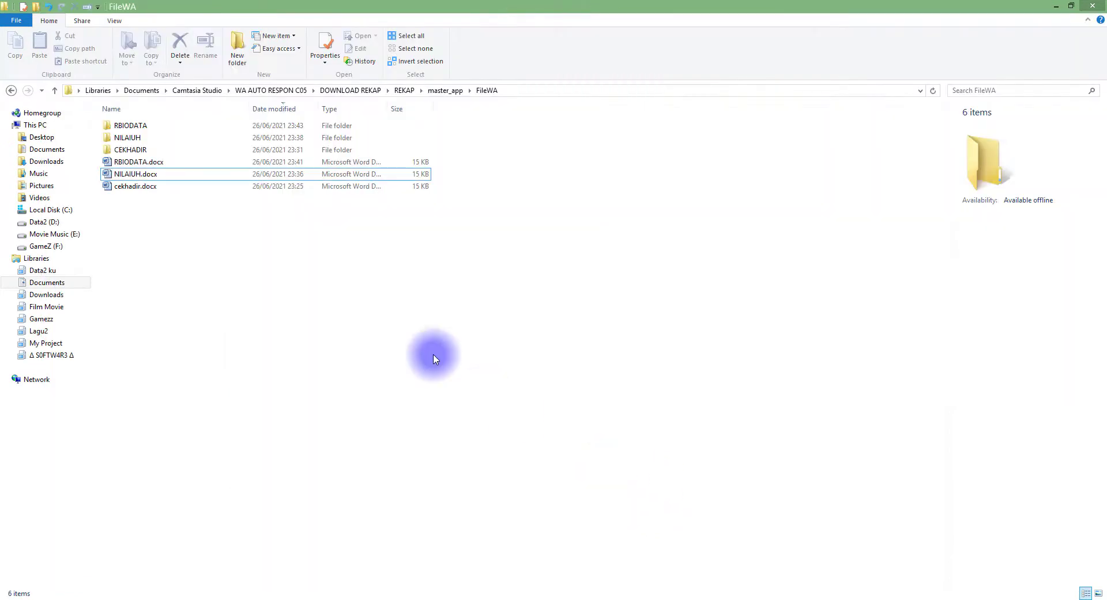
double_click(157, 129)
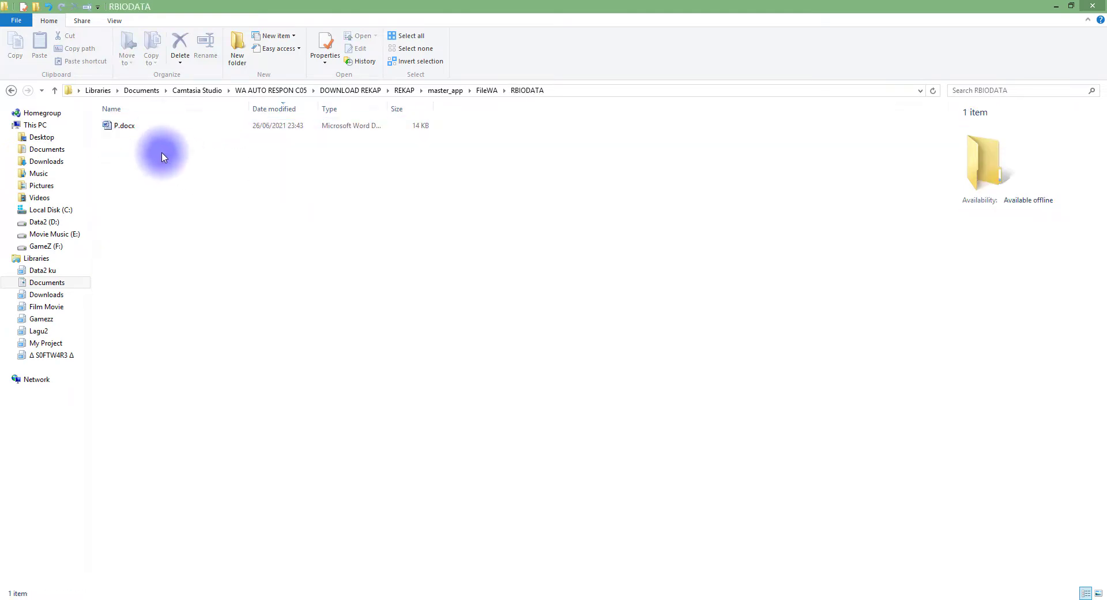
double_click(142, 131)
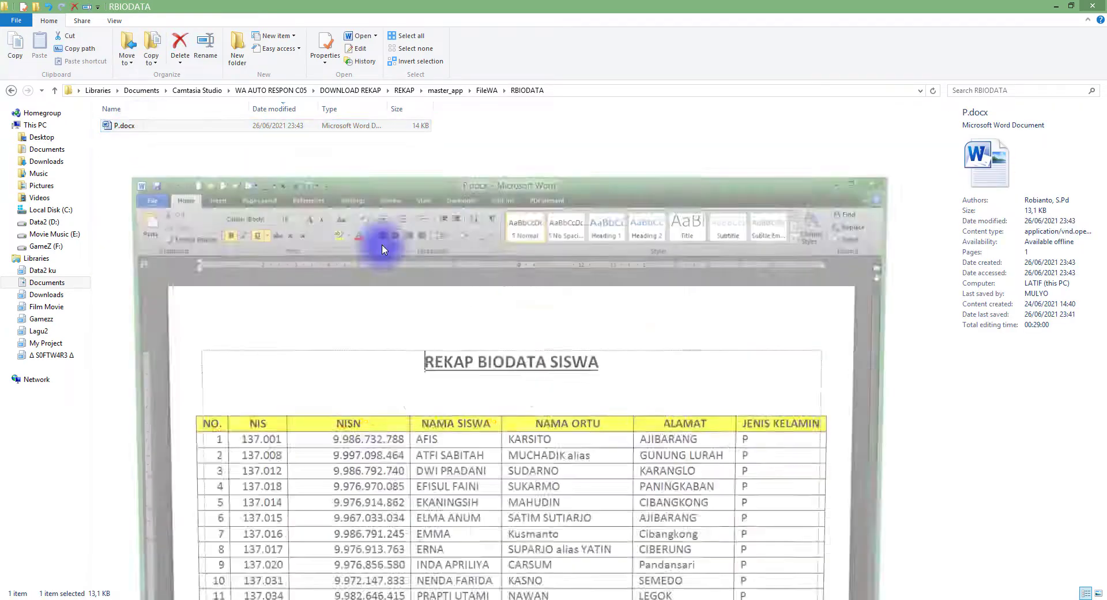
double_click(561, 183)
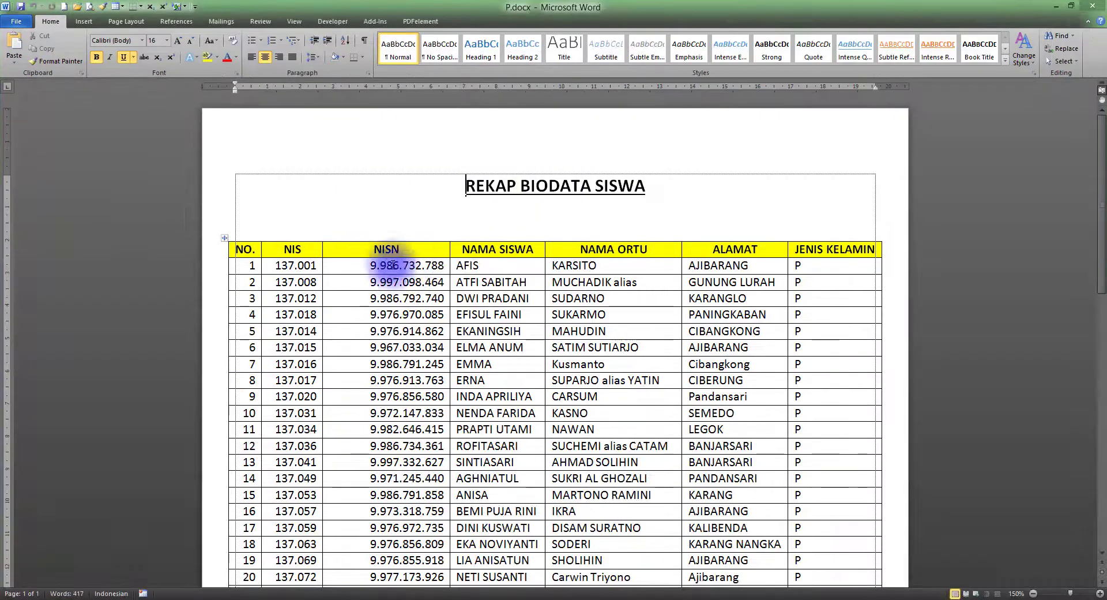
Examine the row numbering, column headers and JENIS KELAMIN values throughout the P.docx recap and close the document
drag(797, 266, 799, 413)
scroll(806, 405, down, 5)
scroll(635, 248, down, 3)
scroll(556, 210, up, 4)
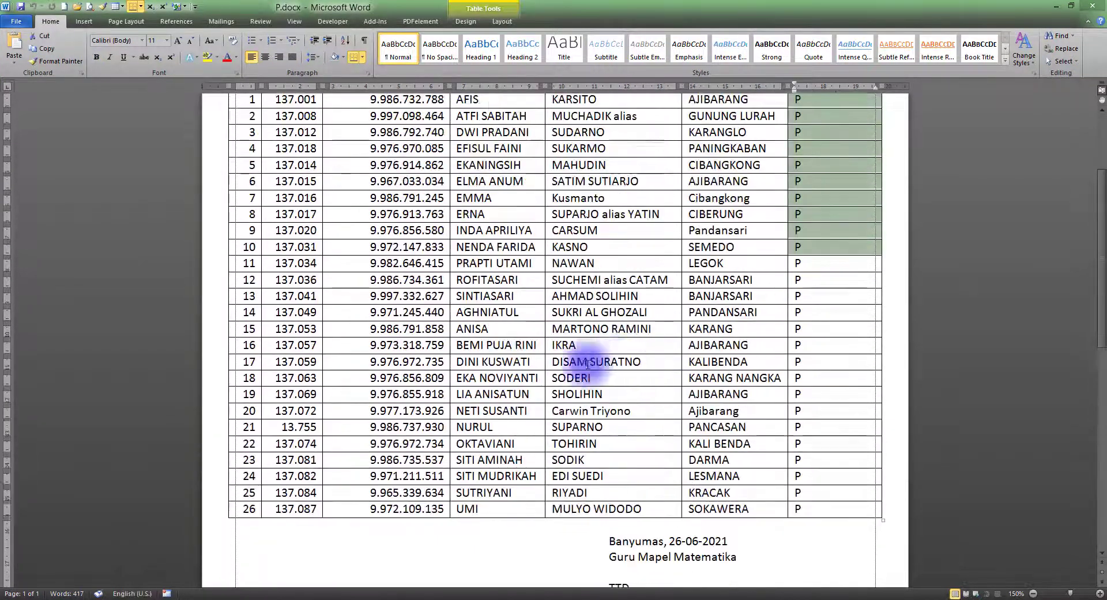
scroll(396, 415, down, 1)
drag(248, 391, 349, 385)
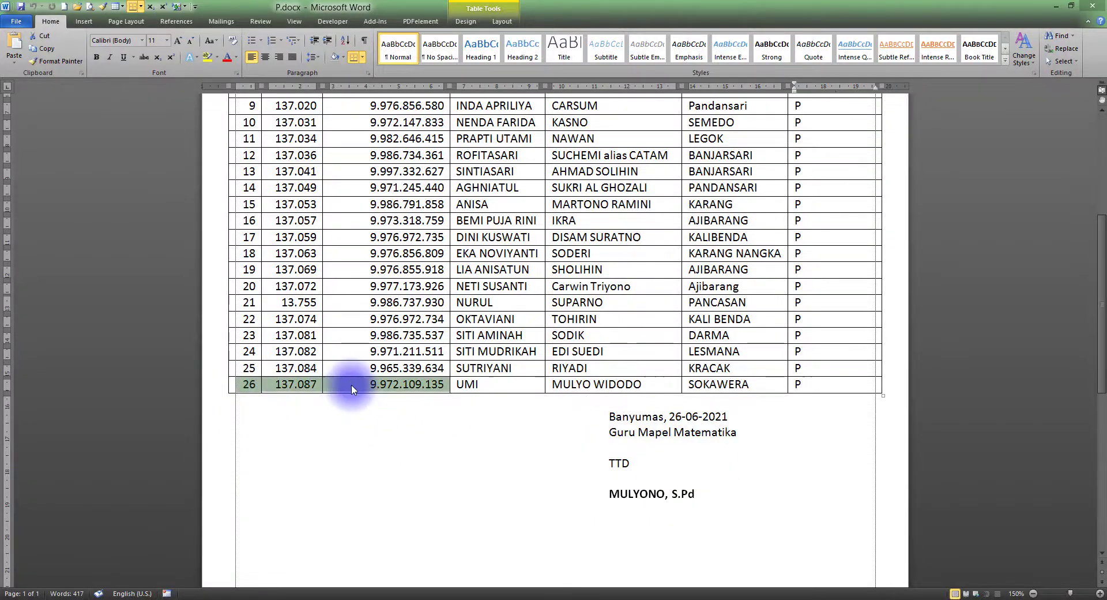
scroll(354, 308, up, 5)
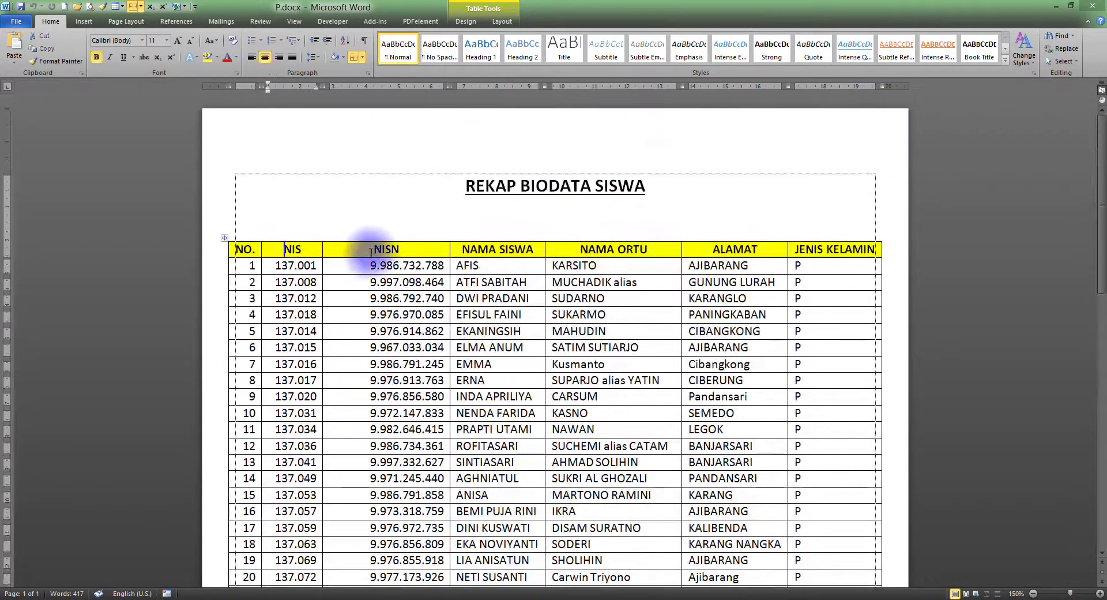
drag(465, 249, 650, 248)
drag(721, 250, 765, 249)
click(744, 282)
scroll(641, 370, down, 9)
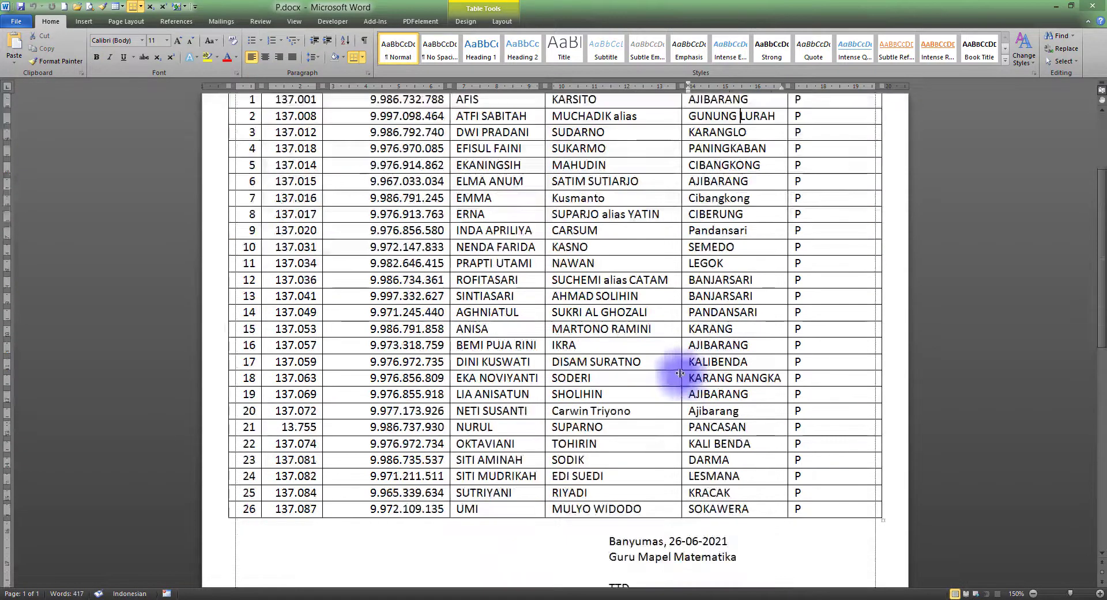
scroll(576, 346, up, 5)
scroll(465, 327, down, 4)
scroll(490, 346, up, 8)
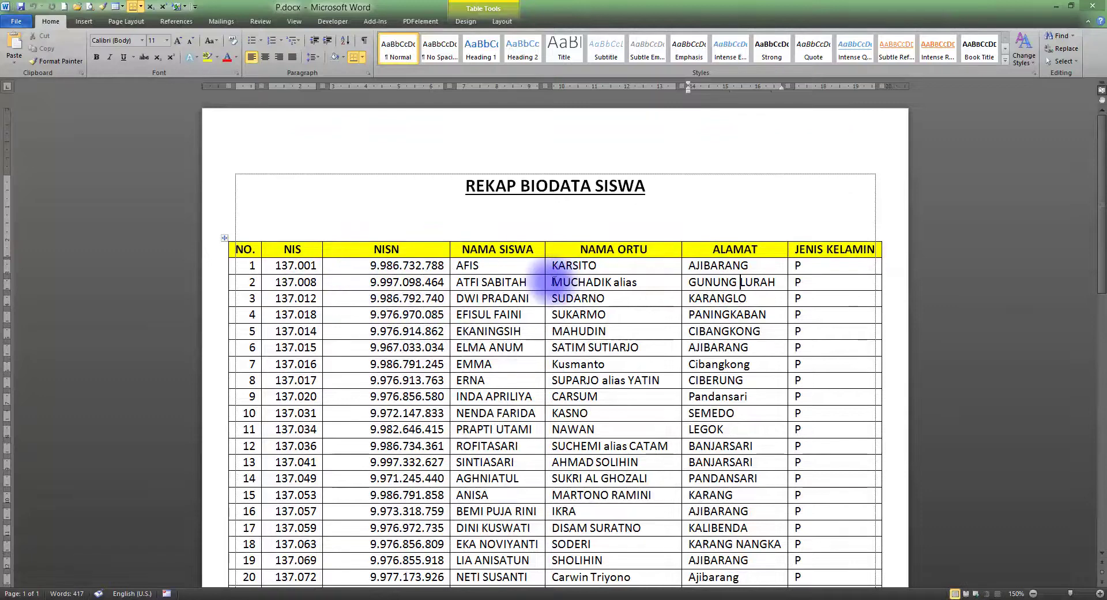
click(348, 269)
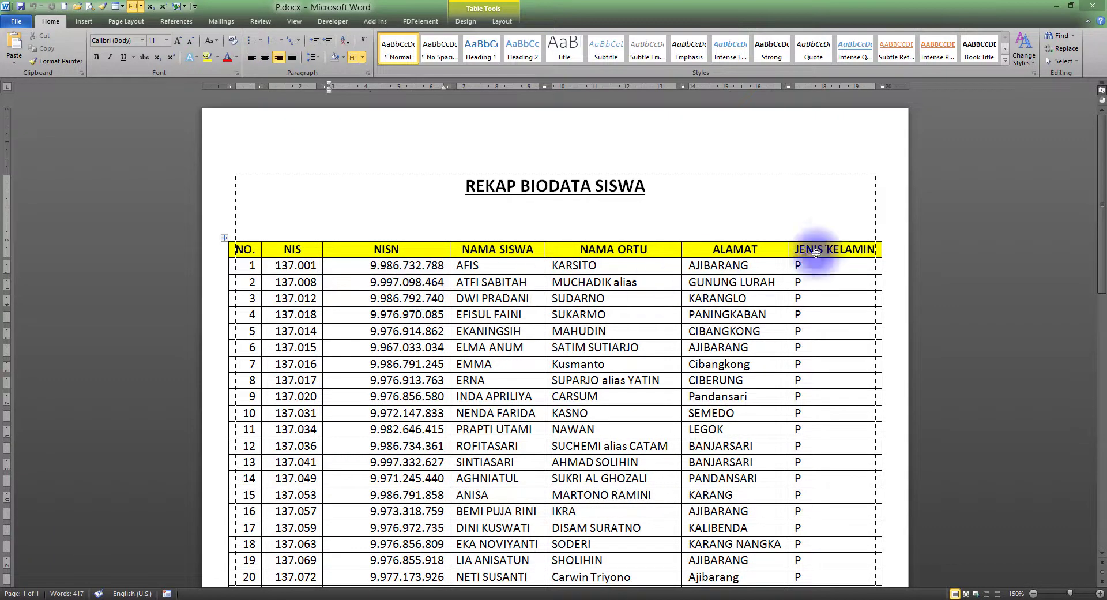
click(1093, 5)
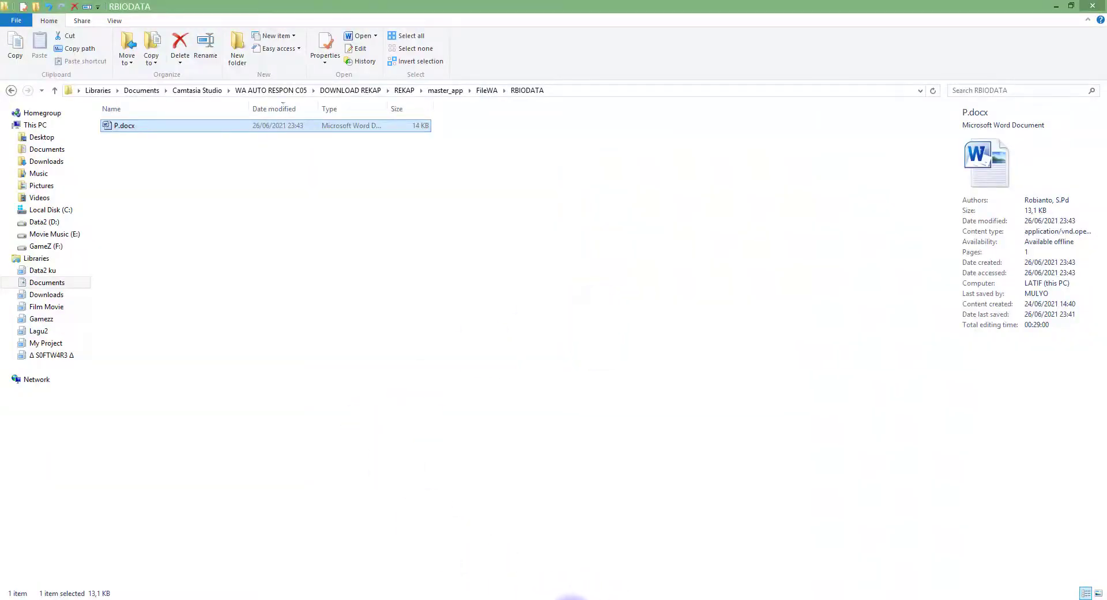
Switch back to WhatsApp Web, reuse the earlier request text and send it as RBIODATA#L
click(698, 598)
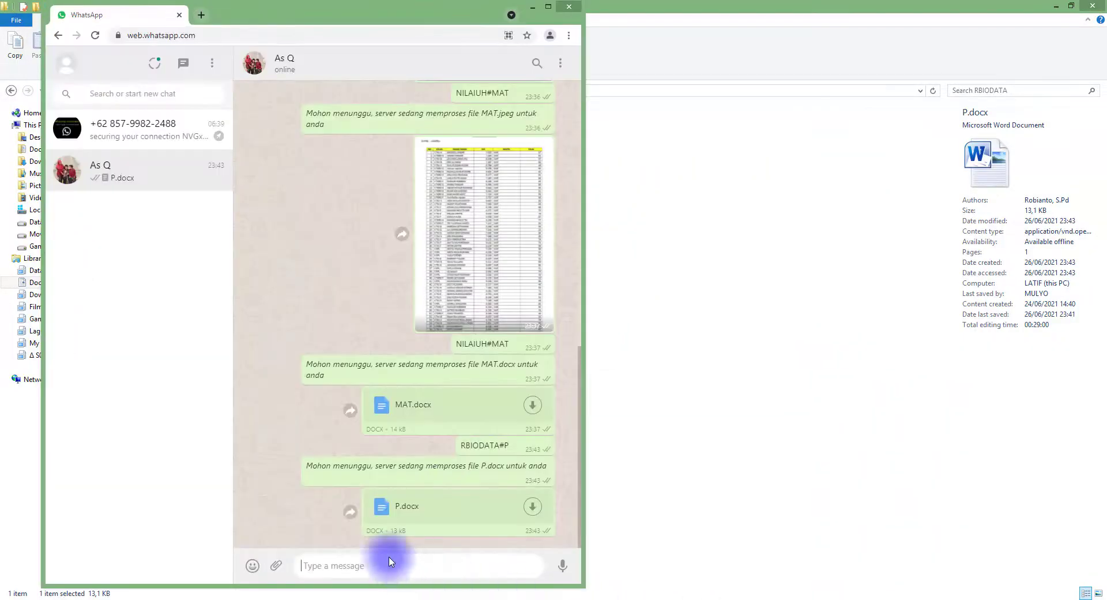
double_click(472, 448)
key(ctrl+c)
key(ctrl+v)
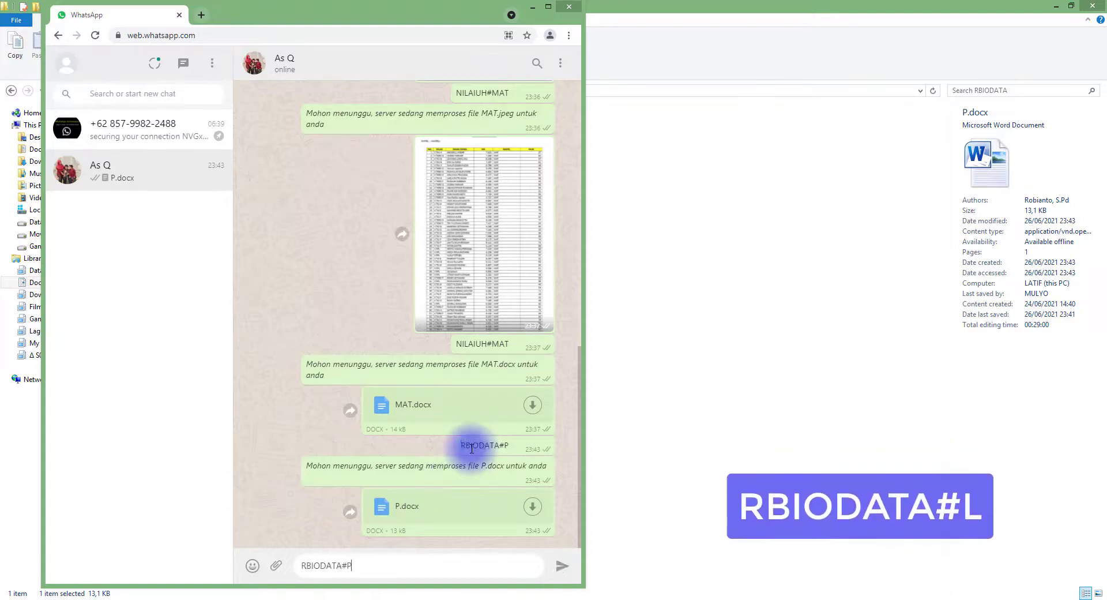
key(BackSpace)
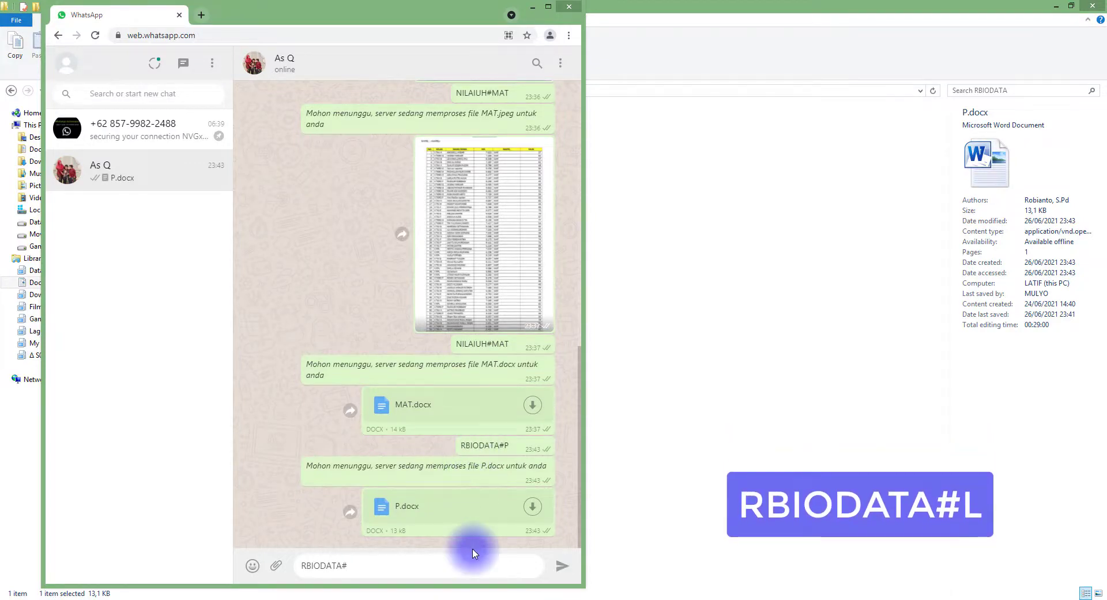
text(L)
key(Return)
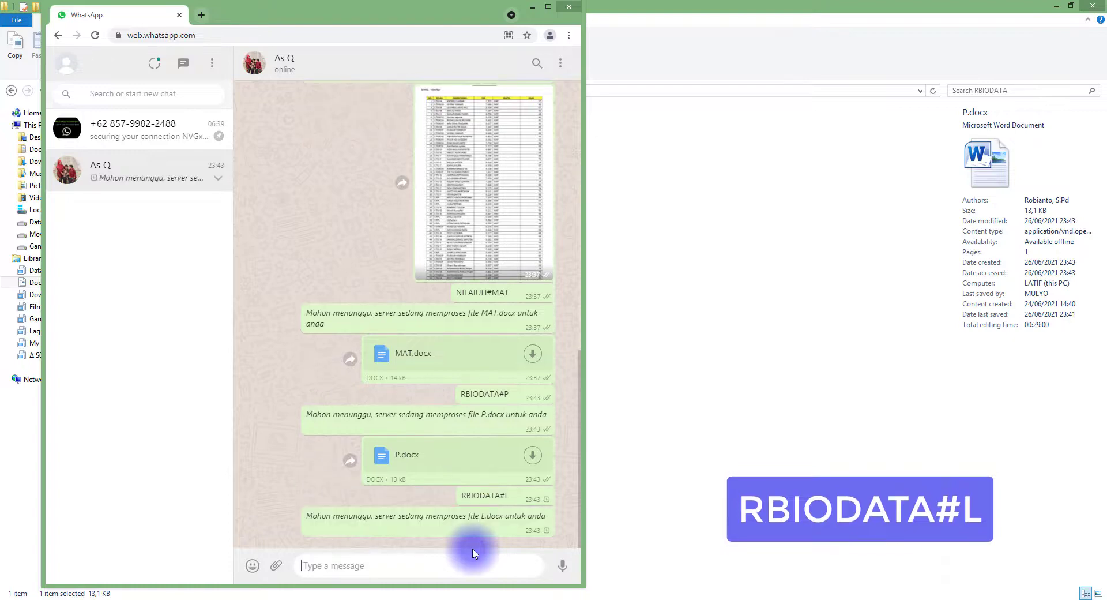
key(ctrl+v)
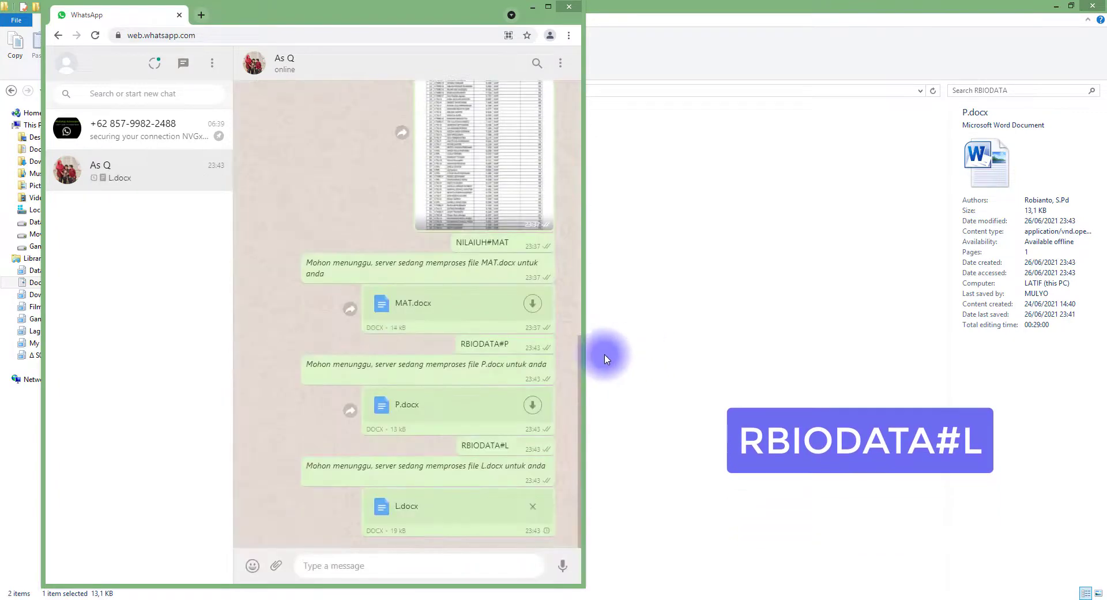
Open the generated L.docx, examine its row numbering and JENIS KELAMIN values across all pages, and close it
click(709, 353)
double_click(168, 127)
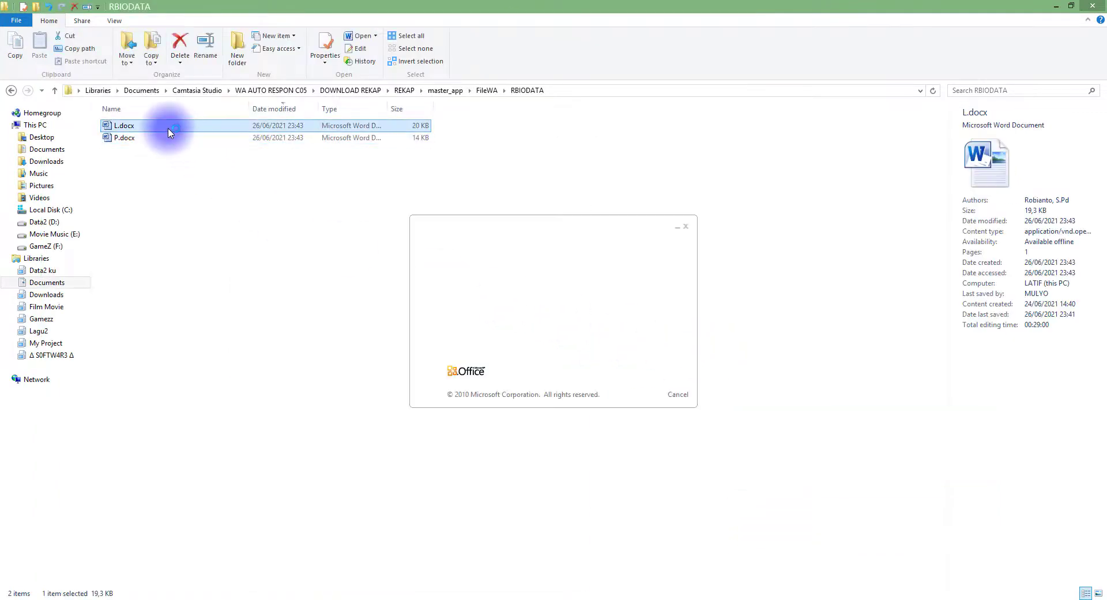
scroll(473, 323, down, 5)
scroll(488, 353, down, 20)
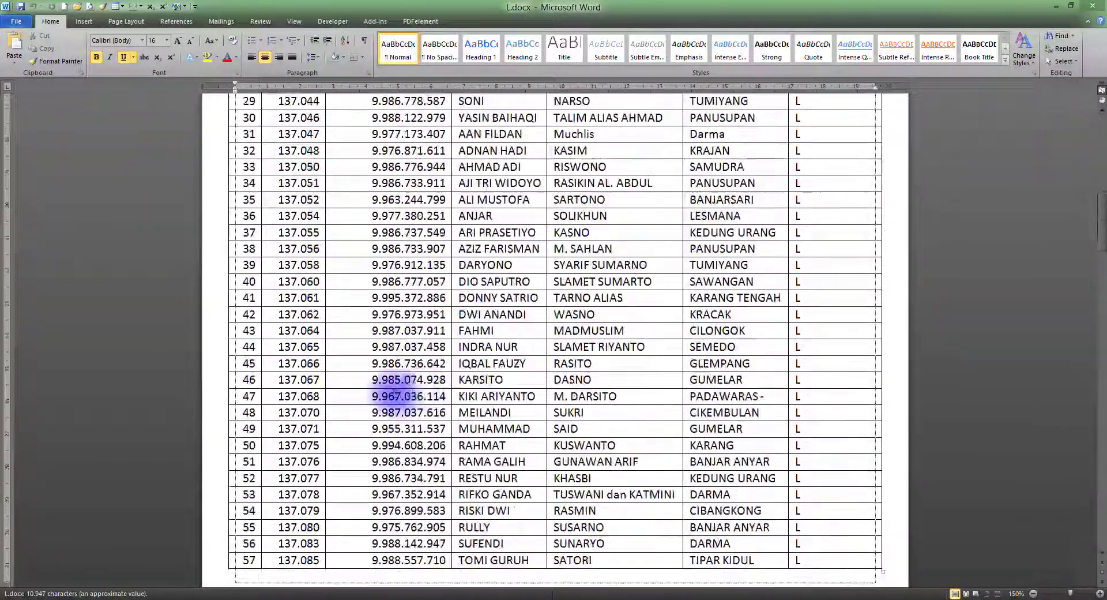
scroll(360, 404, down, 15)
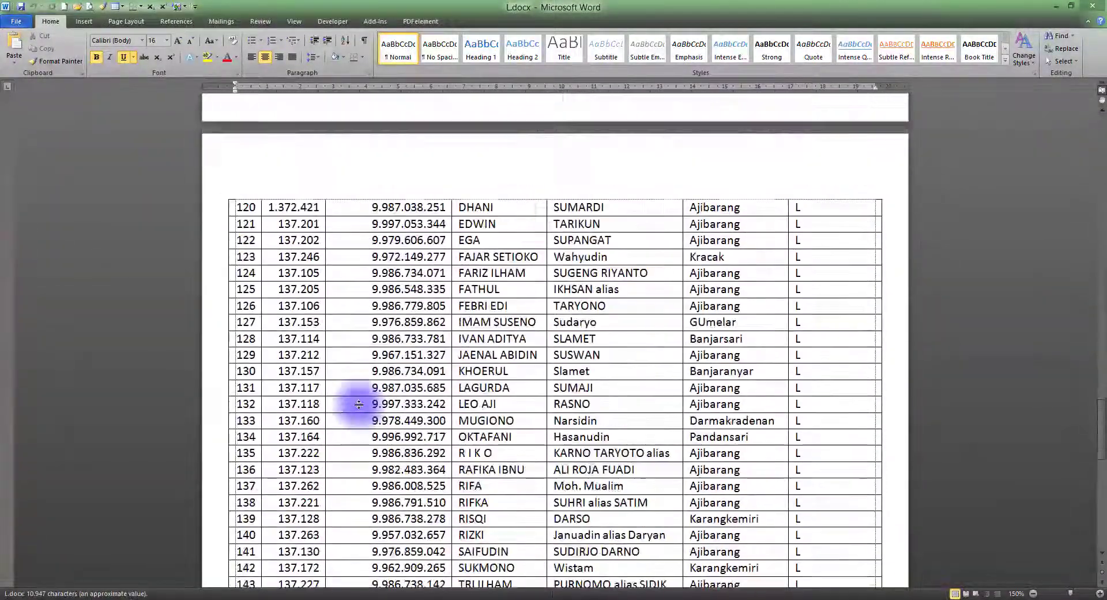
click(434, 400)
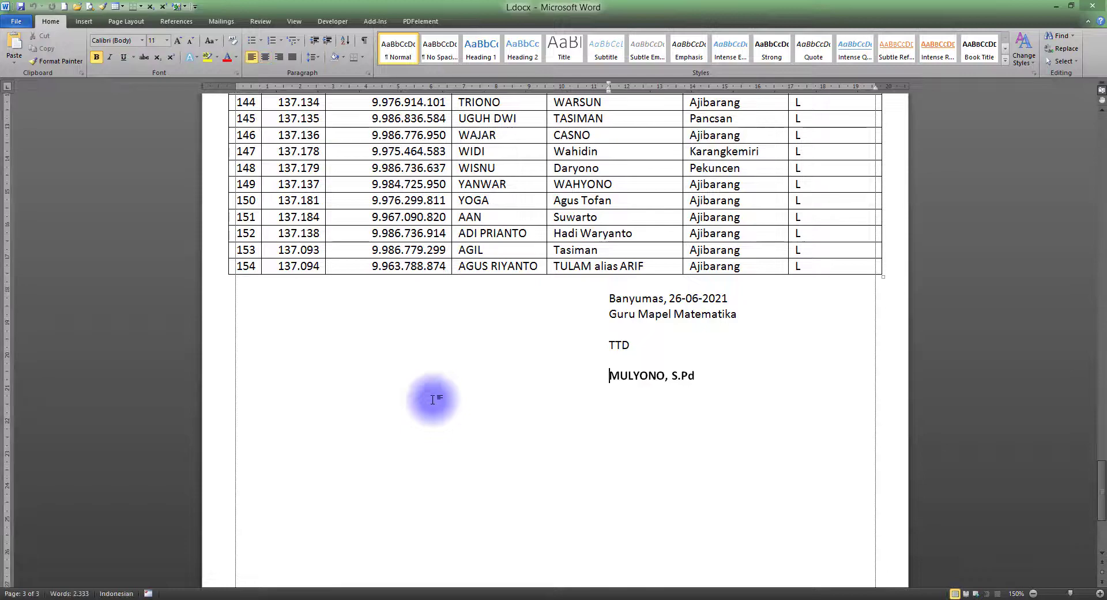
scroll(336, 343, up, 3)
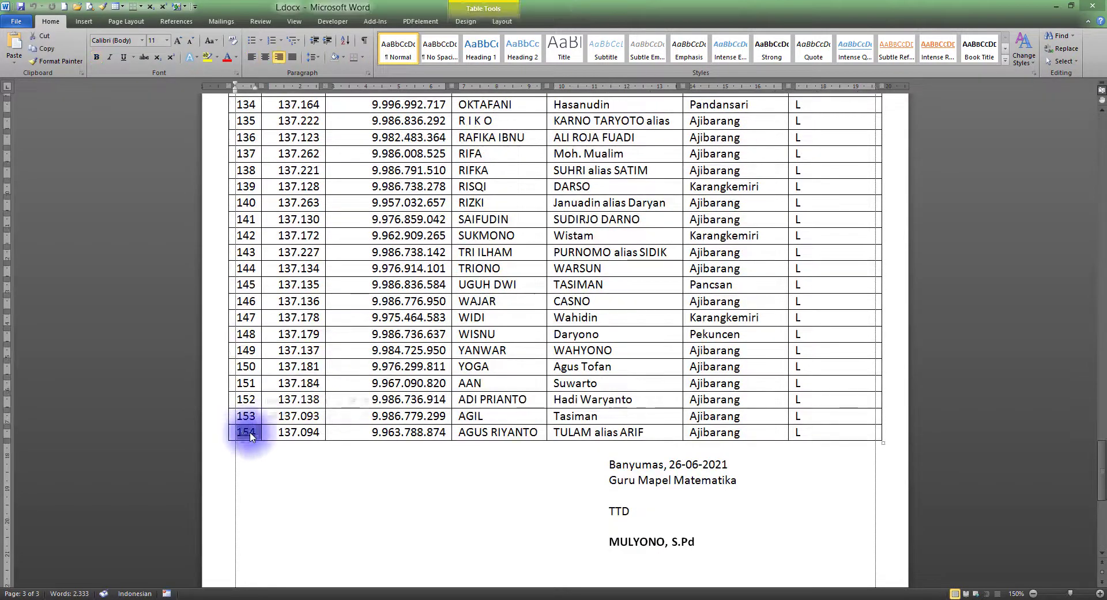
drag(813, 431, 805, 246)
scroll(806, 246, up, 4)
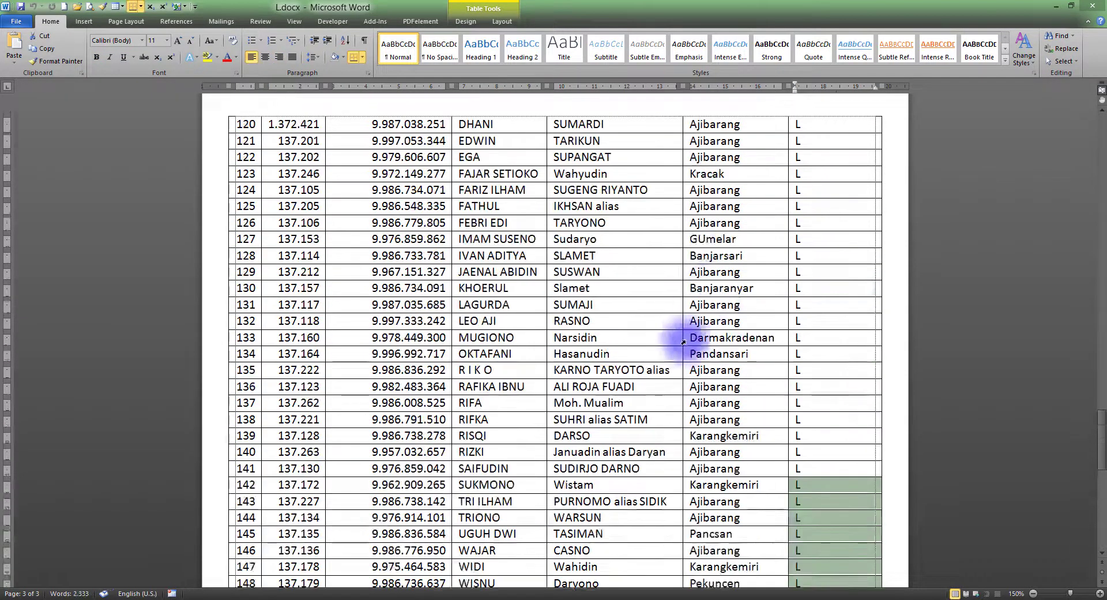
click(823, 336)
scroll(750, 352, up, 20)
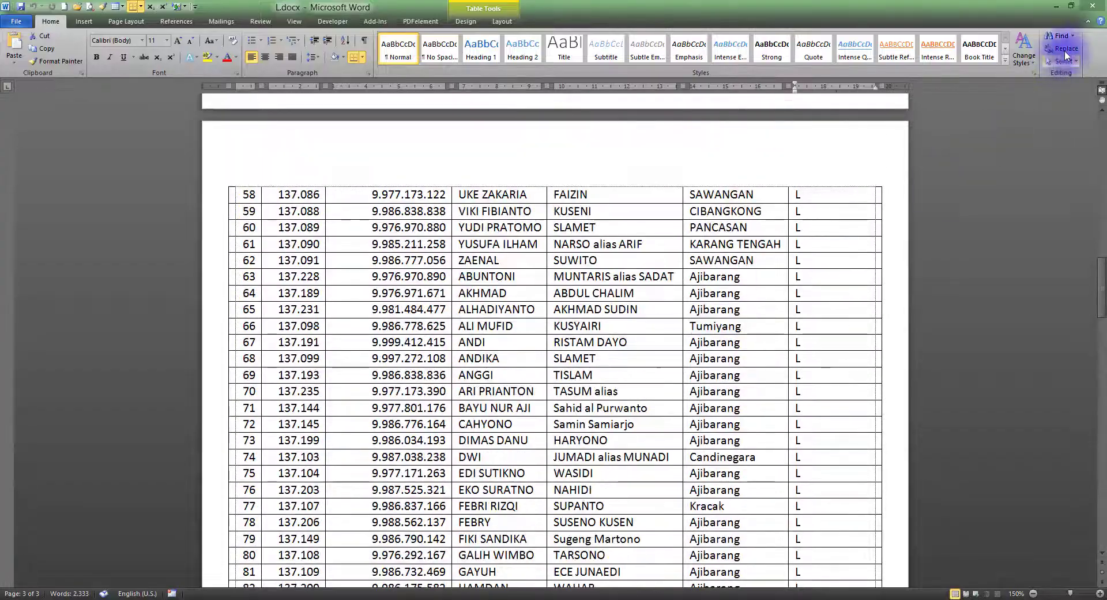
click(1098, 8)
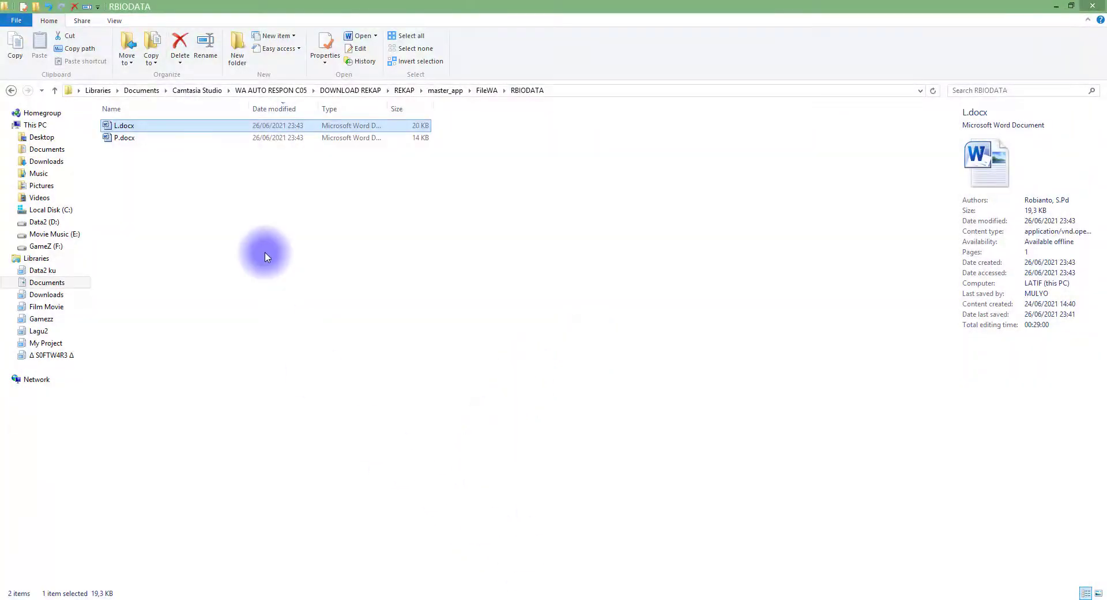
Return to the master_app folder and bring the Autorespon WA and WhatsApp Web windows back into view
click(404, 91)
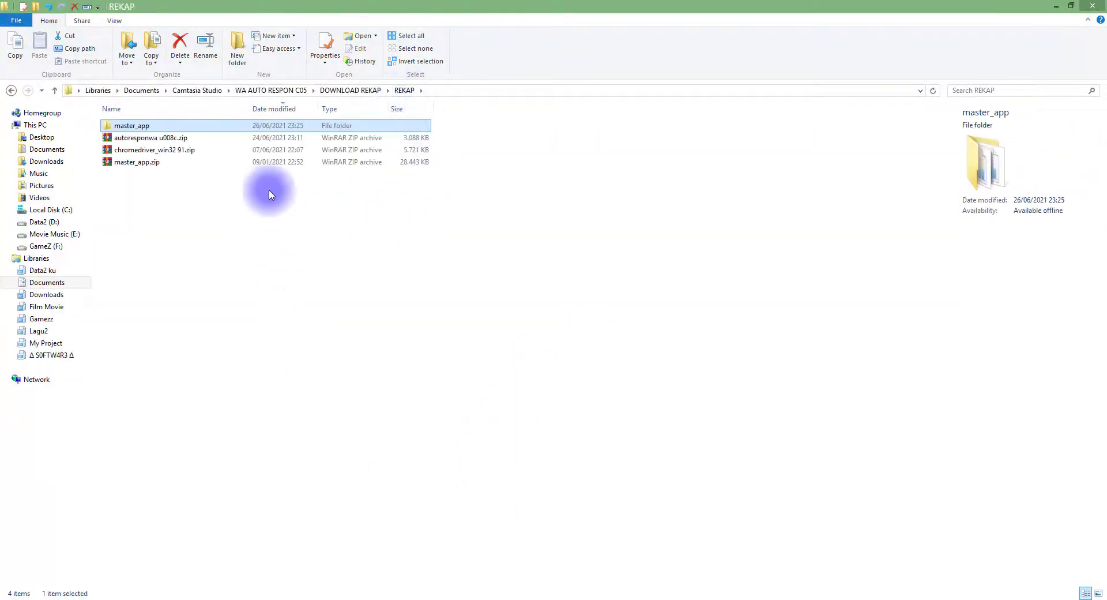
double_click(241, 127)
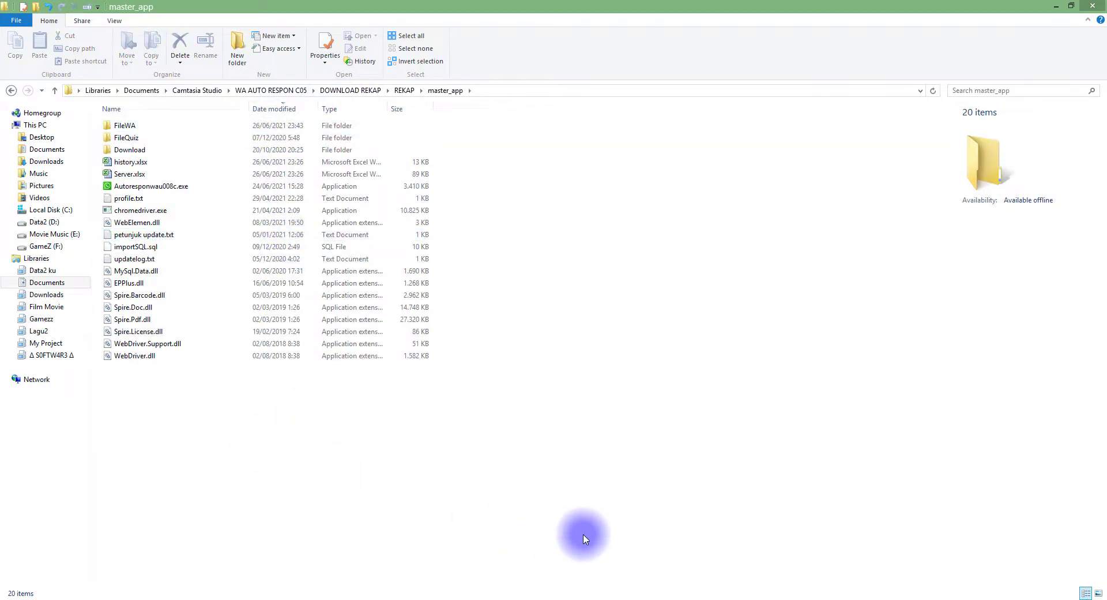
click(640, 599)
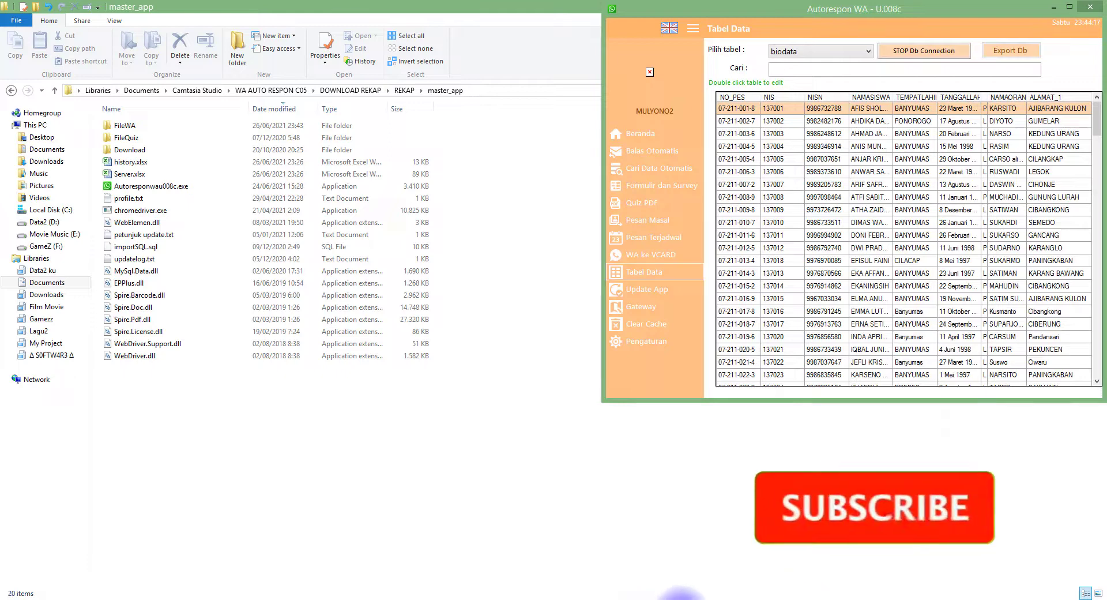
click(662, 599)
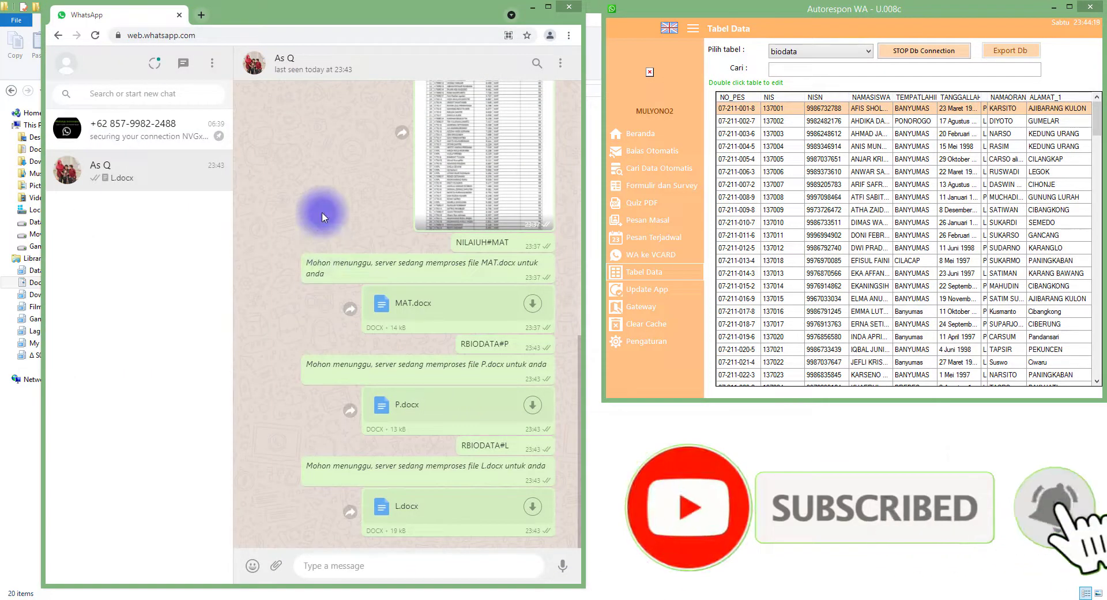